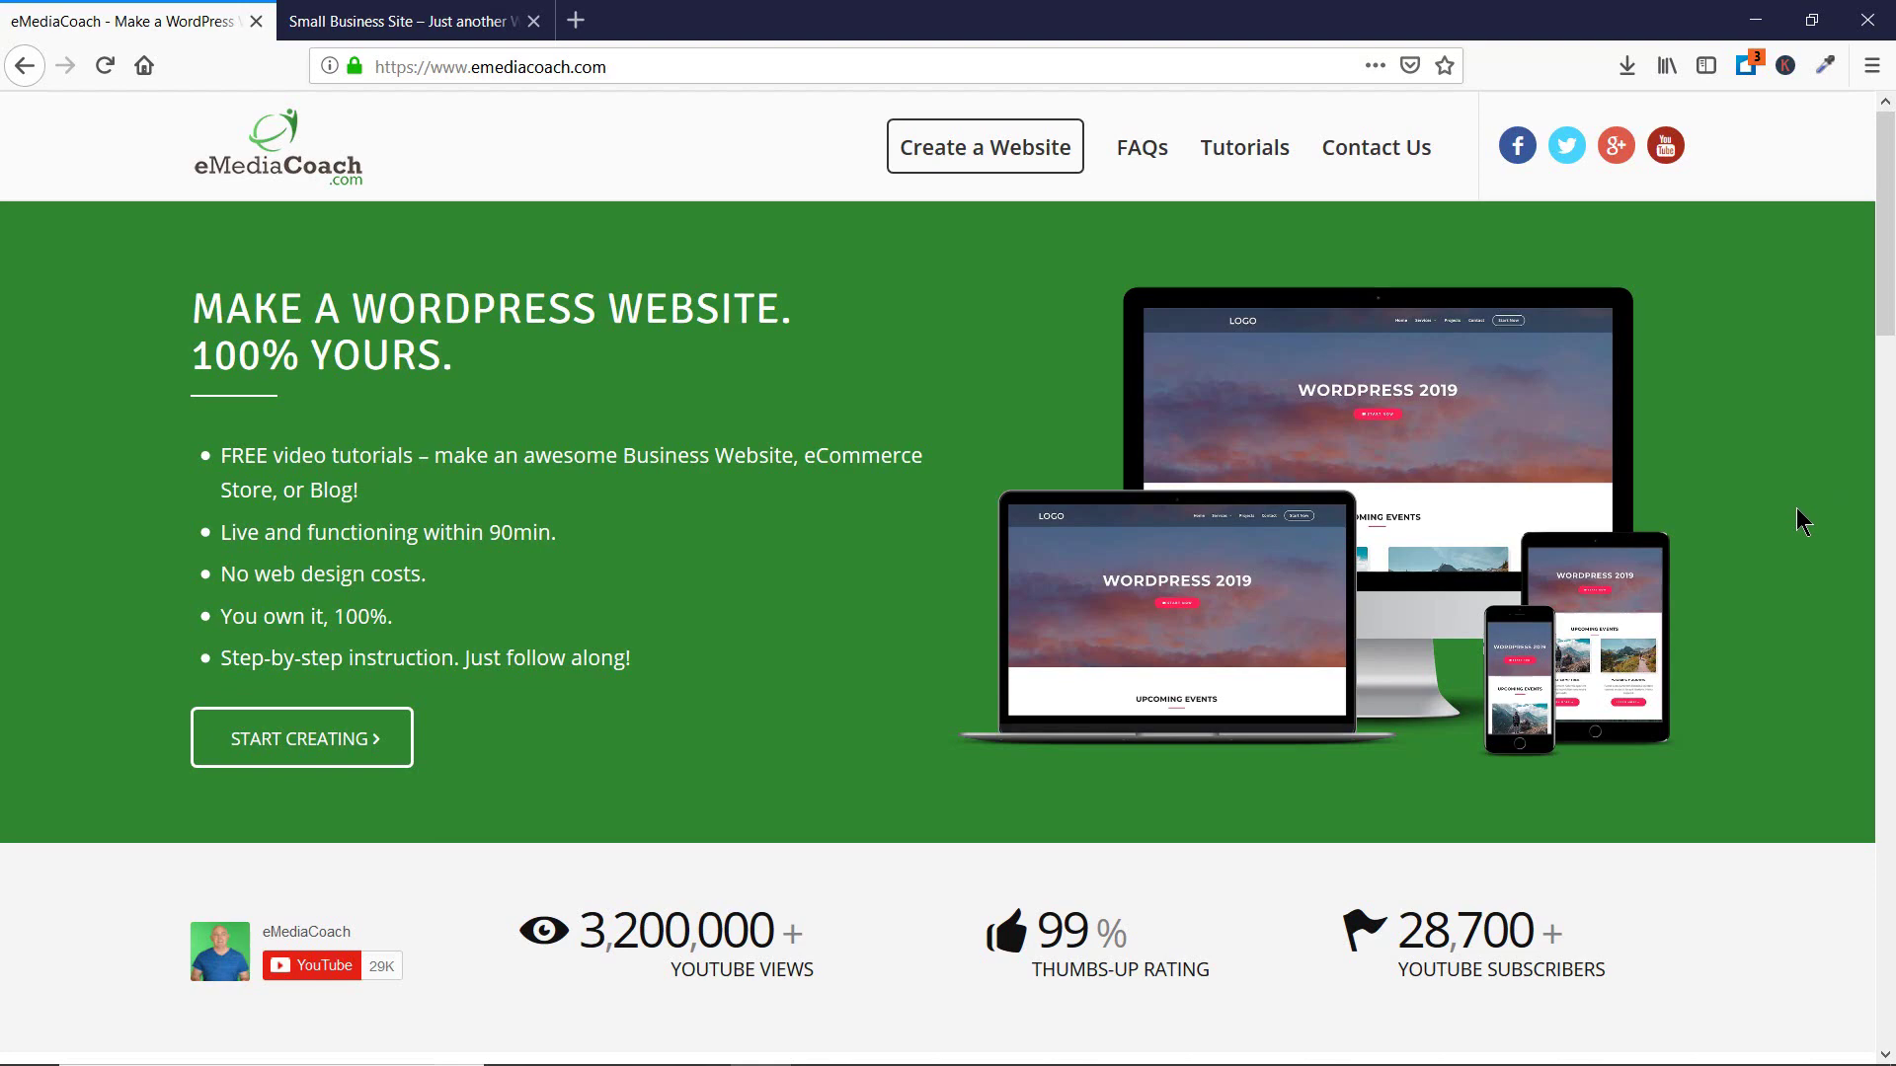
Visit emediacoach.com/astra to view the Astra theme's page, and close its tab to return to the Small Business Site.
left_click(778, 71)
left_click(778, 71)
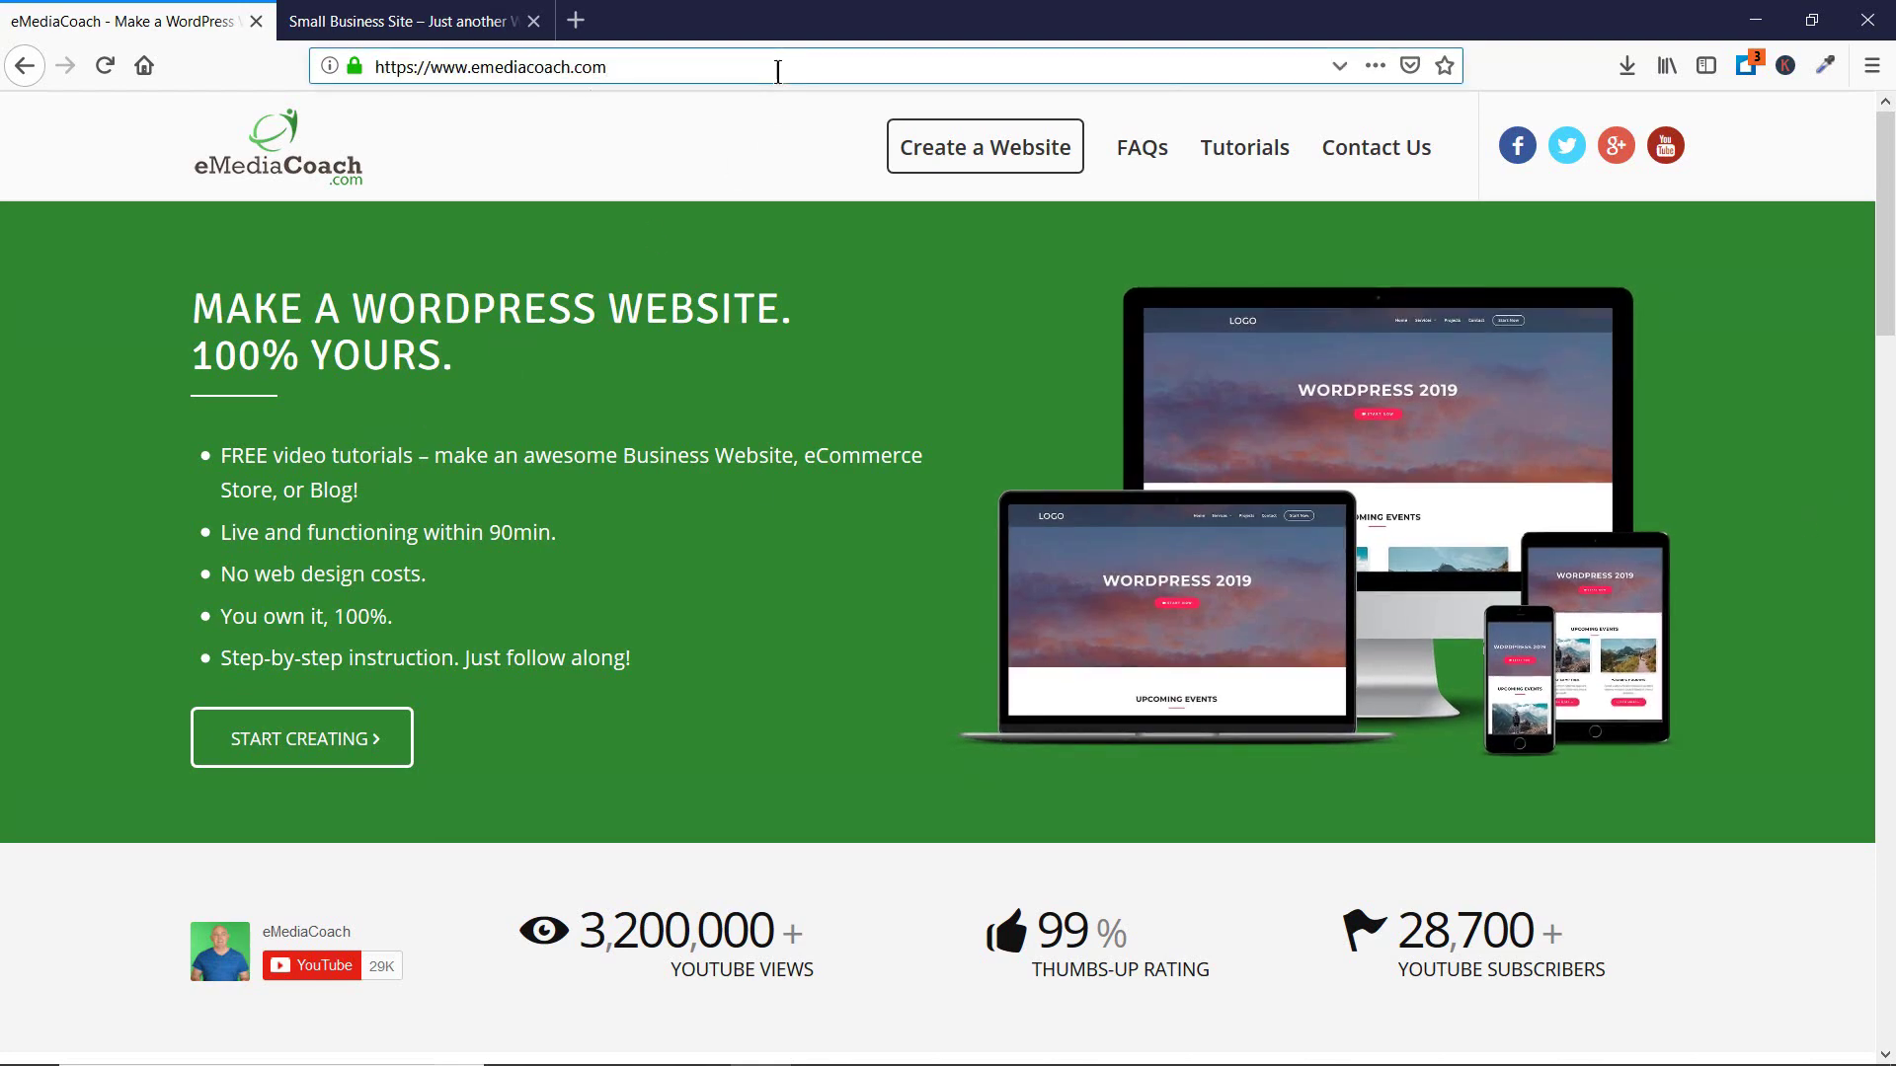
type("/astra")
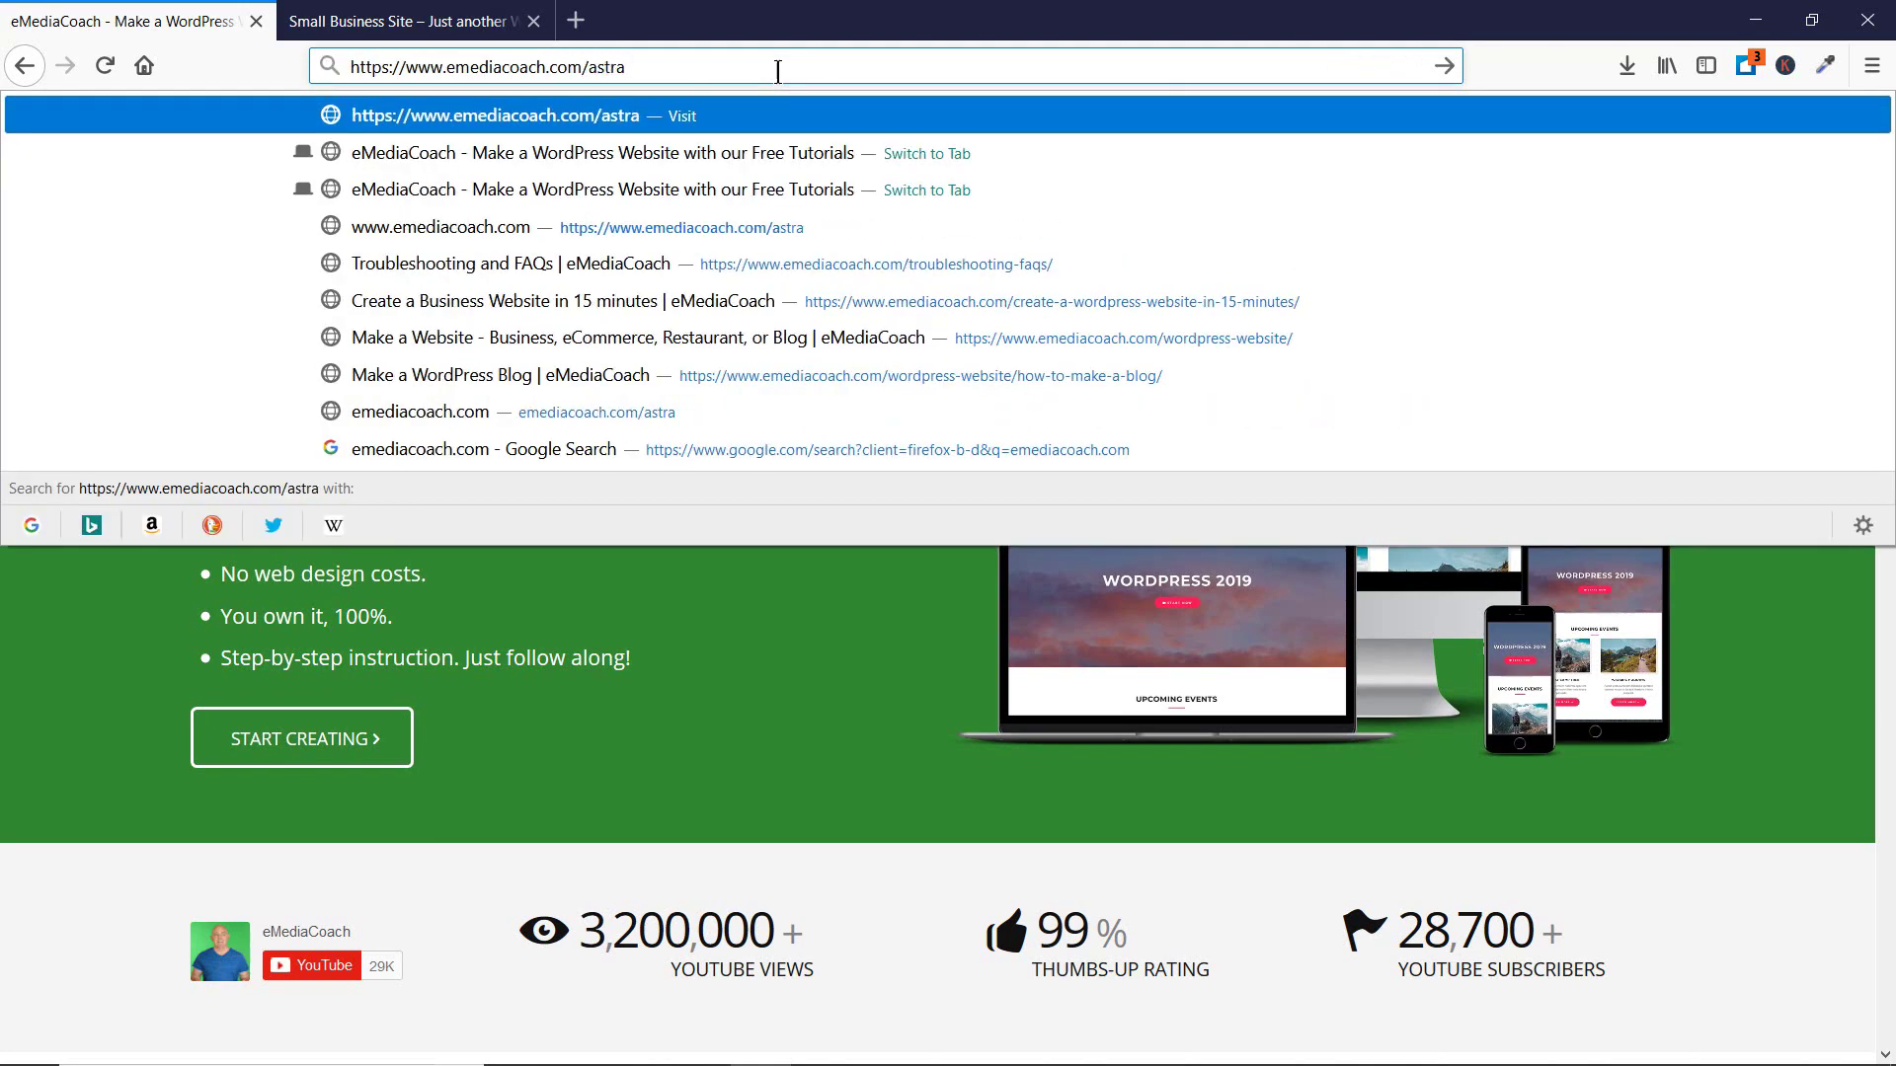
key("Return")
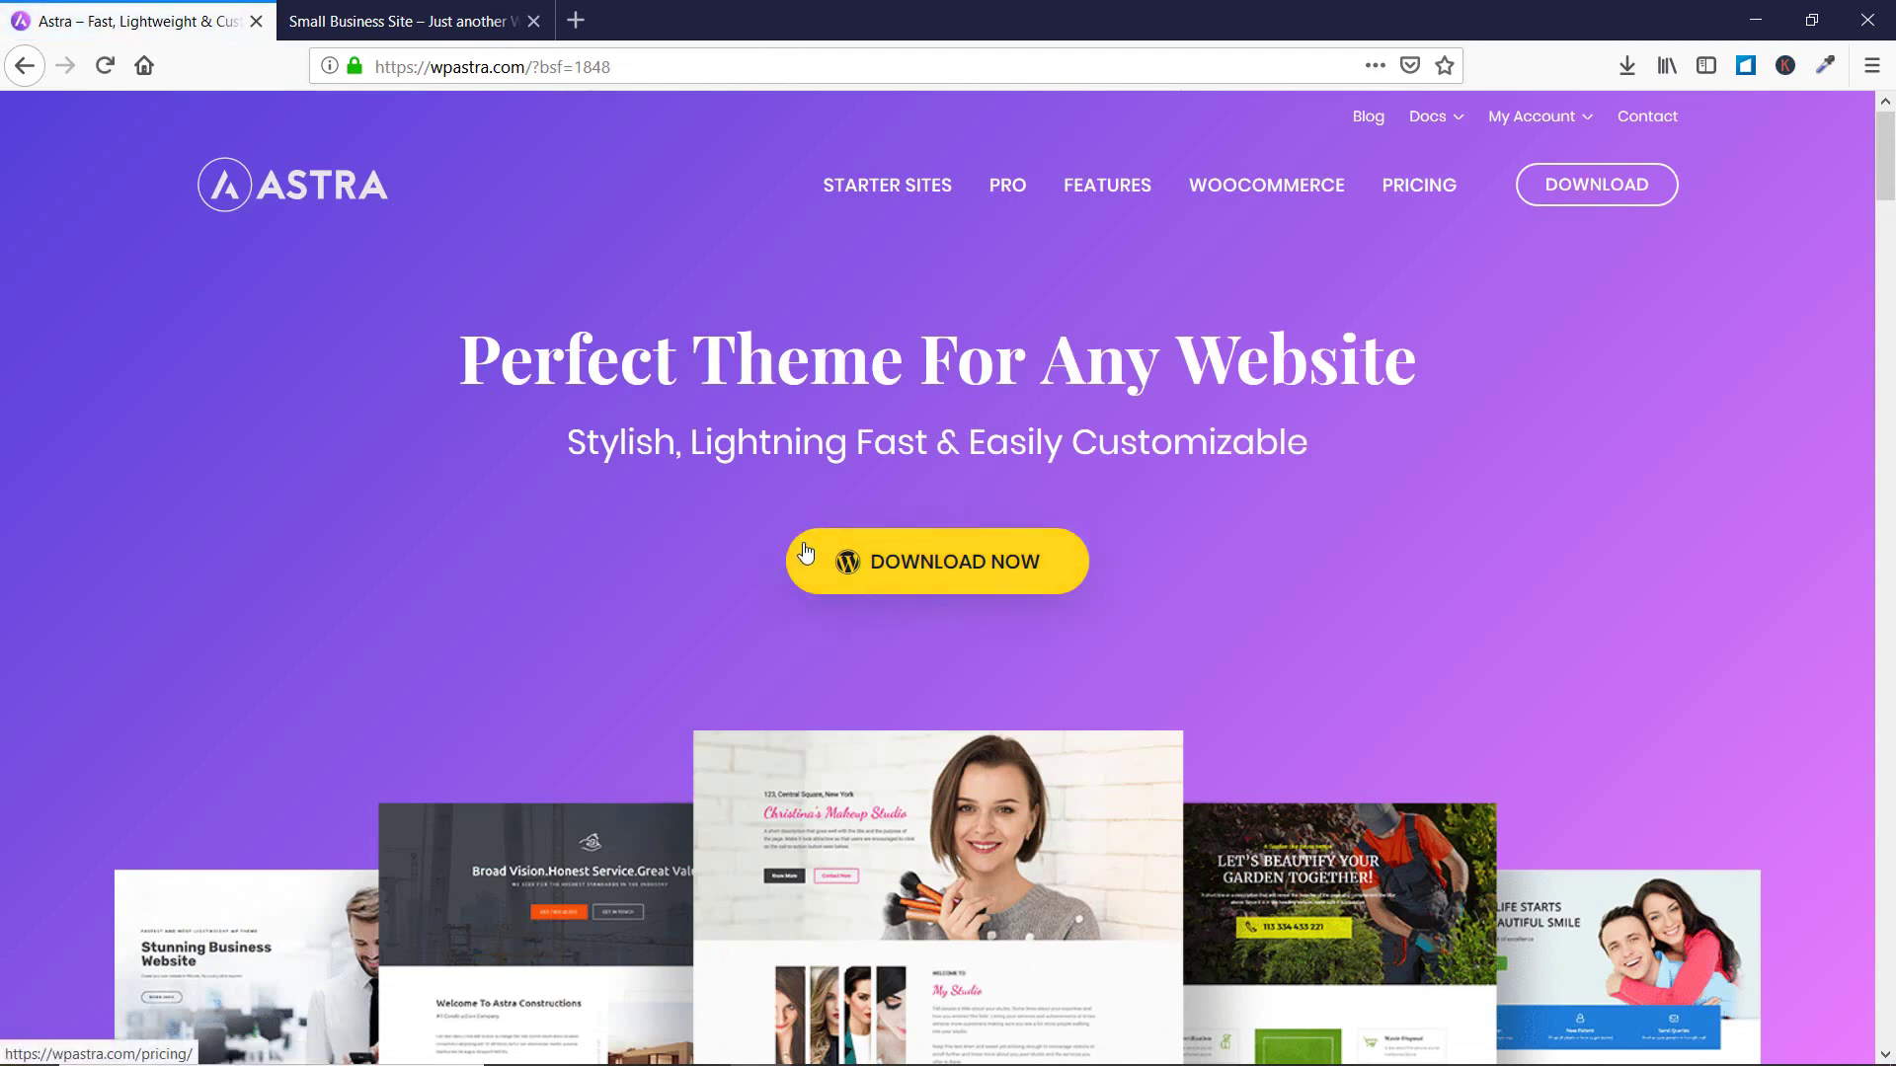
left_click(397, 19)
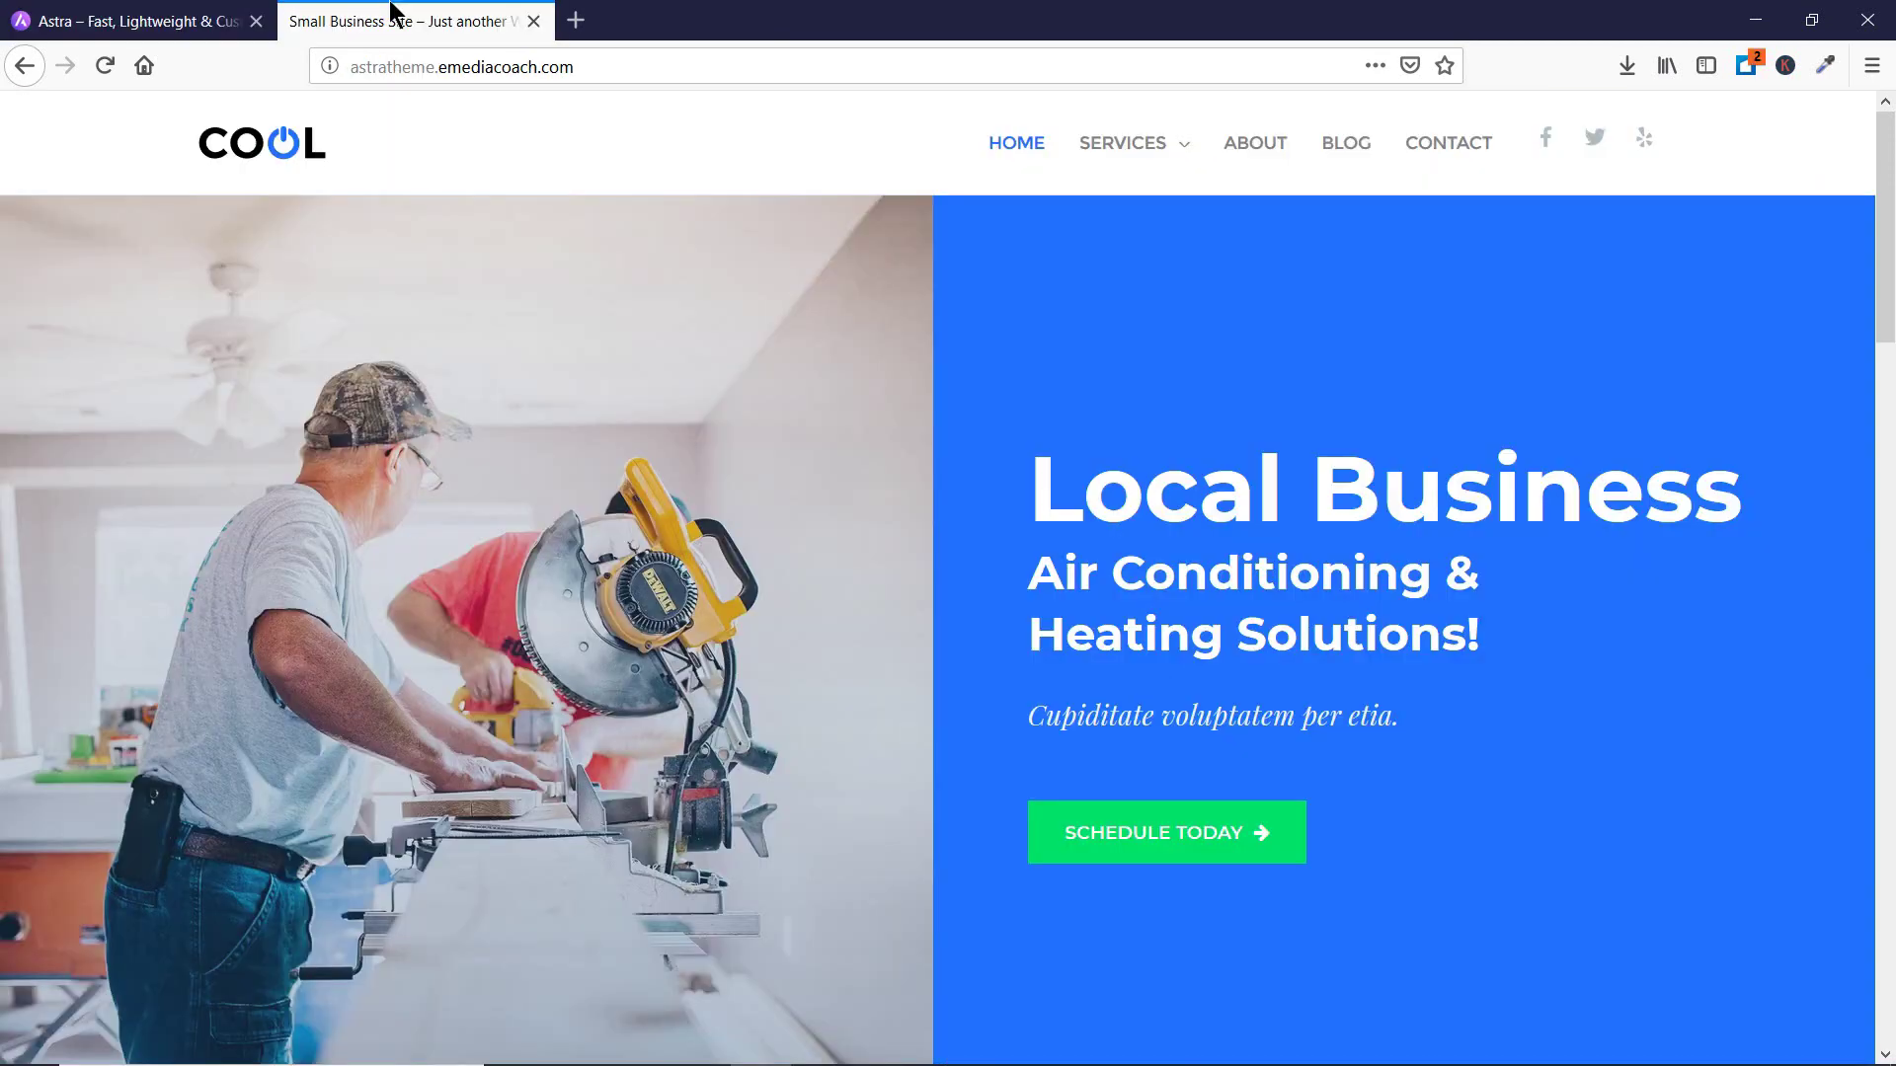
left_click(254, 21)
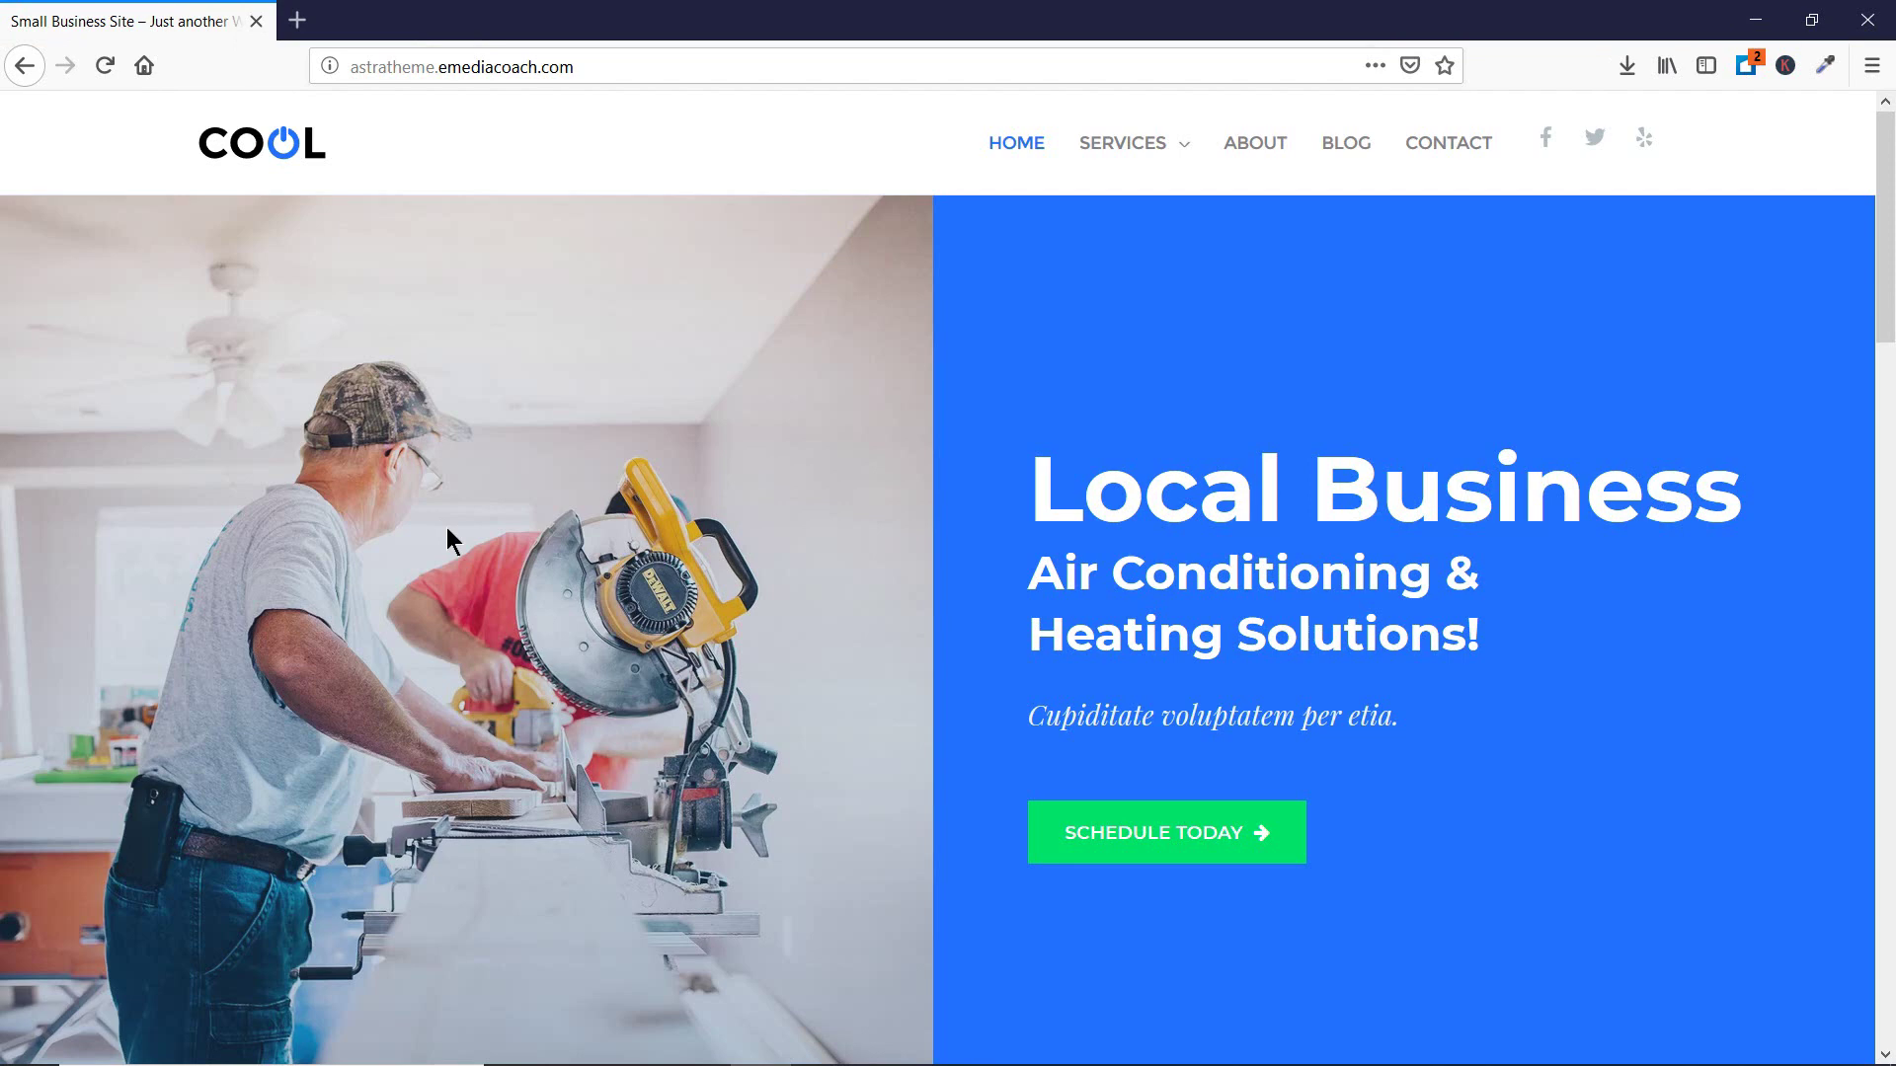
Log in to the Small Business Site's WordPress admin at /wp-admin/ with the saved username and password.
left_click(678, 63)
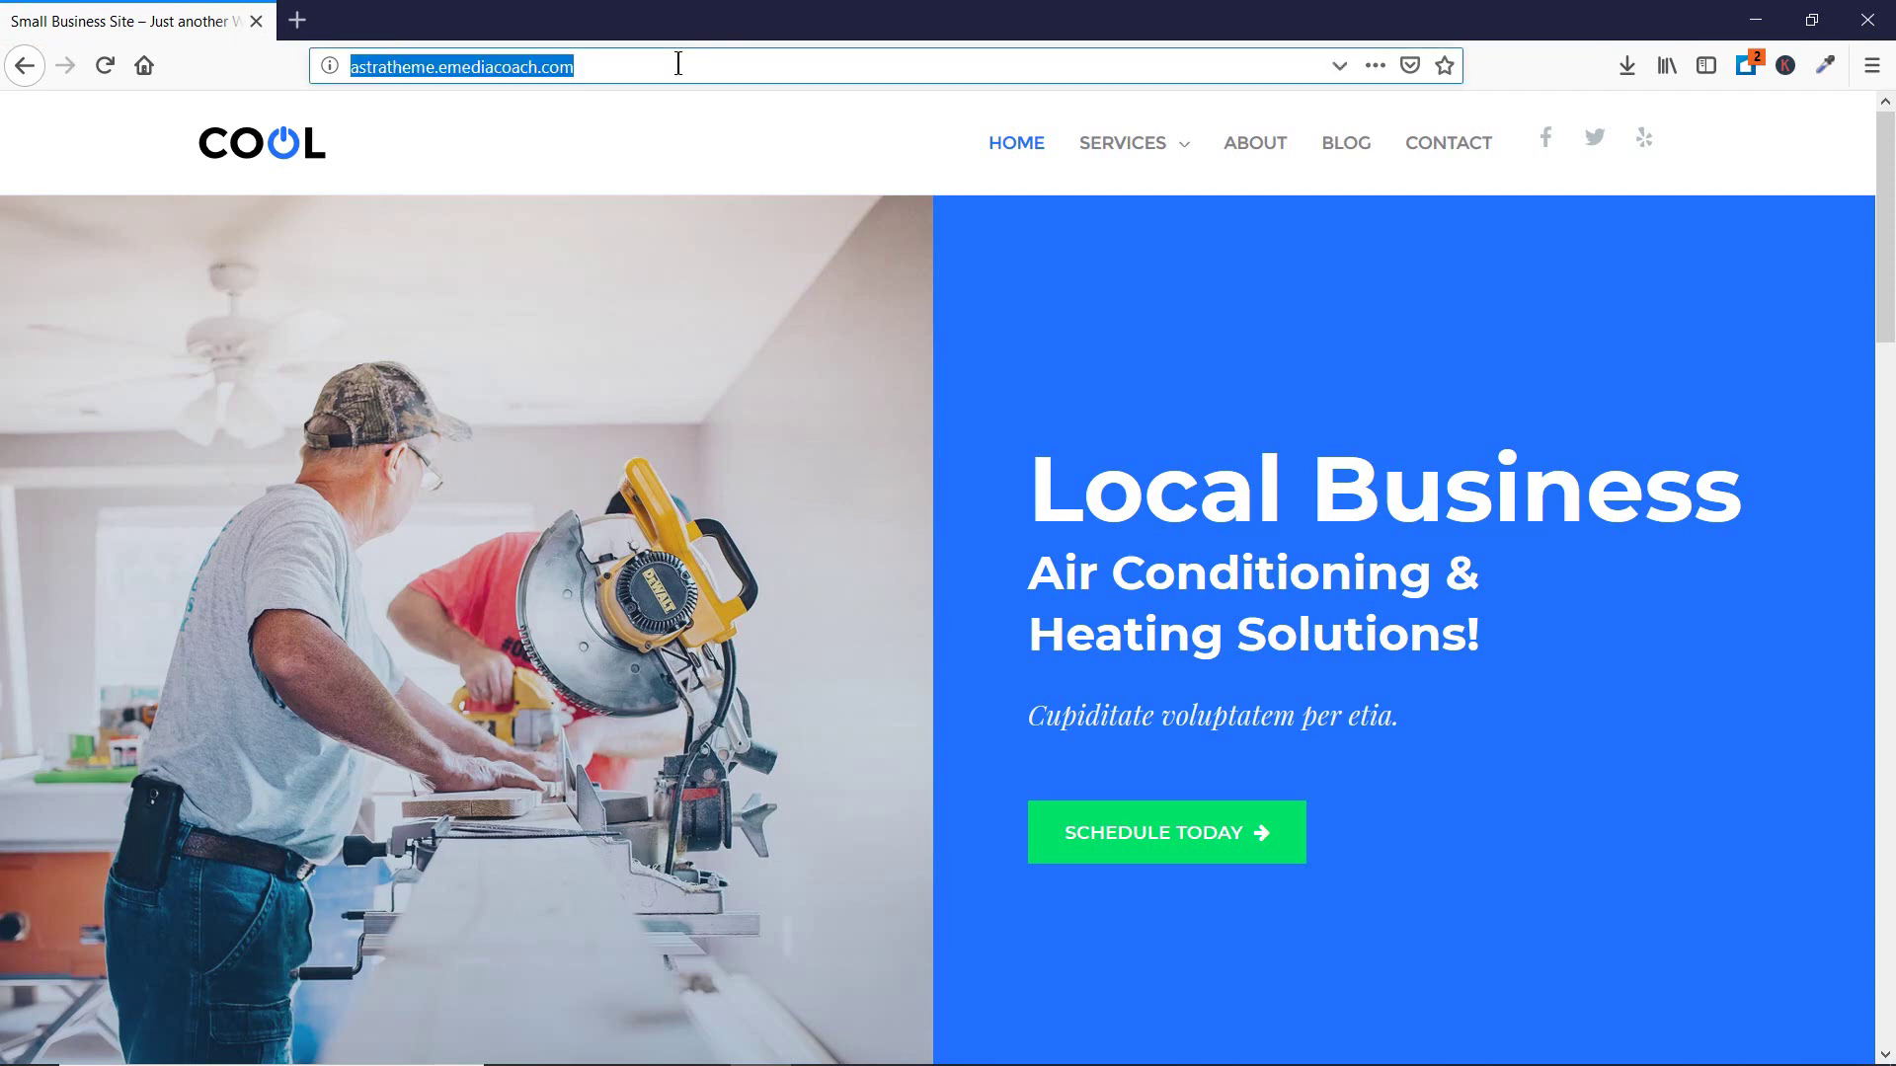
left_click(678, 63)
type("/wp-admin/")
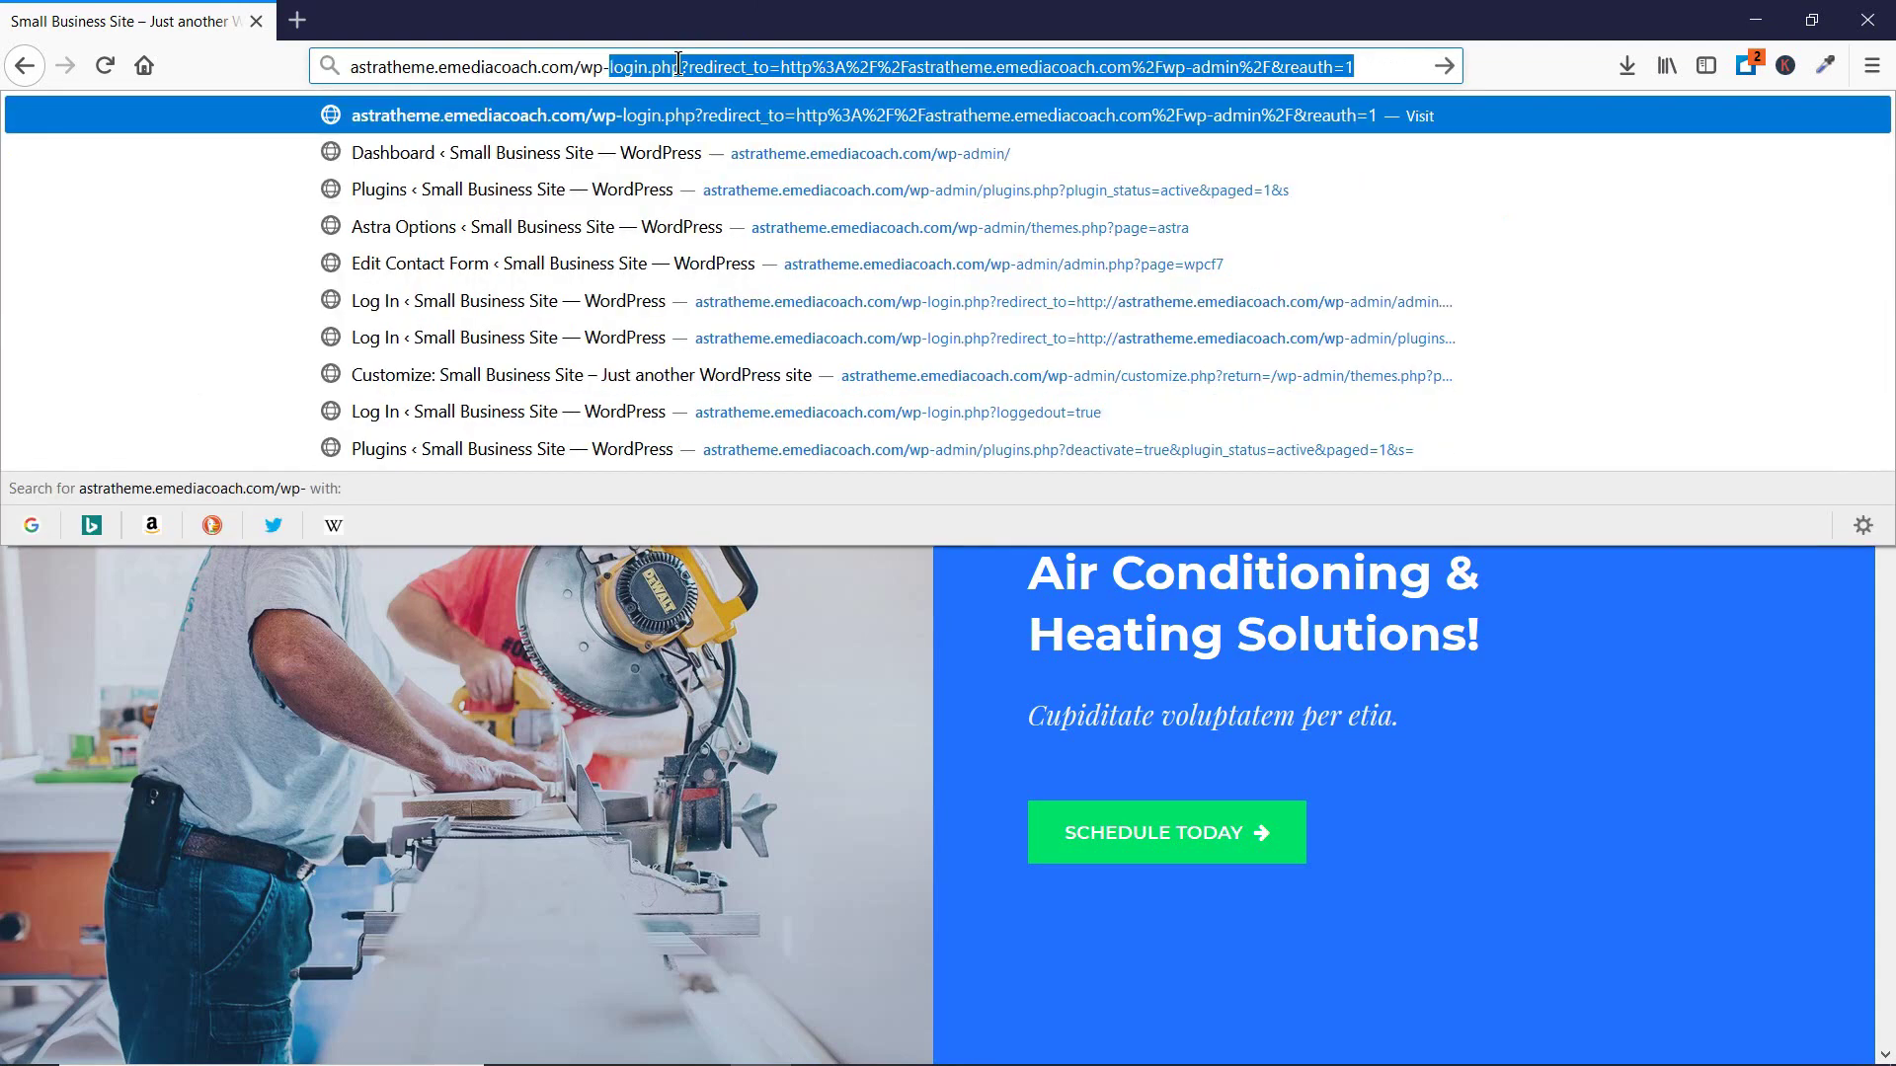
key("Return")
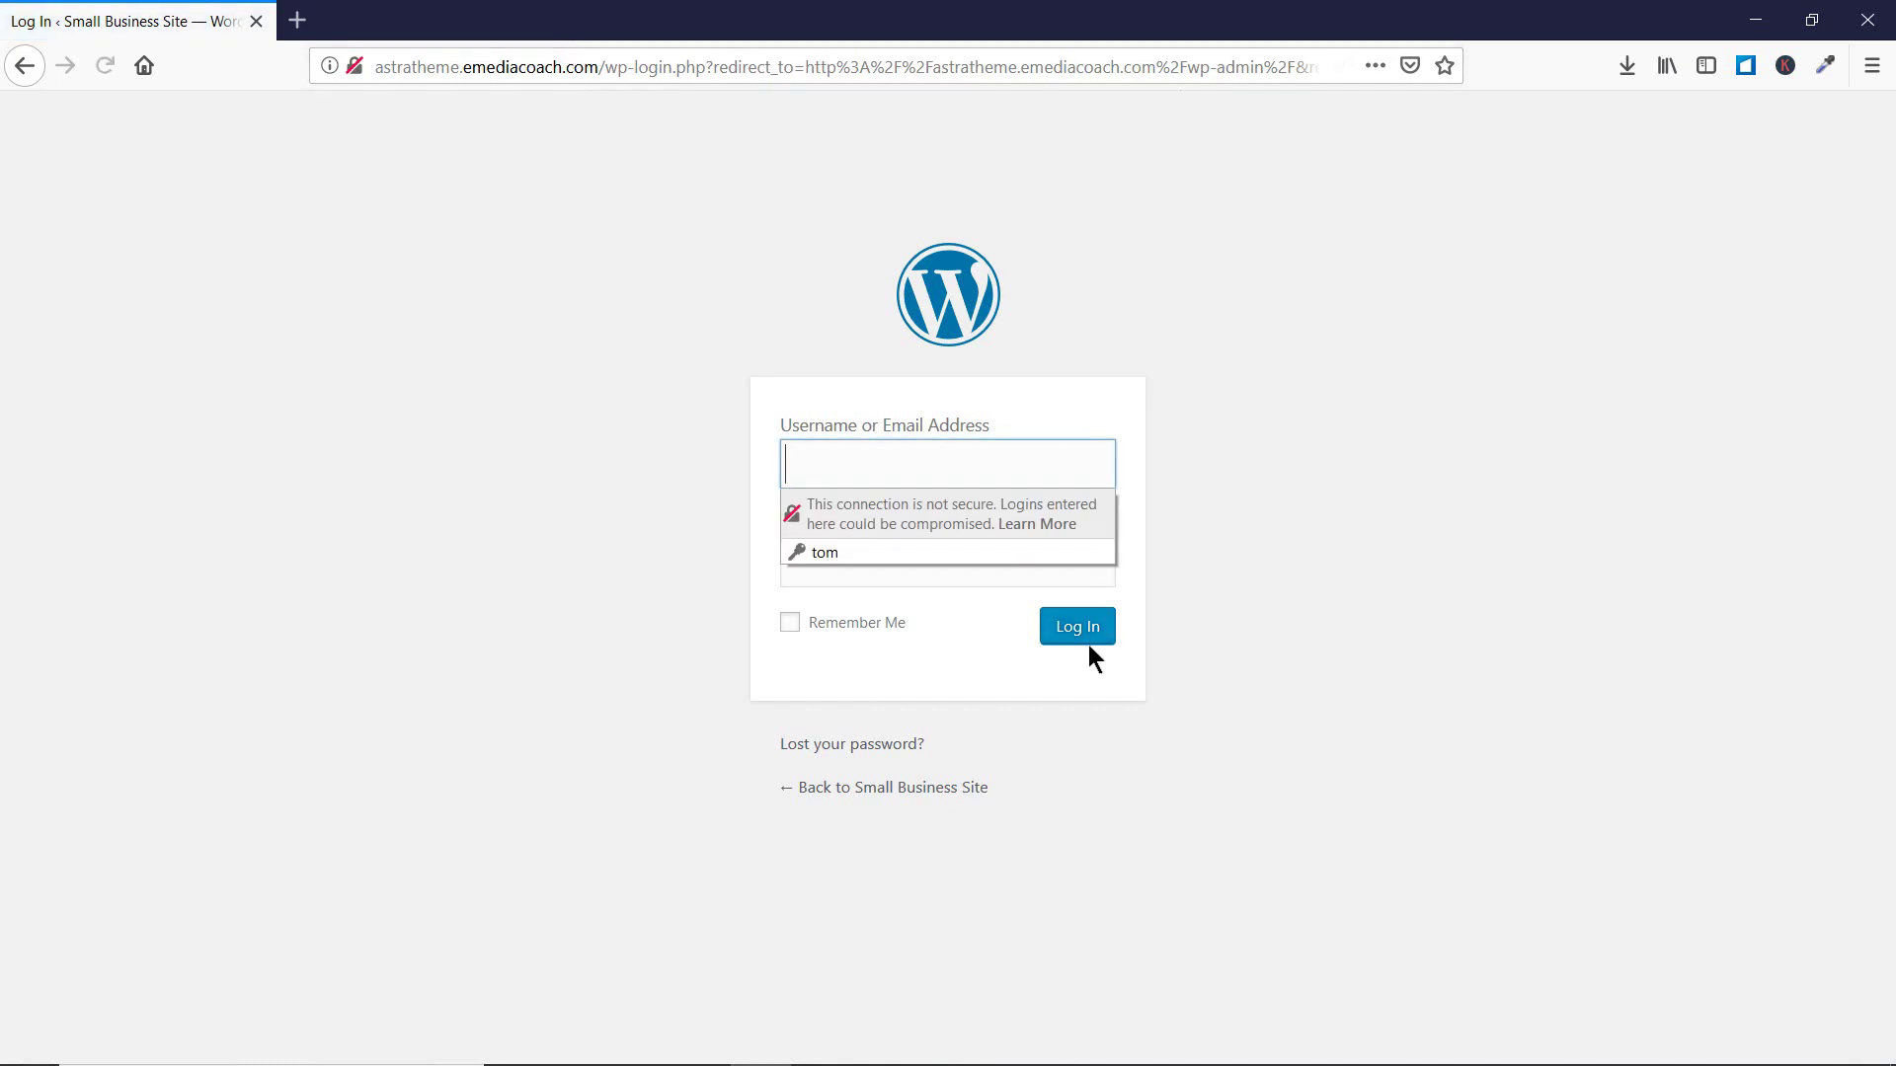
left_click(894, 550)
left_click(1108, 630)
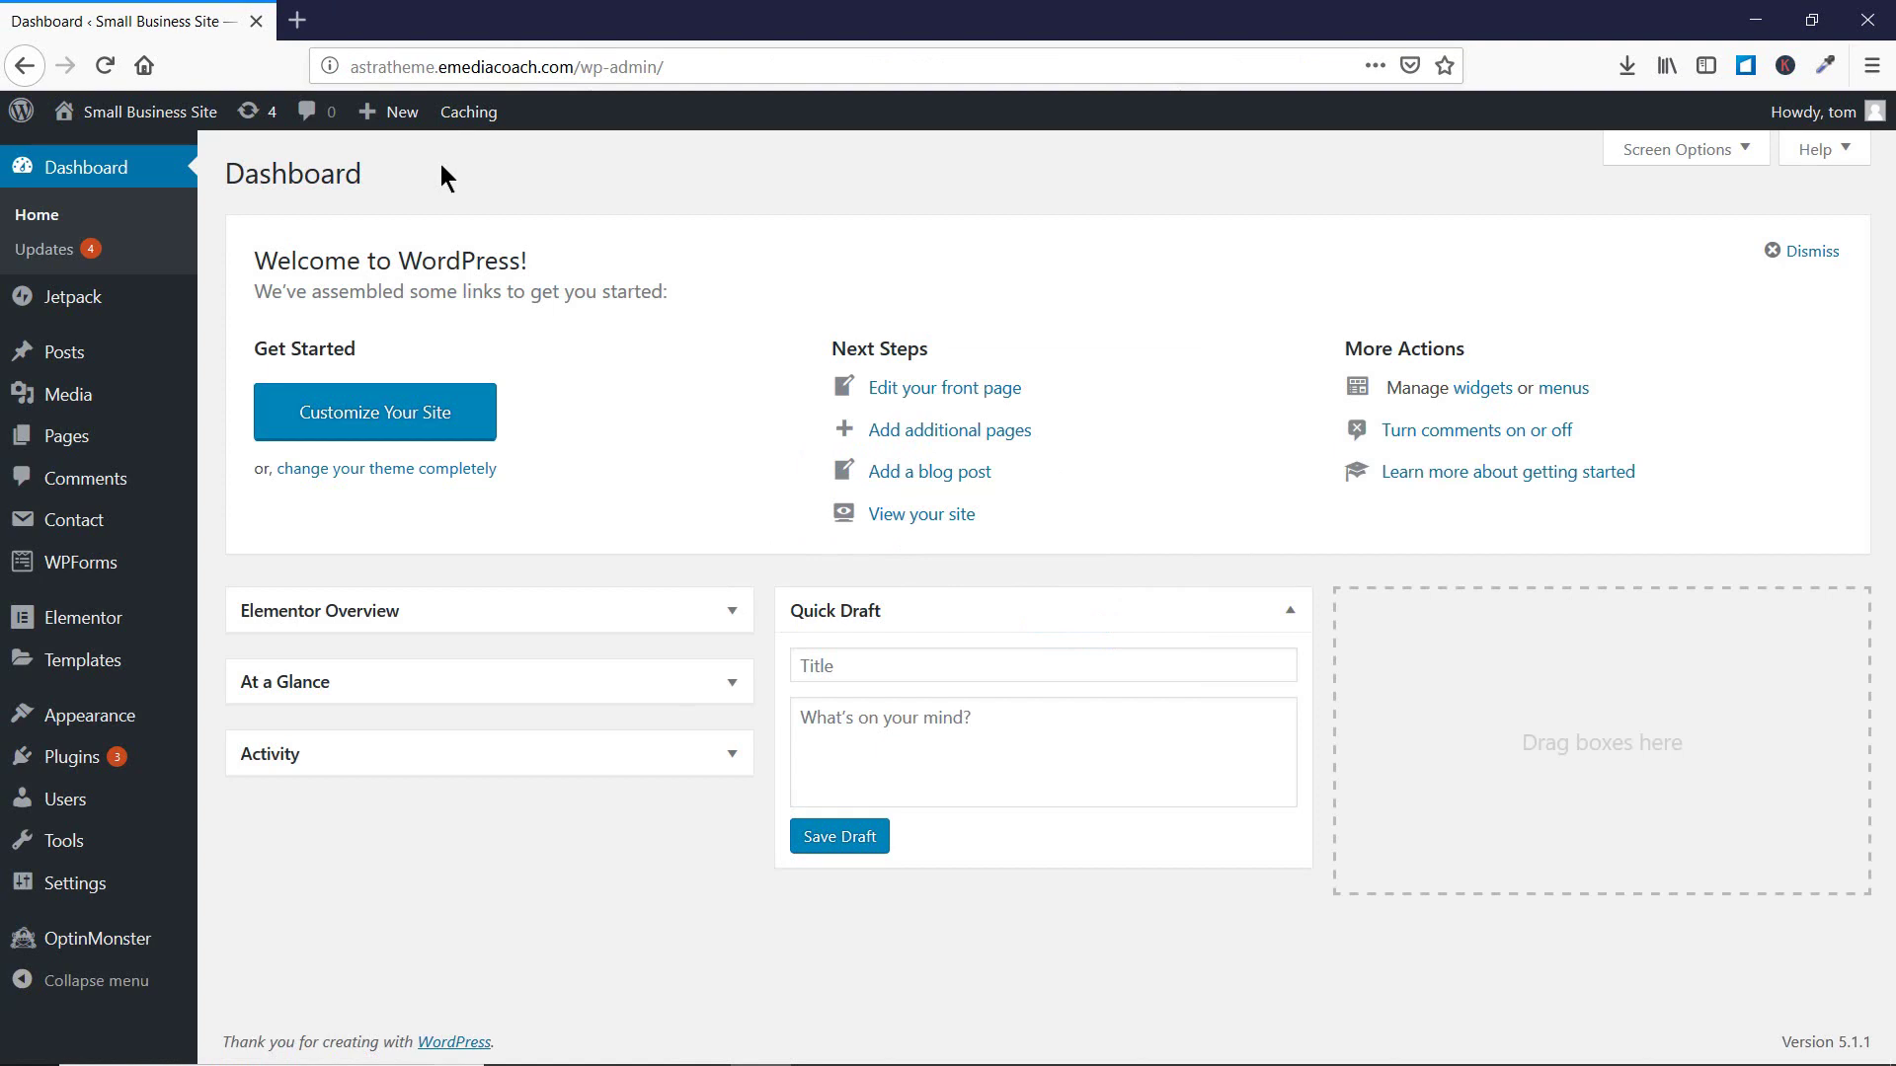
Open the Astra Options page and review the list of available Astra Pro modules.
mouse_move(61, 726)
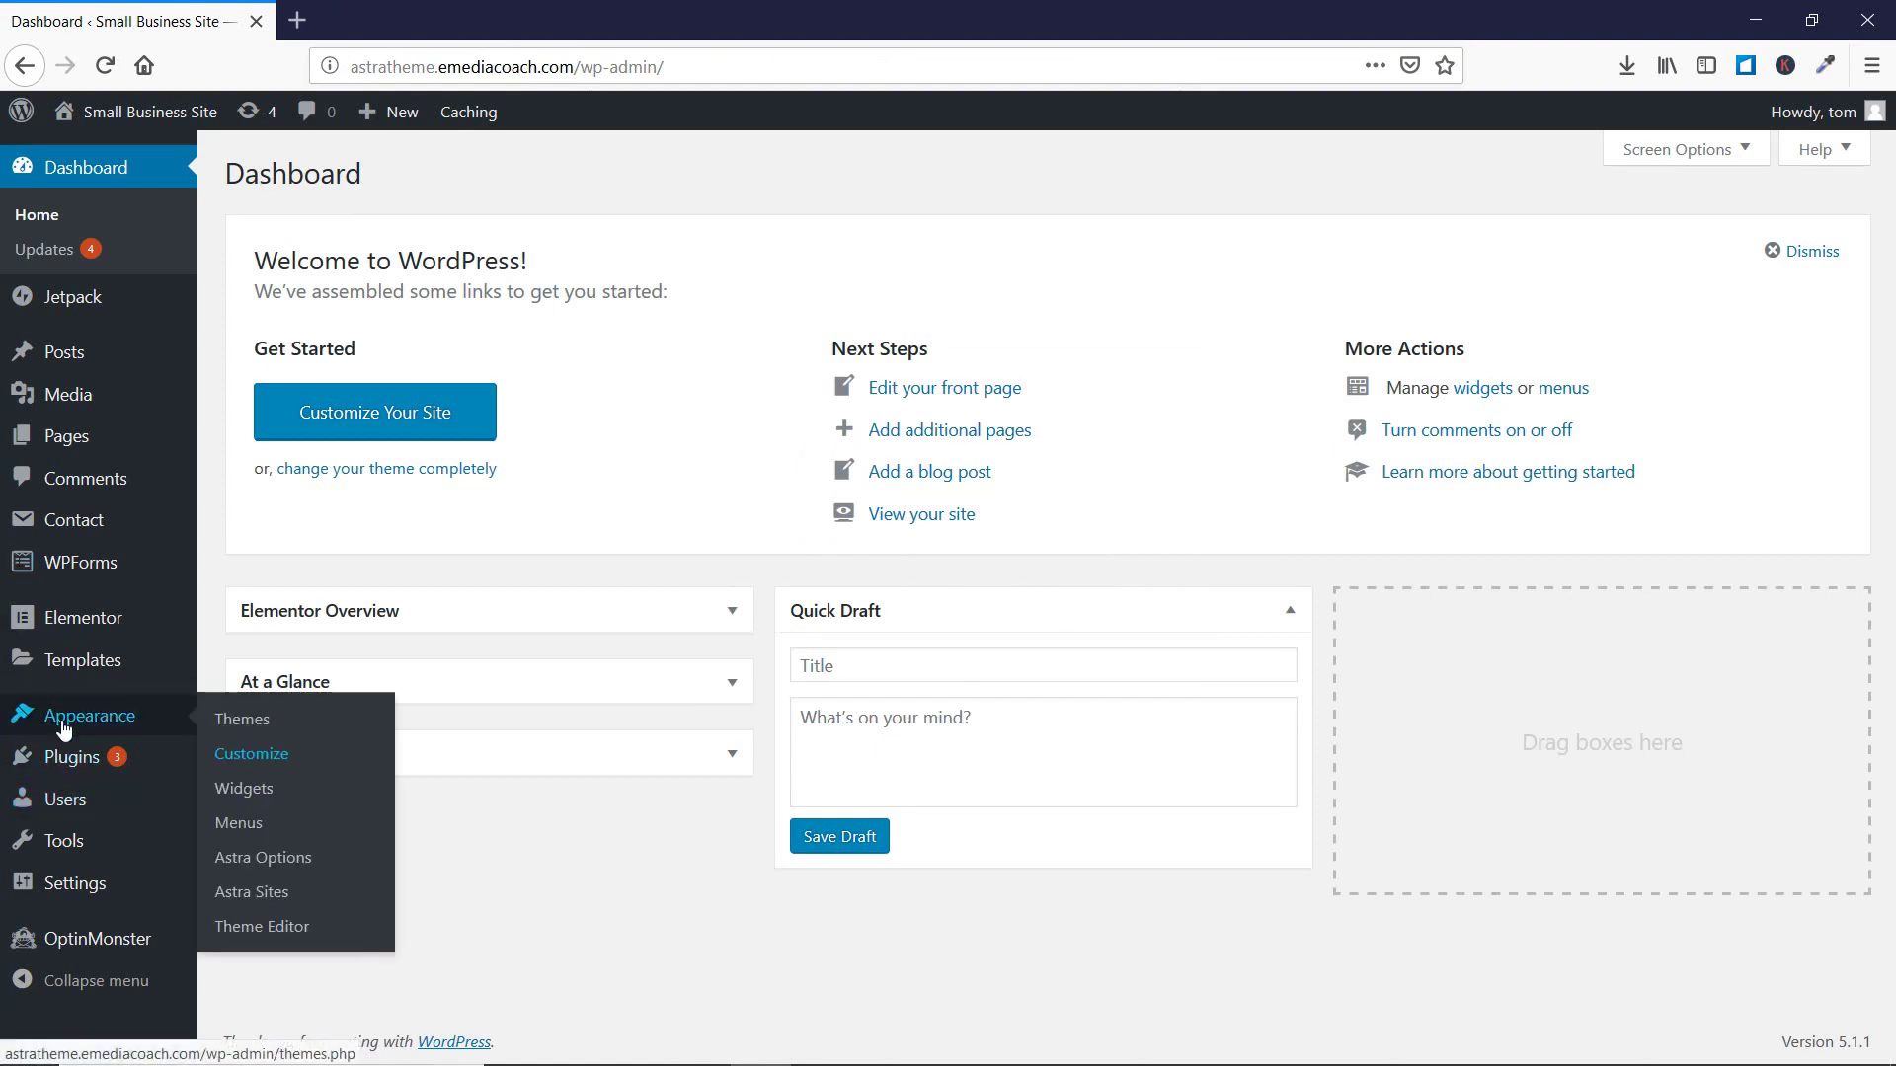
left_click(321, 866)
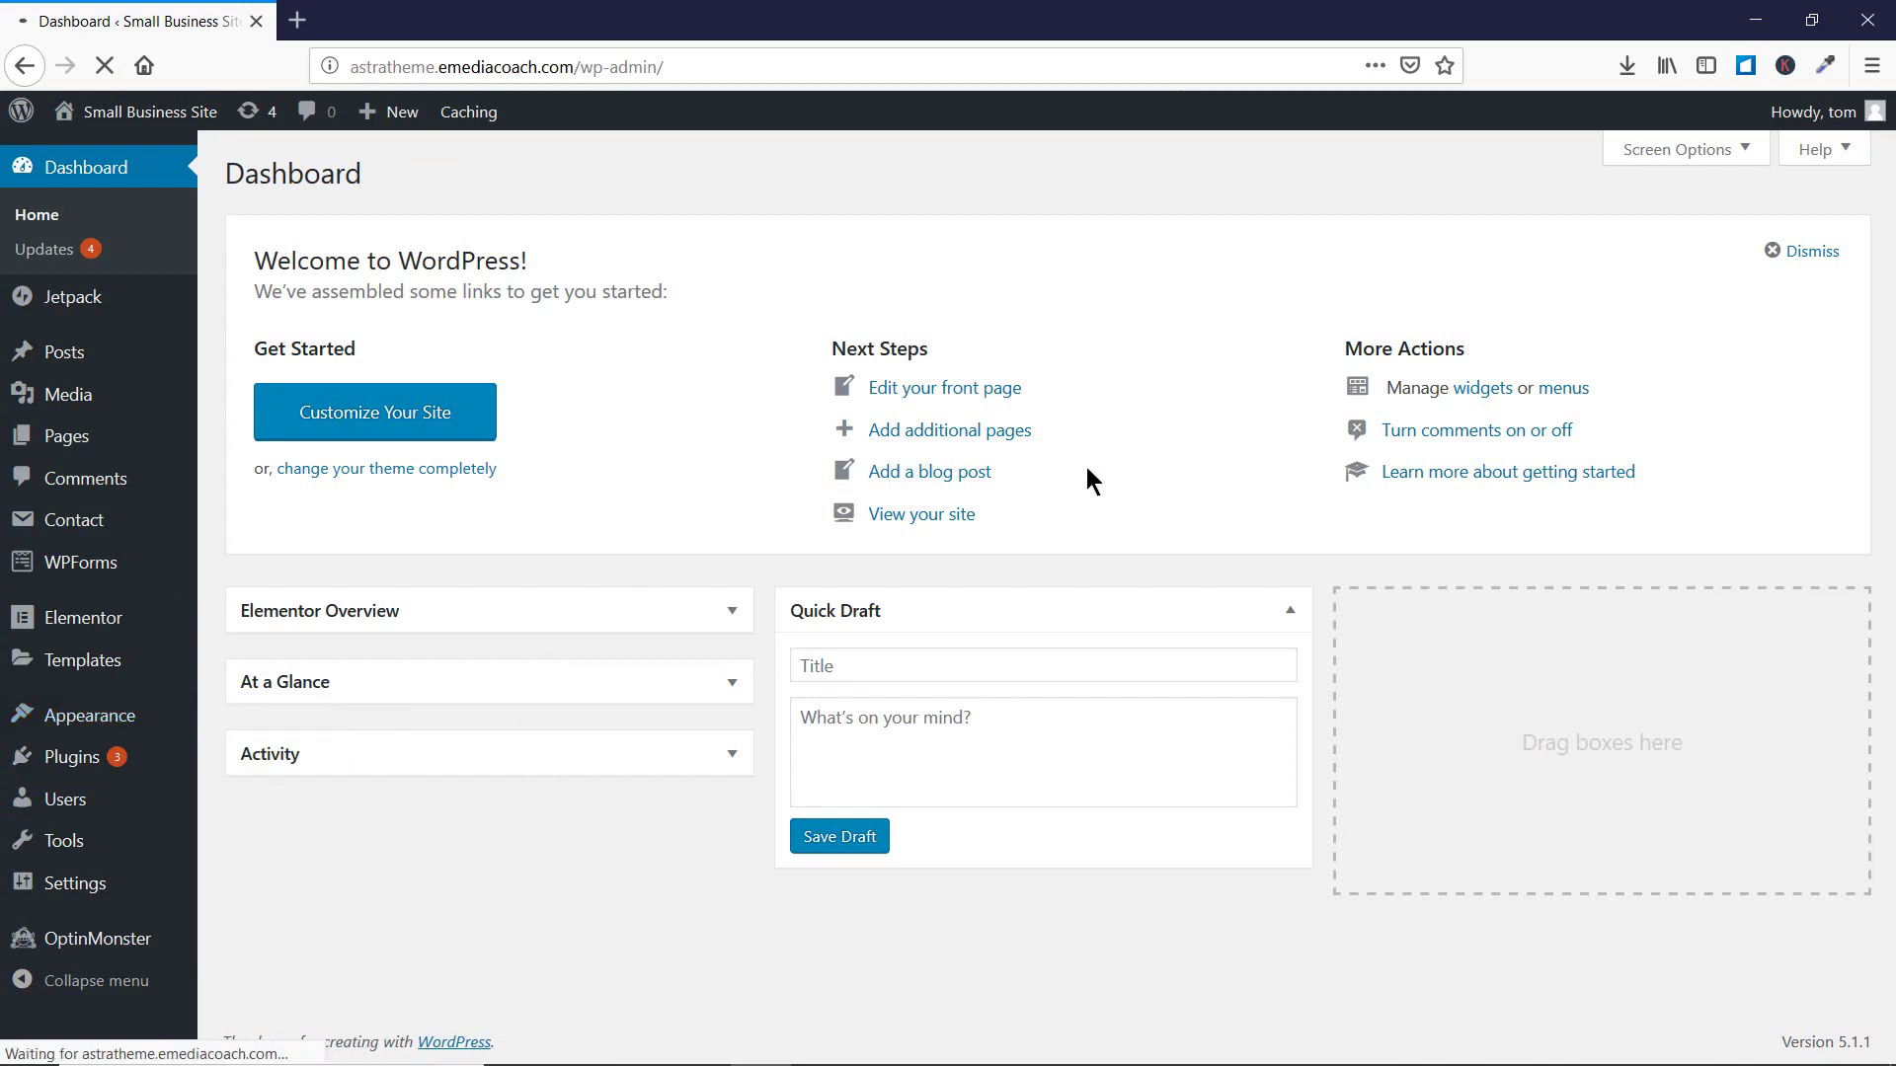
scroll(987, 592, "down", 2)
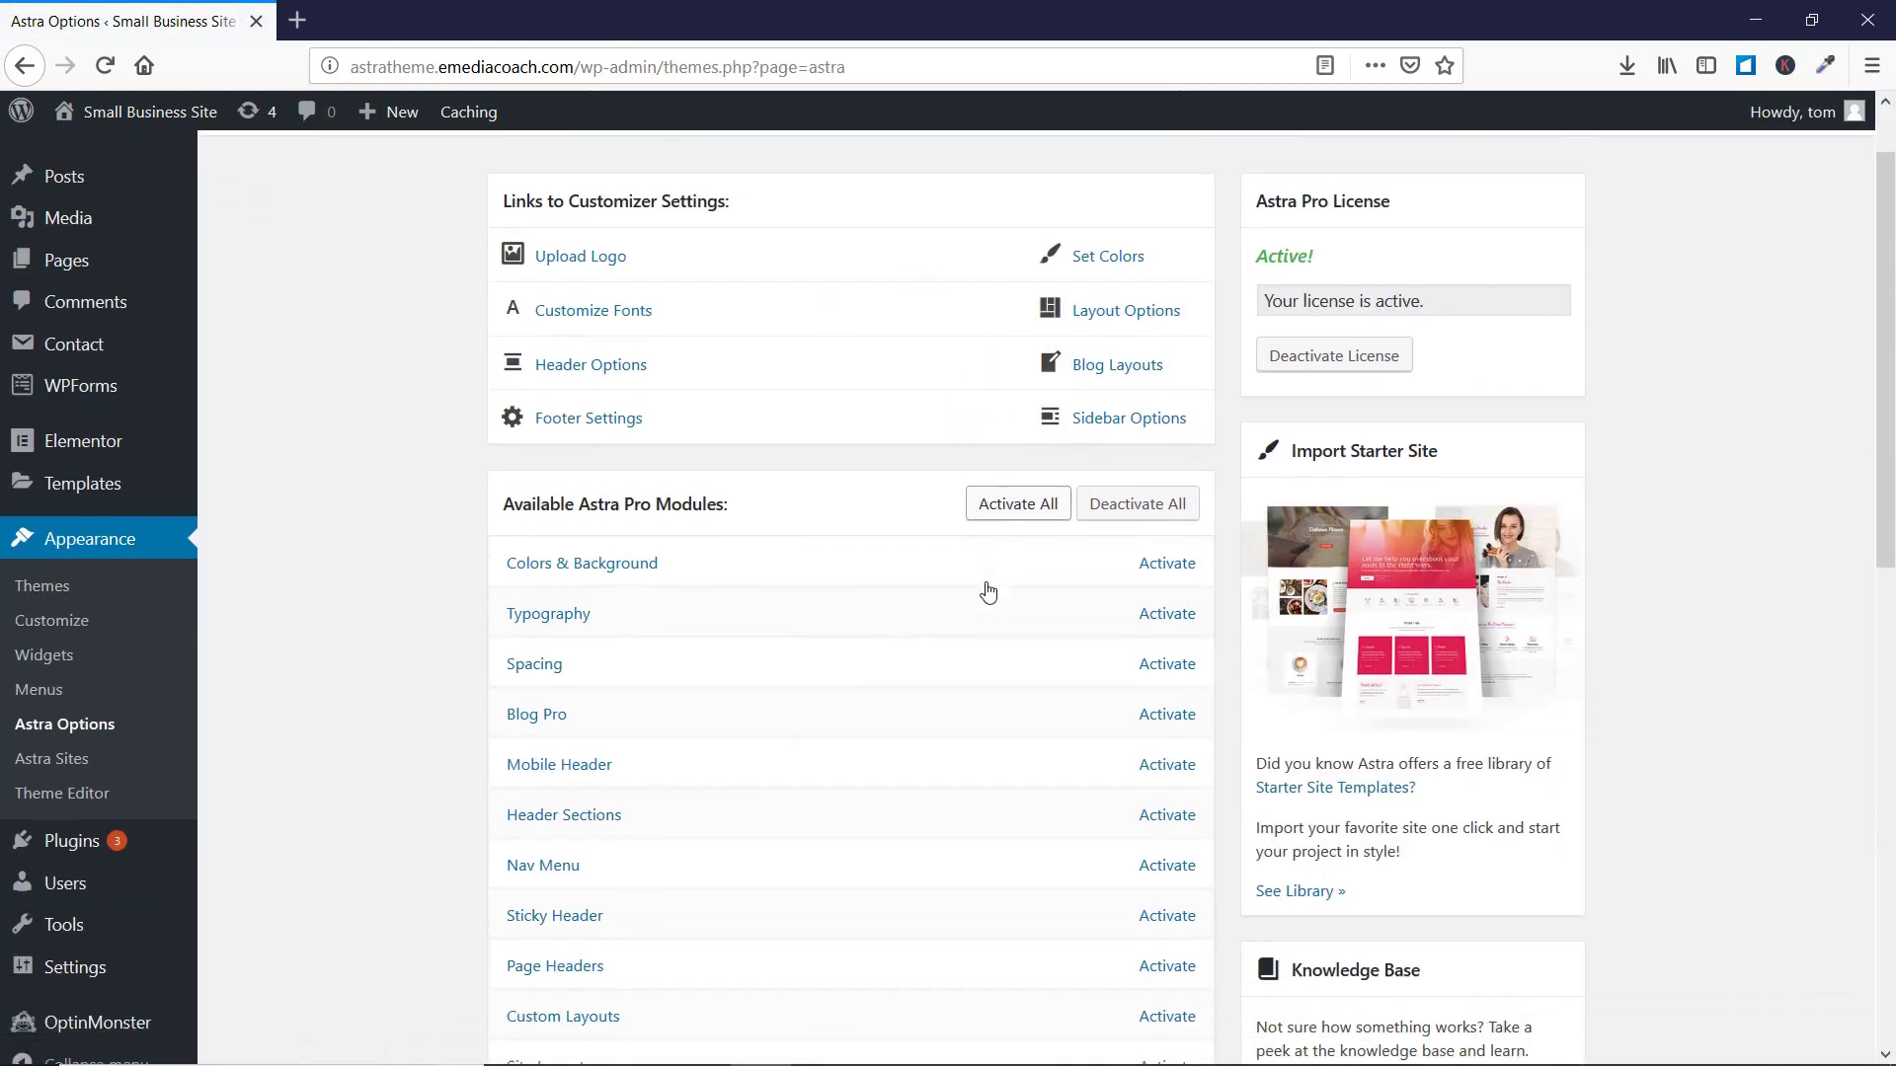
scroll(987, 590, "down", 3)
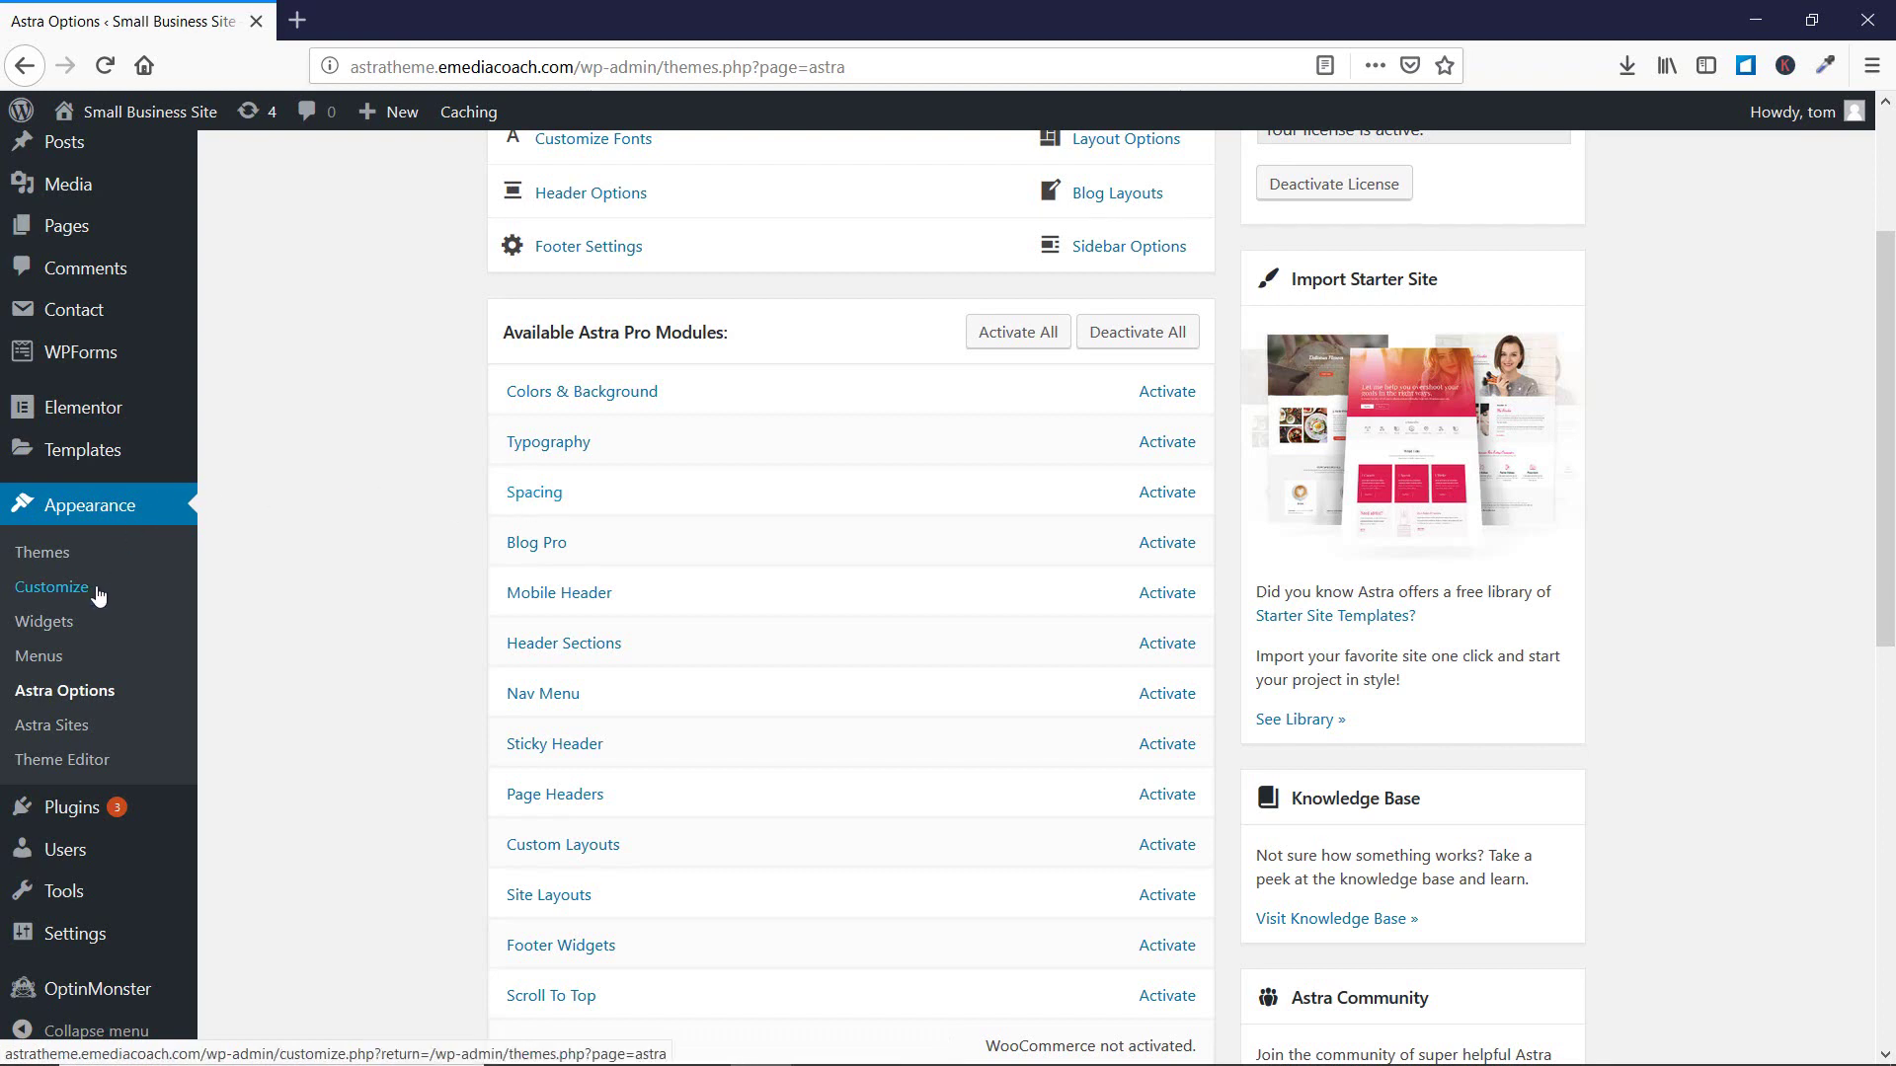
Open the theme Customizer in a separate browser tab, keeping Astra Options open.
middle_click(65, 588)
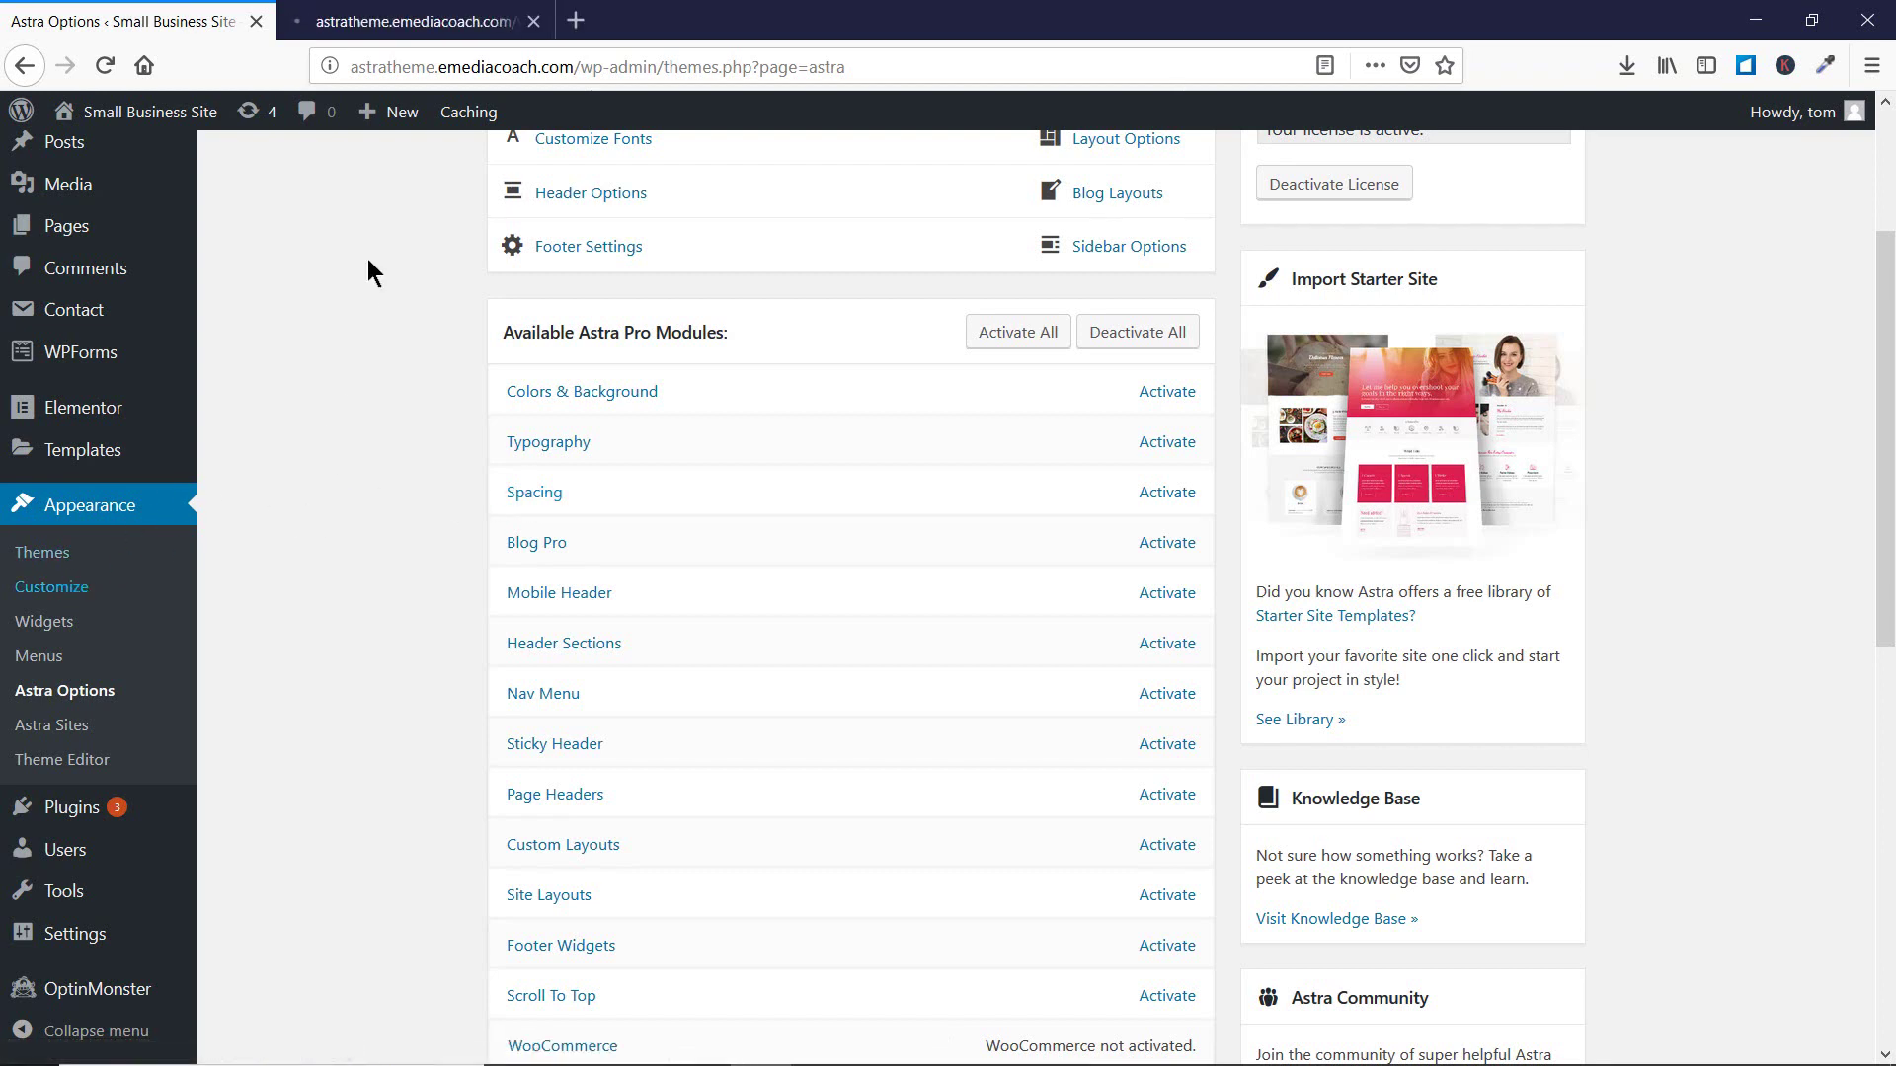
left_click(375, 24)
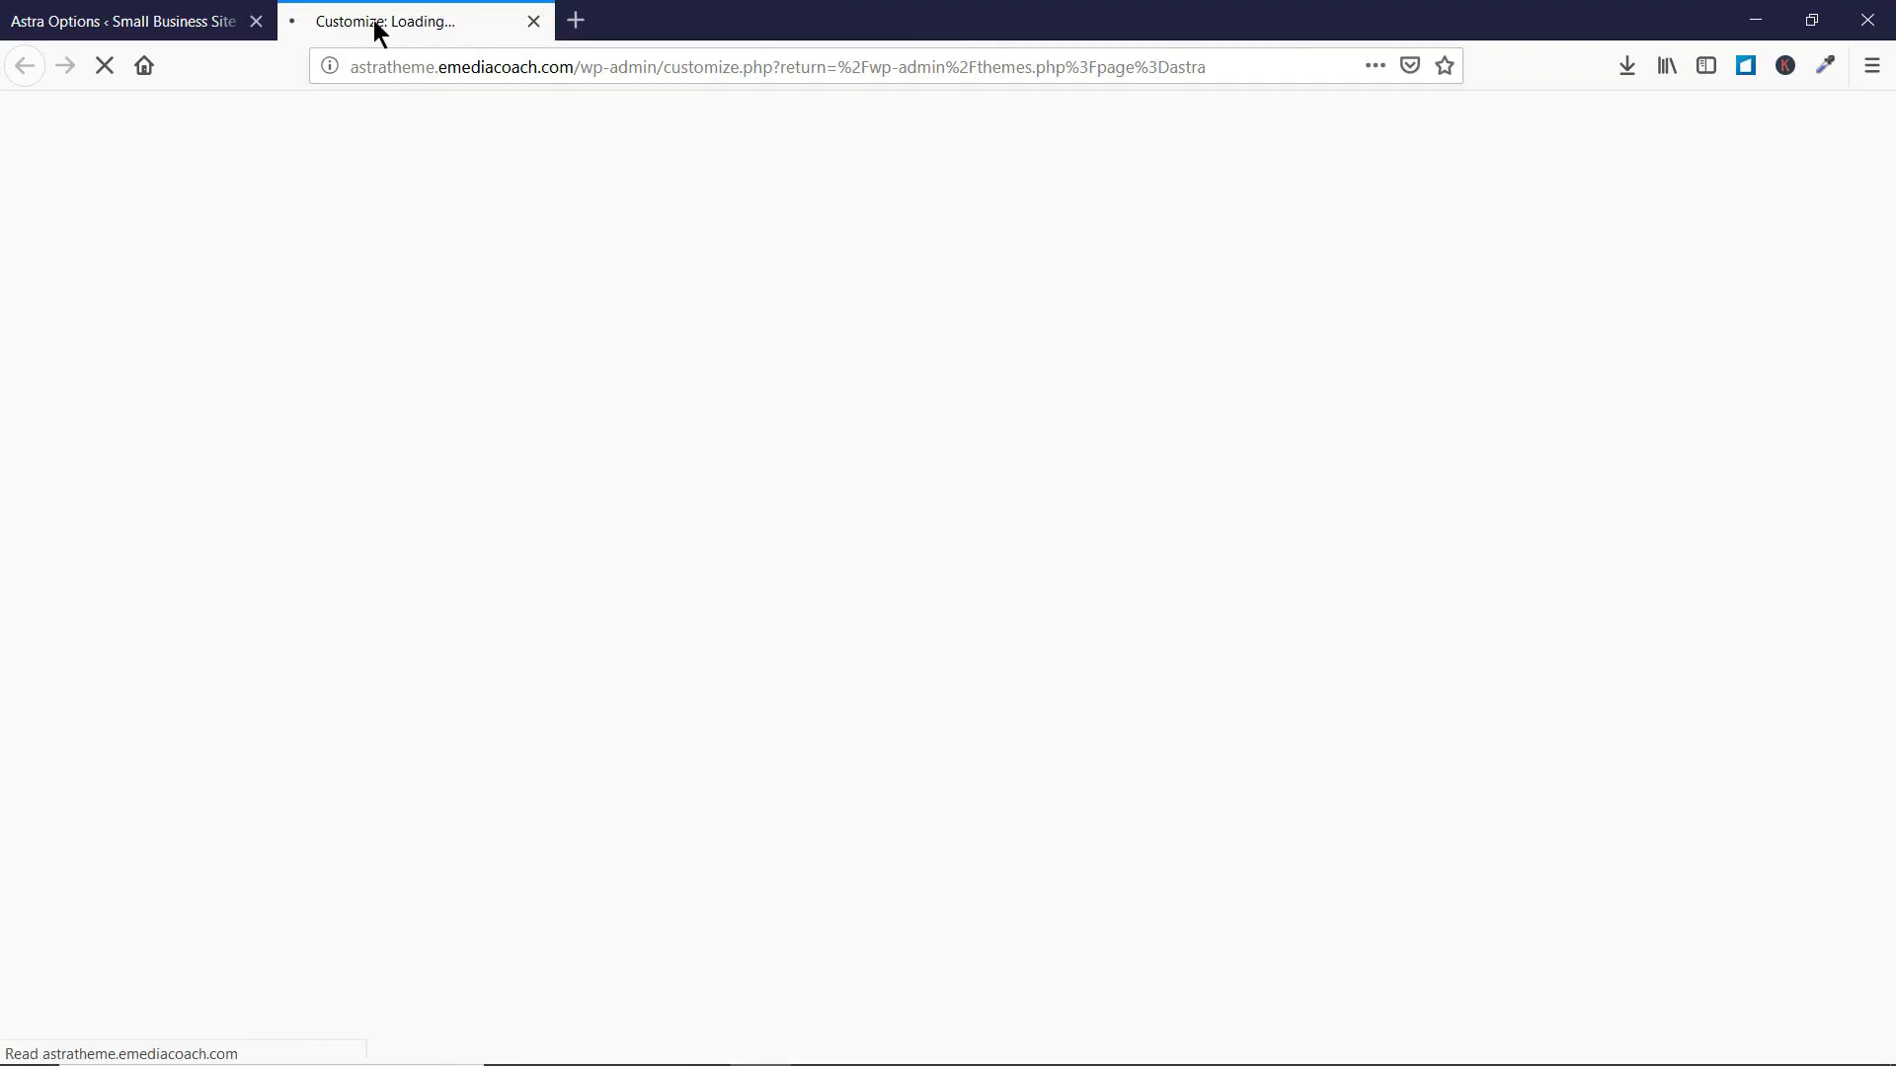
left_click(345, 171)
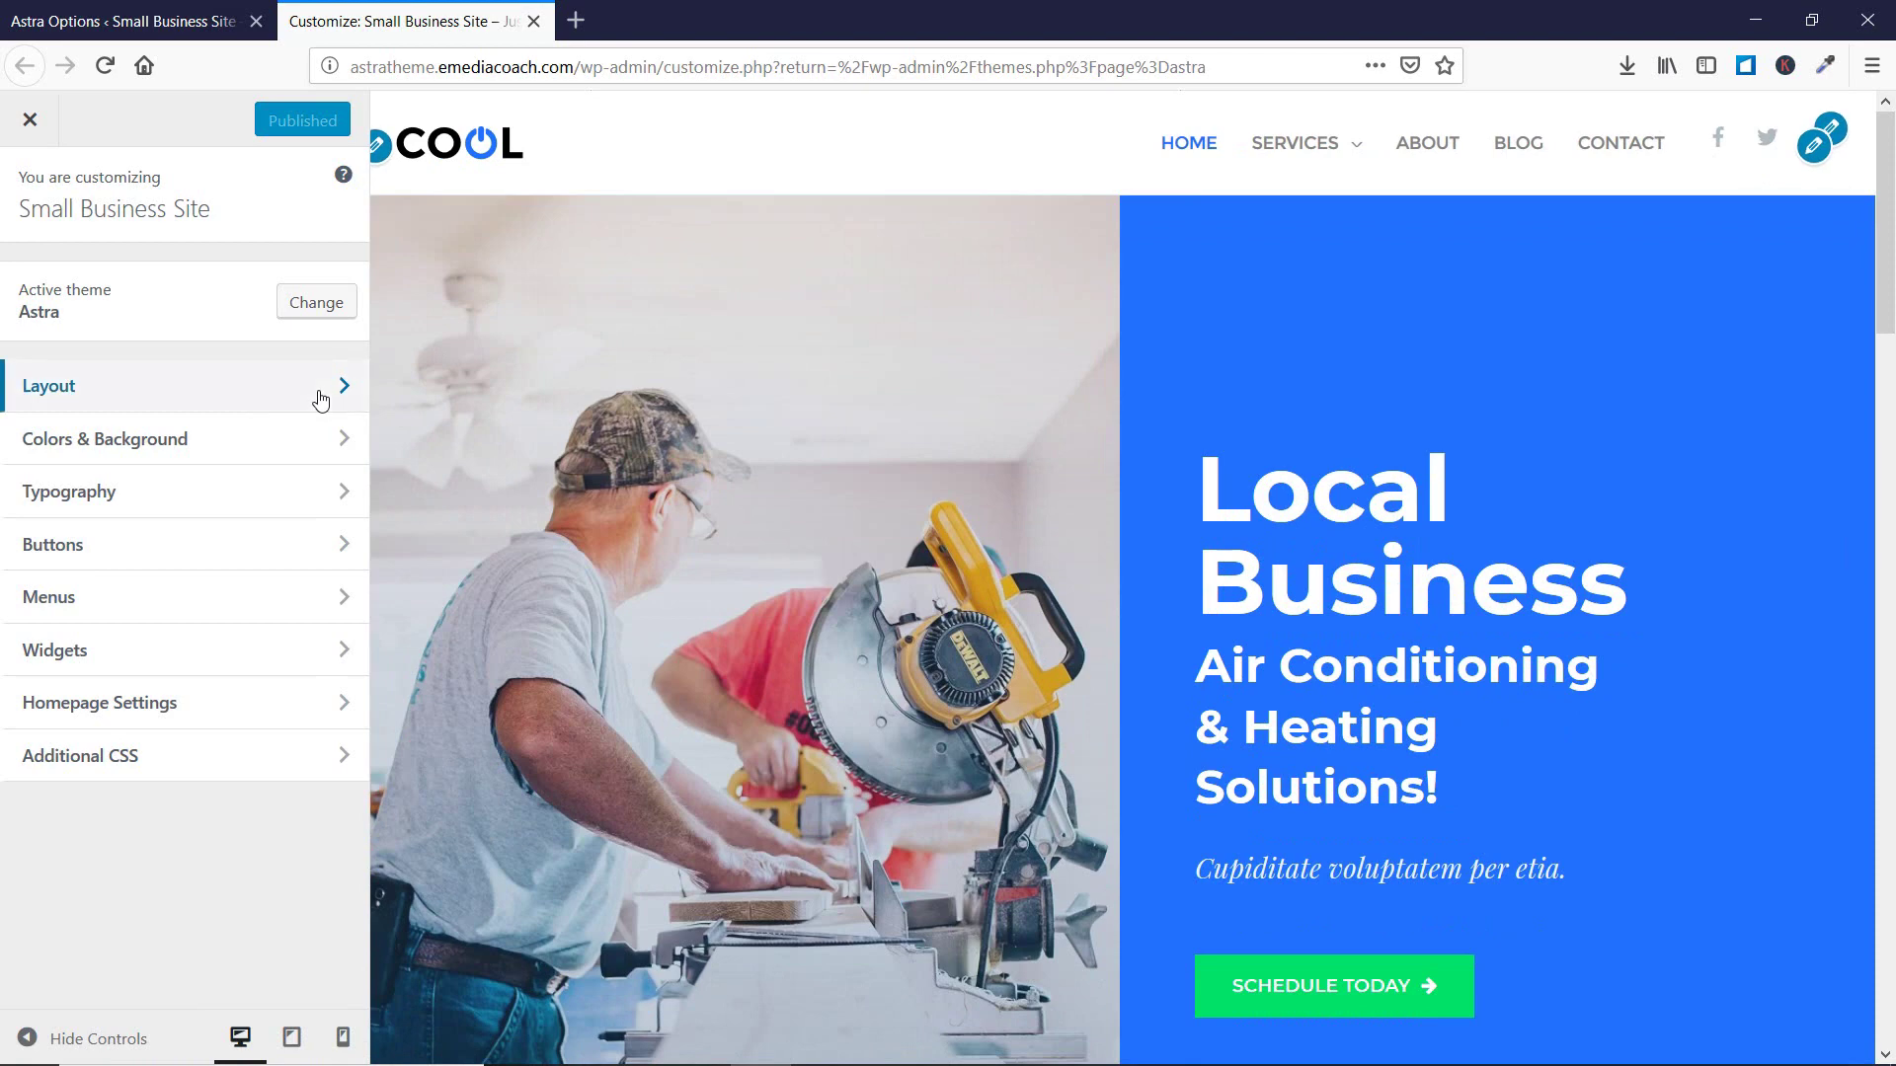
Look through the Site Identity settings within the Header layout, and return to the Header options.
left_click(317, 390)
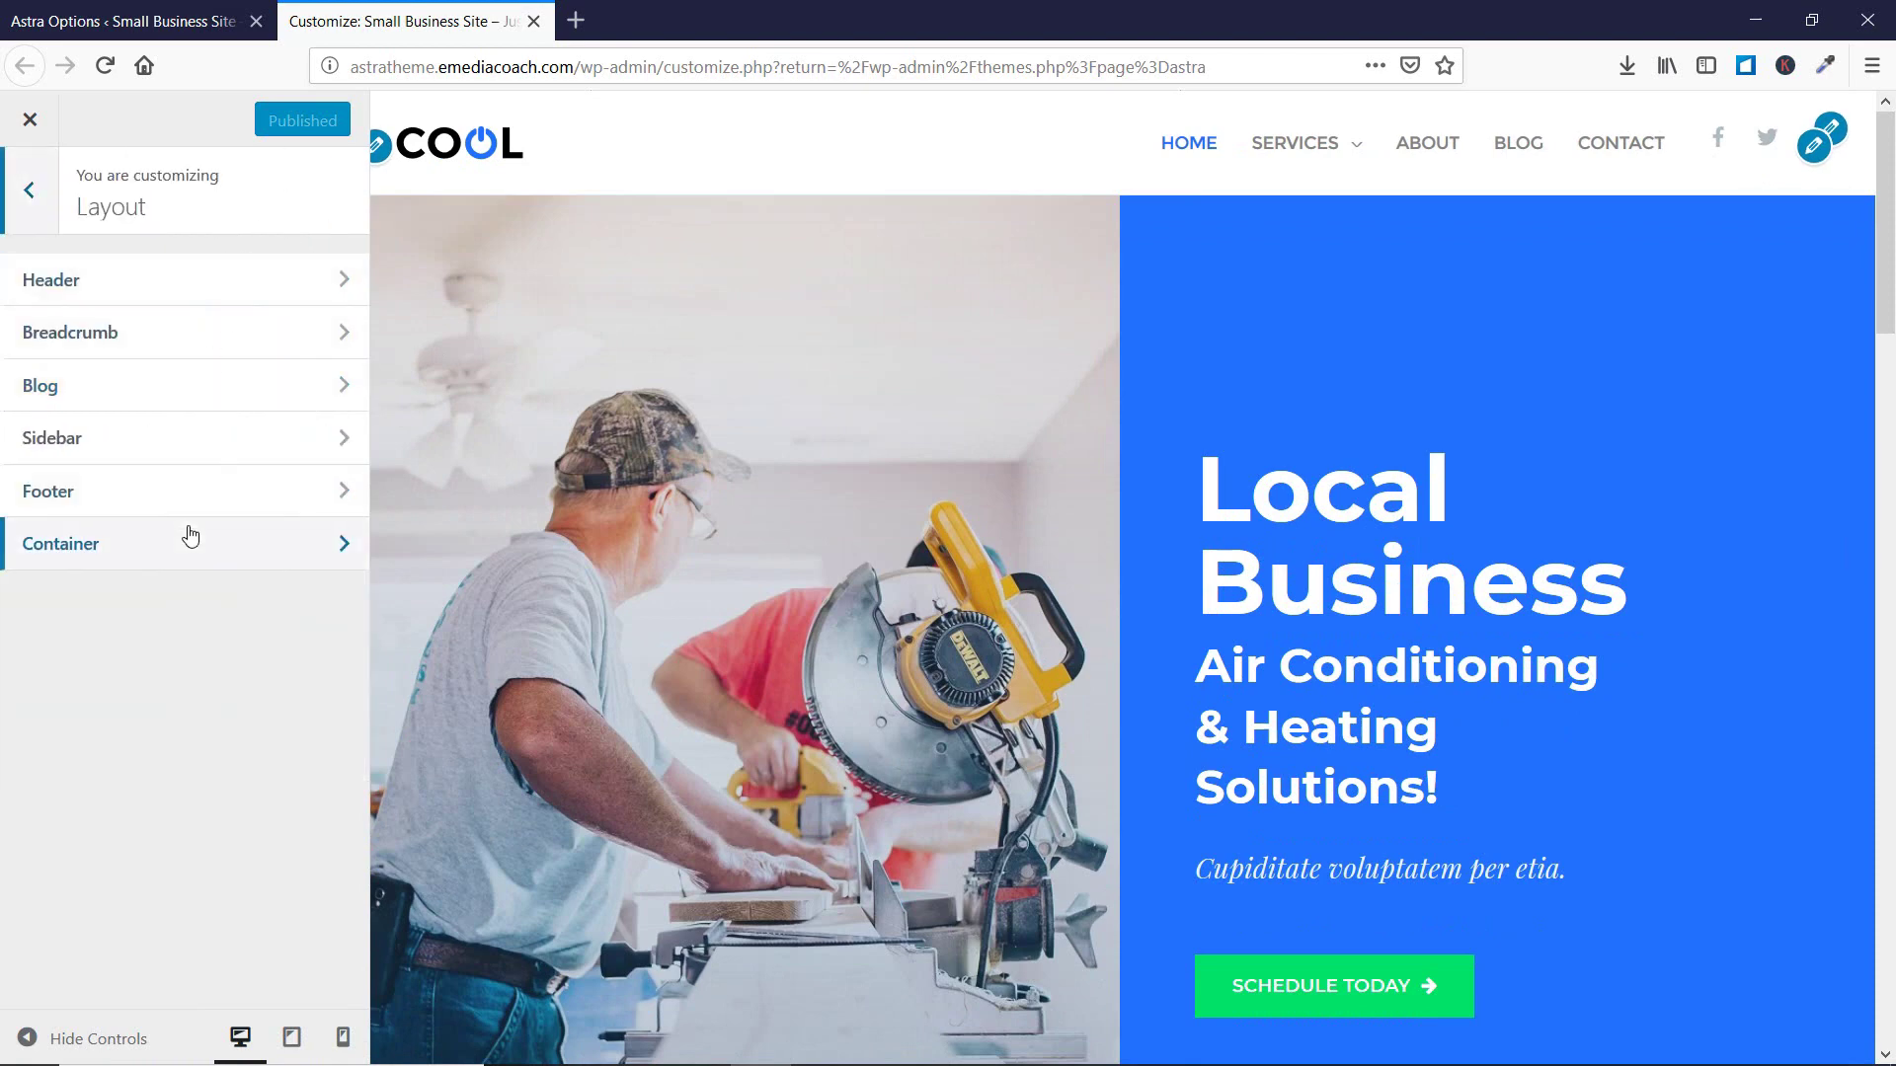
left_click(253, 279)
left_click(242, 300)
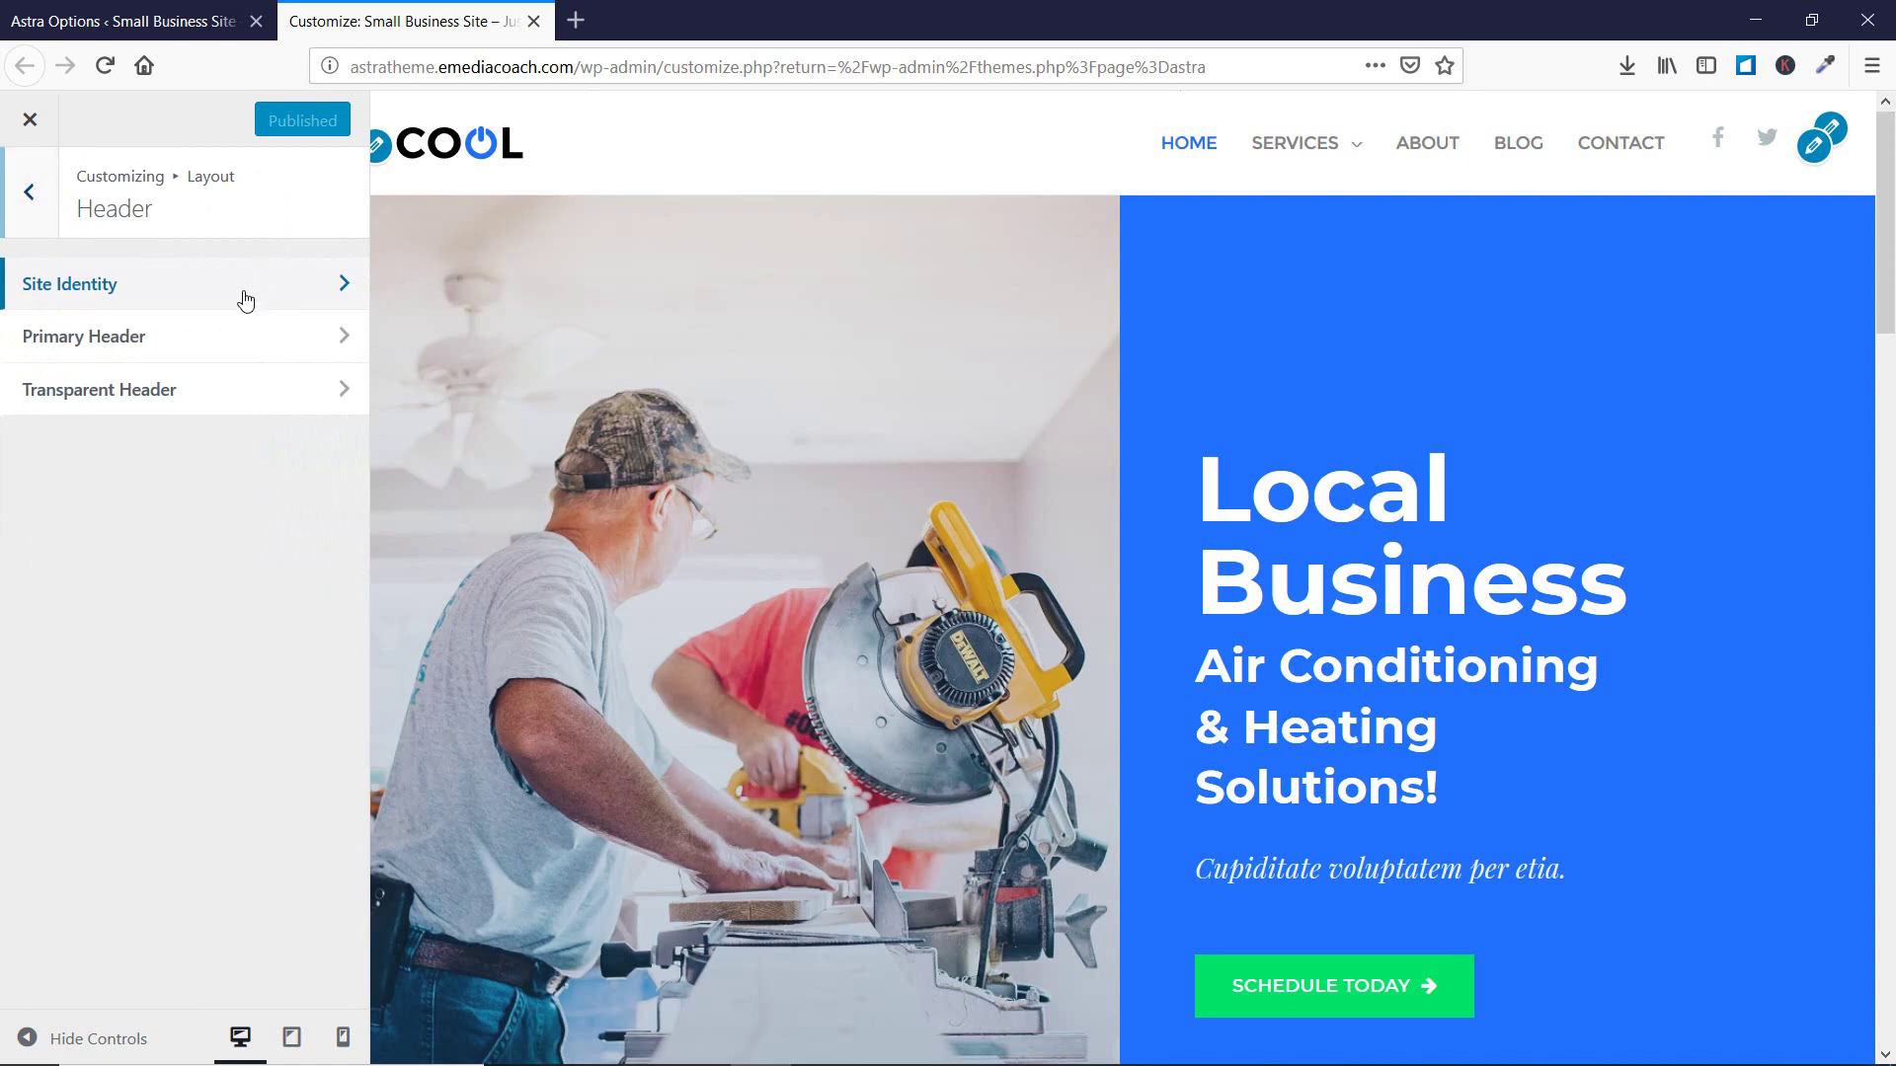
scroll(57, 751, "up", 3)
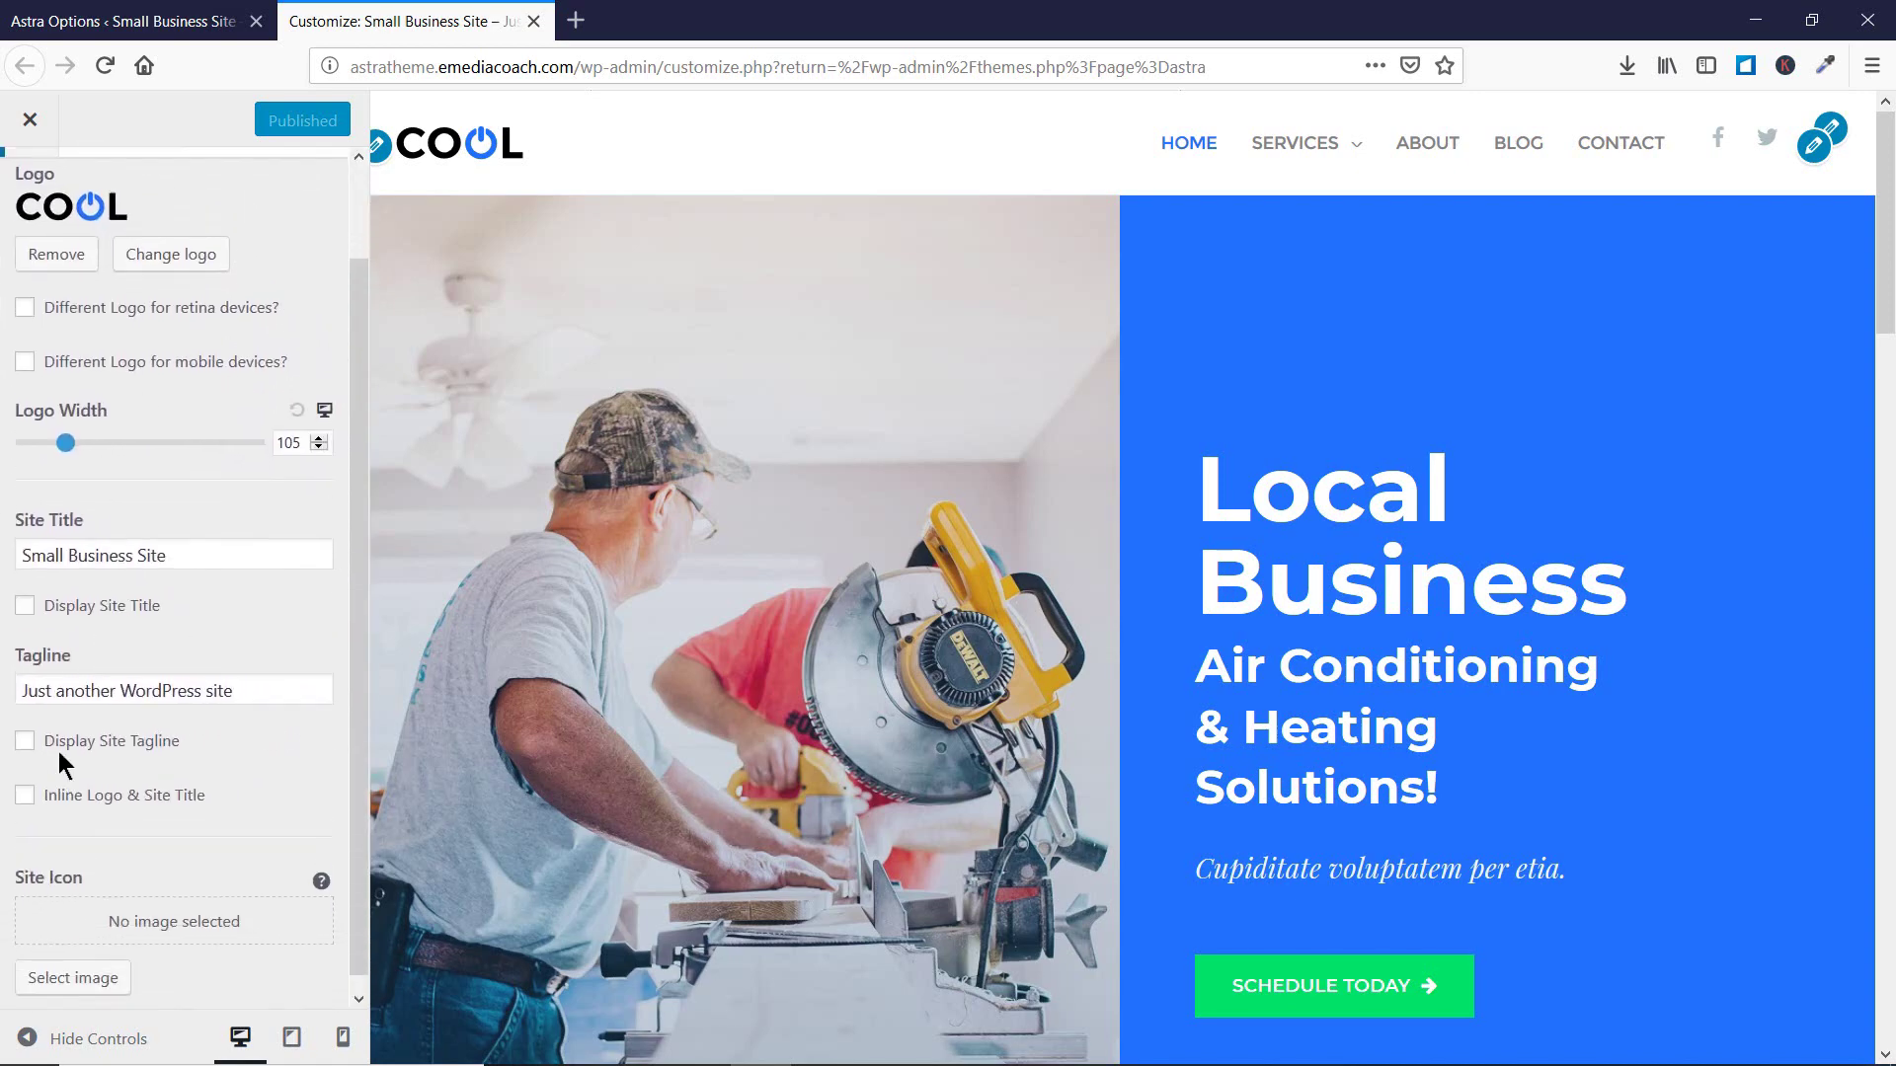
left_click(22, 192)
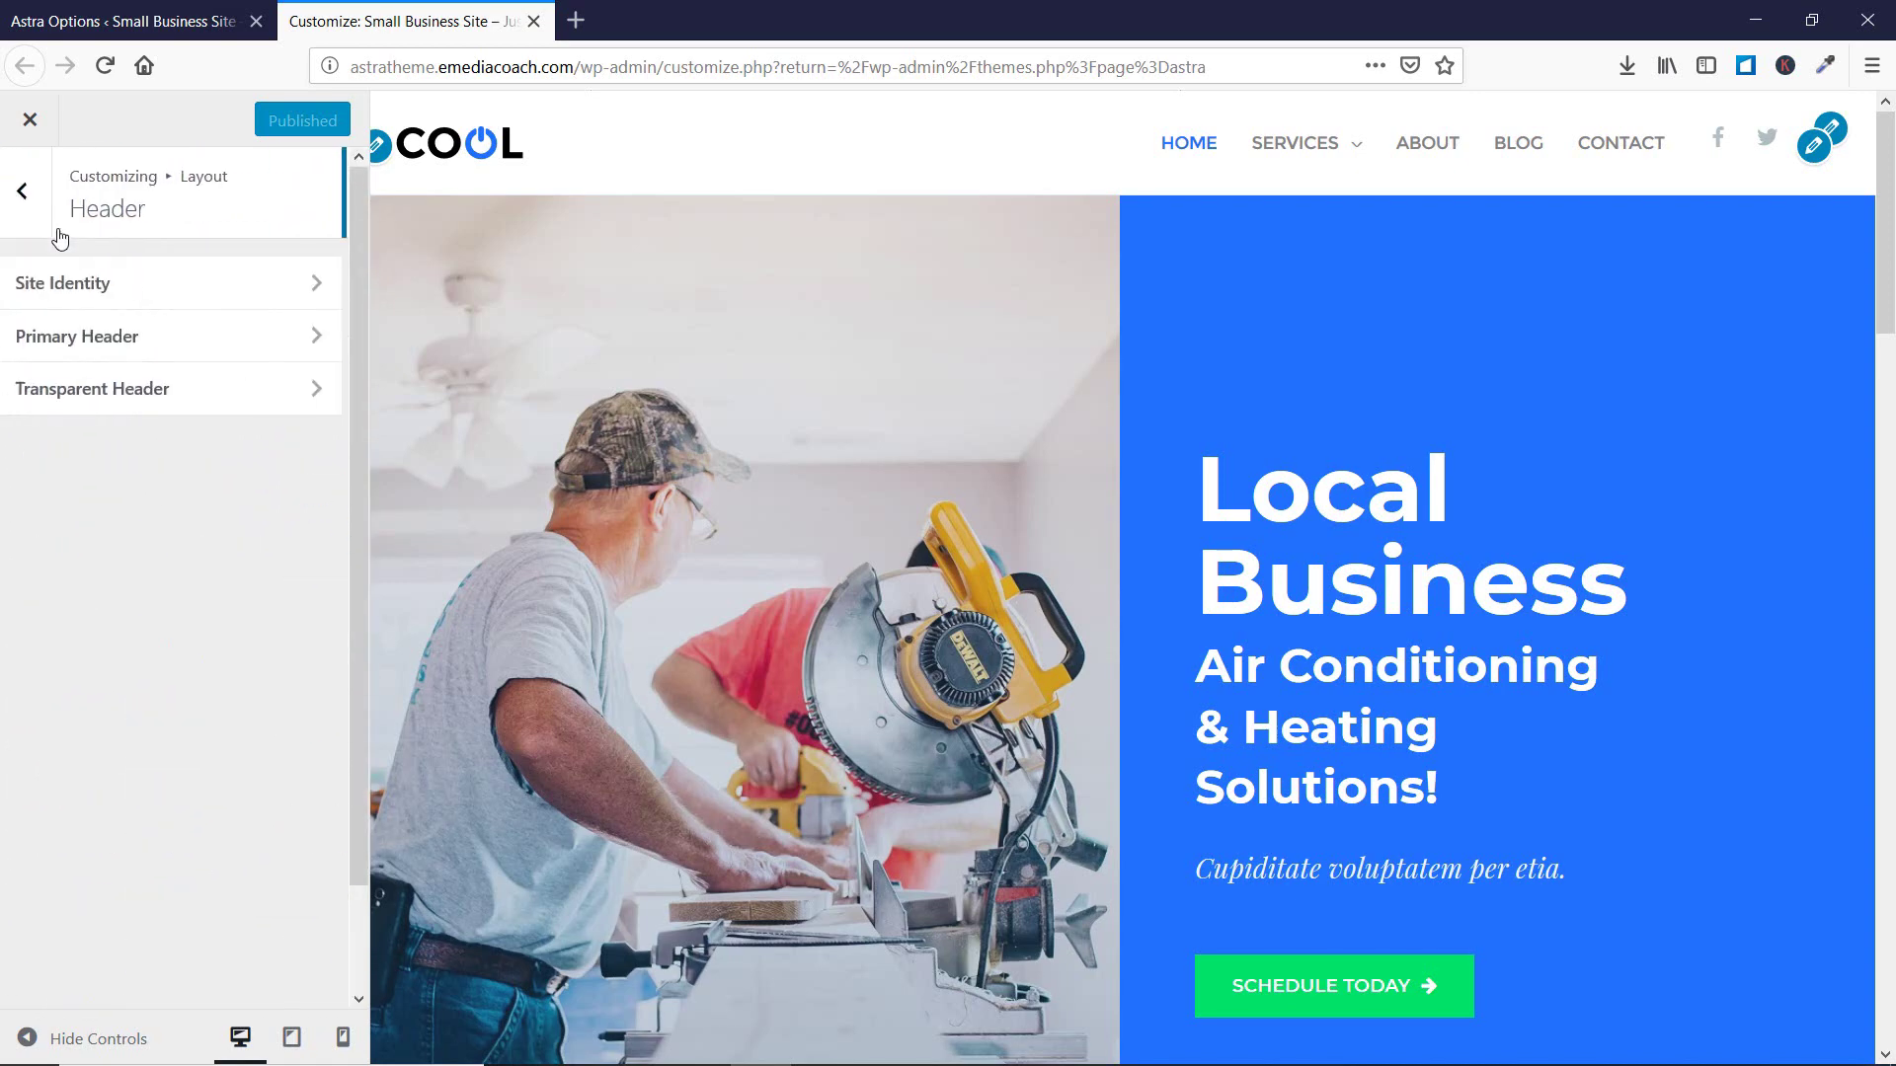
Look through the Primary Header settings, including the submenu and mobile header options, and return to the Header options.
left_click(128, 346)
scroll(151, 412, "down", 6)
scroll(148, 409, "down", 4)
scroll(148, 409, "up", 4)
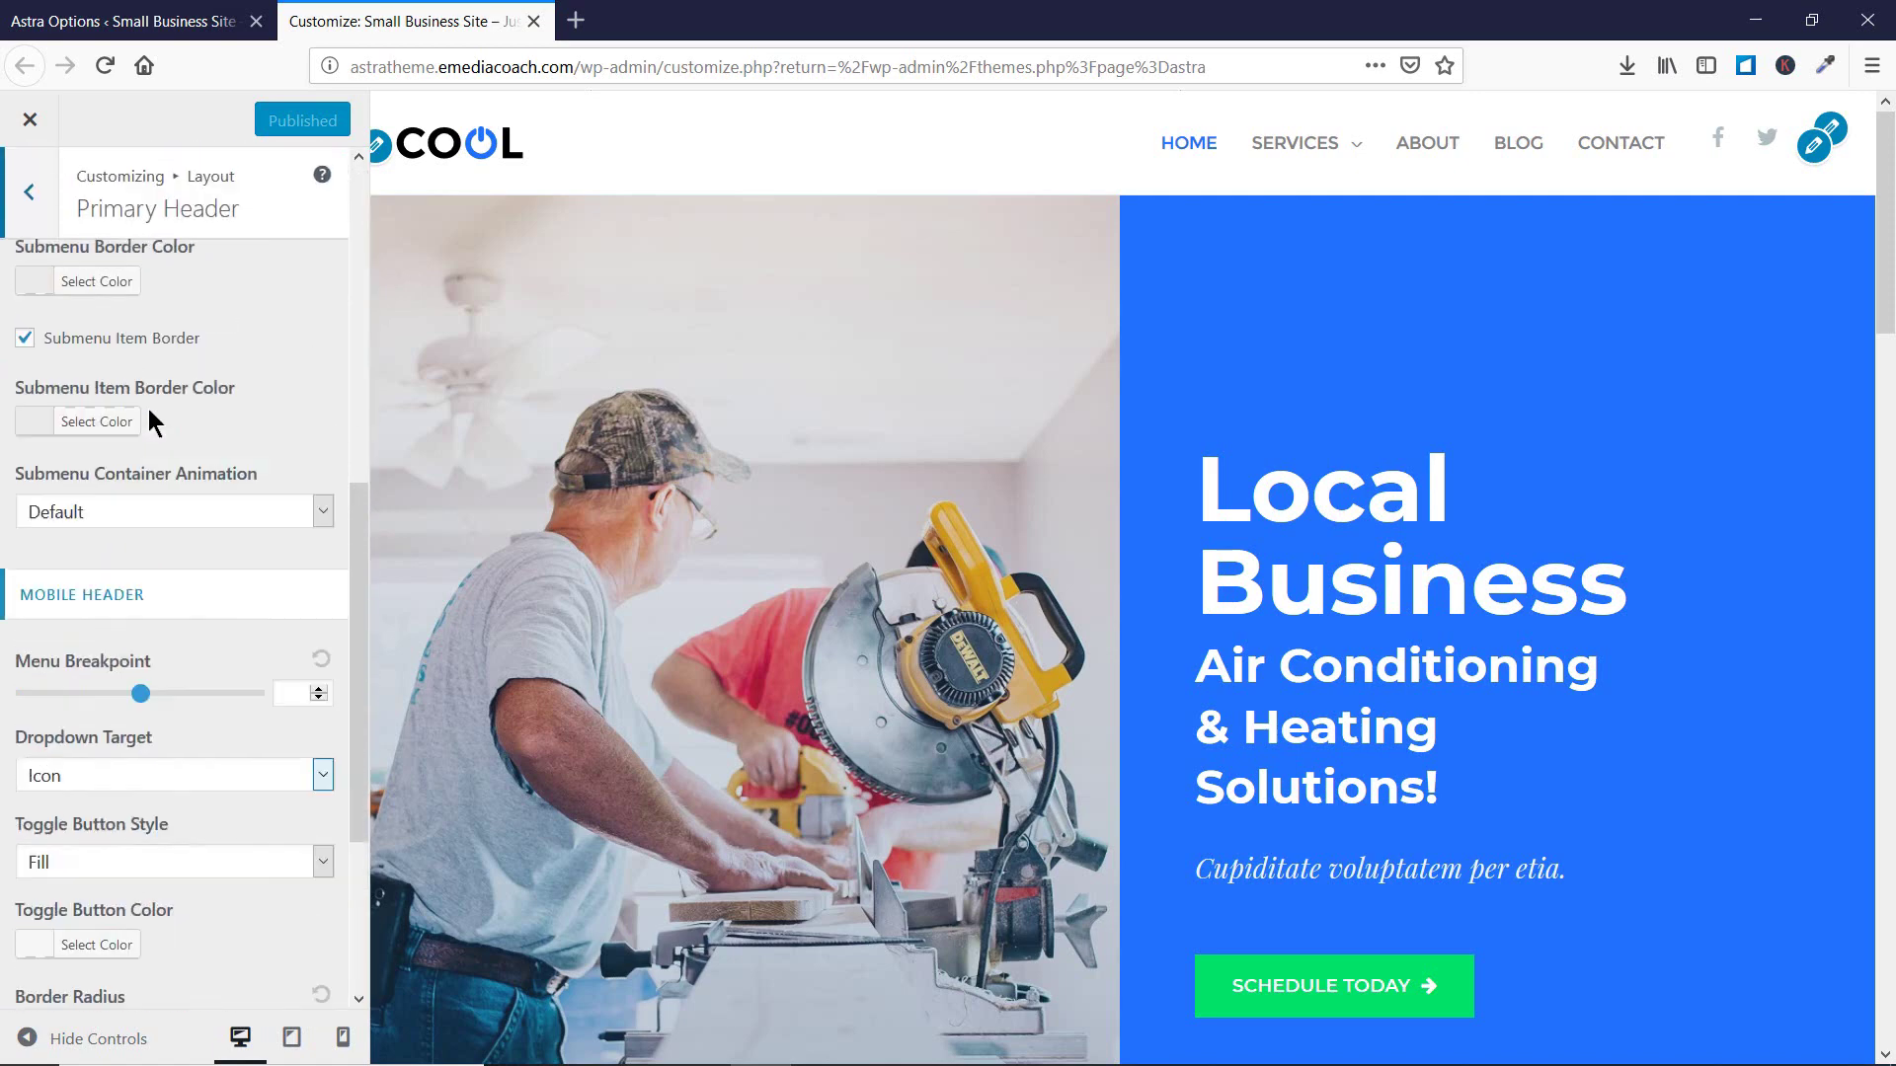
scroll(148, 409, "down", 3)
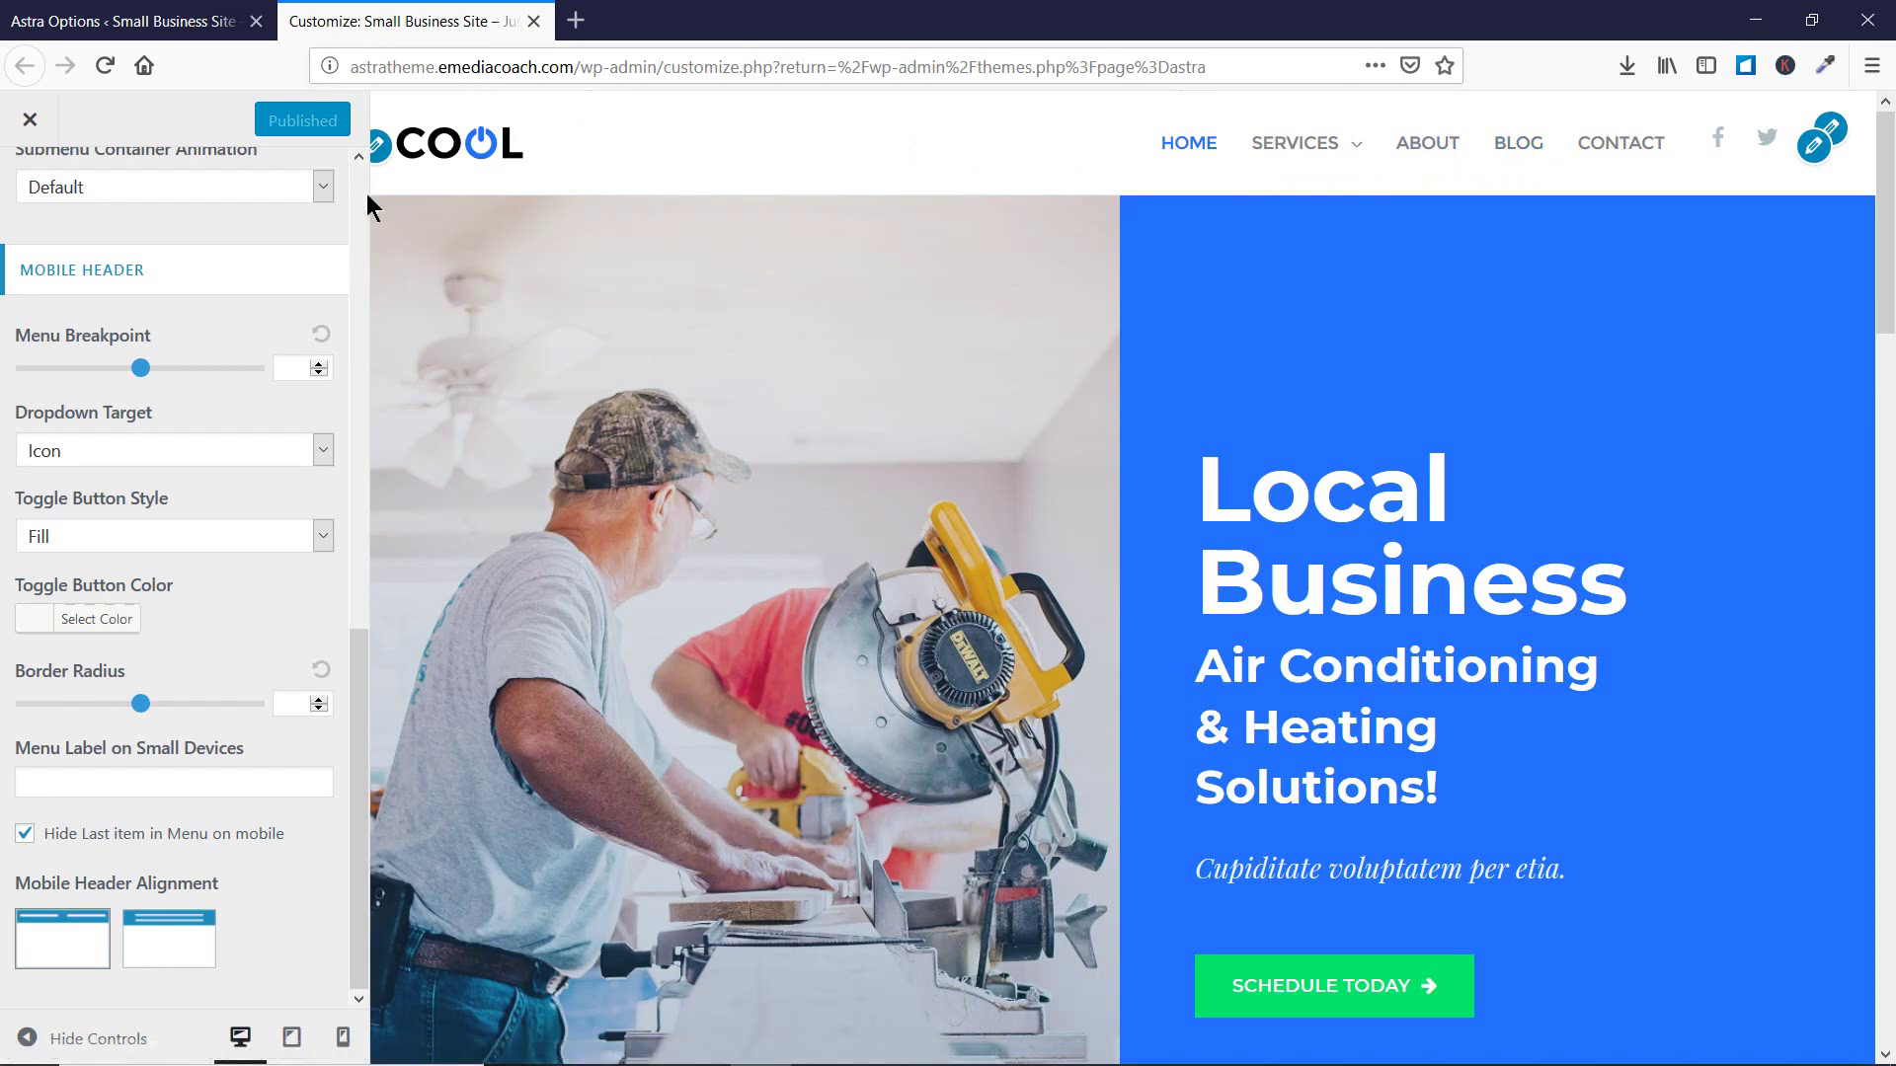
scroll(263, 279, "up", 5)
left_click(29, 192)
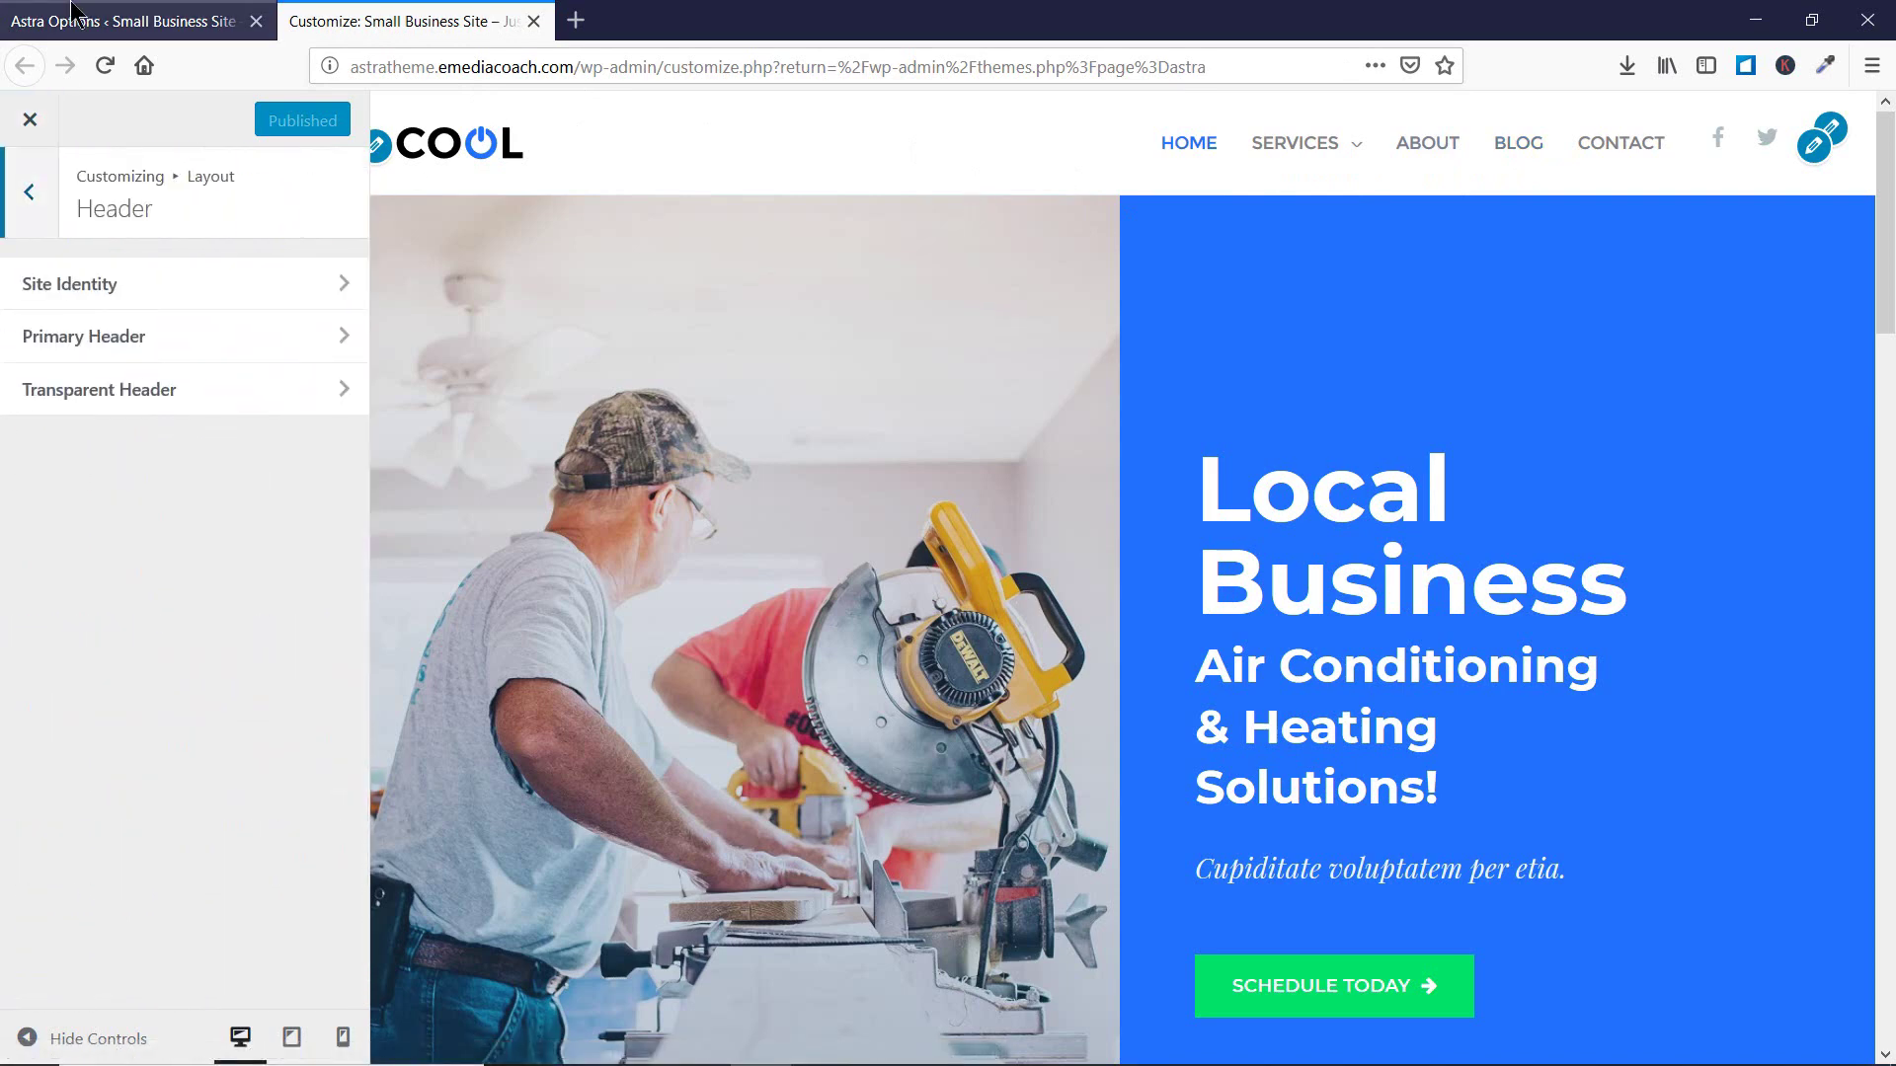
Activate the Spacing module in Astra Options and reload the Customizer.
left_click(123, 20)
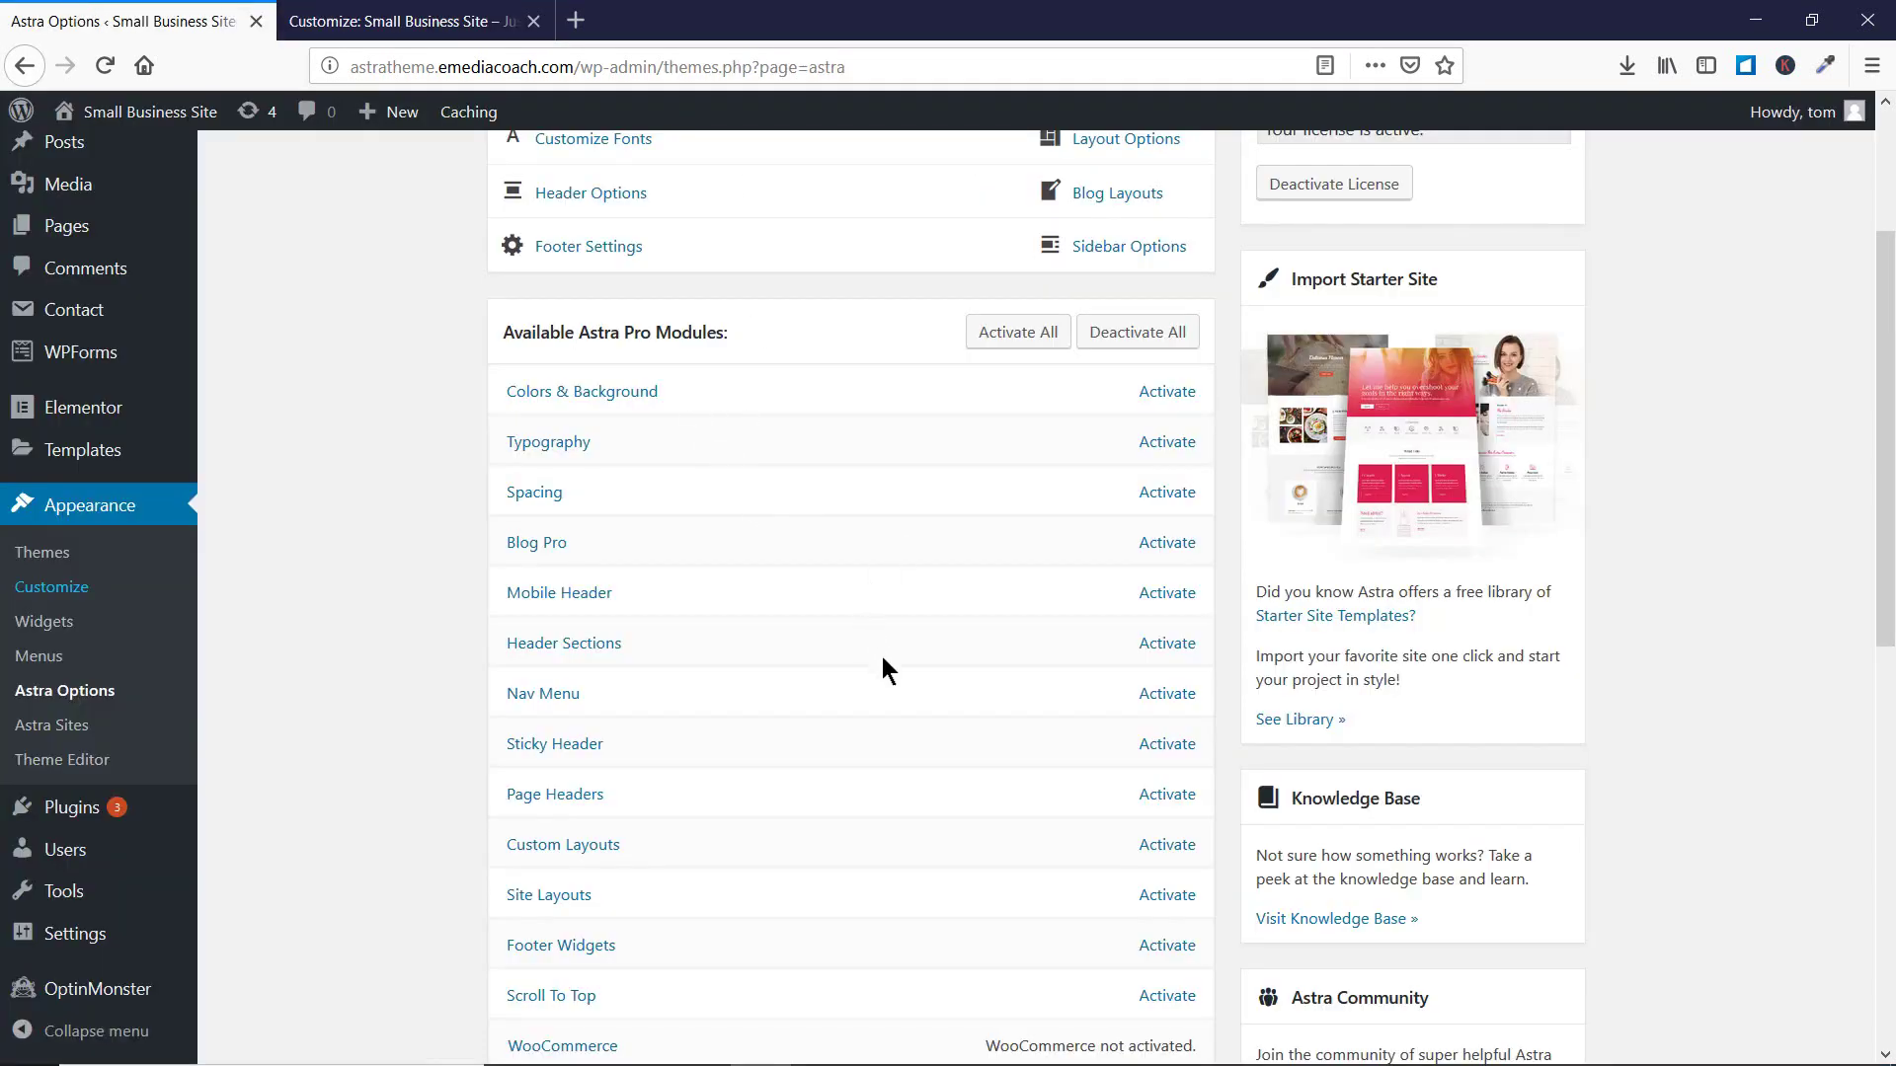
left_click(1157, 491)
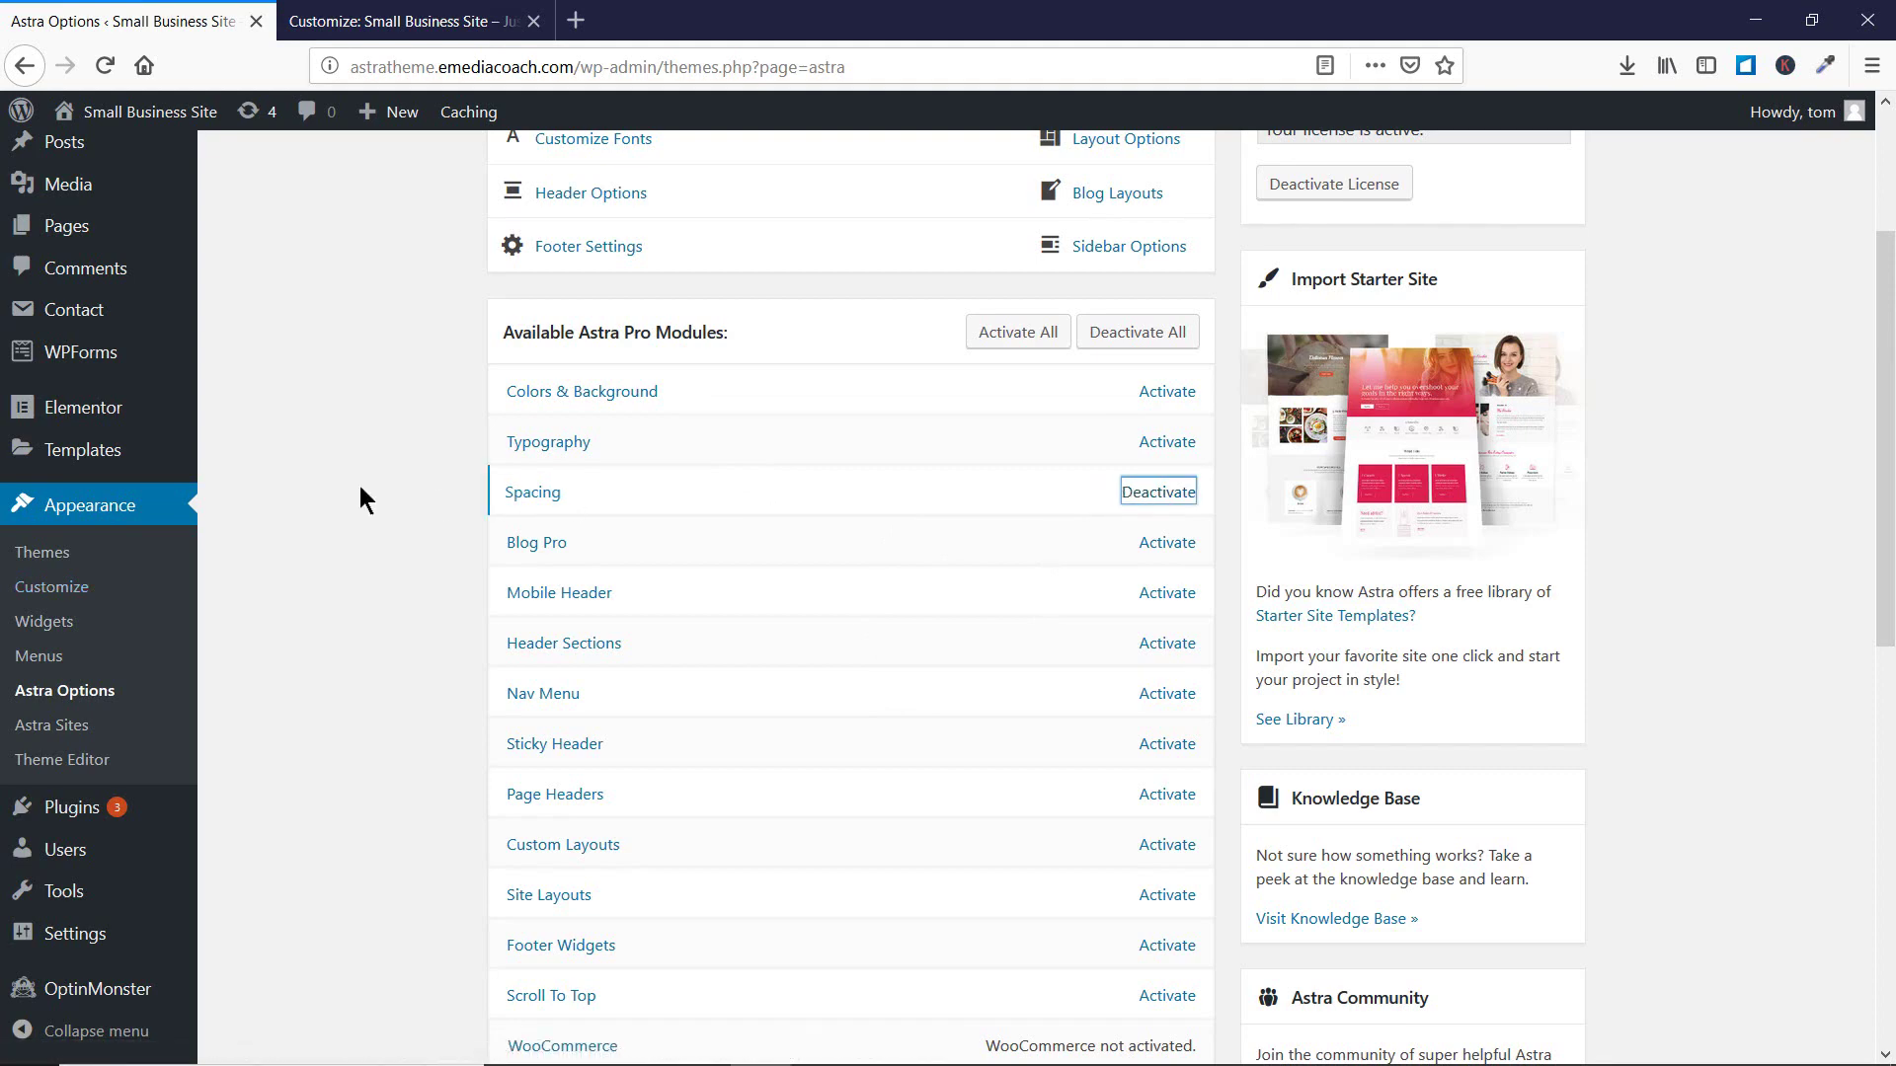
left_click(454, 21)
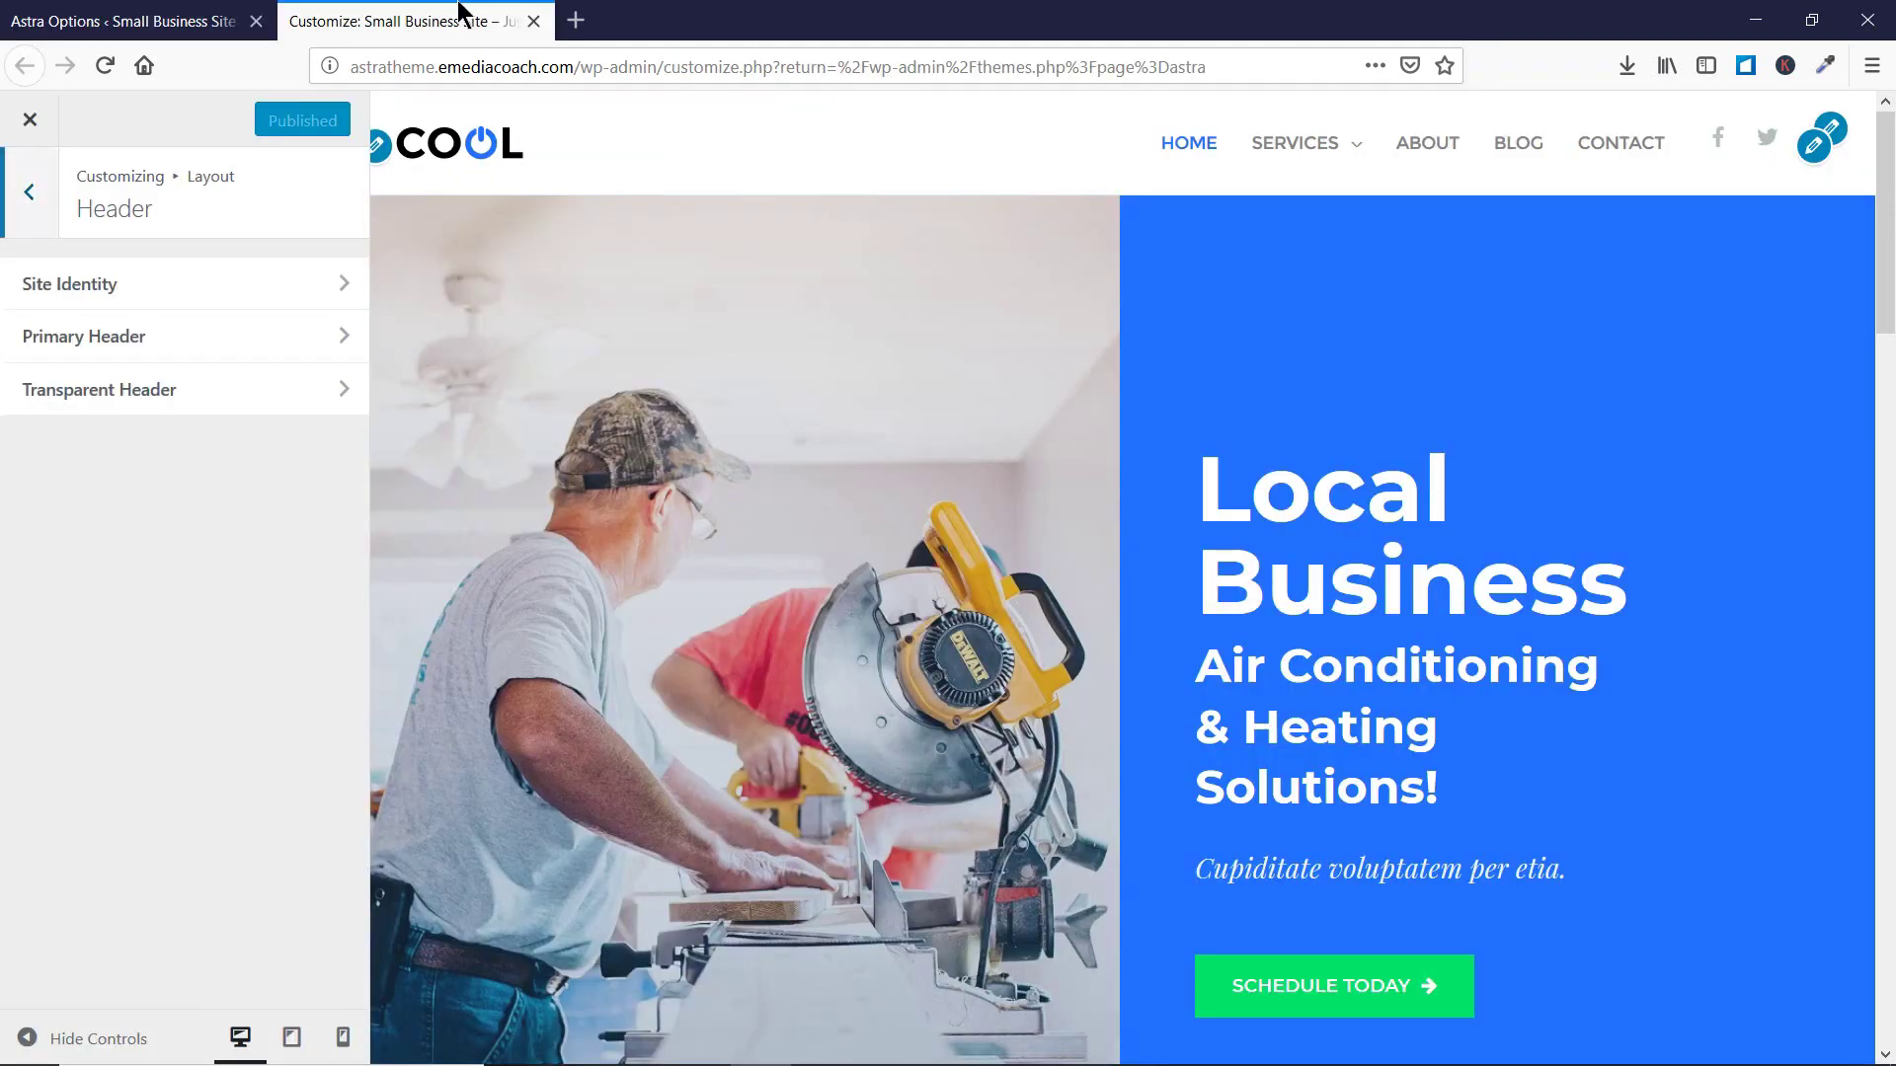
left_click(104, 66)
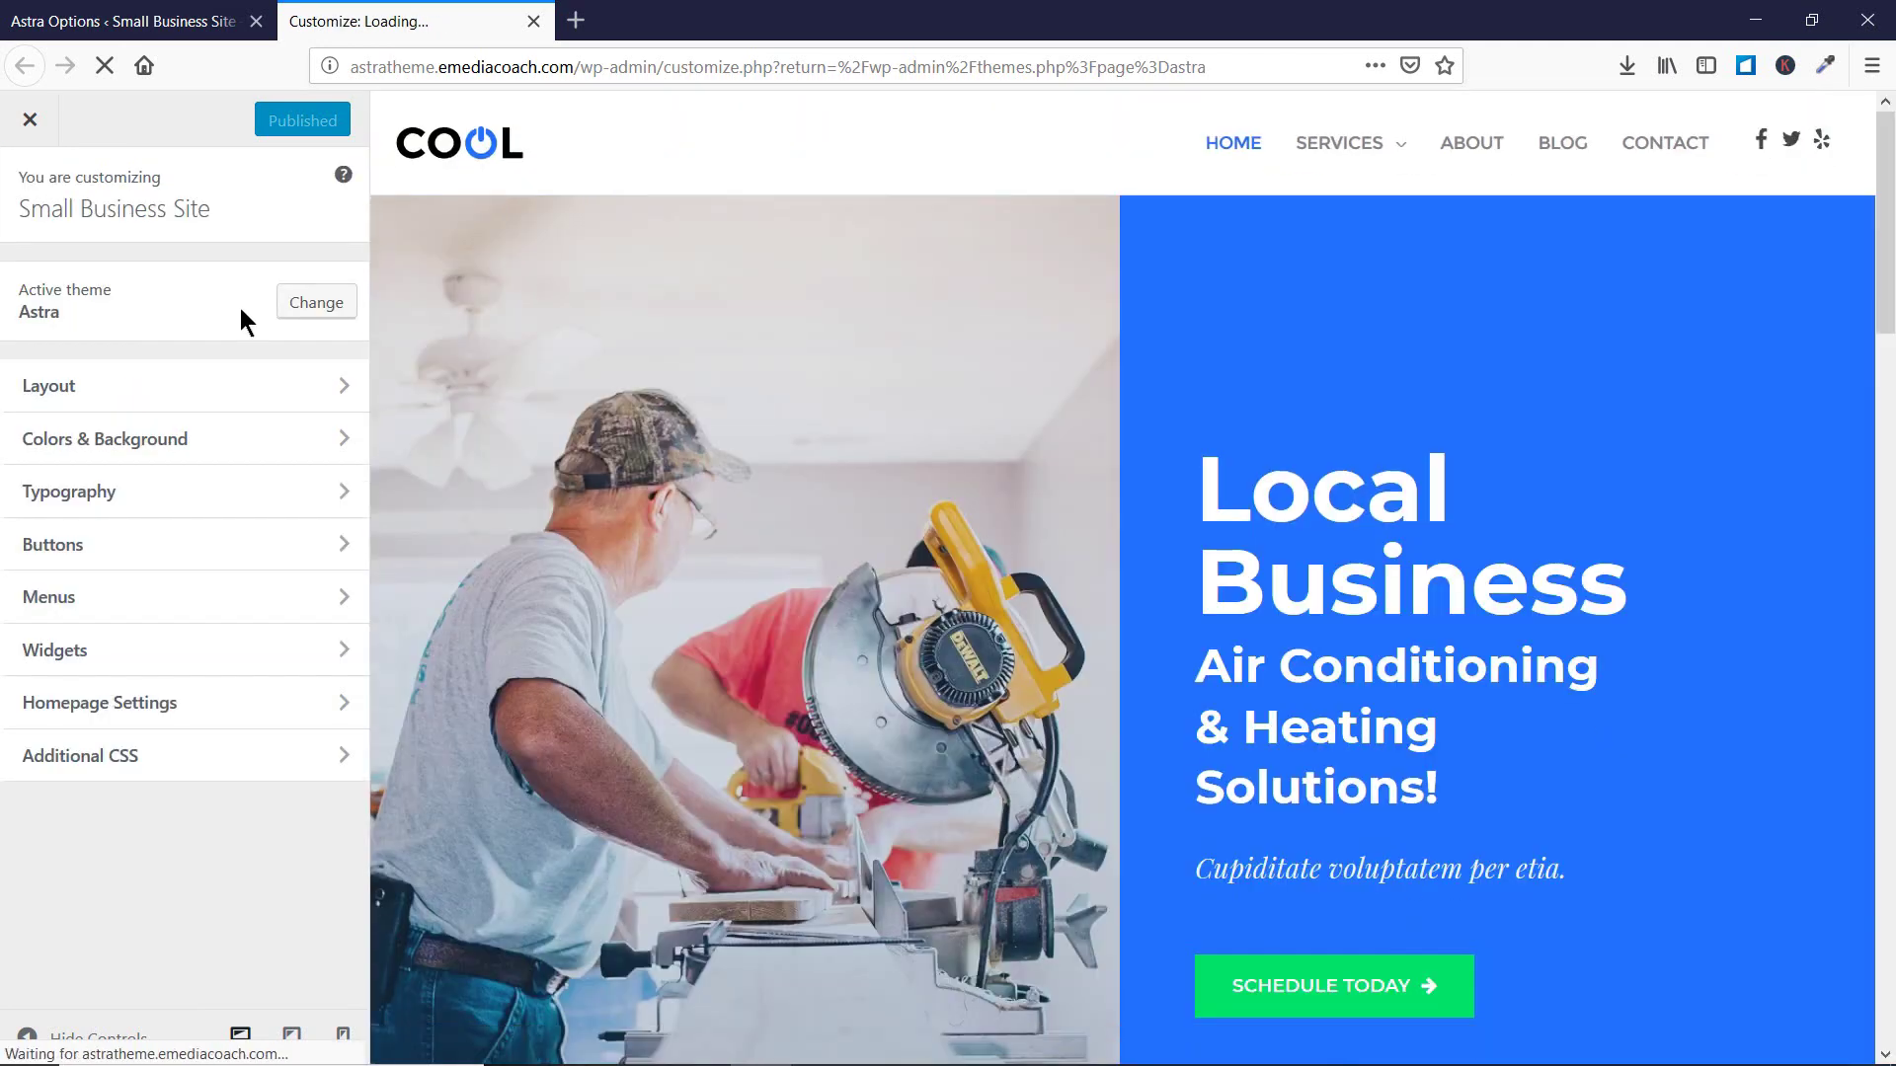
Open the Site Identity settings in the Header layout and go to the Spacing section.
left_click(273, 395)
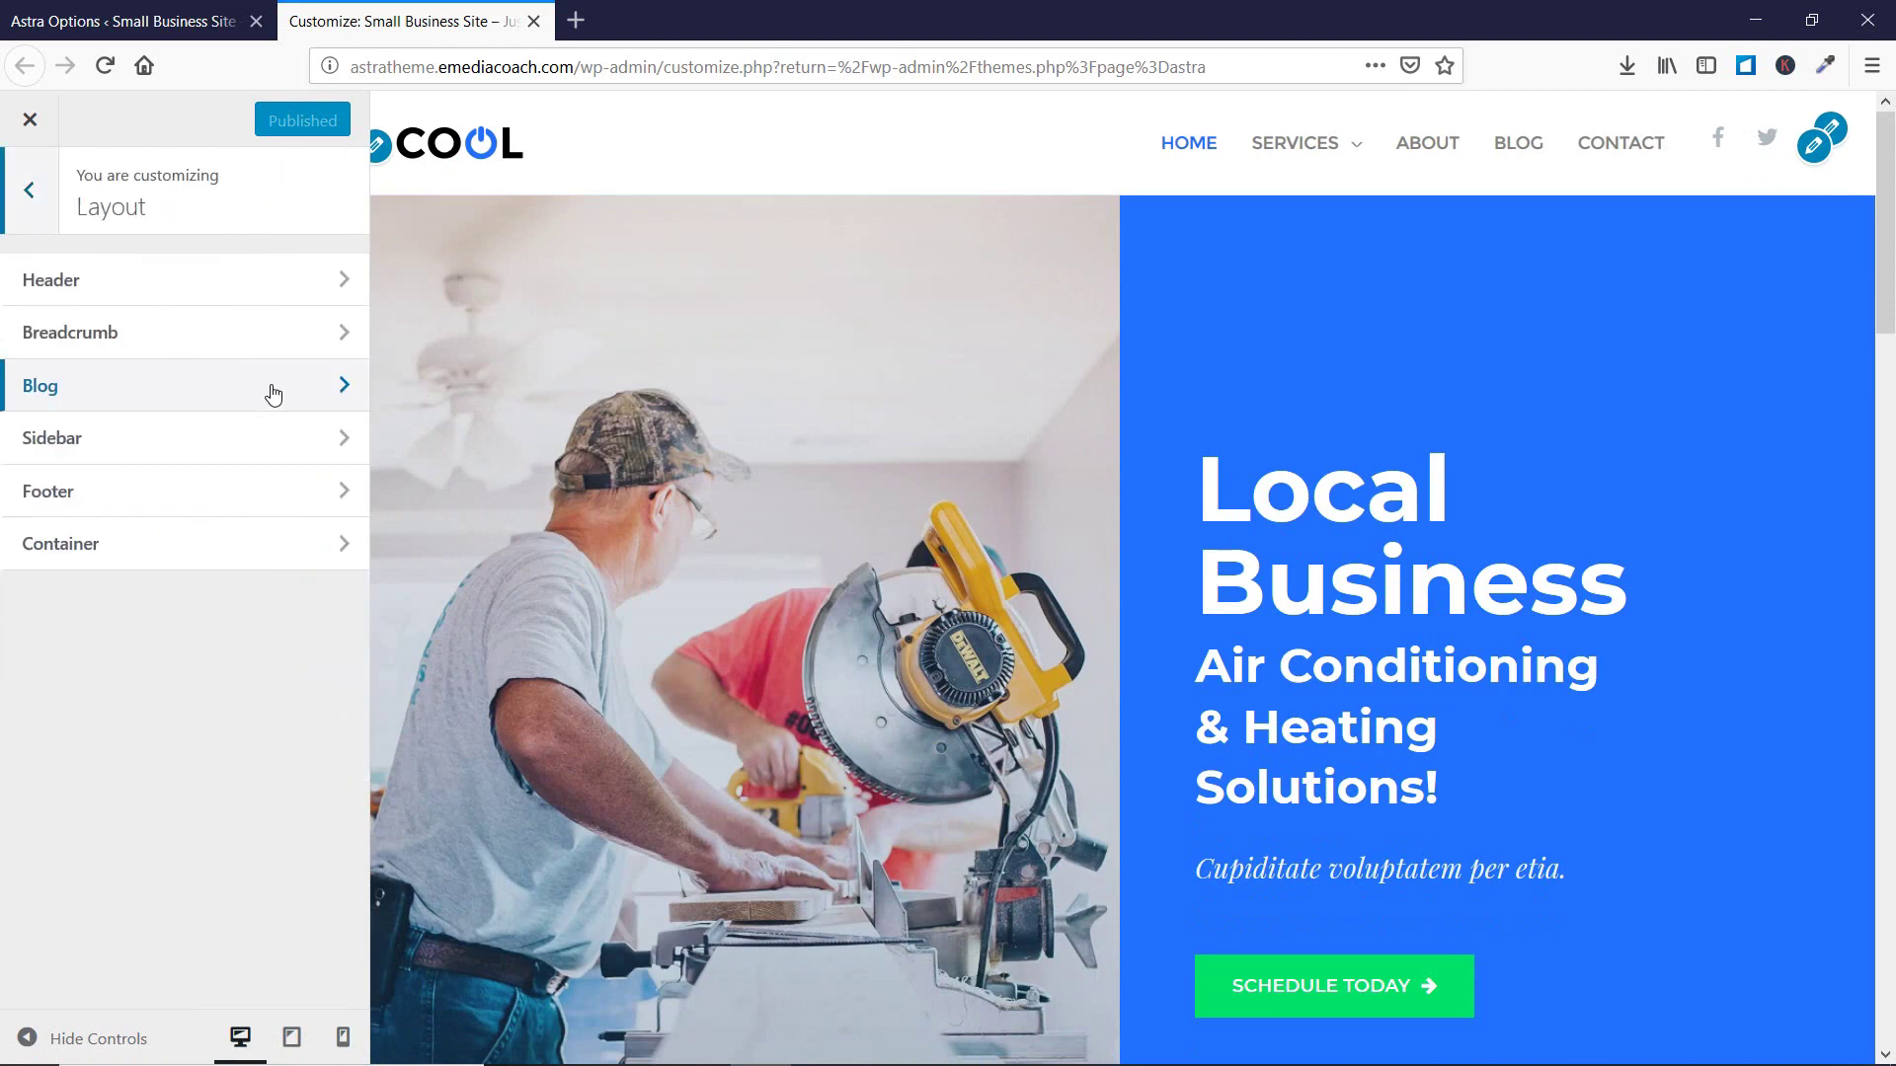
left_click(275, 288)
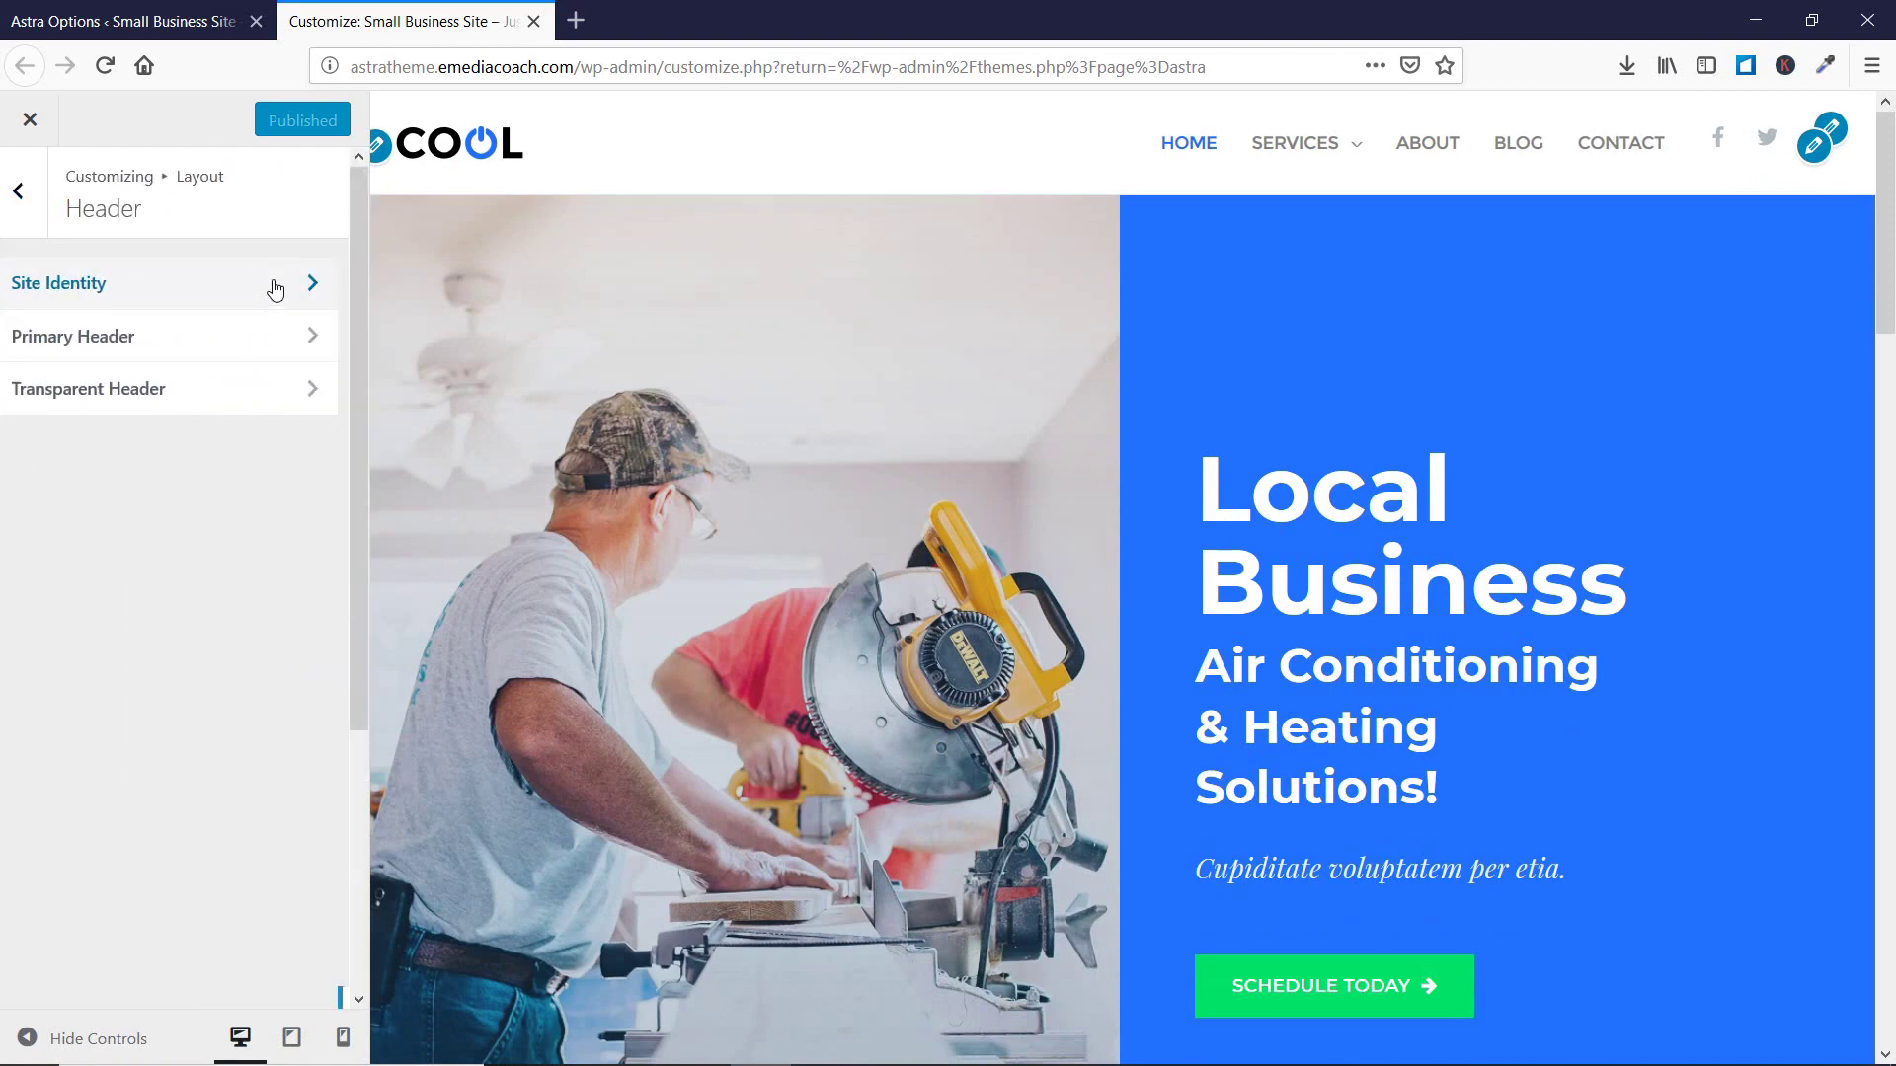
left_click(274, 286)
scroll(271, 281, "down", 4)
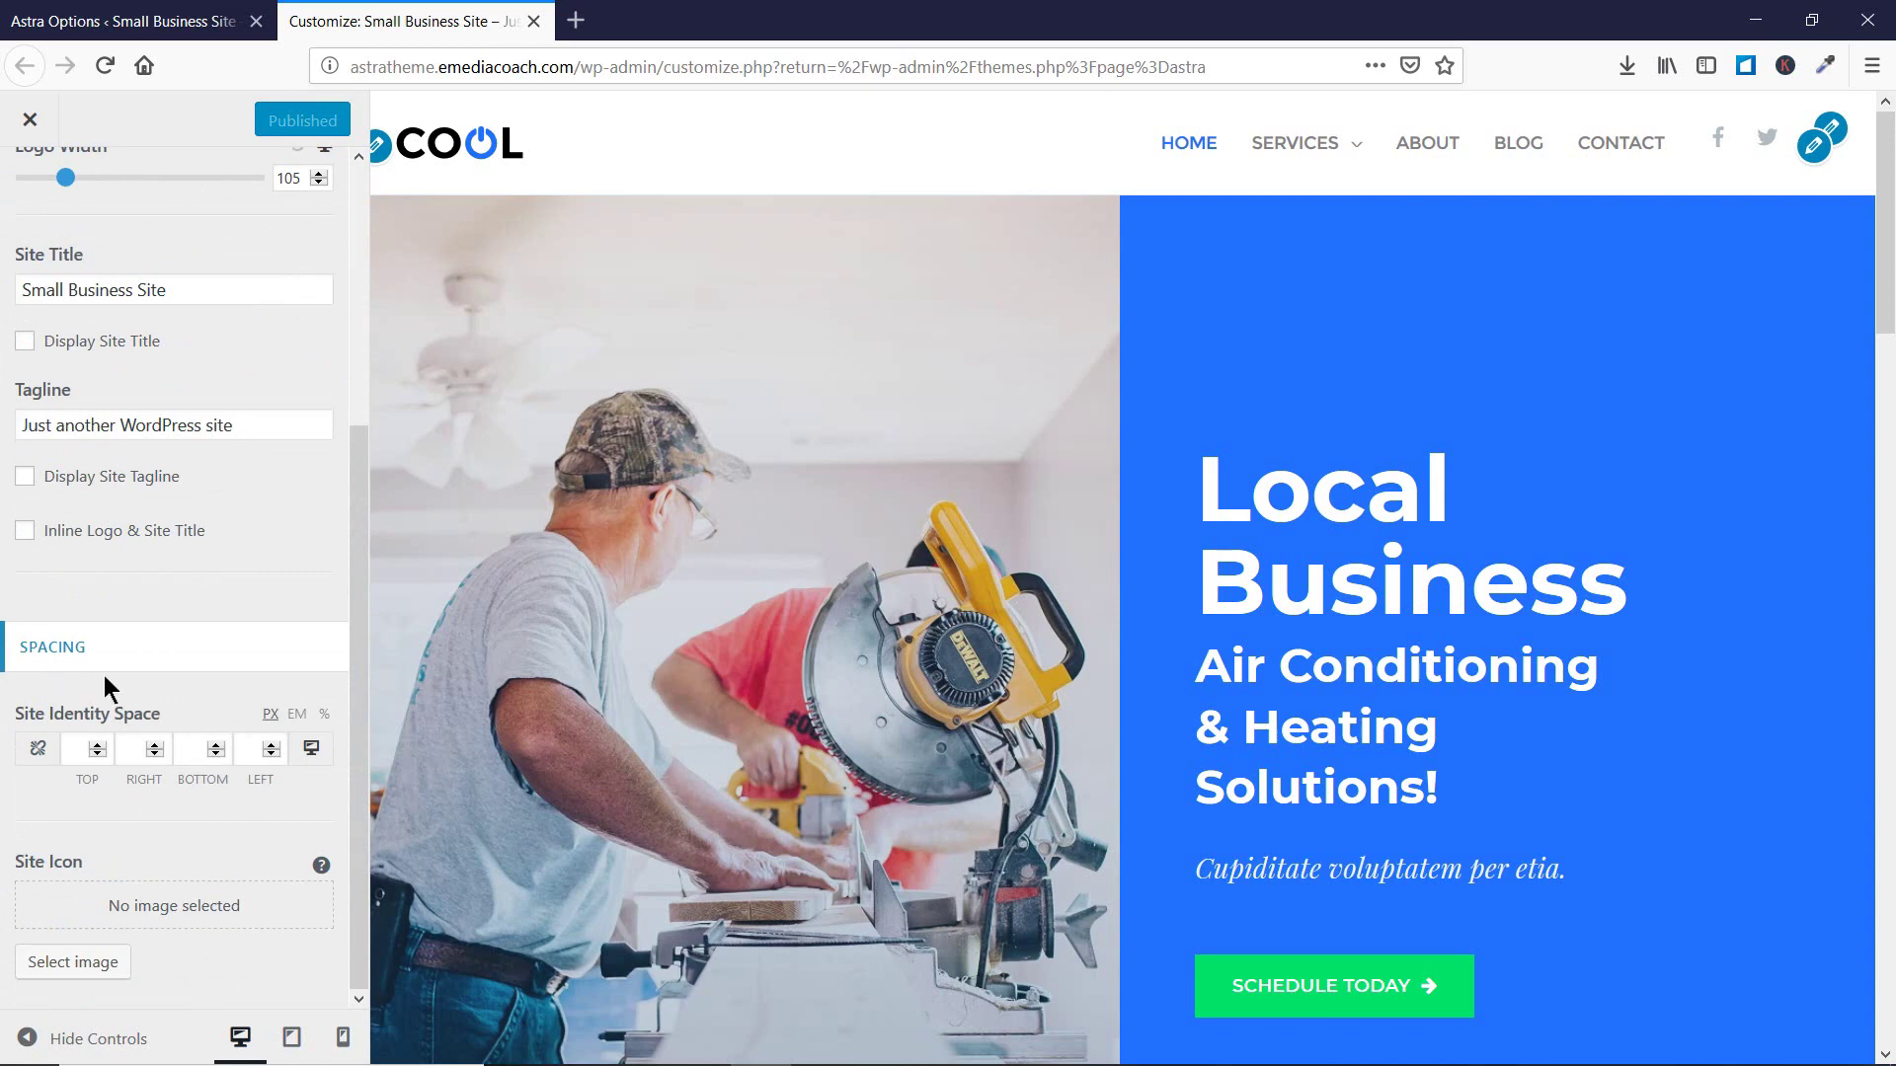
Set the top Site Identity Space to 100 px and reduce it to 79 px.
left_click(81, 751)
type("100")
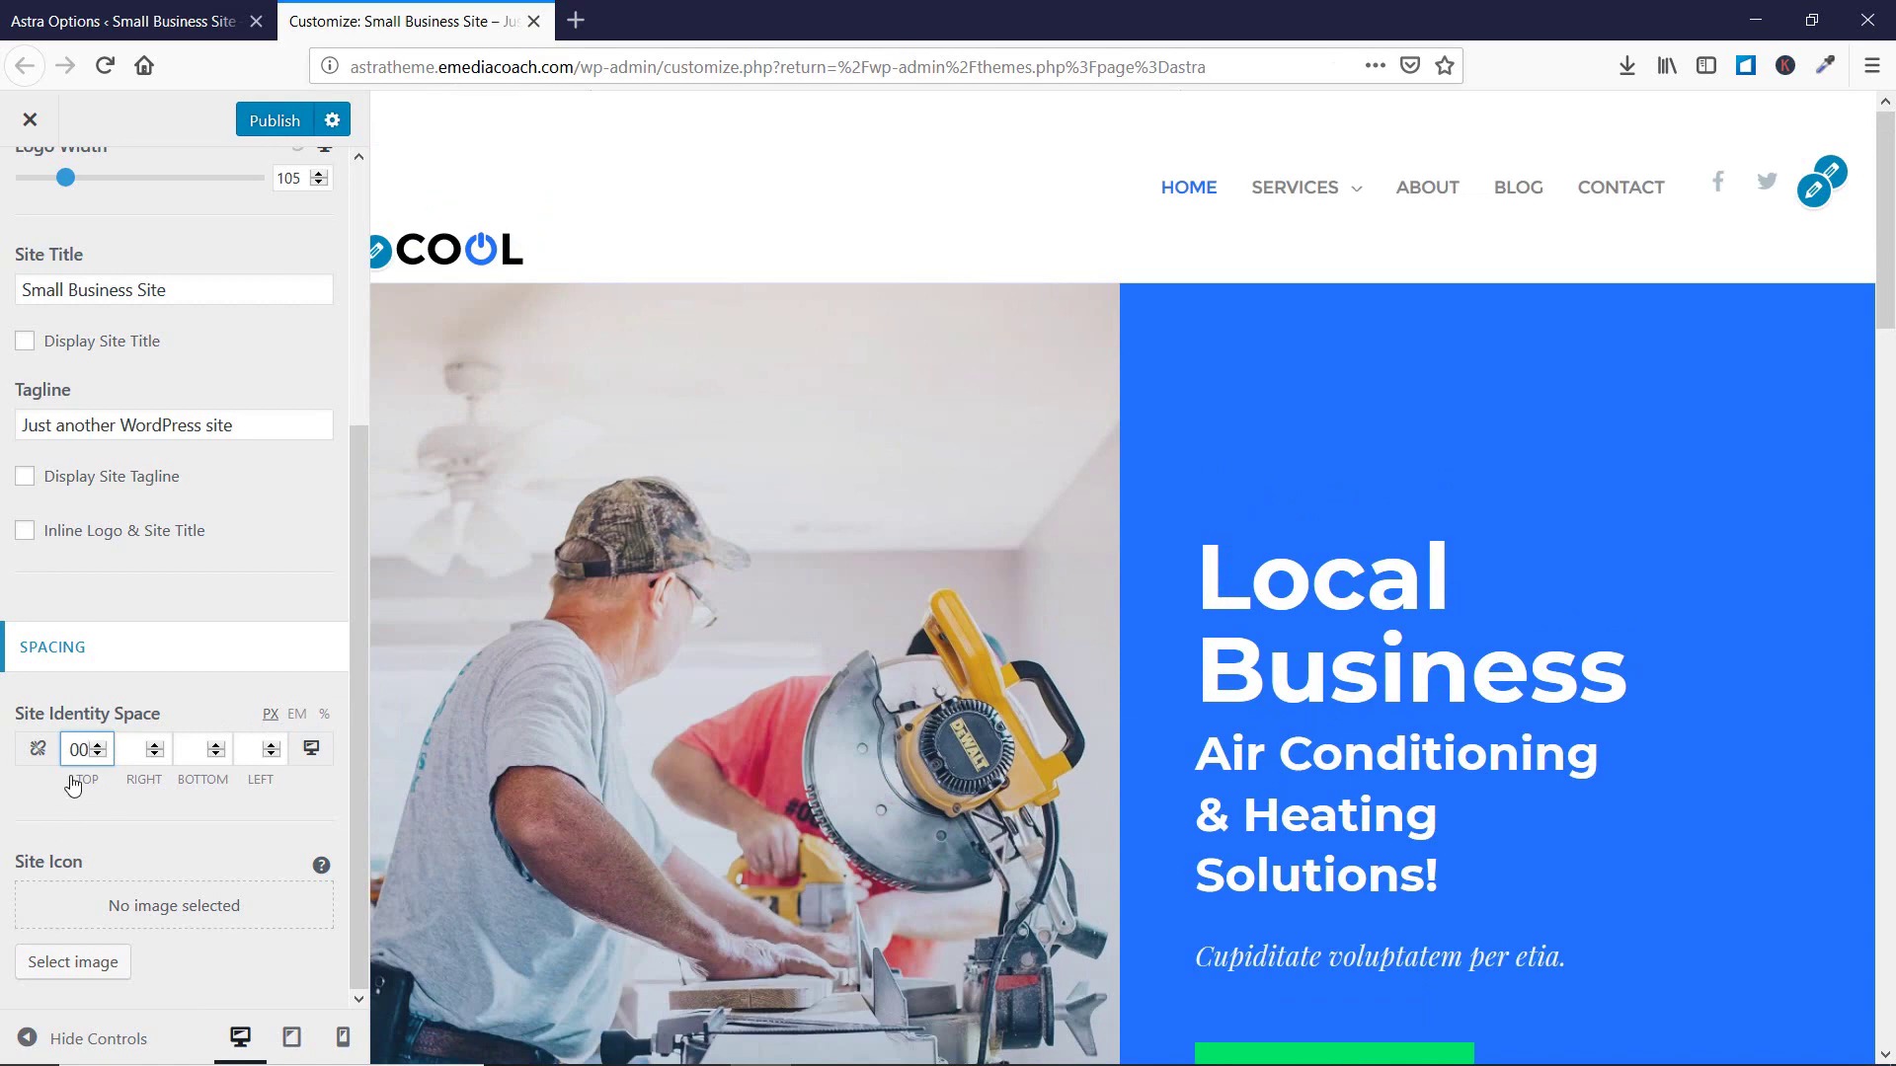
left_click_drag(76, 752, 59, 750)
type("94")
scroll(99, 760, "down", 5)
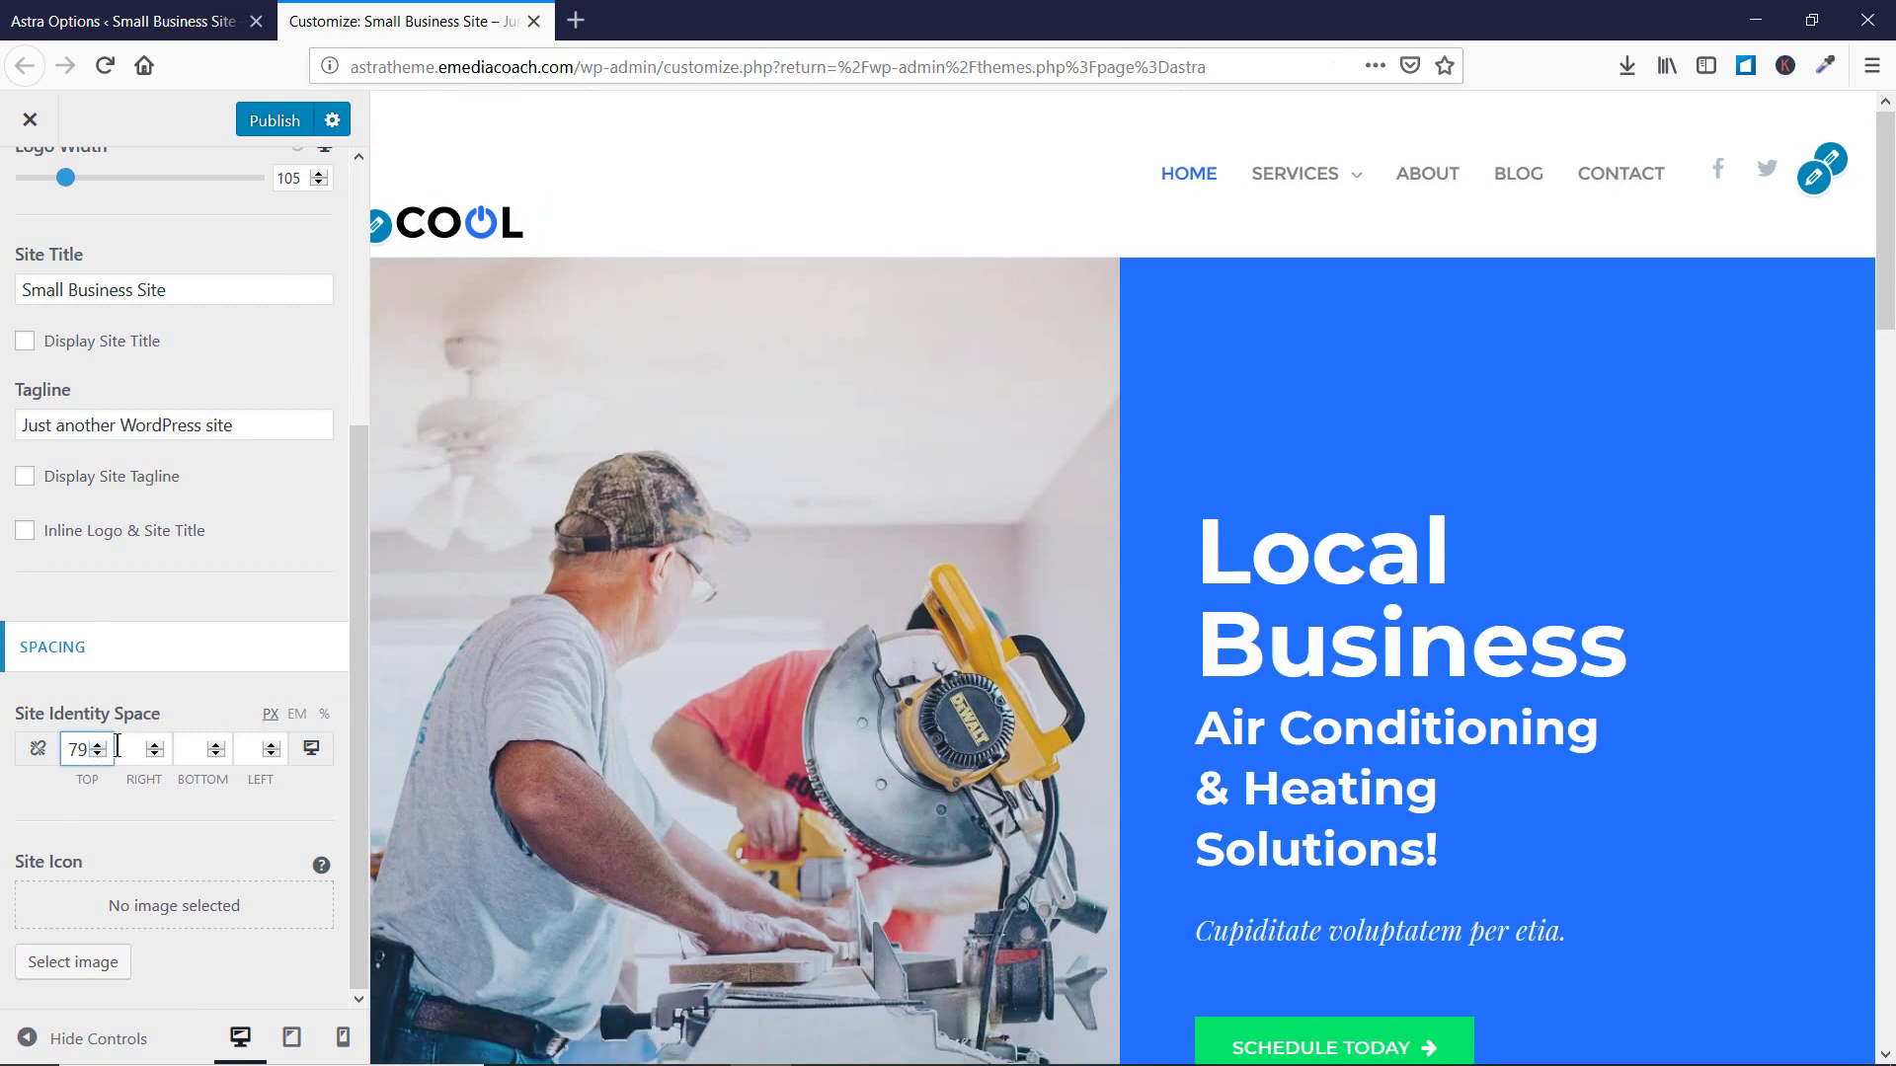
Set the right, bottom and left Site Identity Space values to 50 px each.
left_click(126, 741)
type("50")
left_click(190, 748)
type("50")
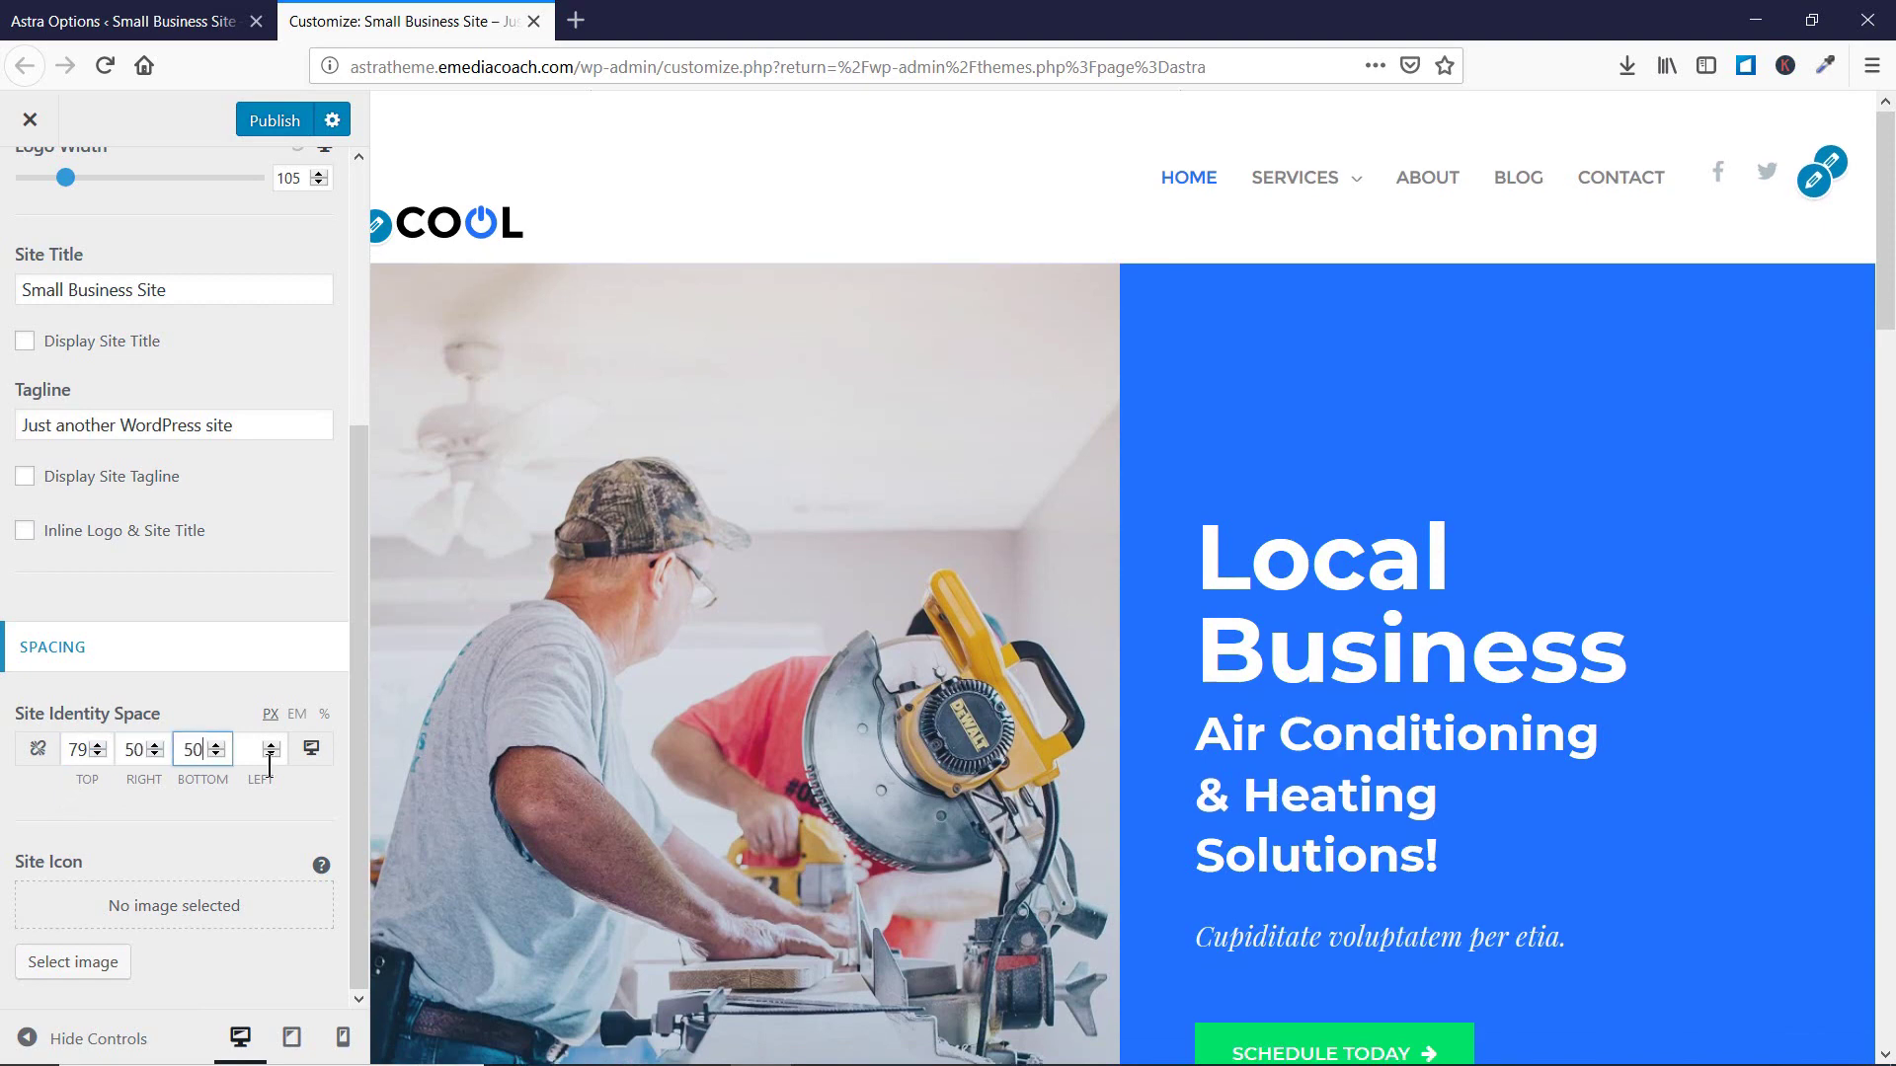
left_click(249, 748)
type("50")
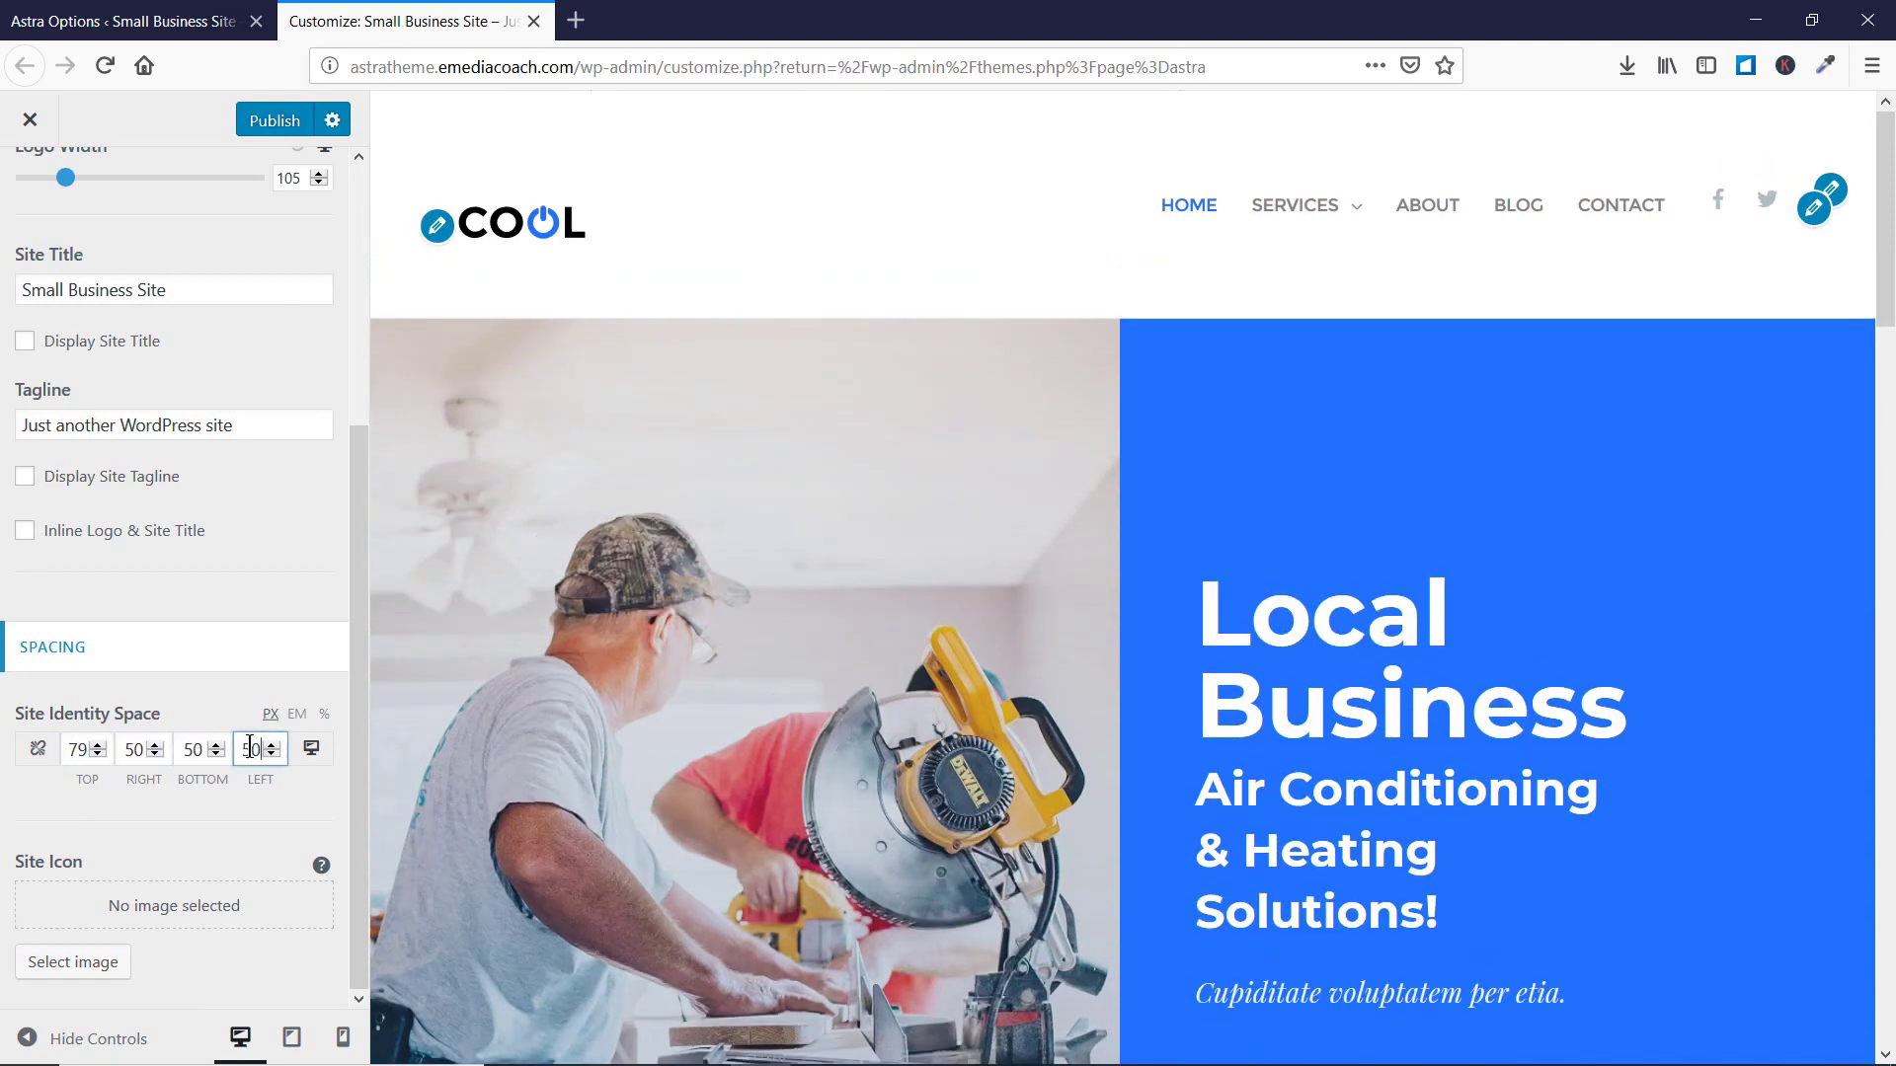
Link the four Site Identity Space sides and set them all to 33 px.
left_click(81, 749)
left_click(38, 748)
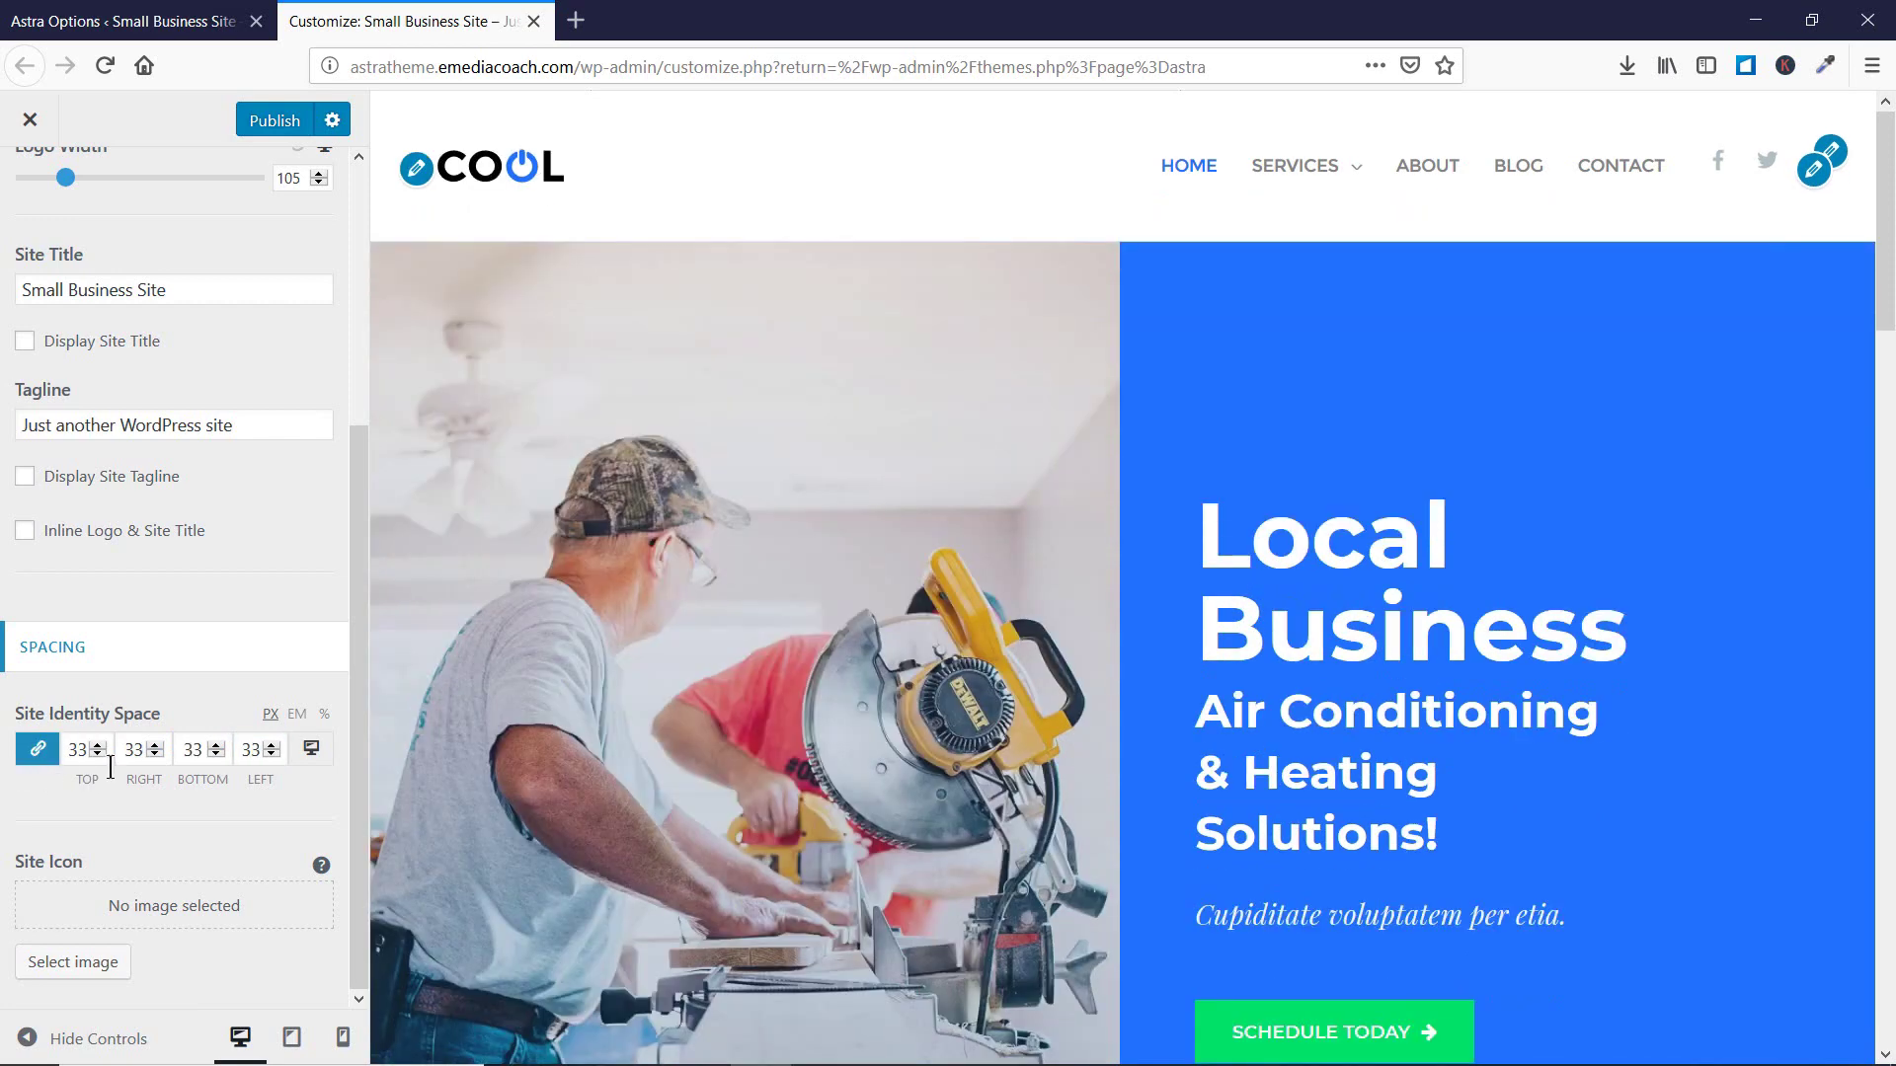
Switch the Site Identity Space unit to percent and reduce all four linked sides to 21.
left_click(322, 717)
left_click(98, 754)
left_click(98, 754)
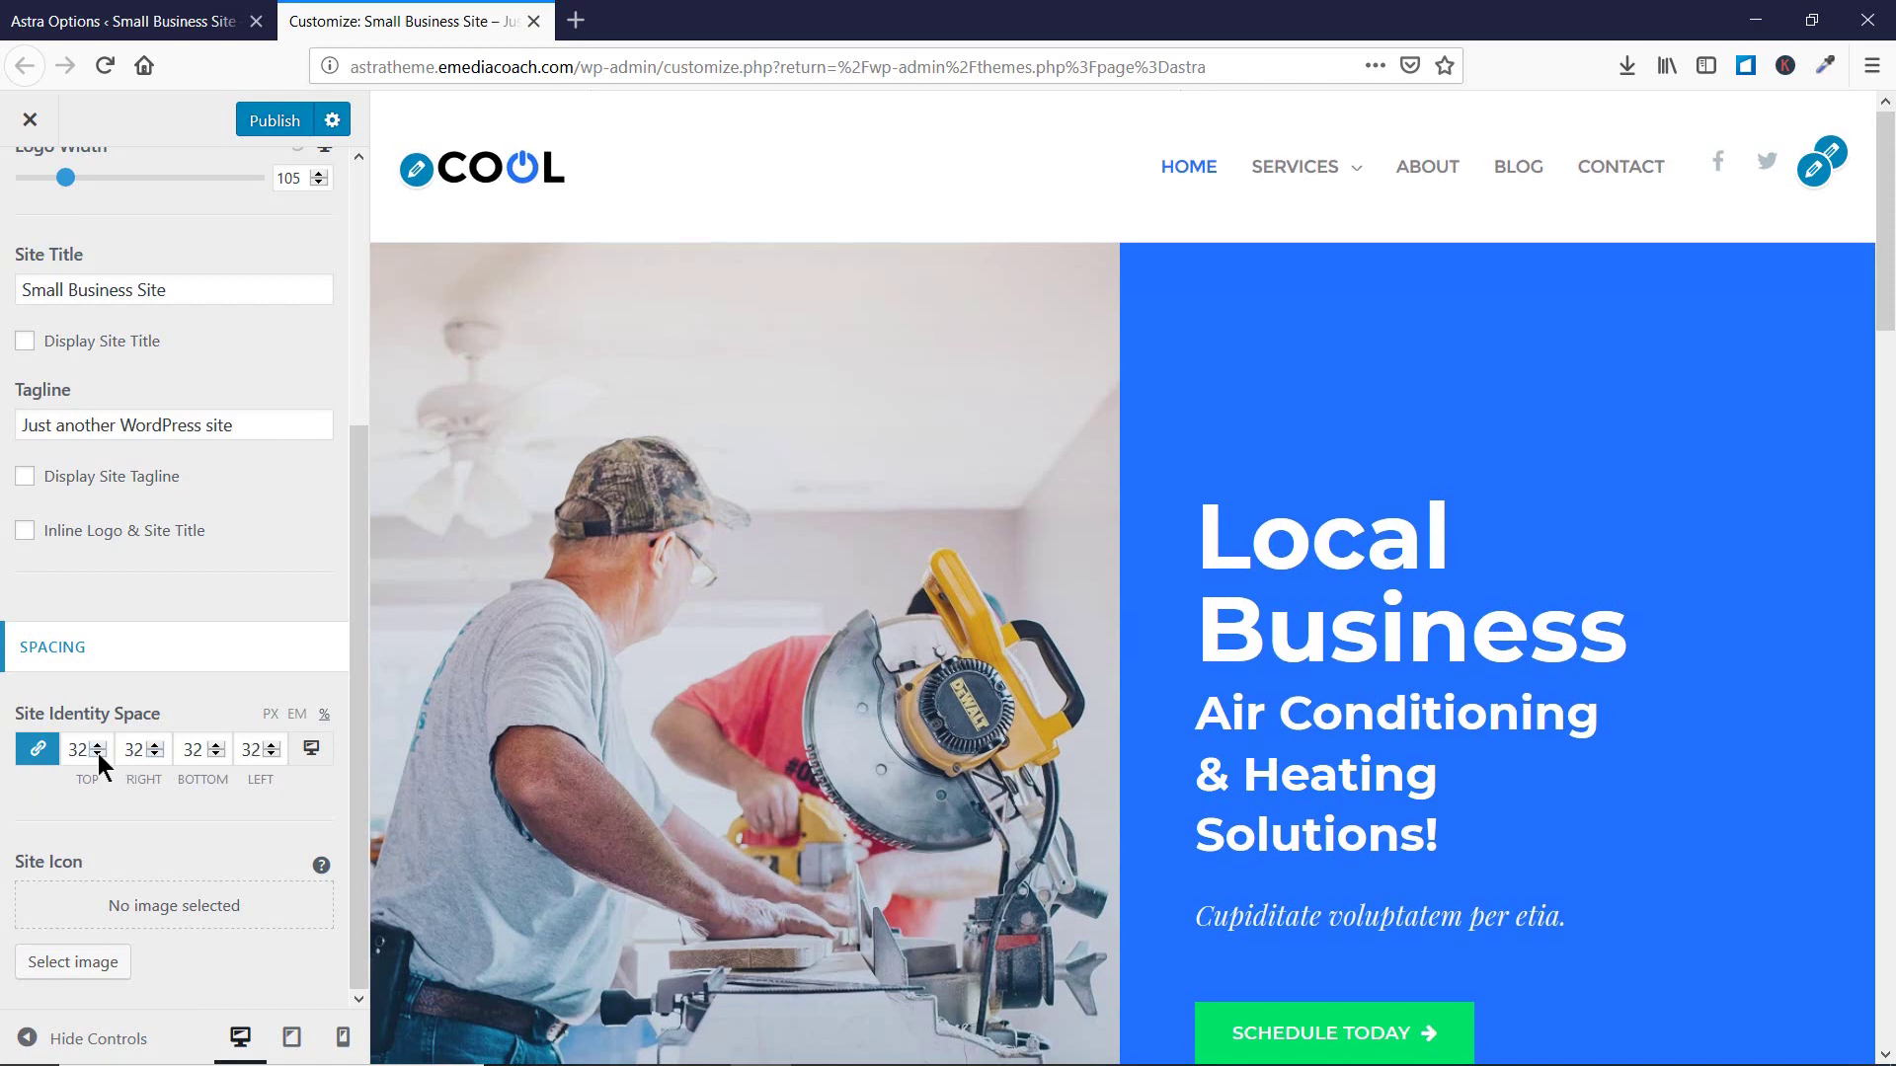
left_click(97, 754)
left_click(97, 754)
left_click(97, 754)
left_click(98, 755)
left_click(98, 754)
left_click(97, 754)
left_click(98, 754)
left_click(98, 754)
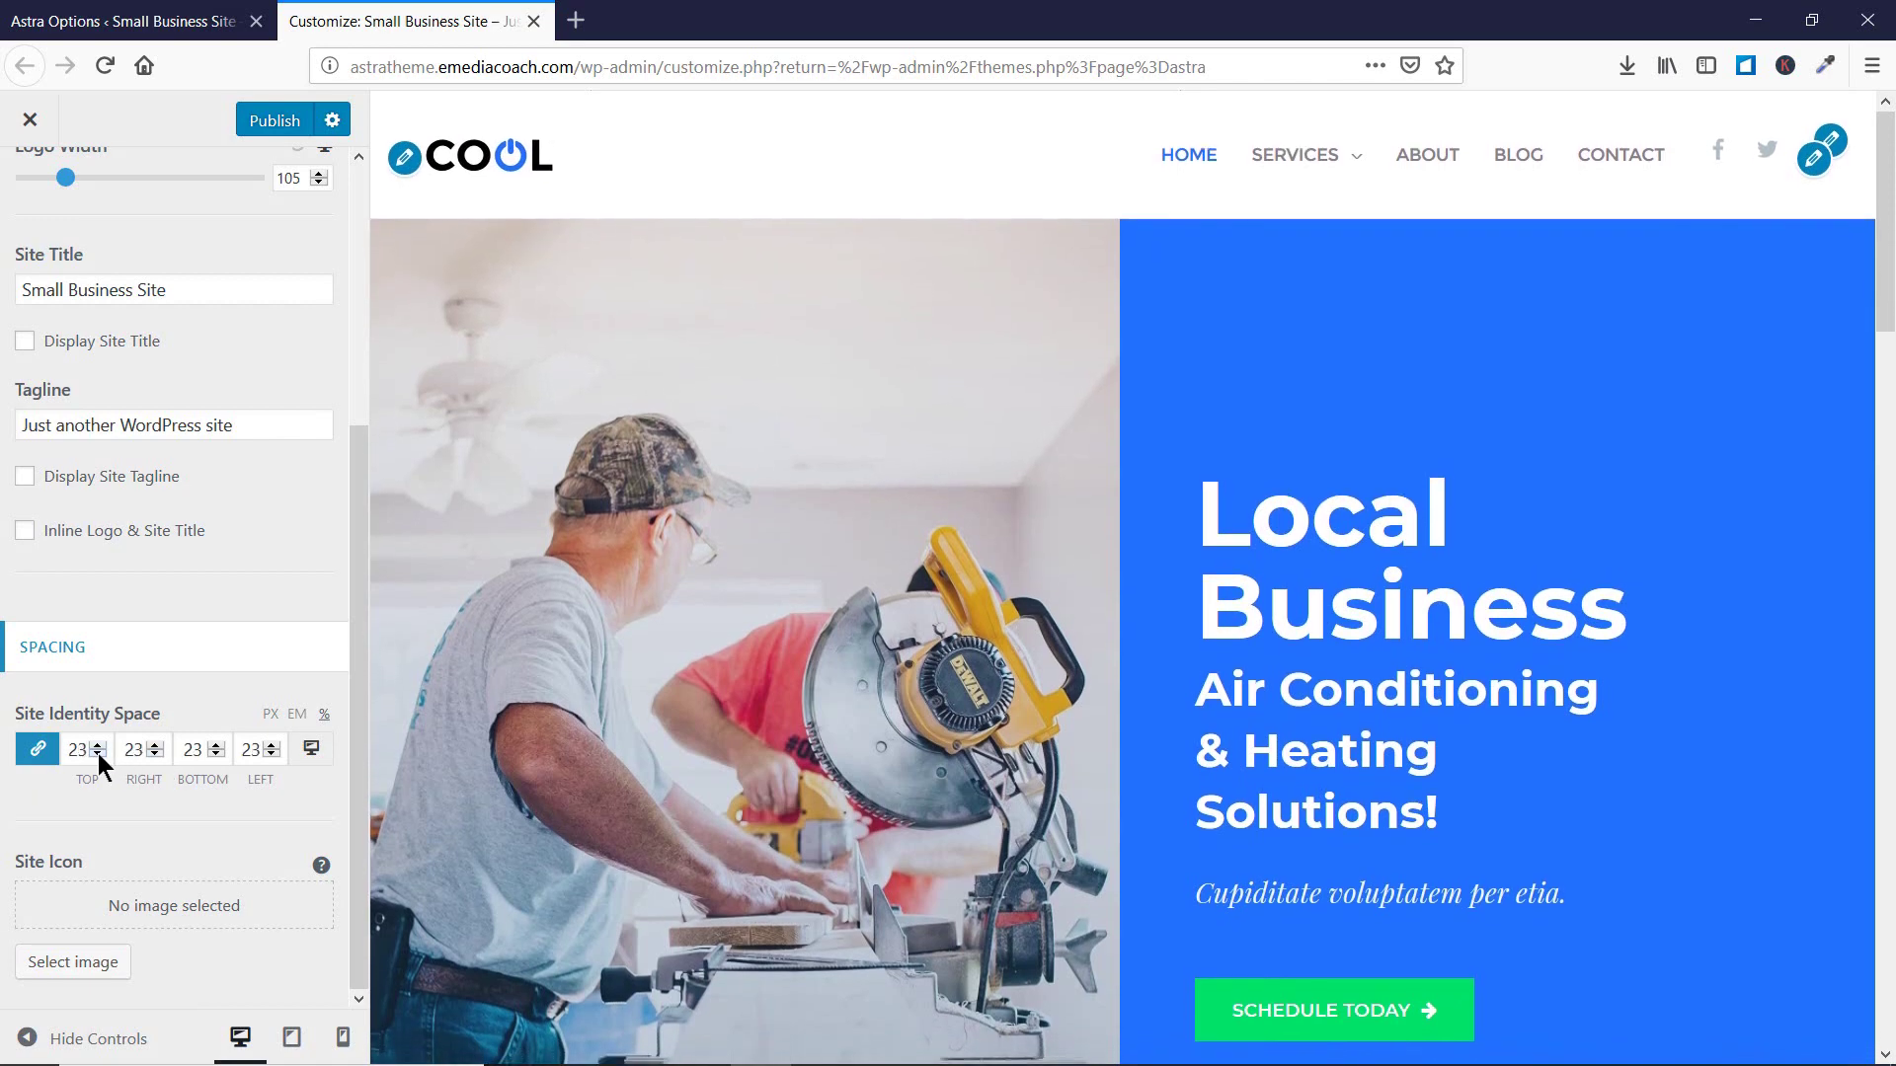
left_click(98, 755)
left_click(97, 754)
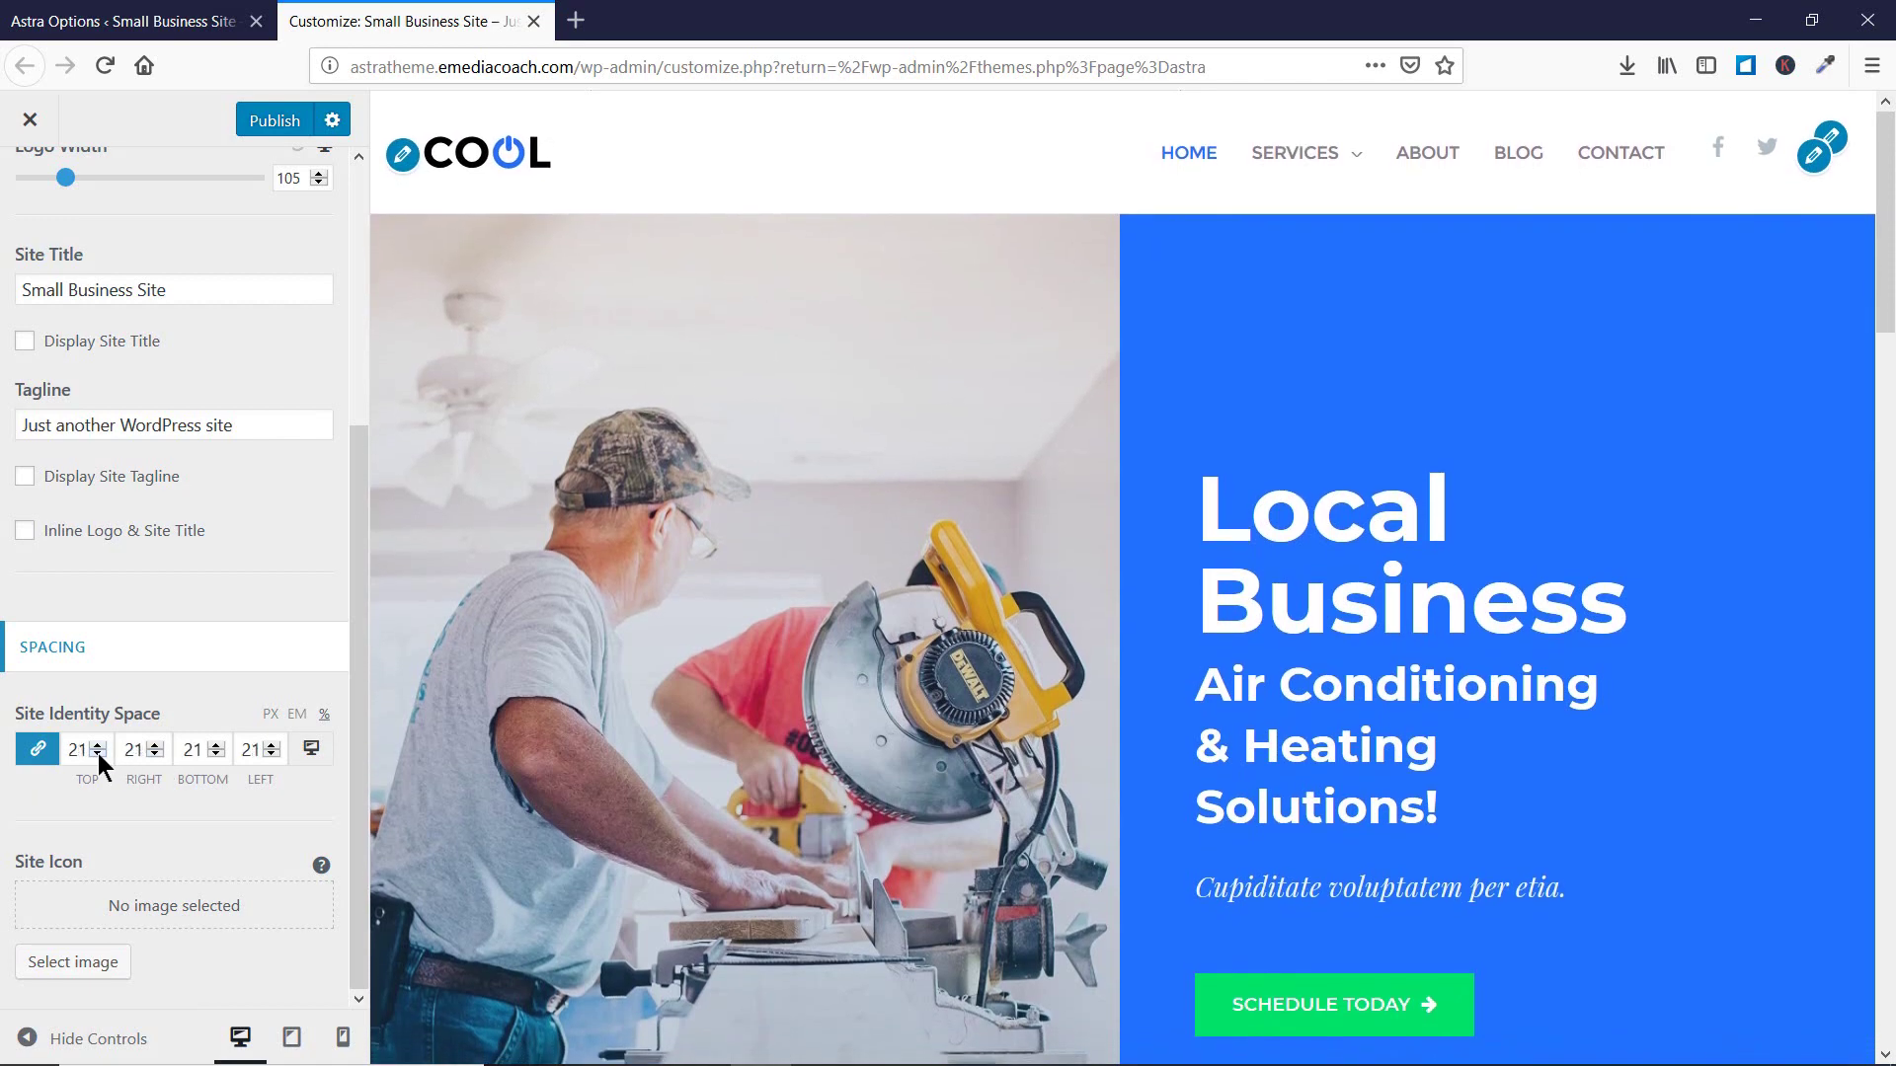
Switch Site Identity Space to the tablet view, link its four sides and set them all to 20 px.
left_click(312, 752)
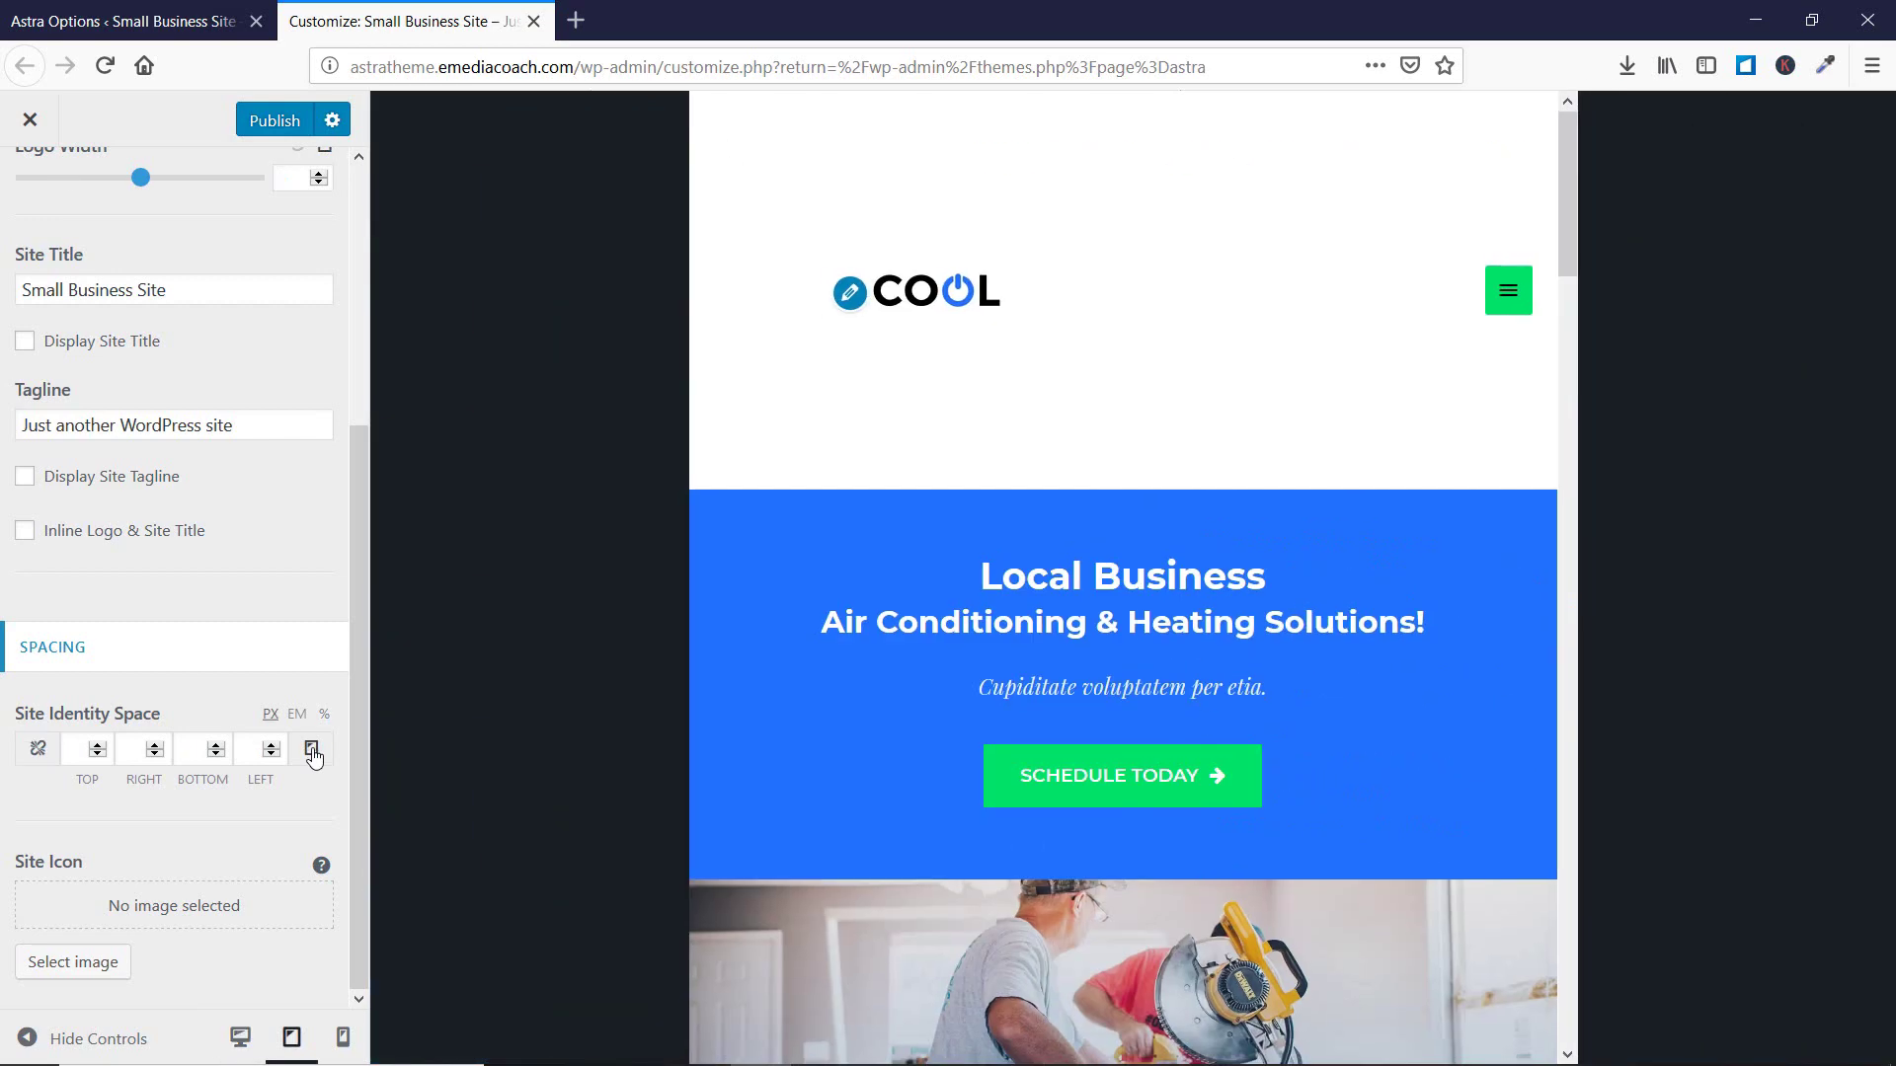
left_click(38, 749)
left_click(85, 752)
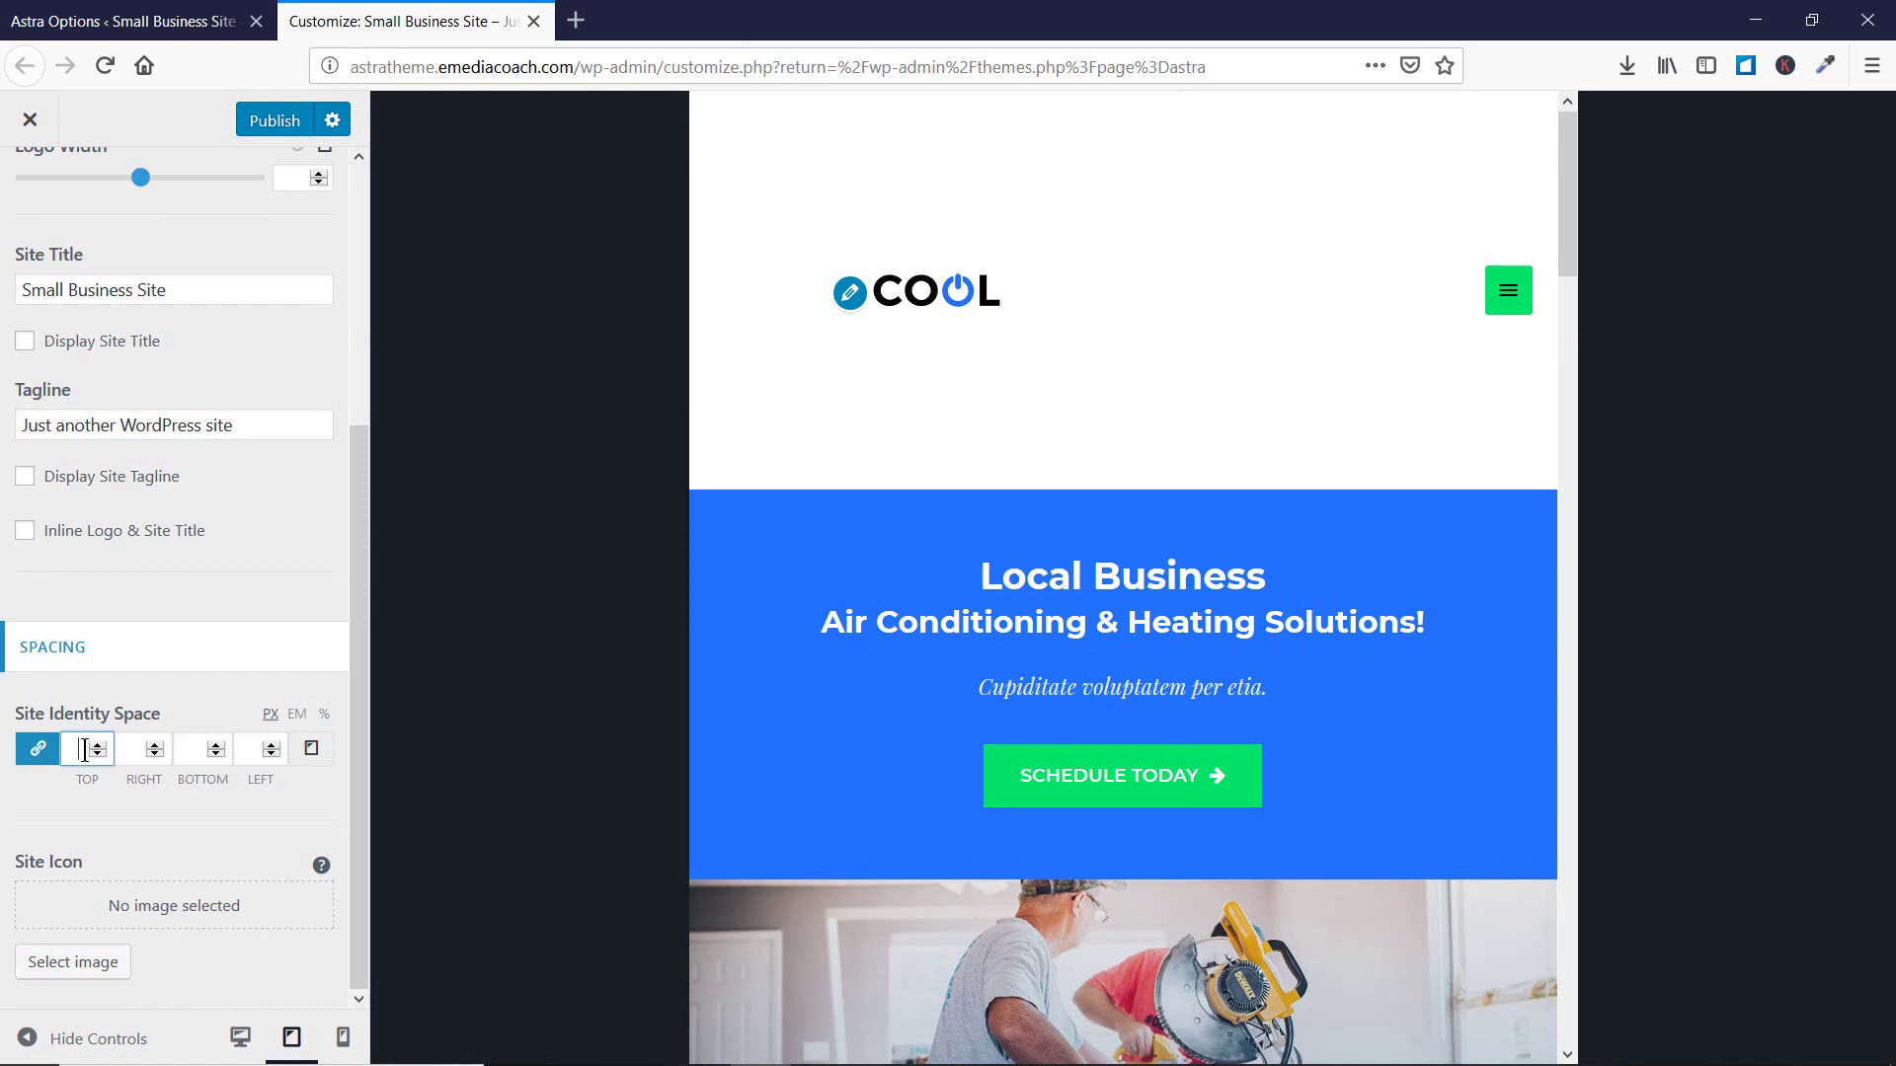
type("20")
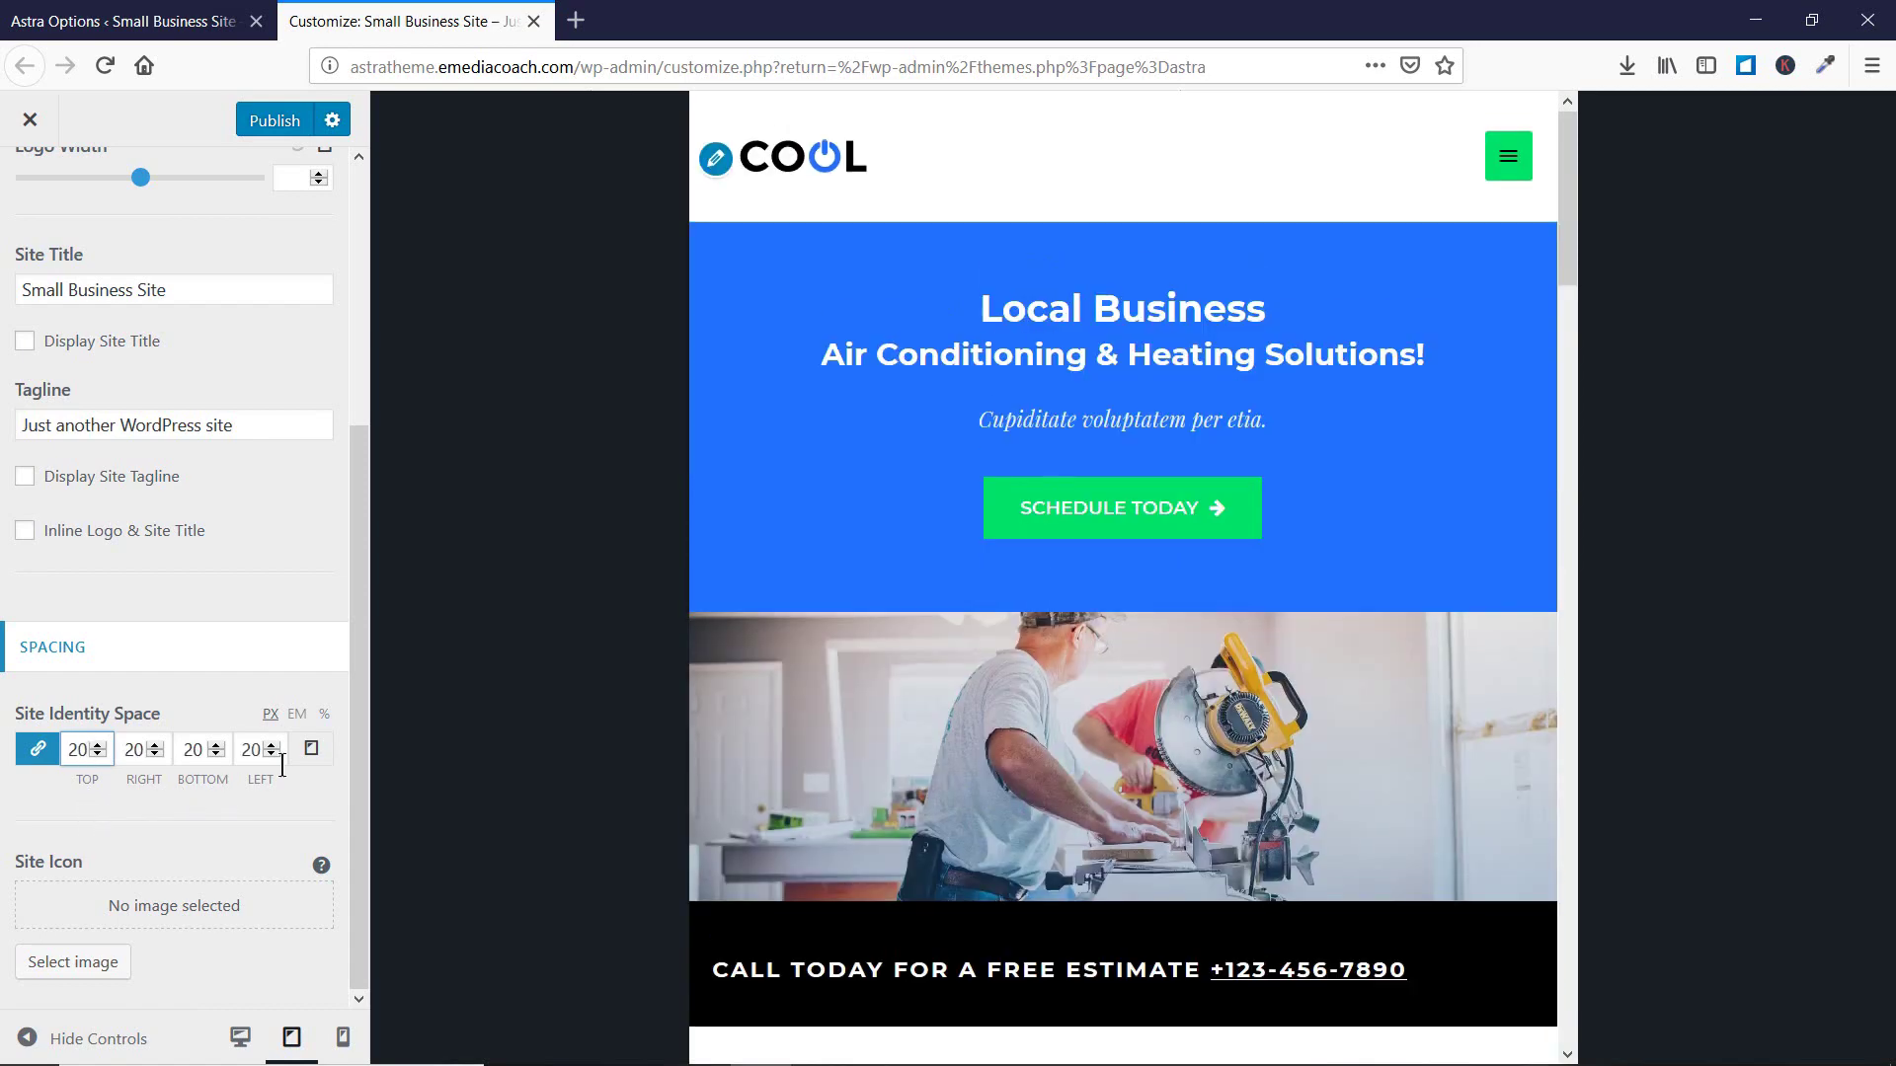
Switch Site Identity Space to the mobile view and set only its top value to 25 px.
left_click(310, 749)
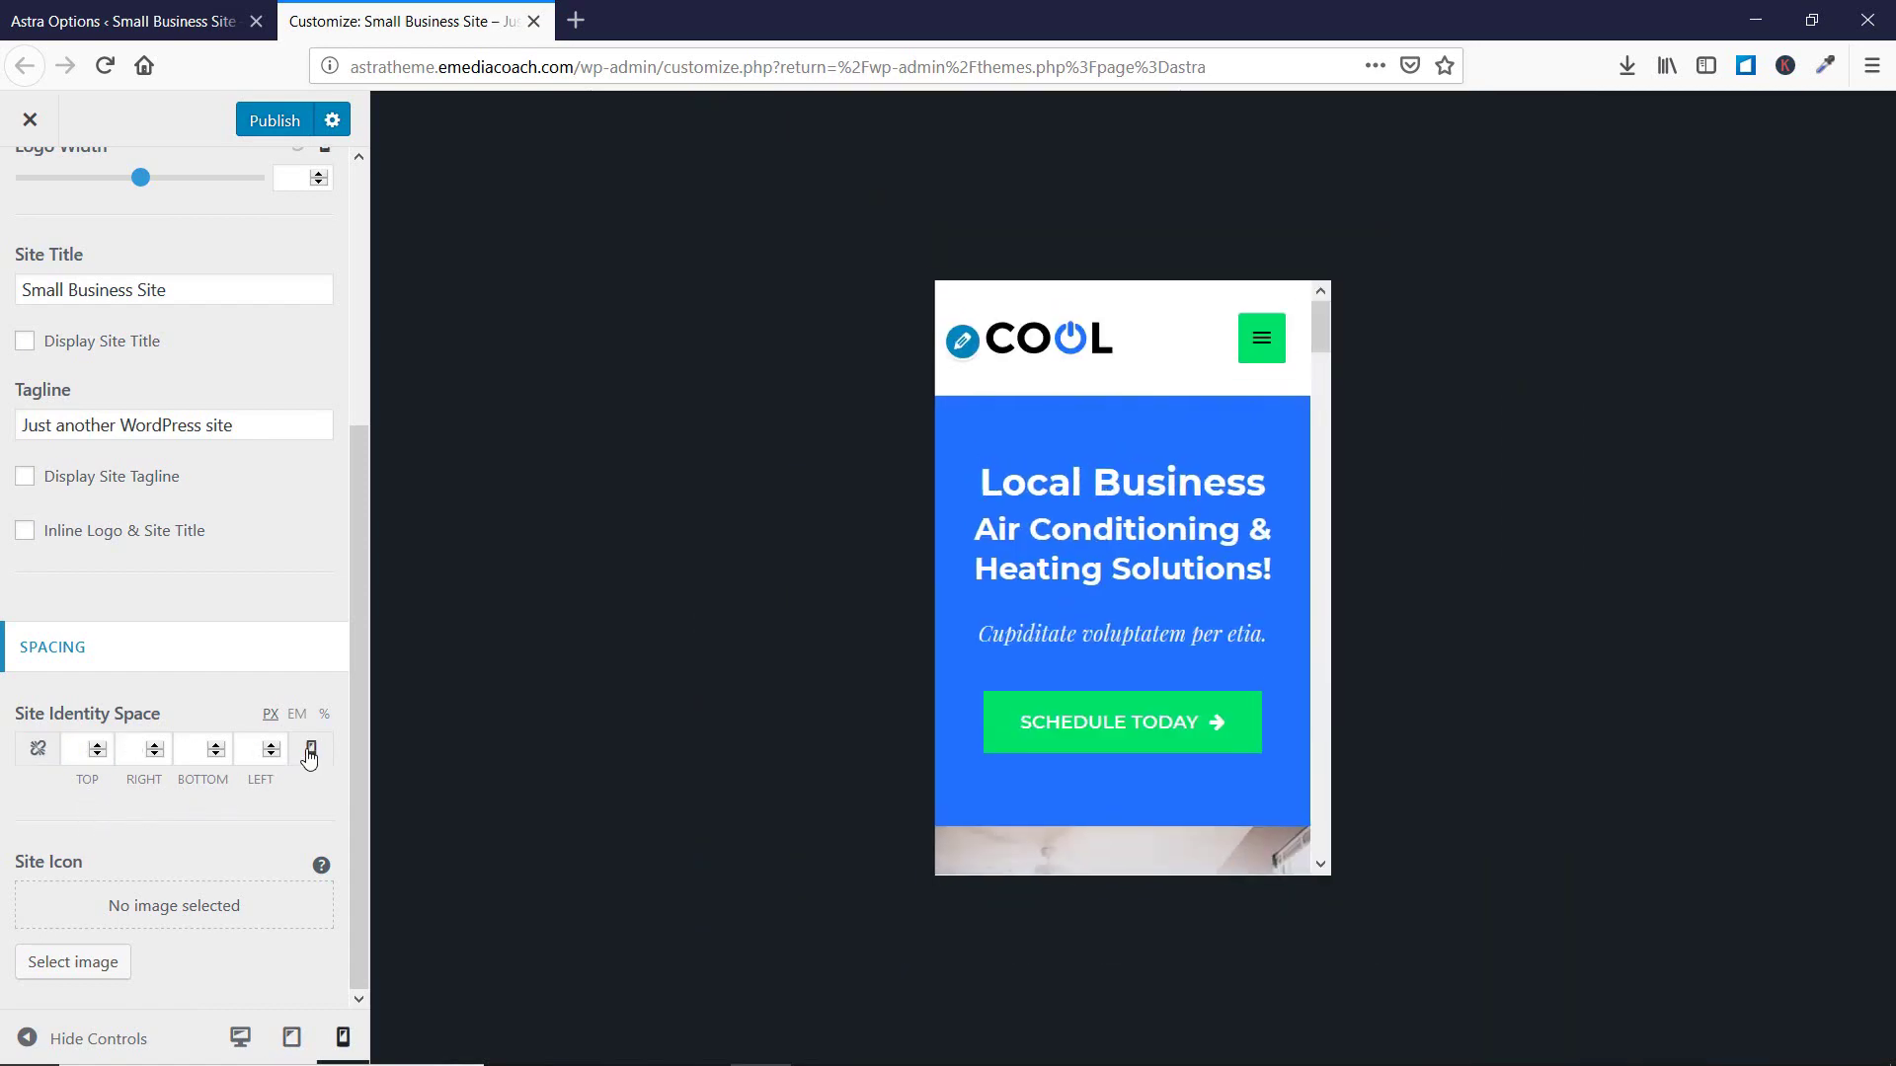
left_click(106, 753)
type("25")
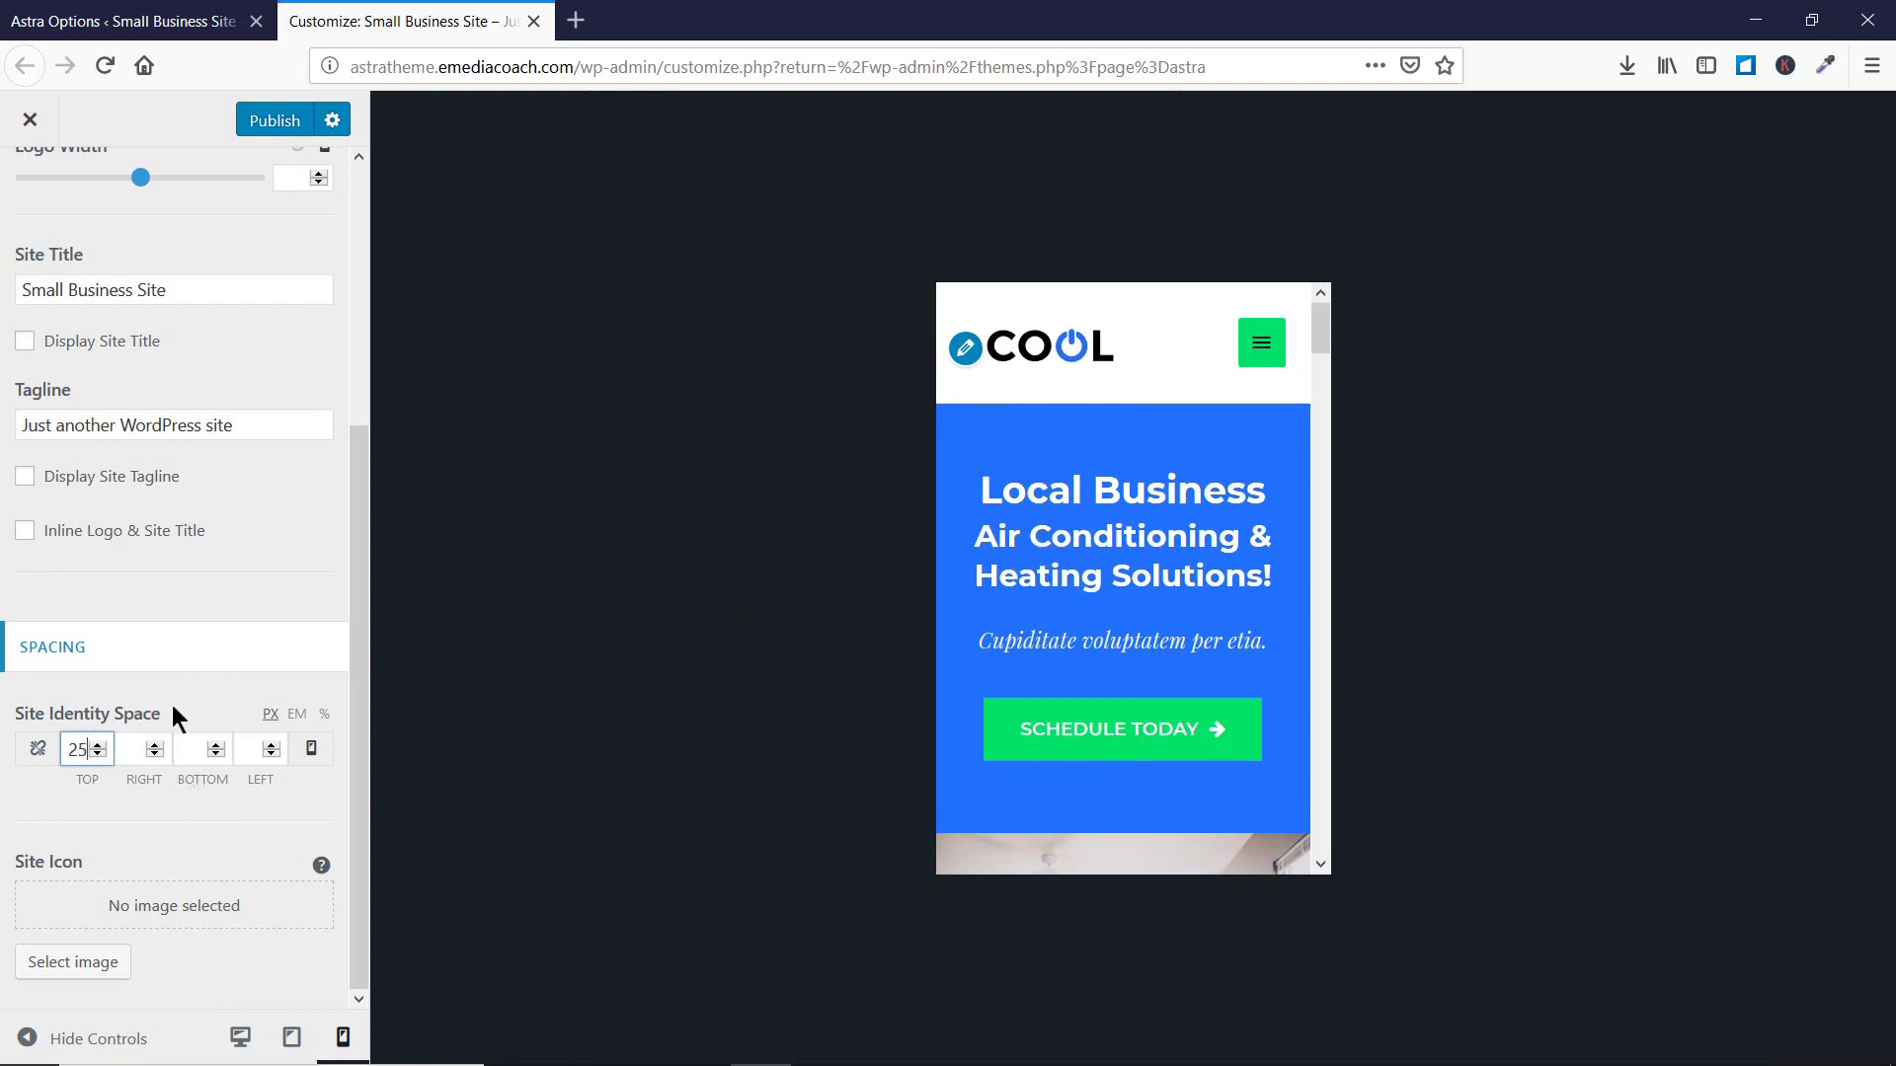
Return to the Header layout and open the Spacing section of the Primary Header settings.
scroll(77, 442, "up", 2)
scroll(77, 443, "up", 3)
left_click(28, 191)
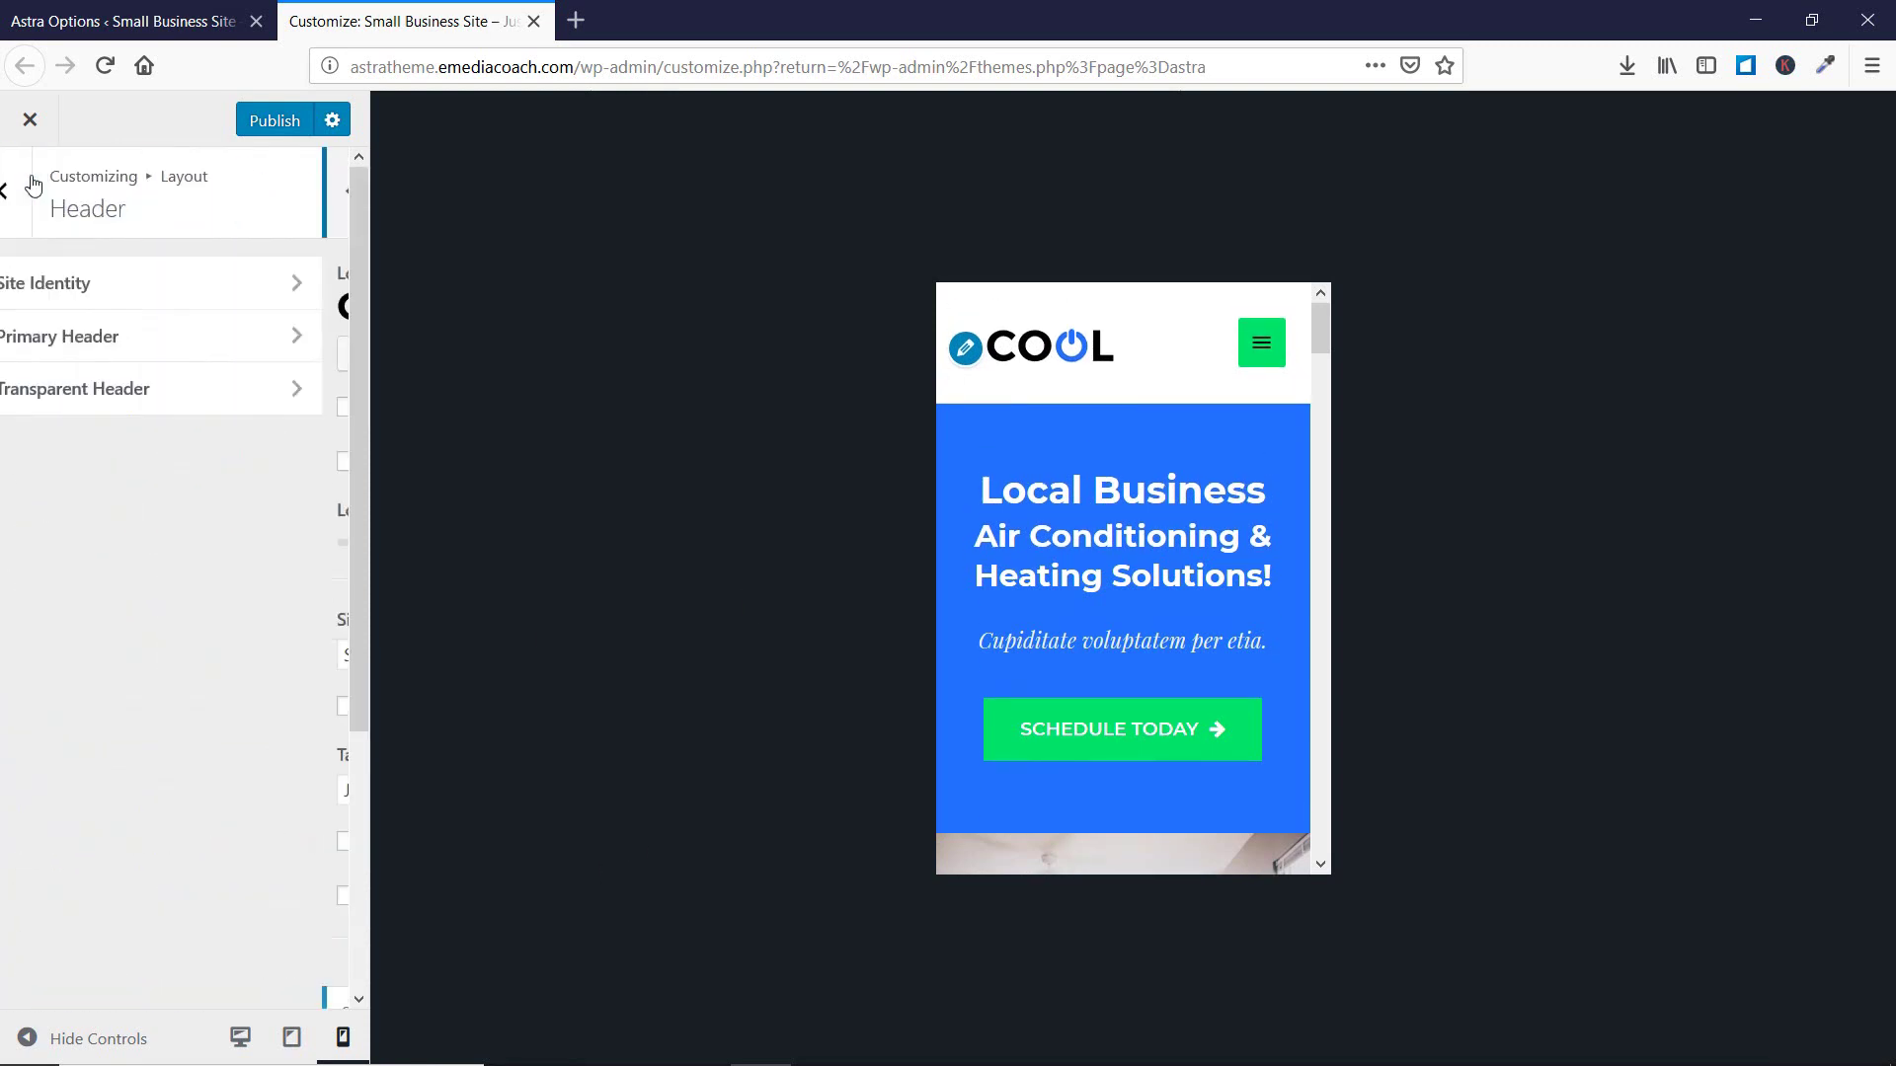
left_click(80, 340)
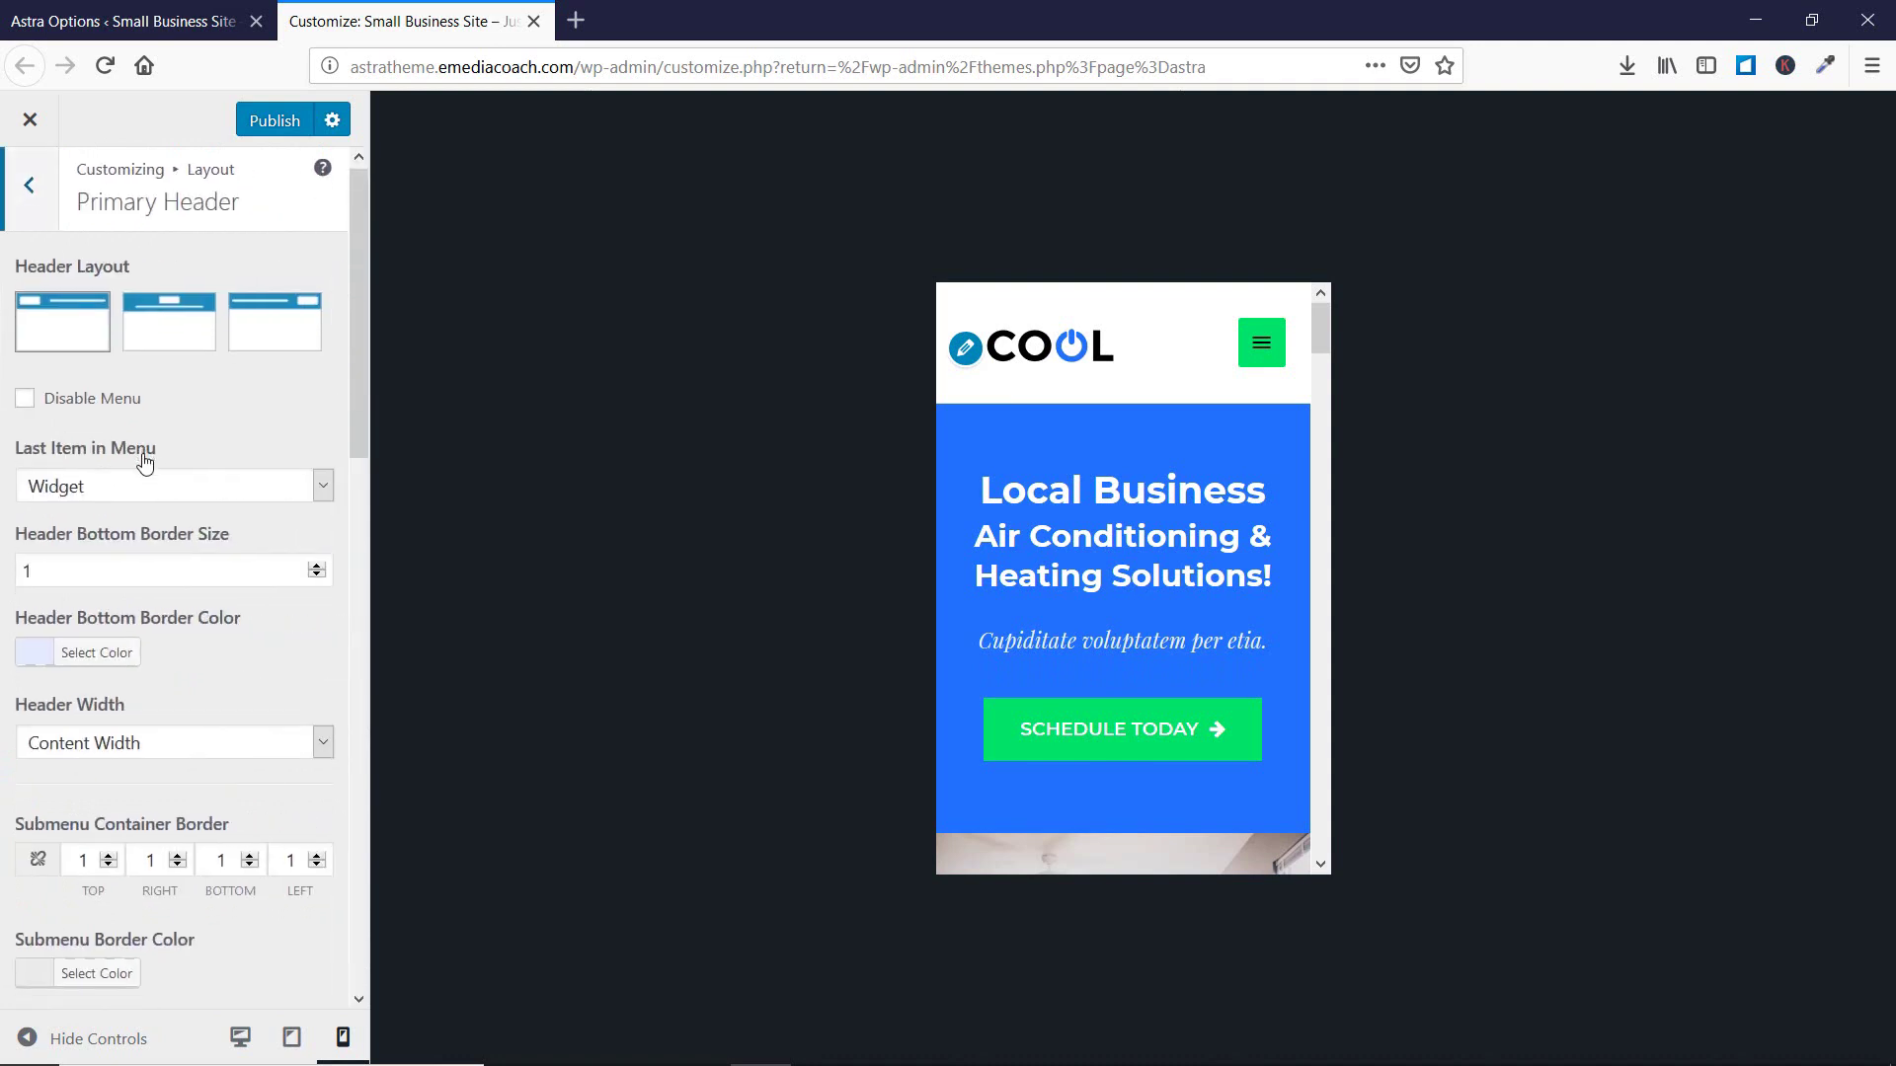
scroll(148, 454, "down", 10)
scroll(144, 459, "up", 1)
scroll(144, 459, "down", 4)
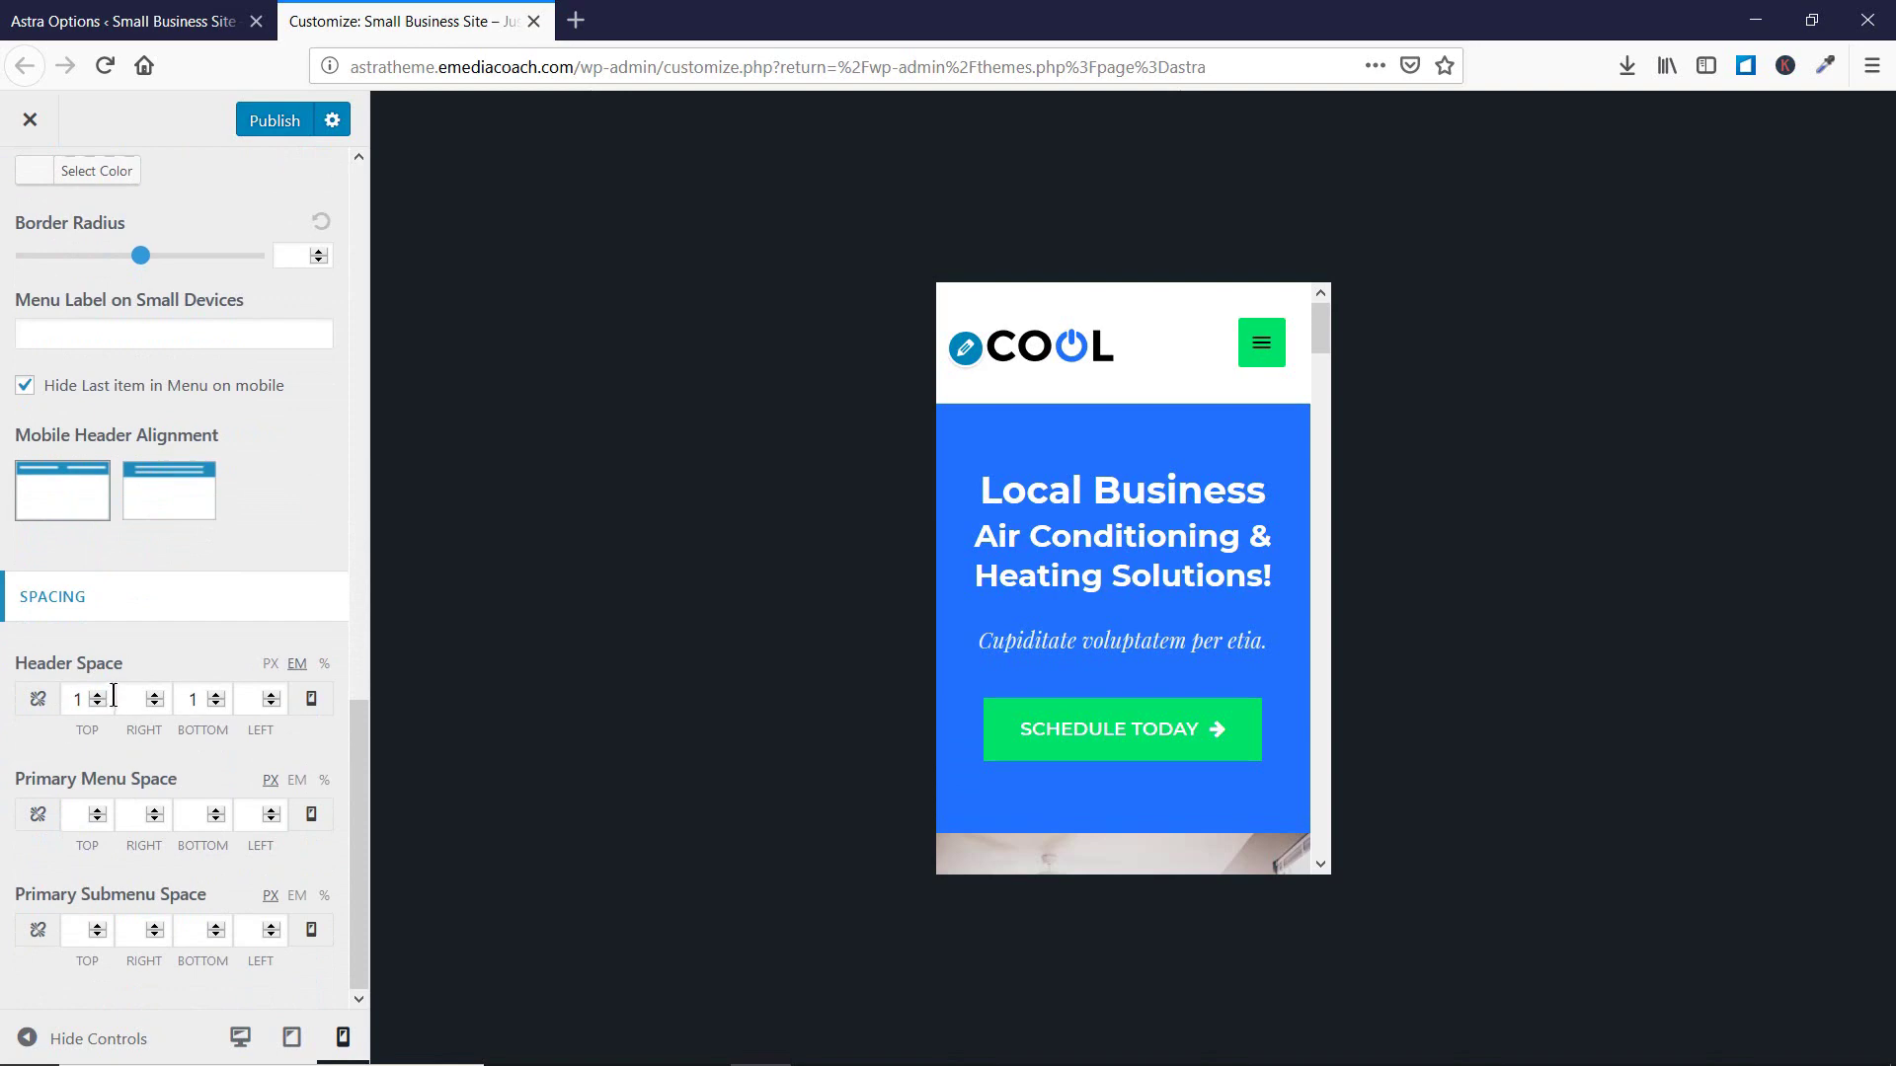
Switch Header Space to the desktop view and try top values of 30 and 50 px before setting 55 px.
left_click(126, 699)
left_click(314, 703)
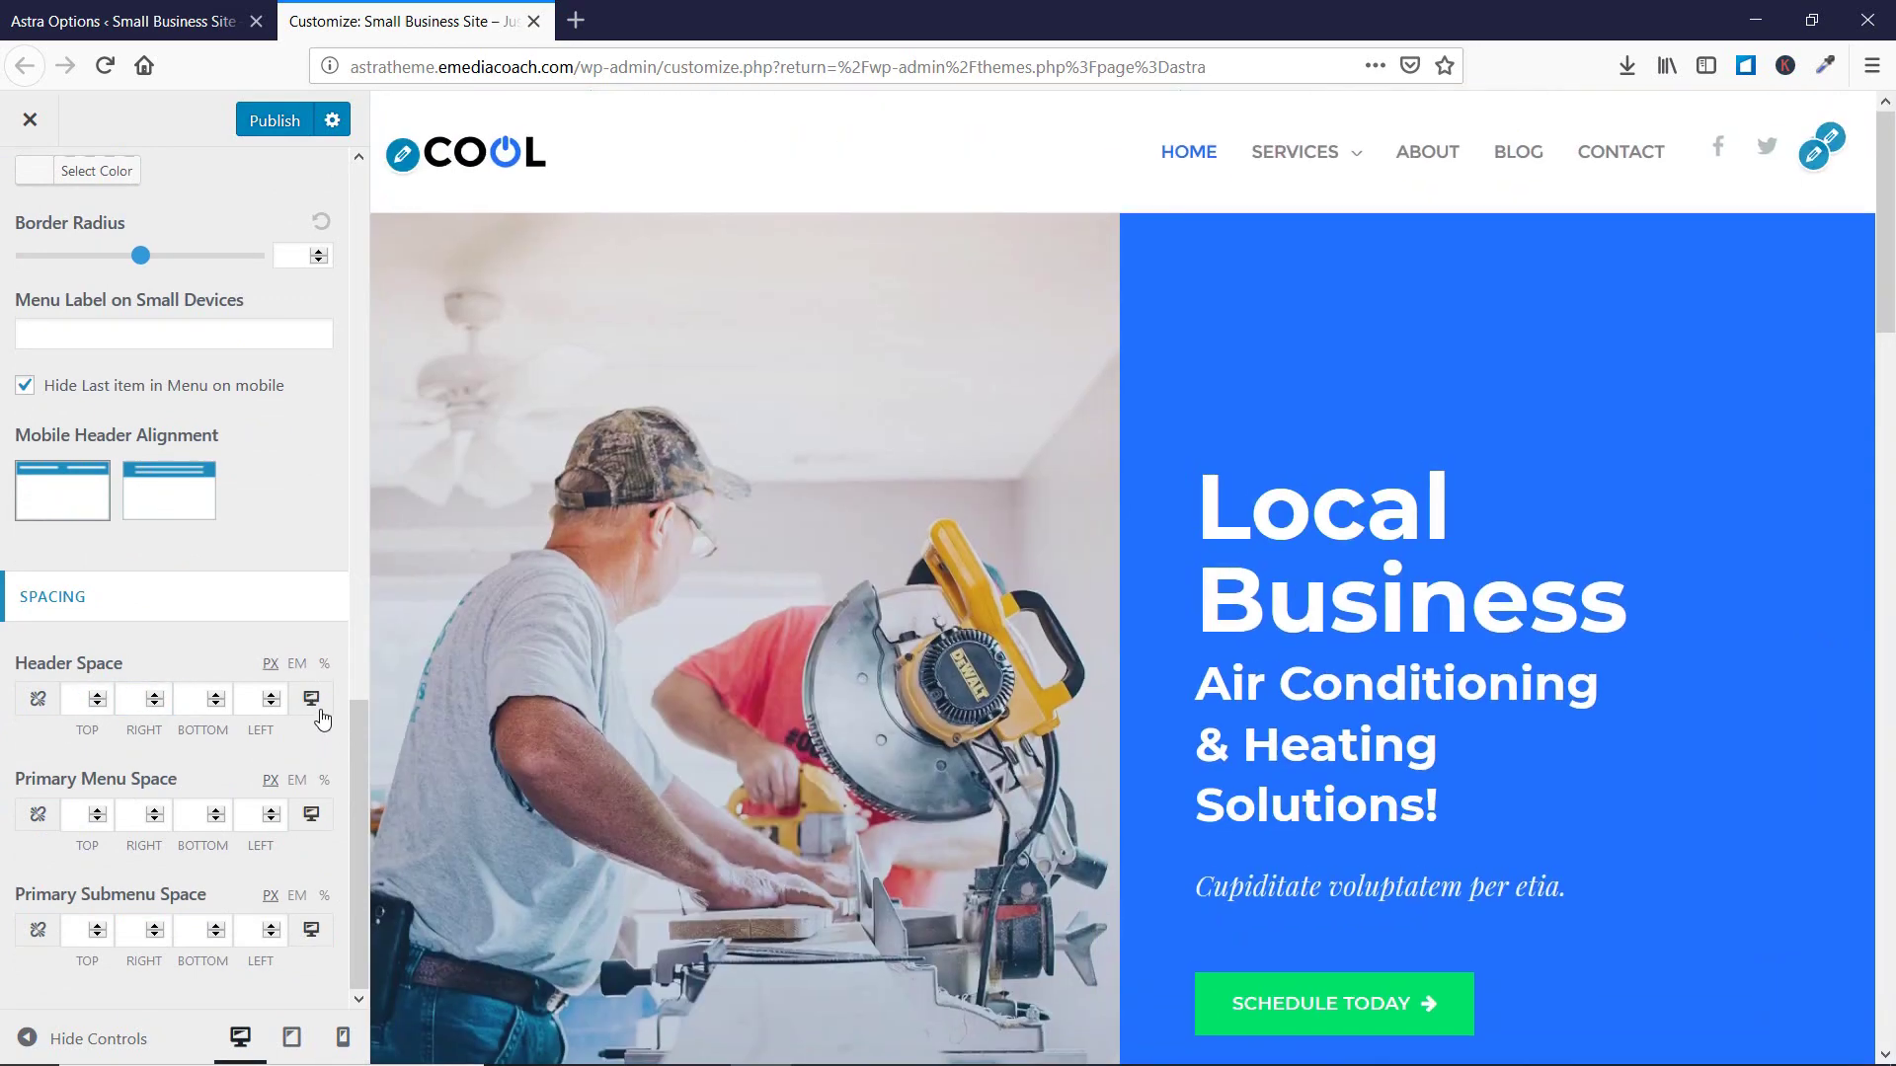
left_click(86, 698)
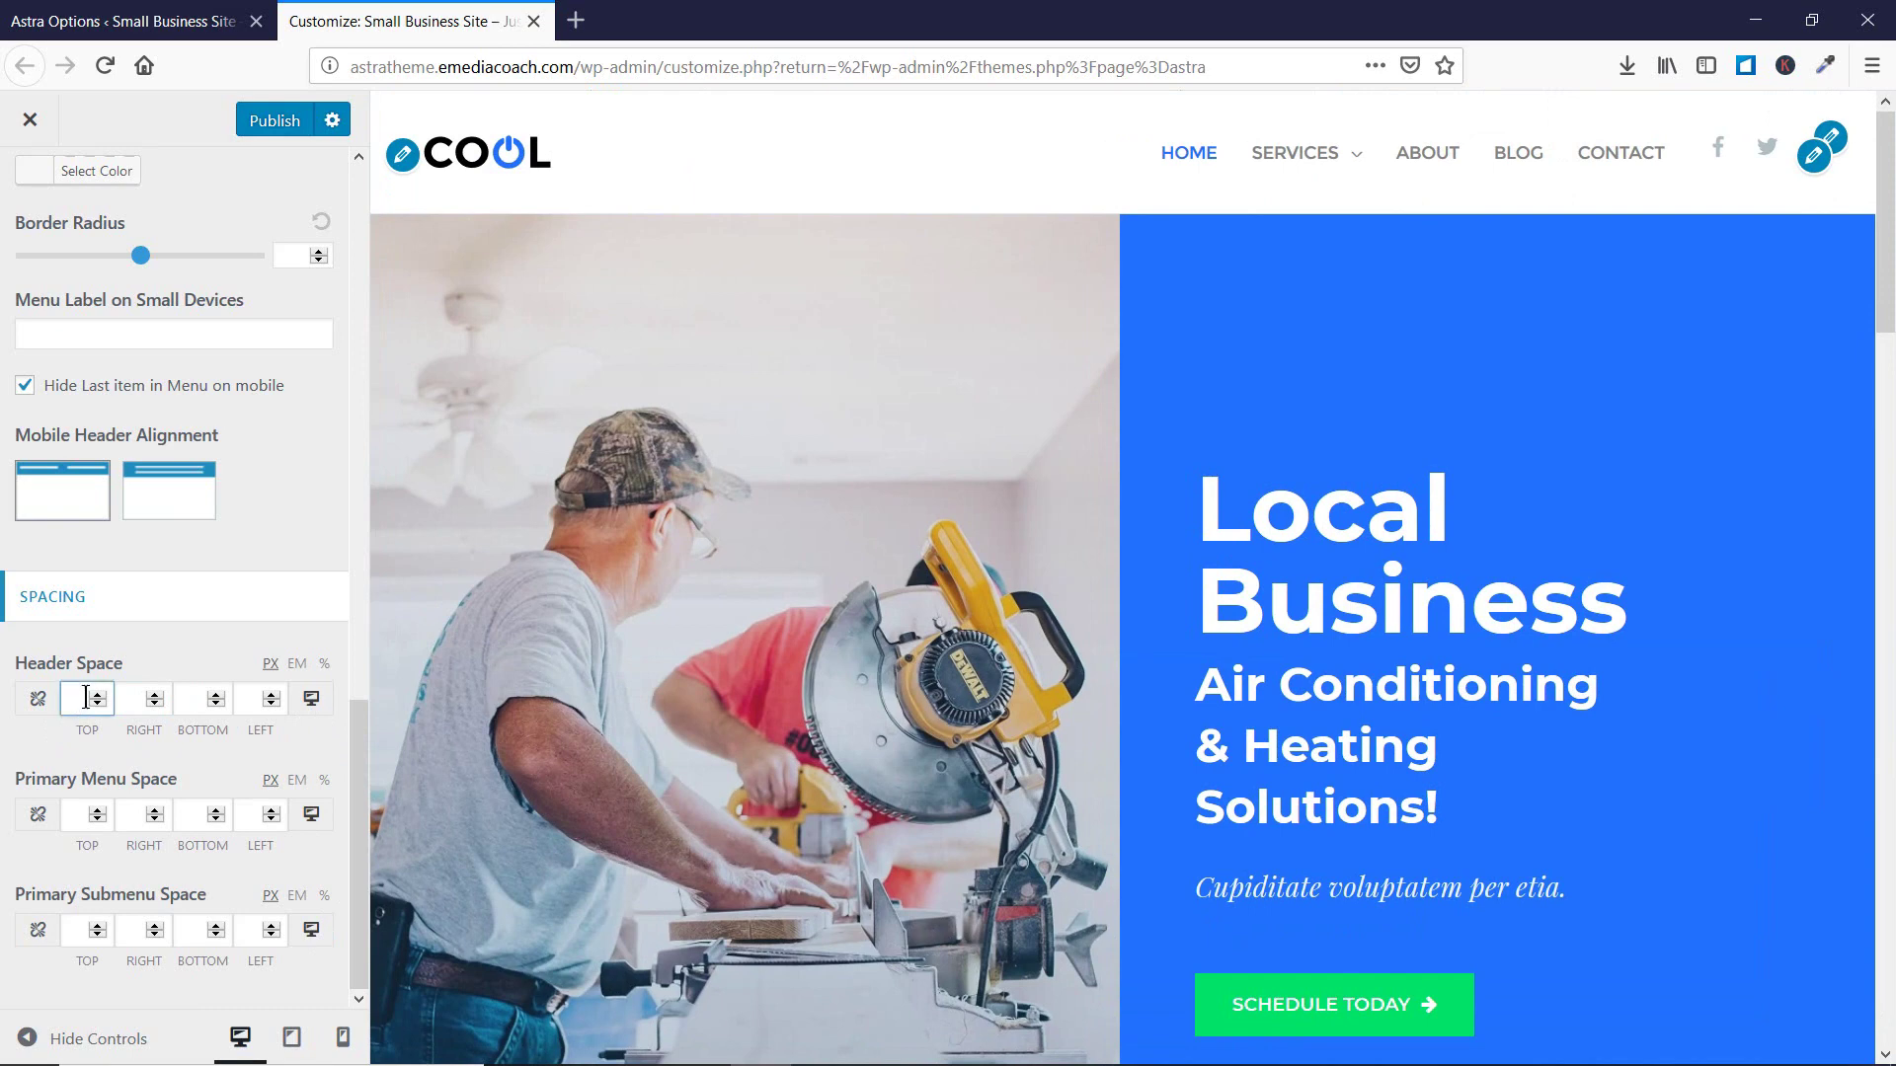
type("30")
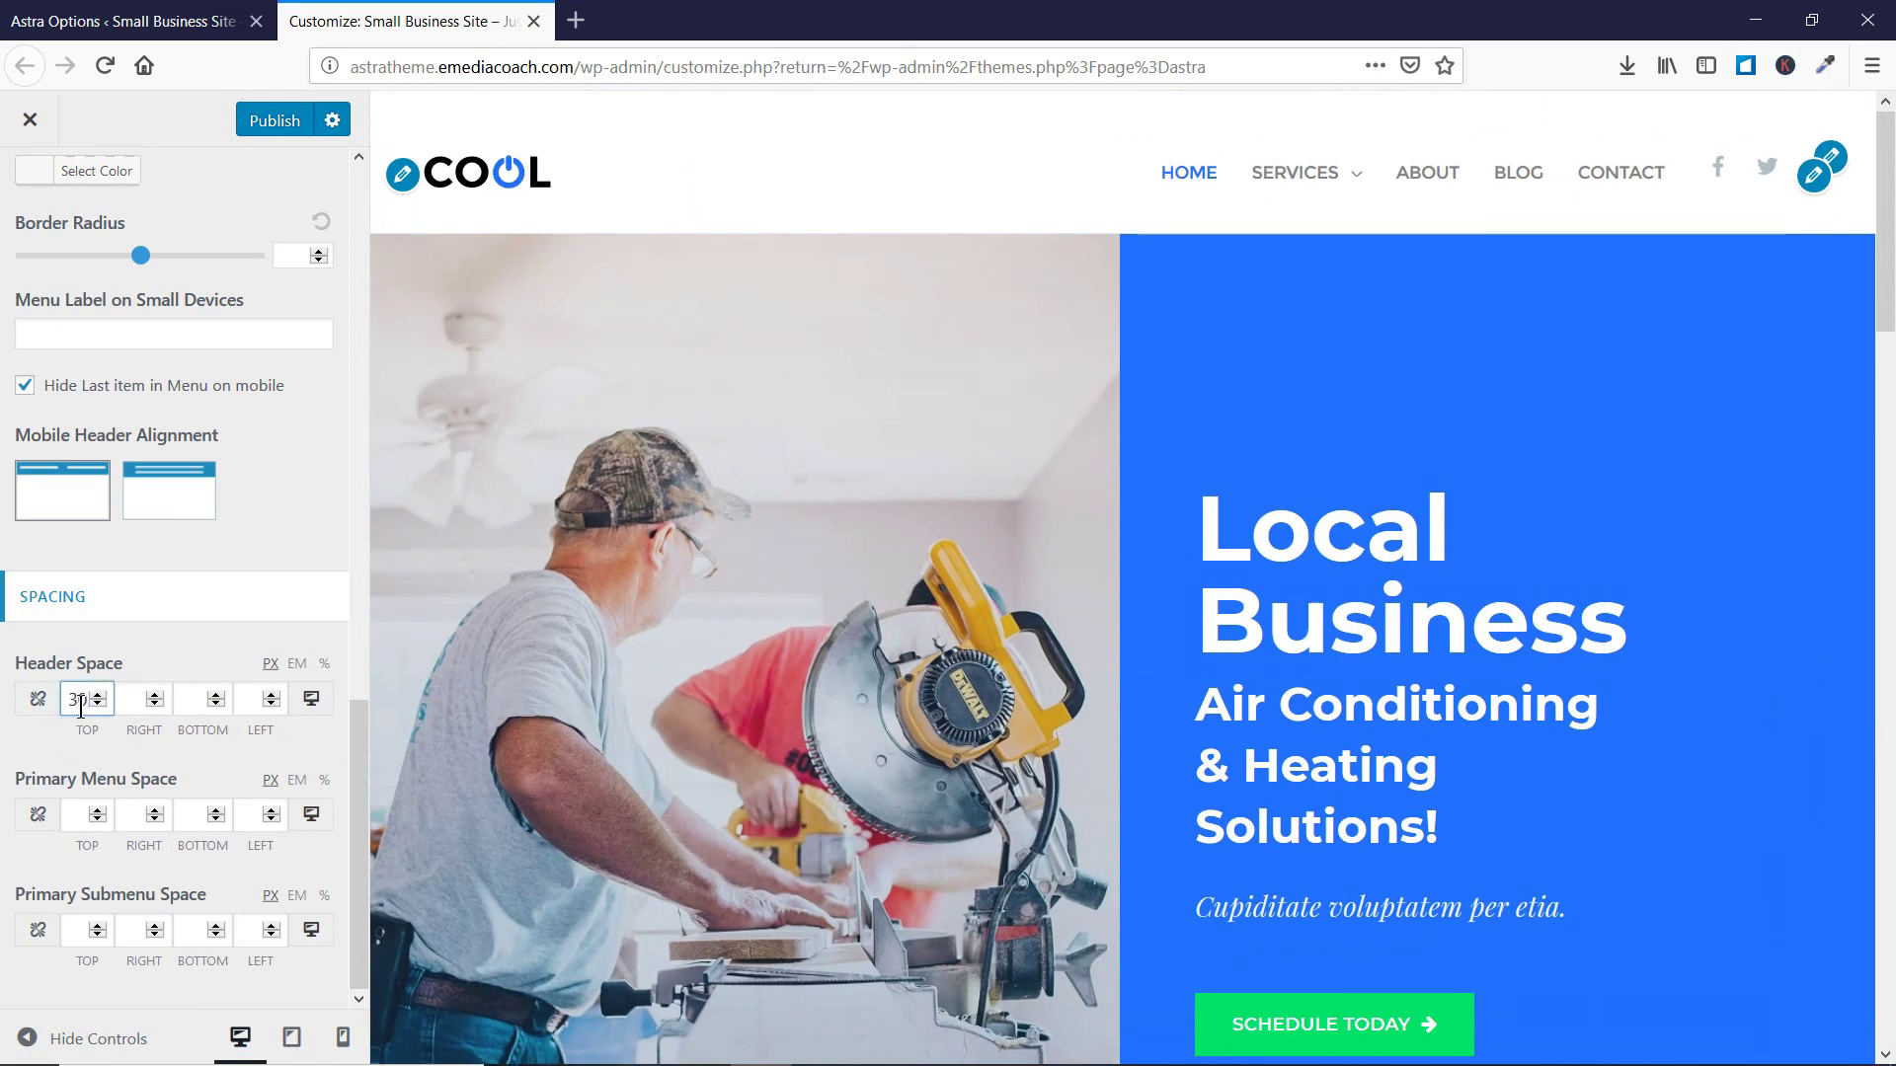
key("BackSpace")
key("BackSpace")
type("50")
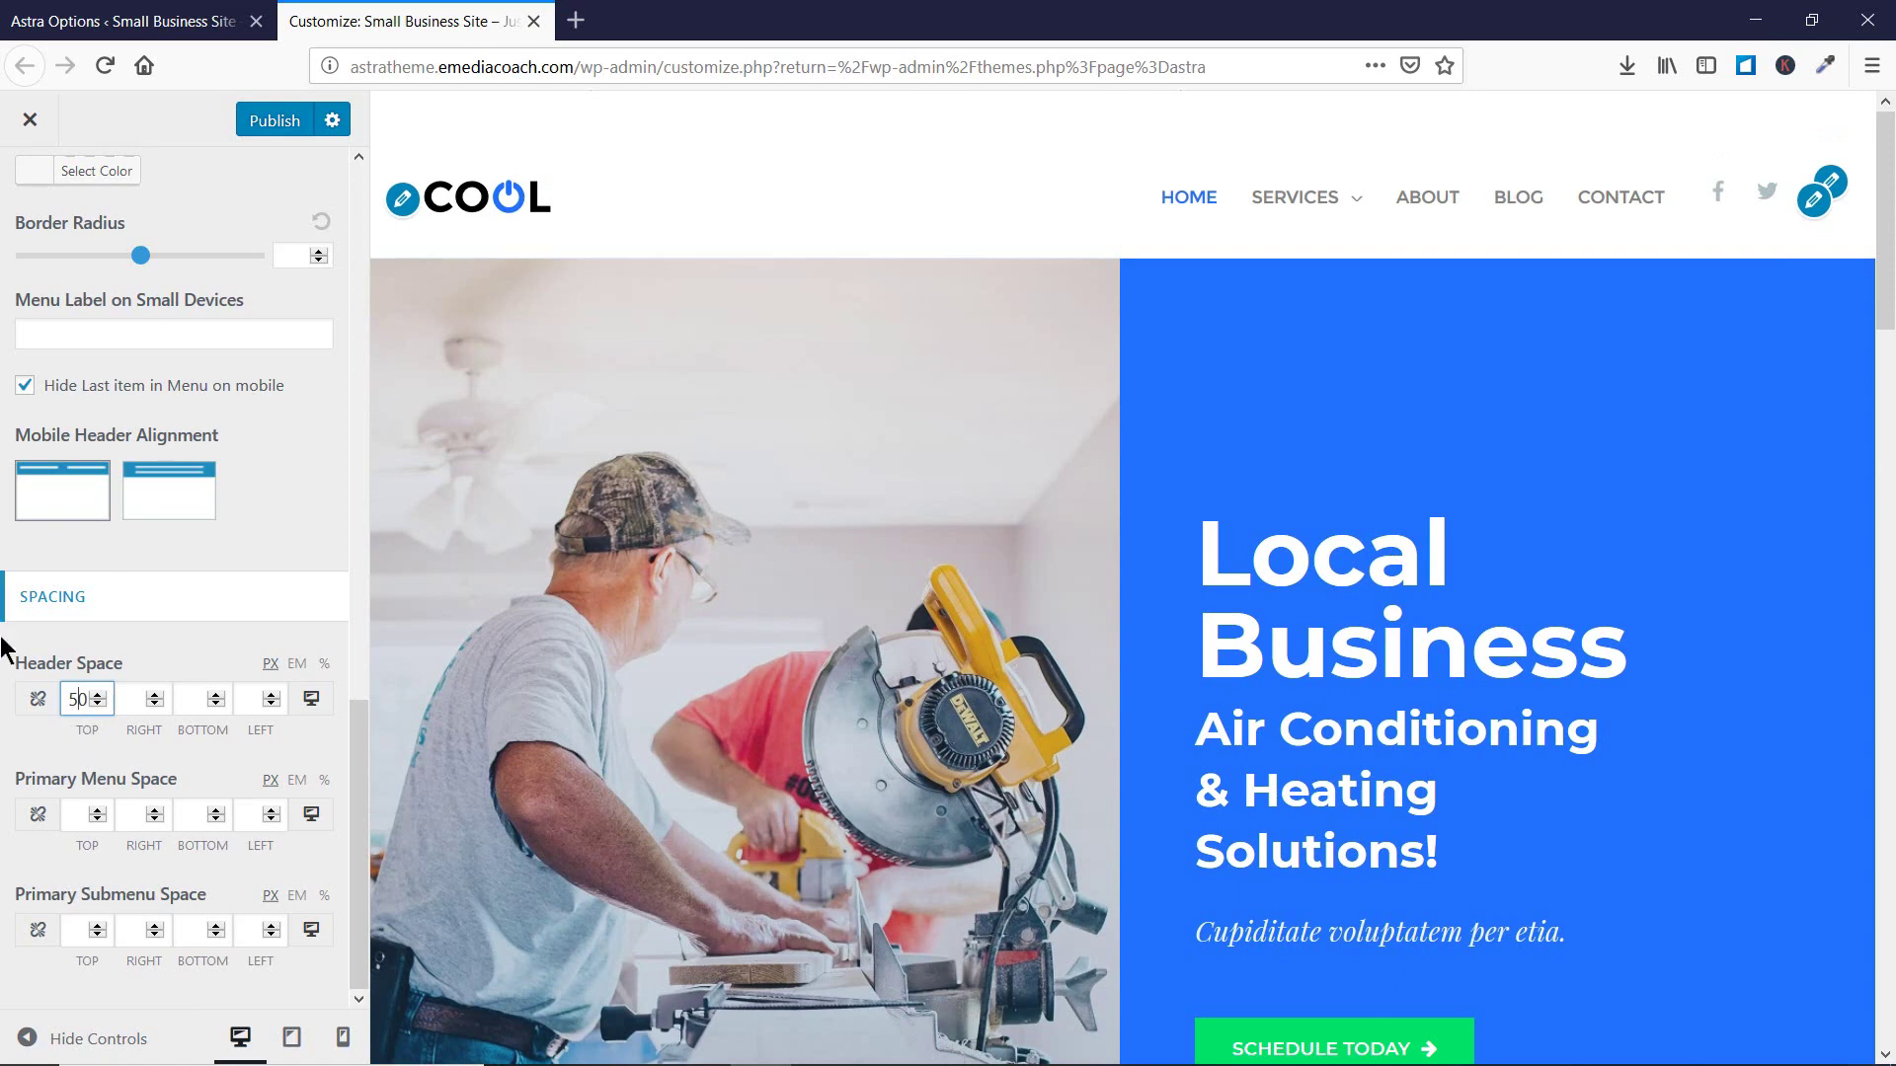
key("BackSpace")
type("5")
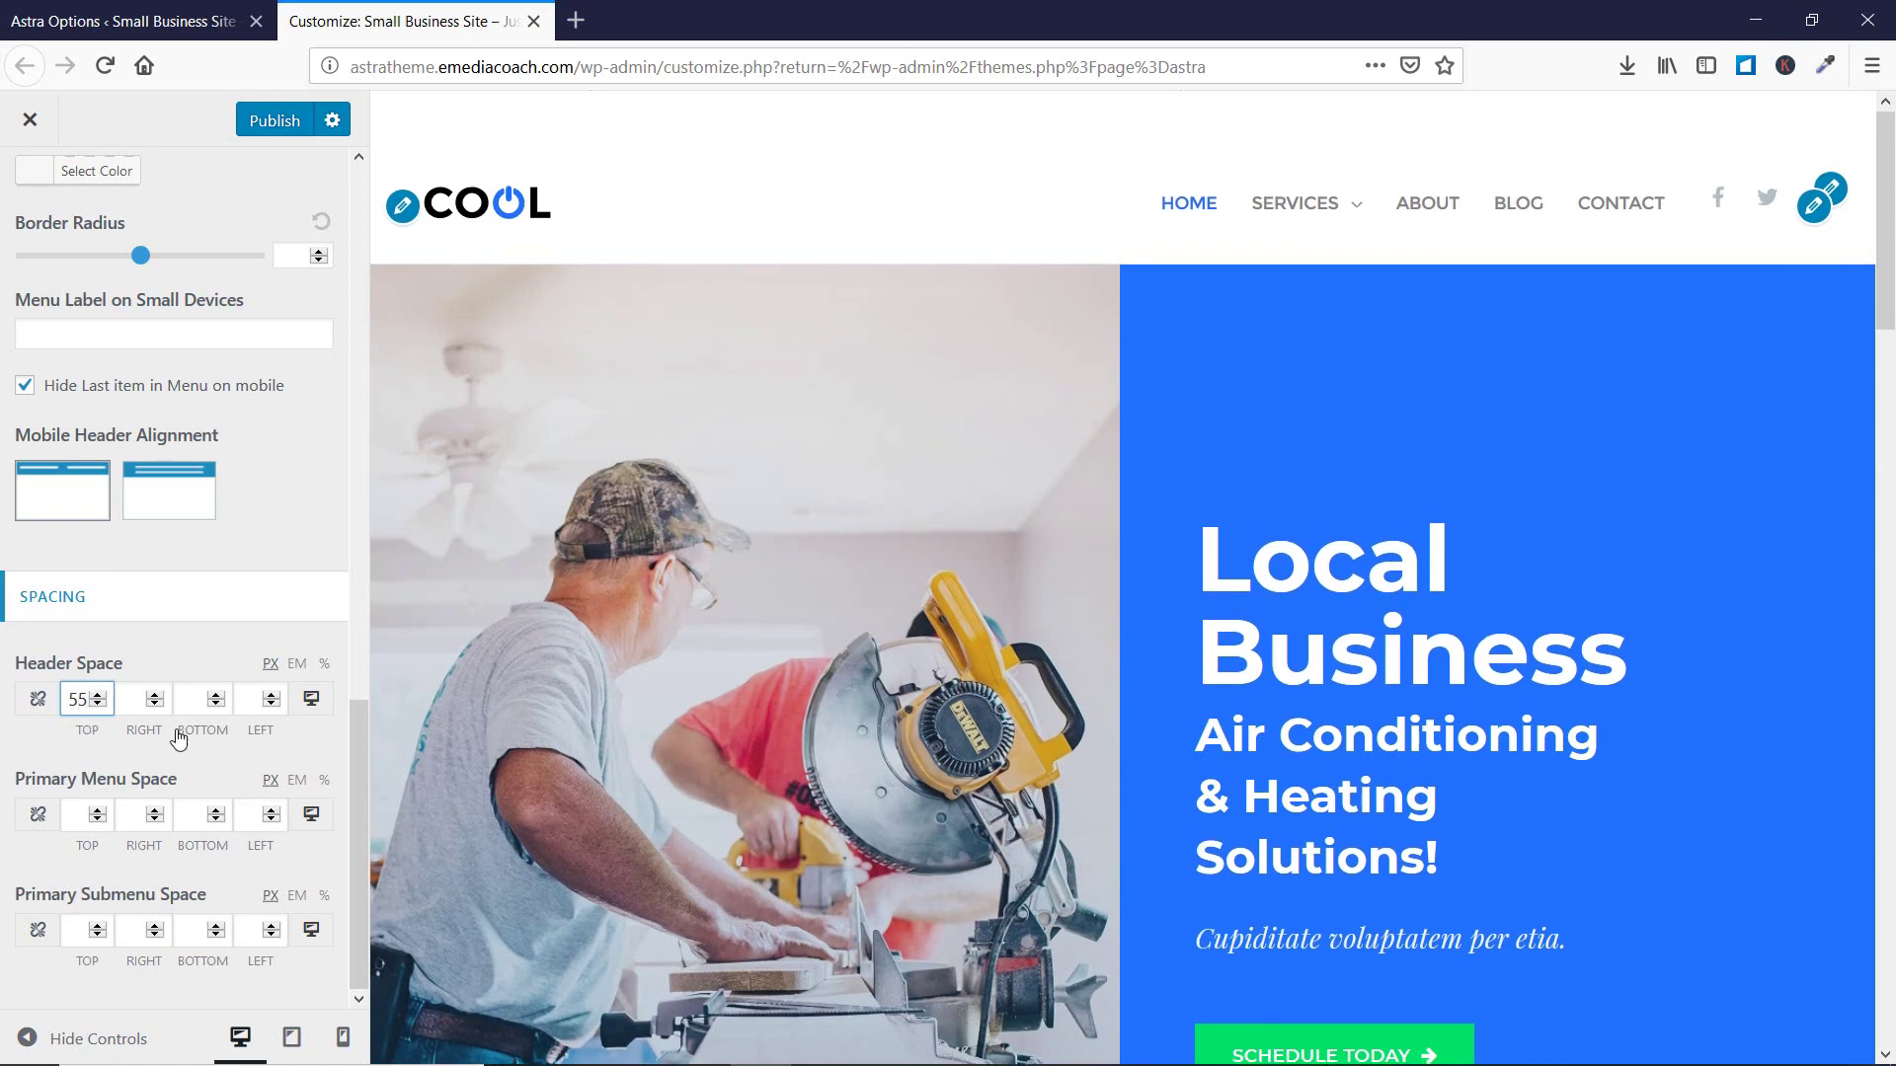
Set the top Primary Menu Space and top Primary Submenu Space to 50 px each and preview the Services submenu.
left_click(75, 815)
type("50")
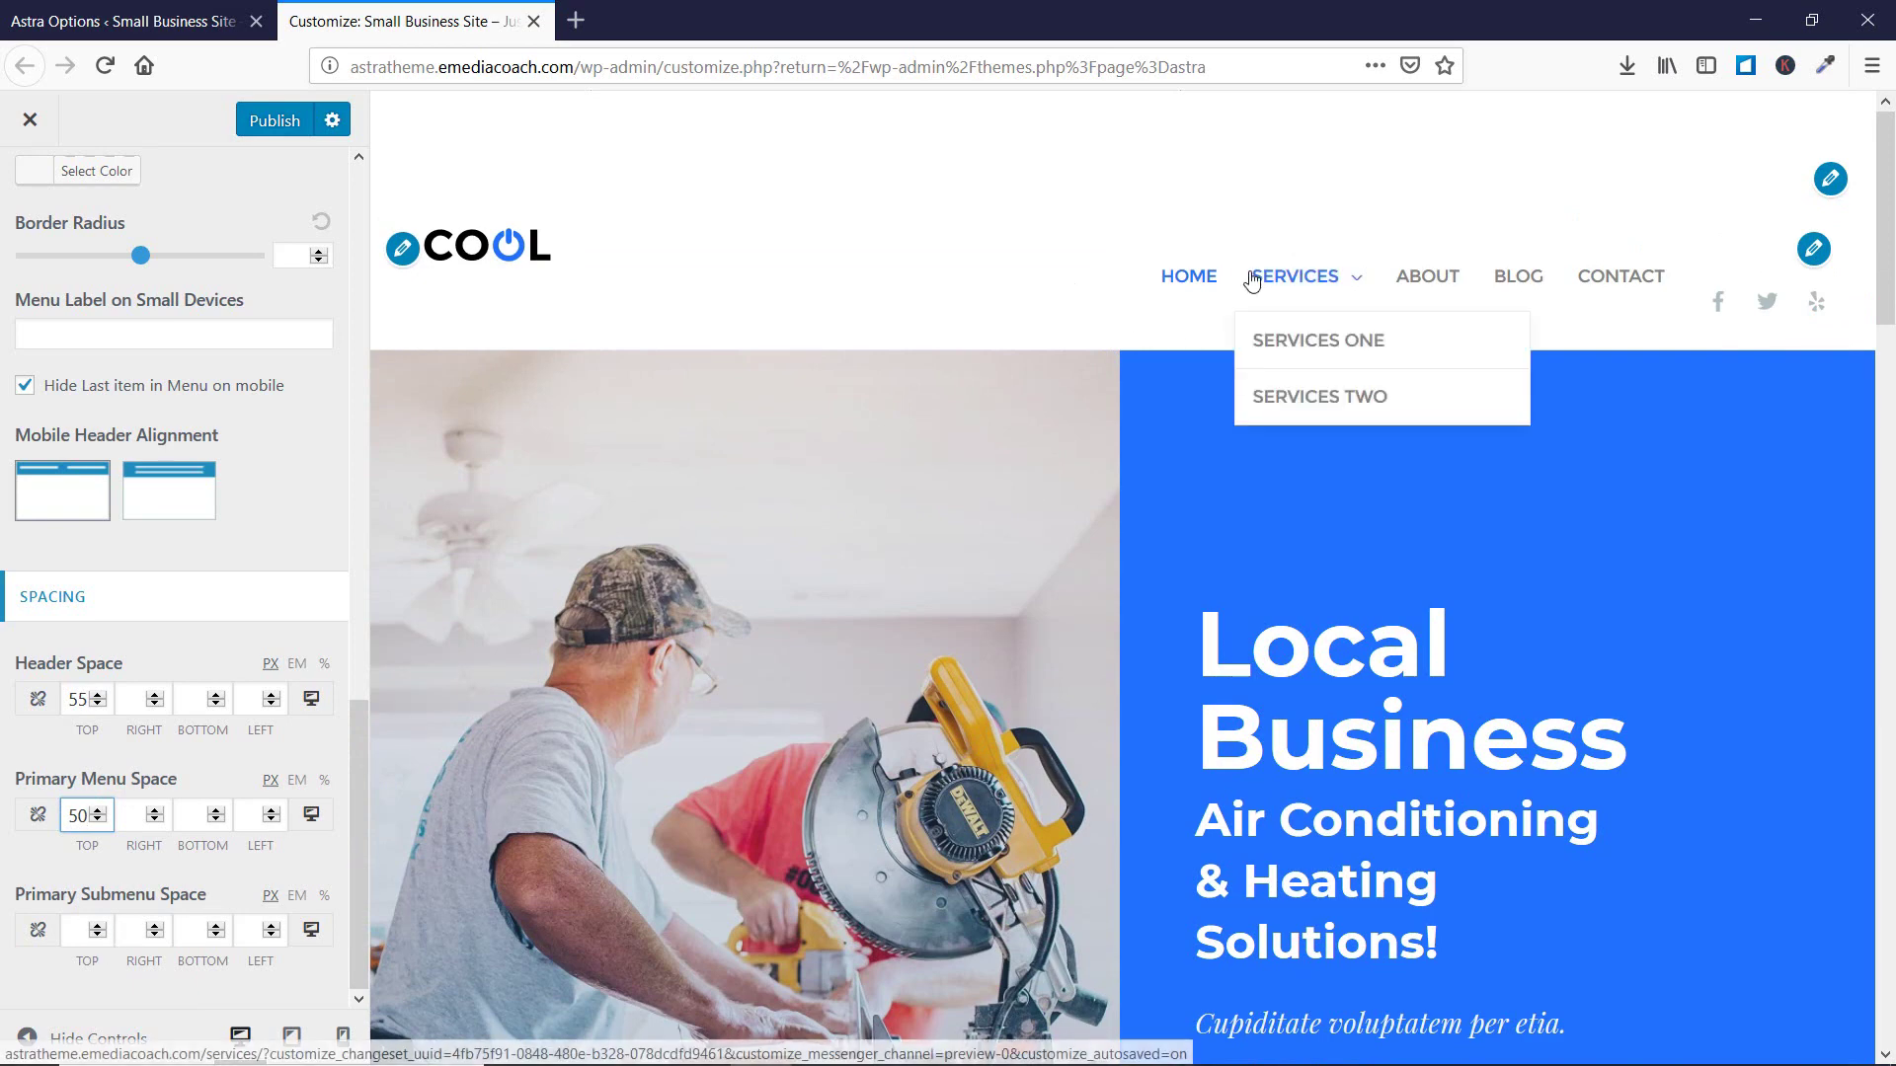
left_click(86, 924)
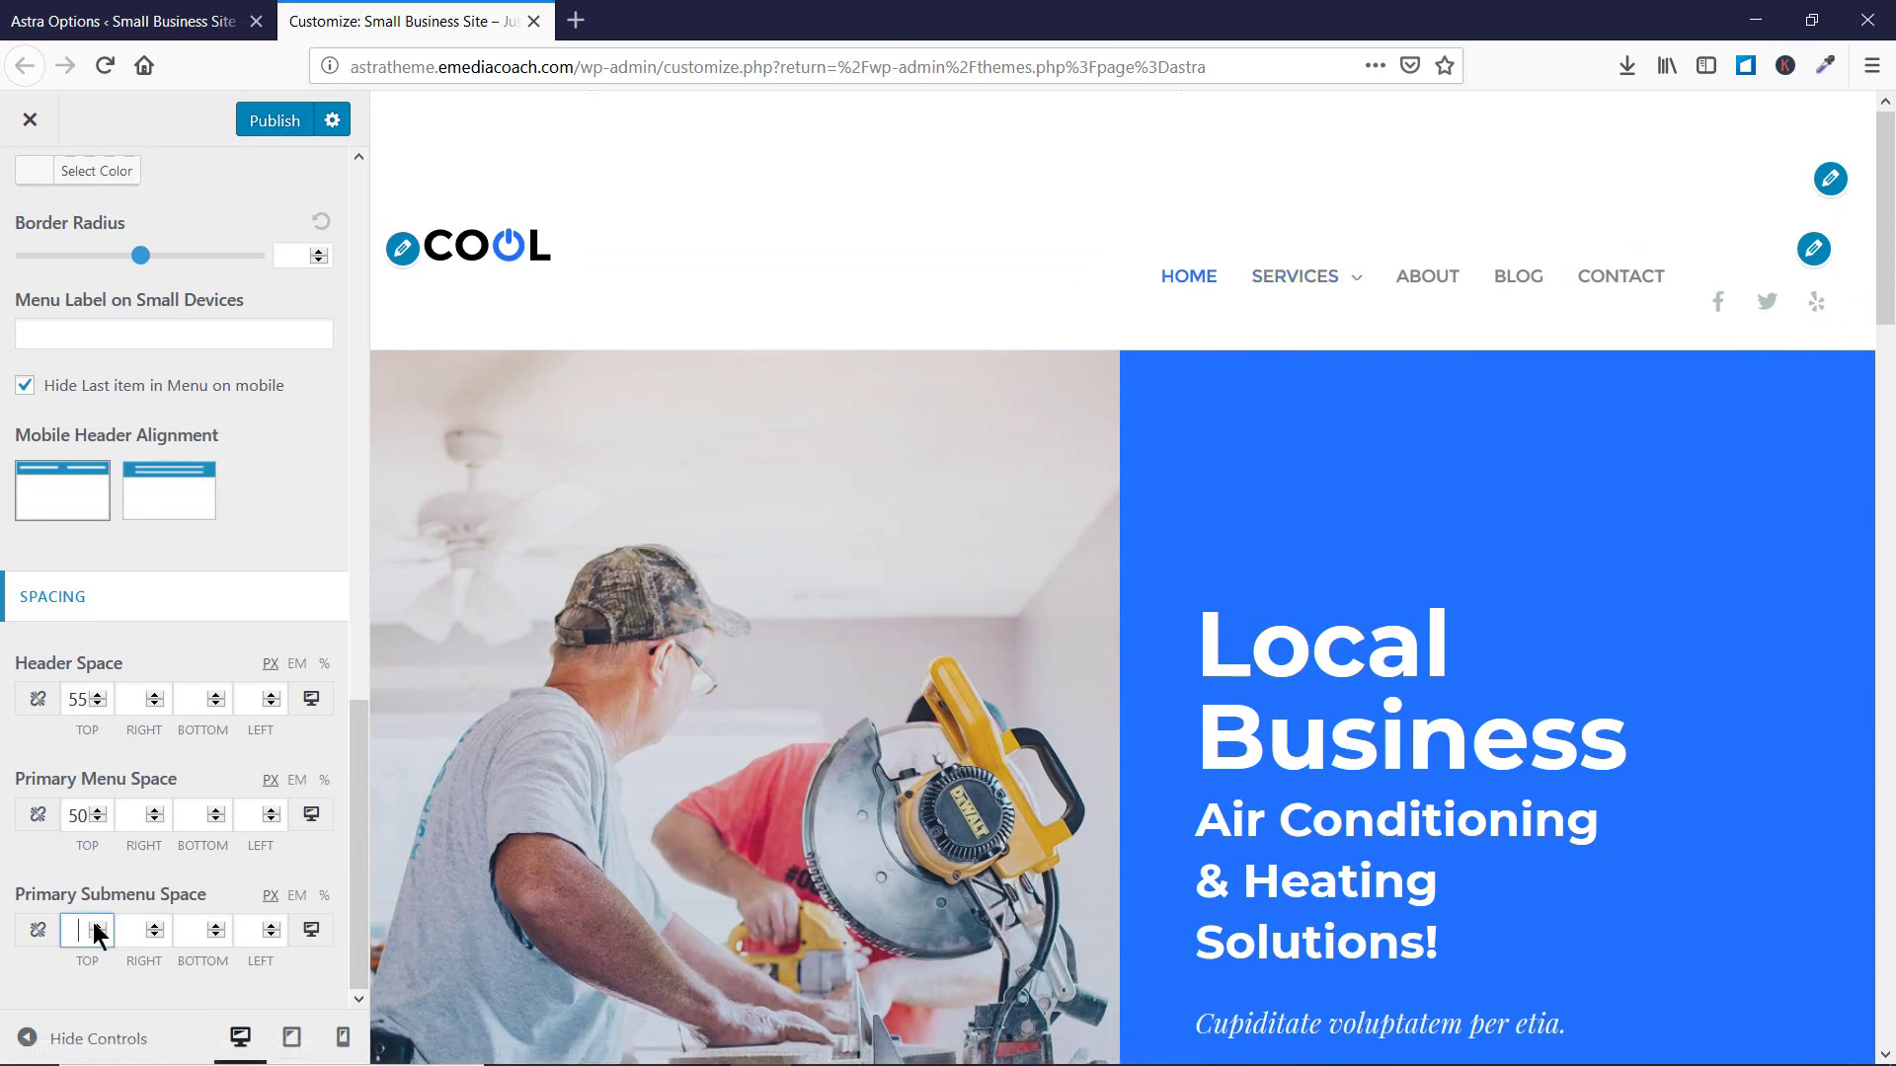
type("50")
mouse_move(1288, 278)
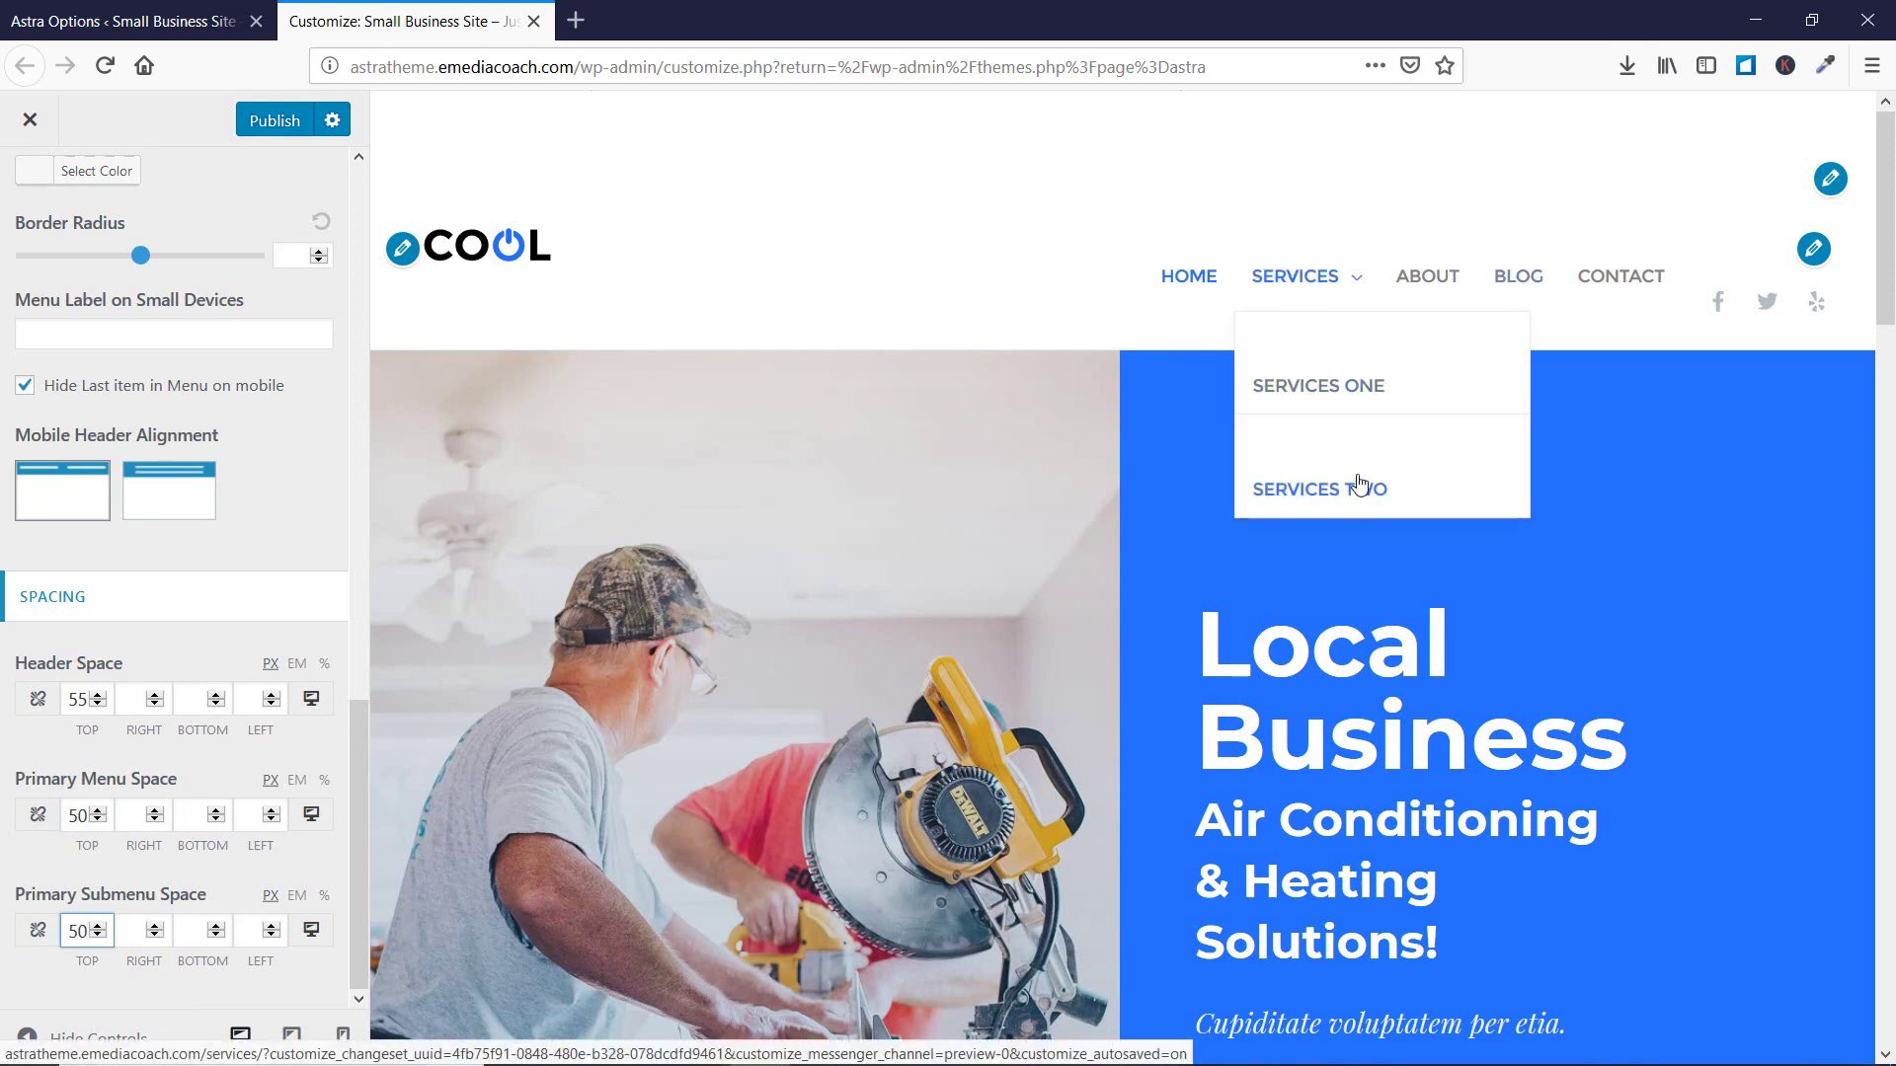
Leave the Primary Header settings, return to the Layout sections and open the Blog layout settings.
scroll(115, 829, "up", 10)
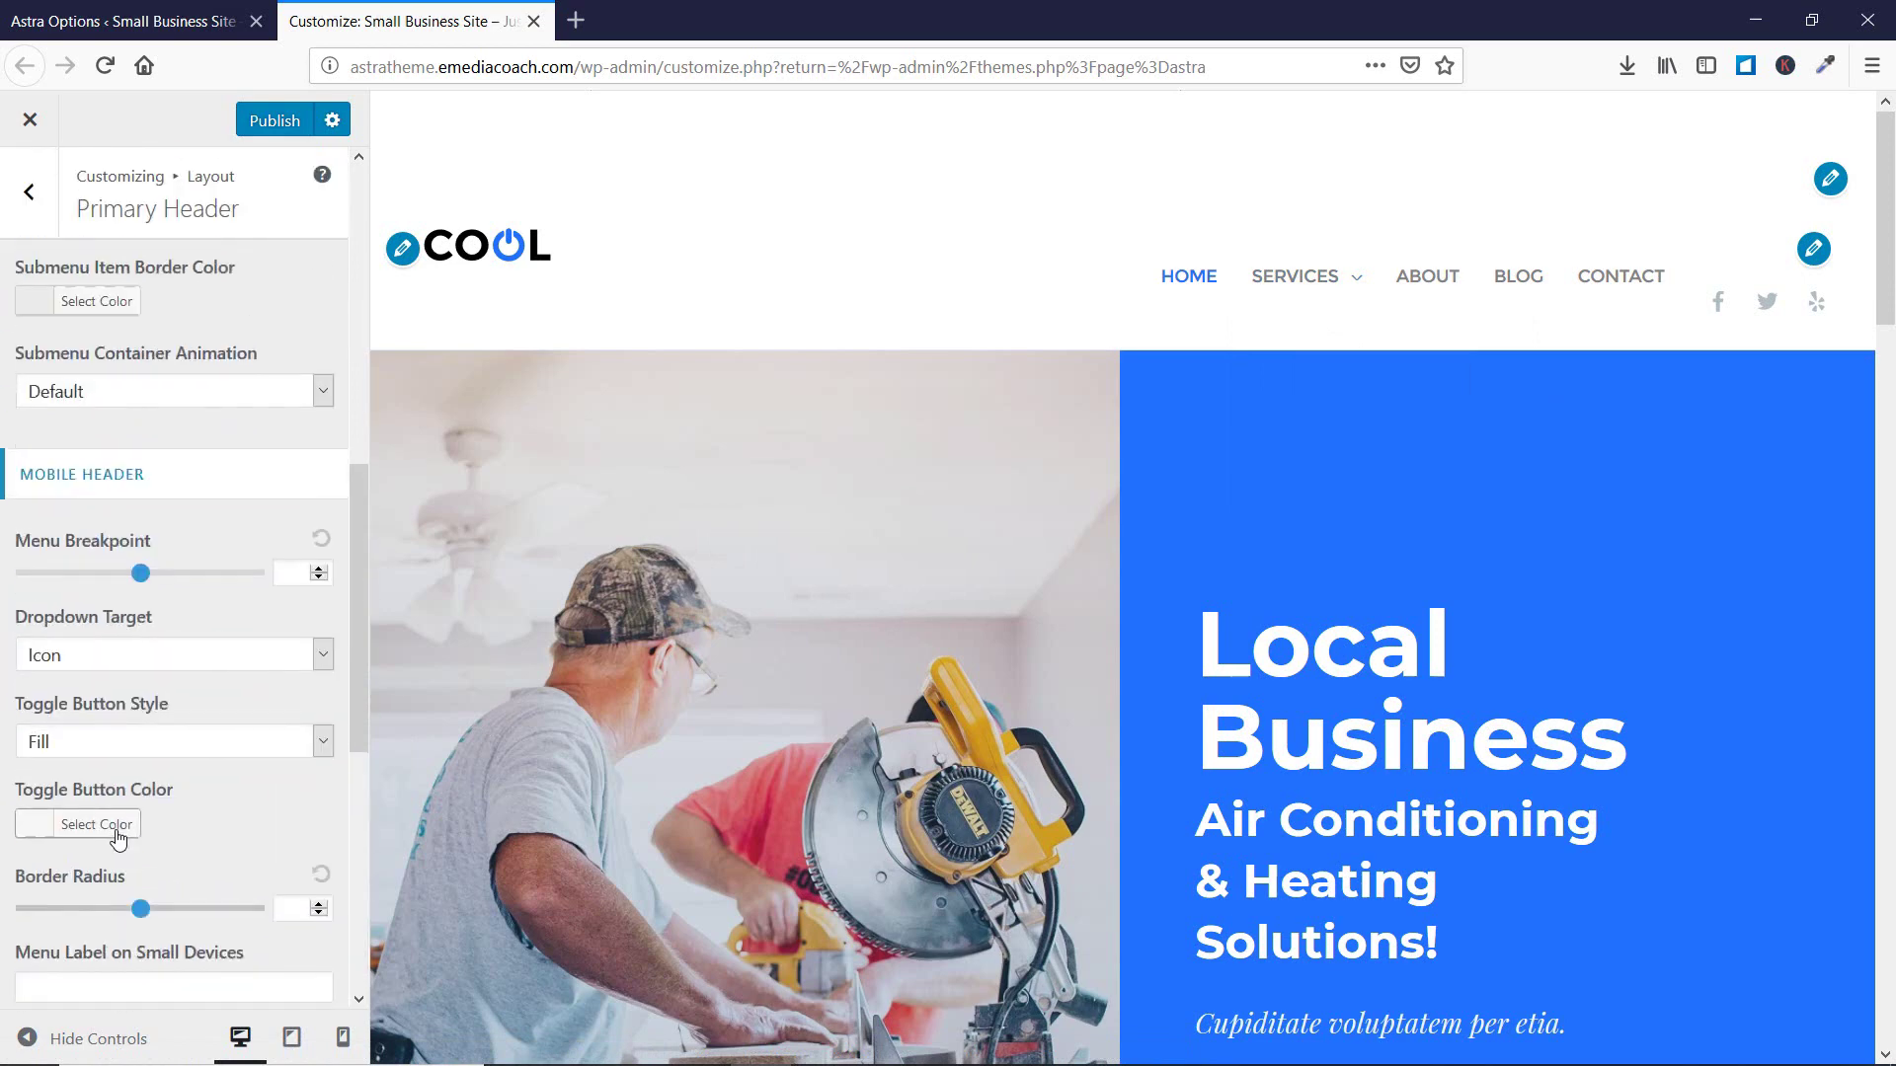
left_click(29, 202)
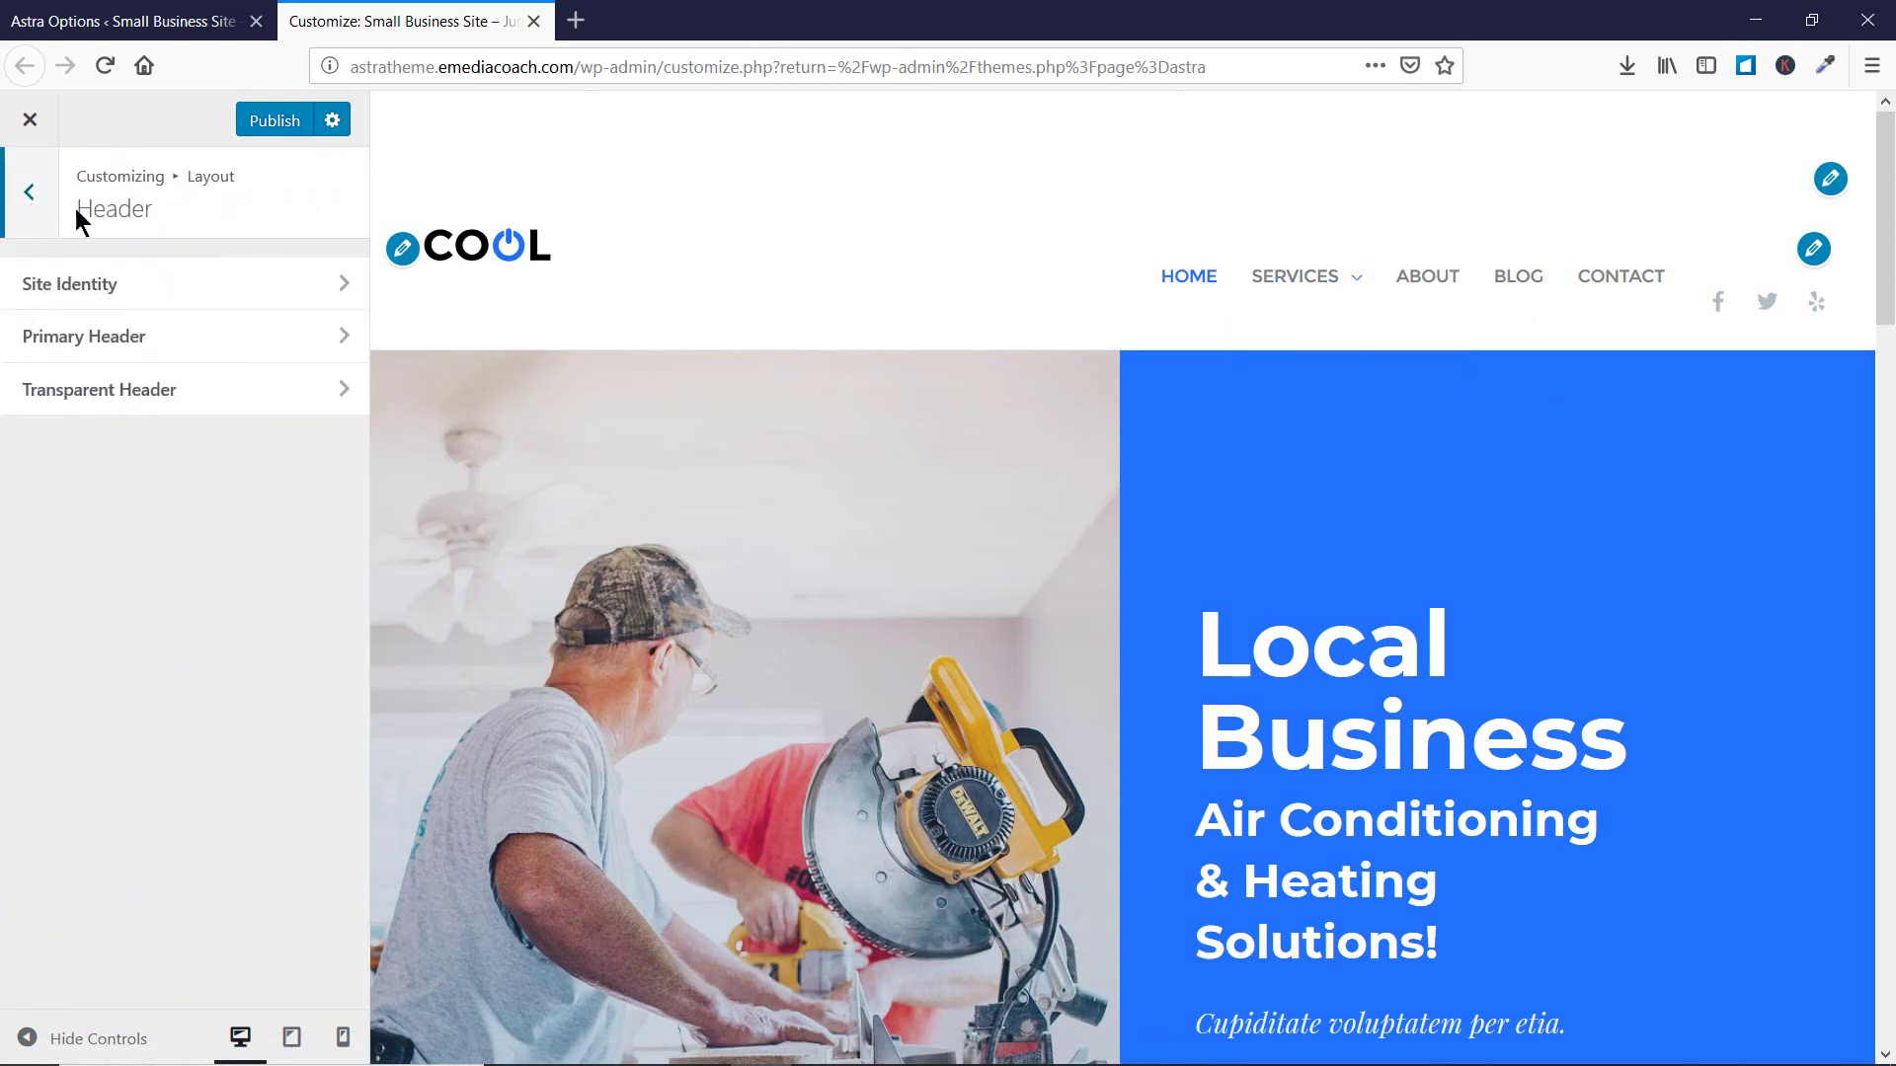
left_click(35, 197)
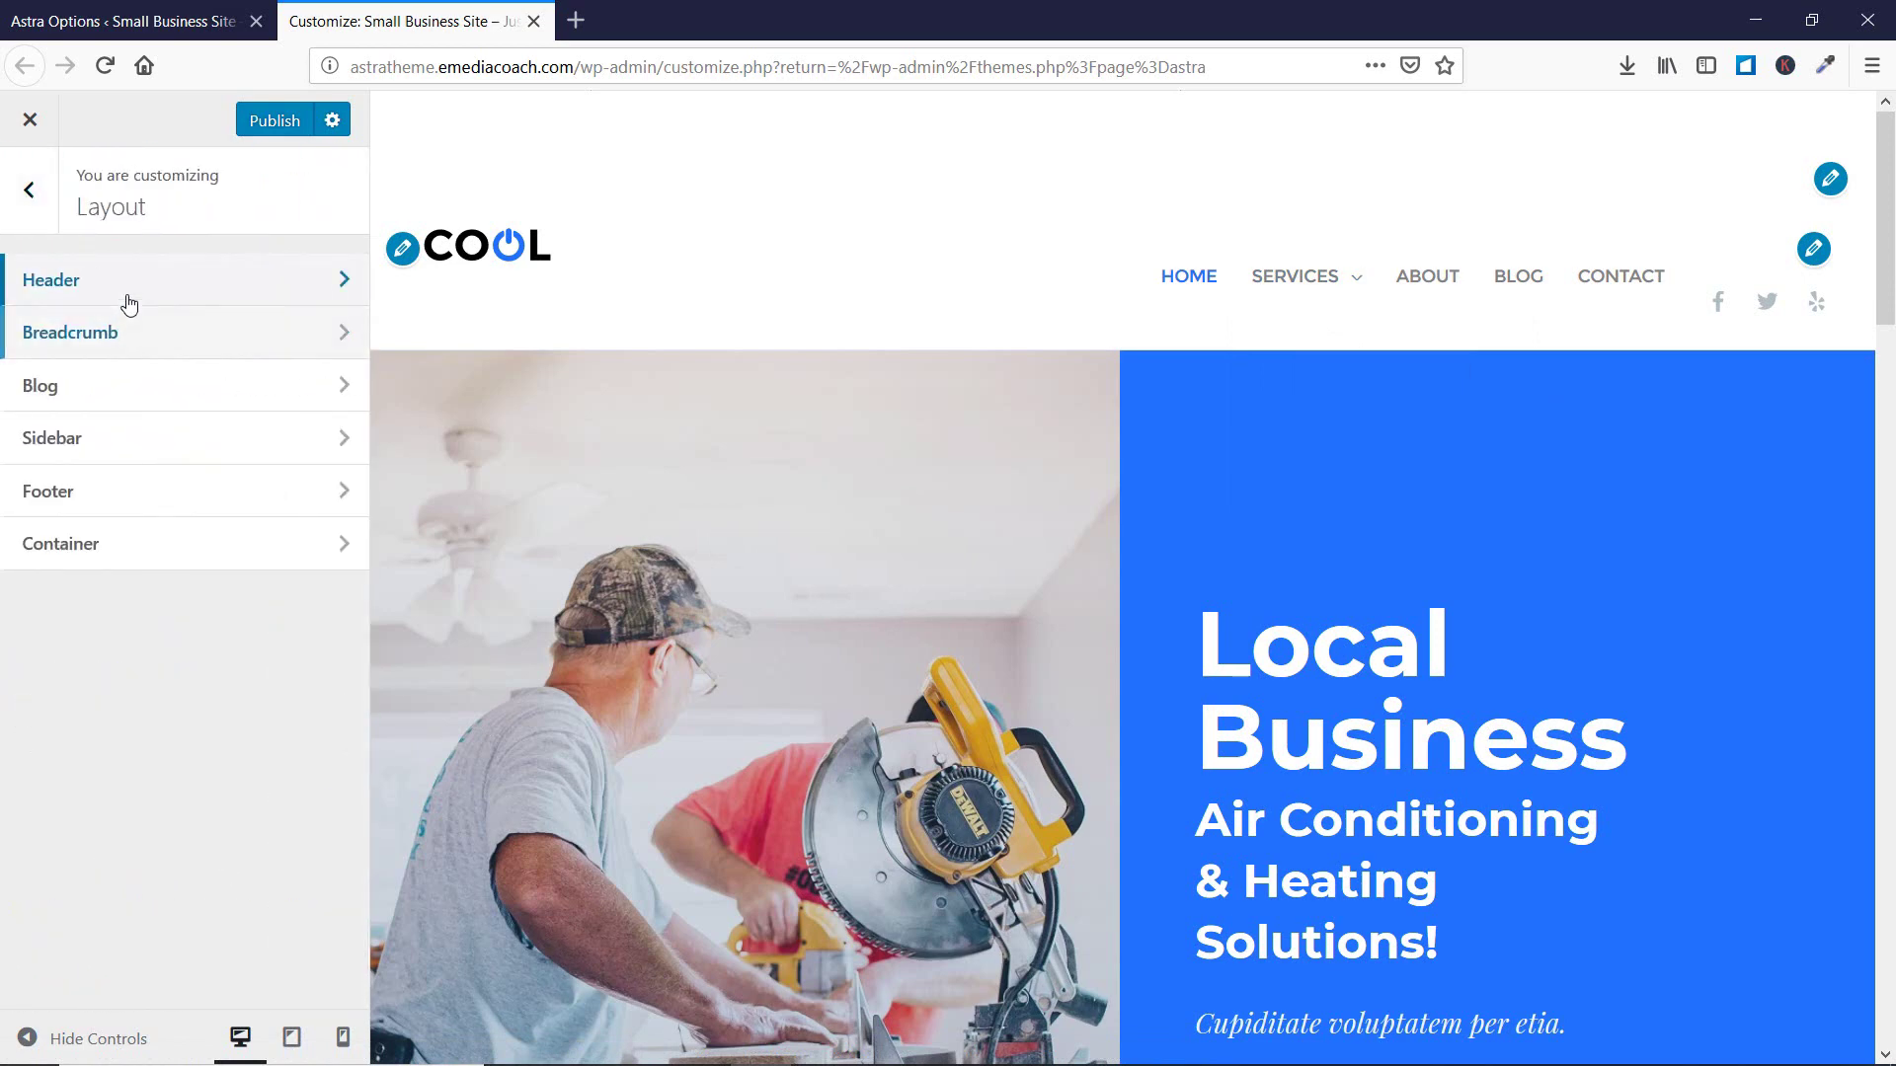
left_click(127, 293)
left_click(34, 221)
left_click(165, 387)
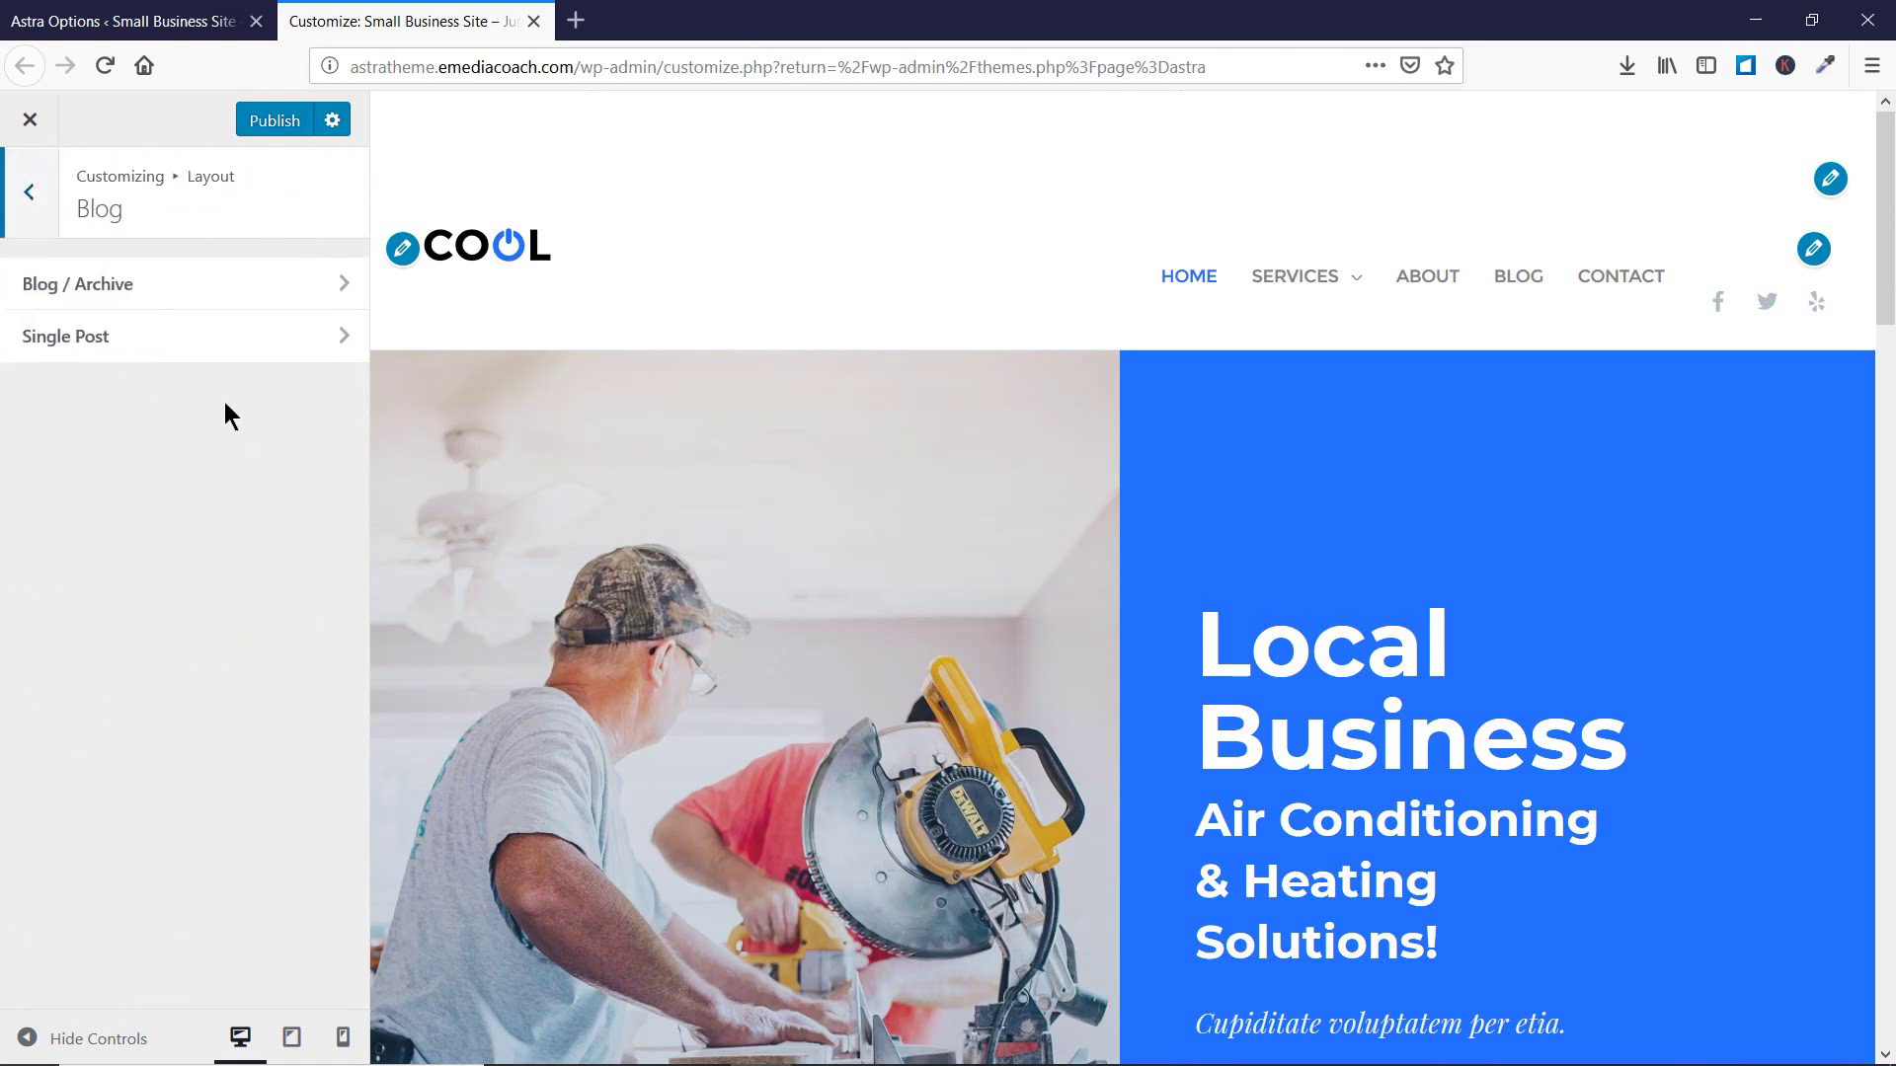
Load the site's Blog page in the preview and open the Spacing section of the Blog / Archive settings.
left_click(1530, 282)
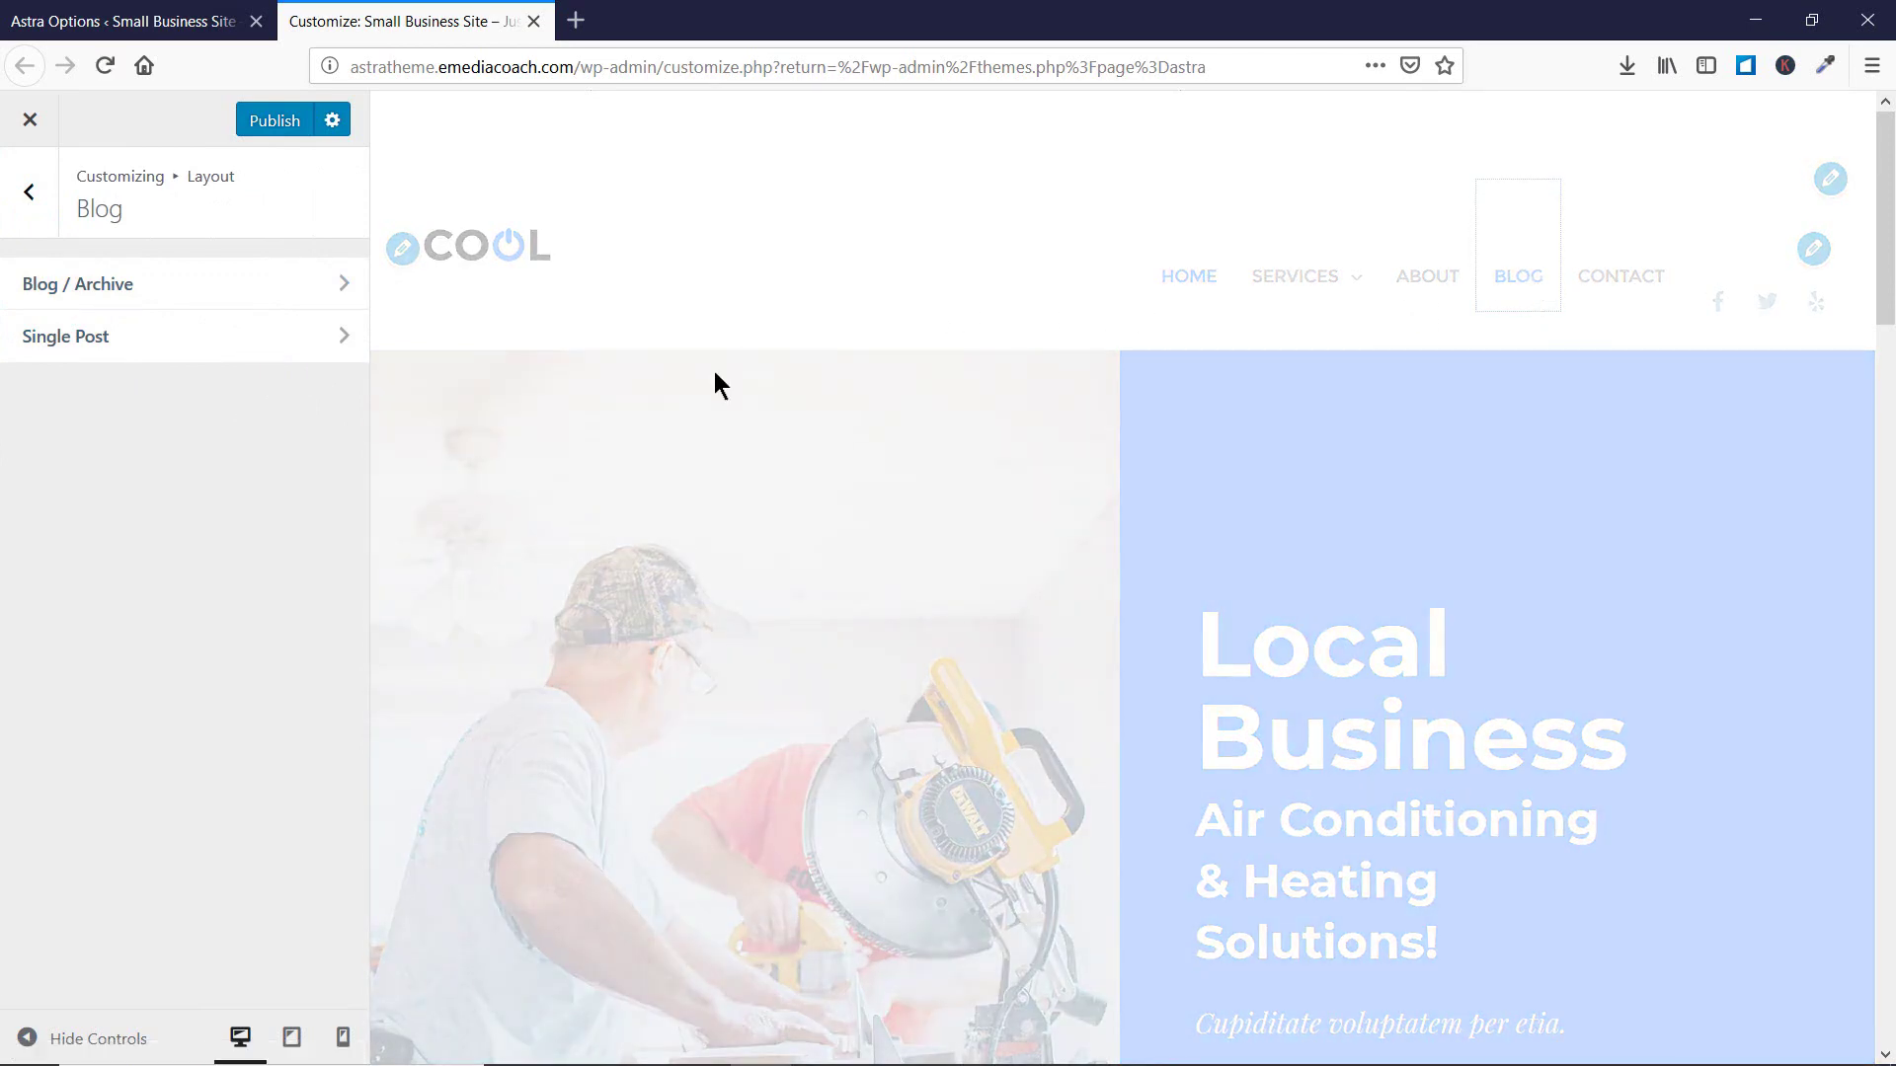
scroll(801, 482, "down", 3)
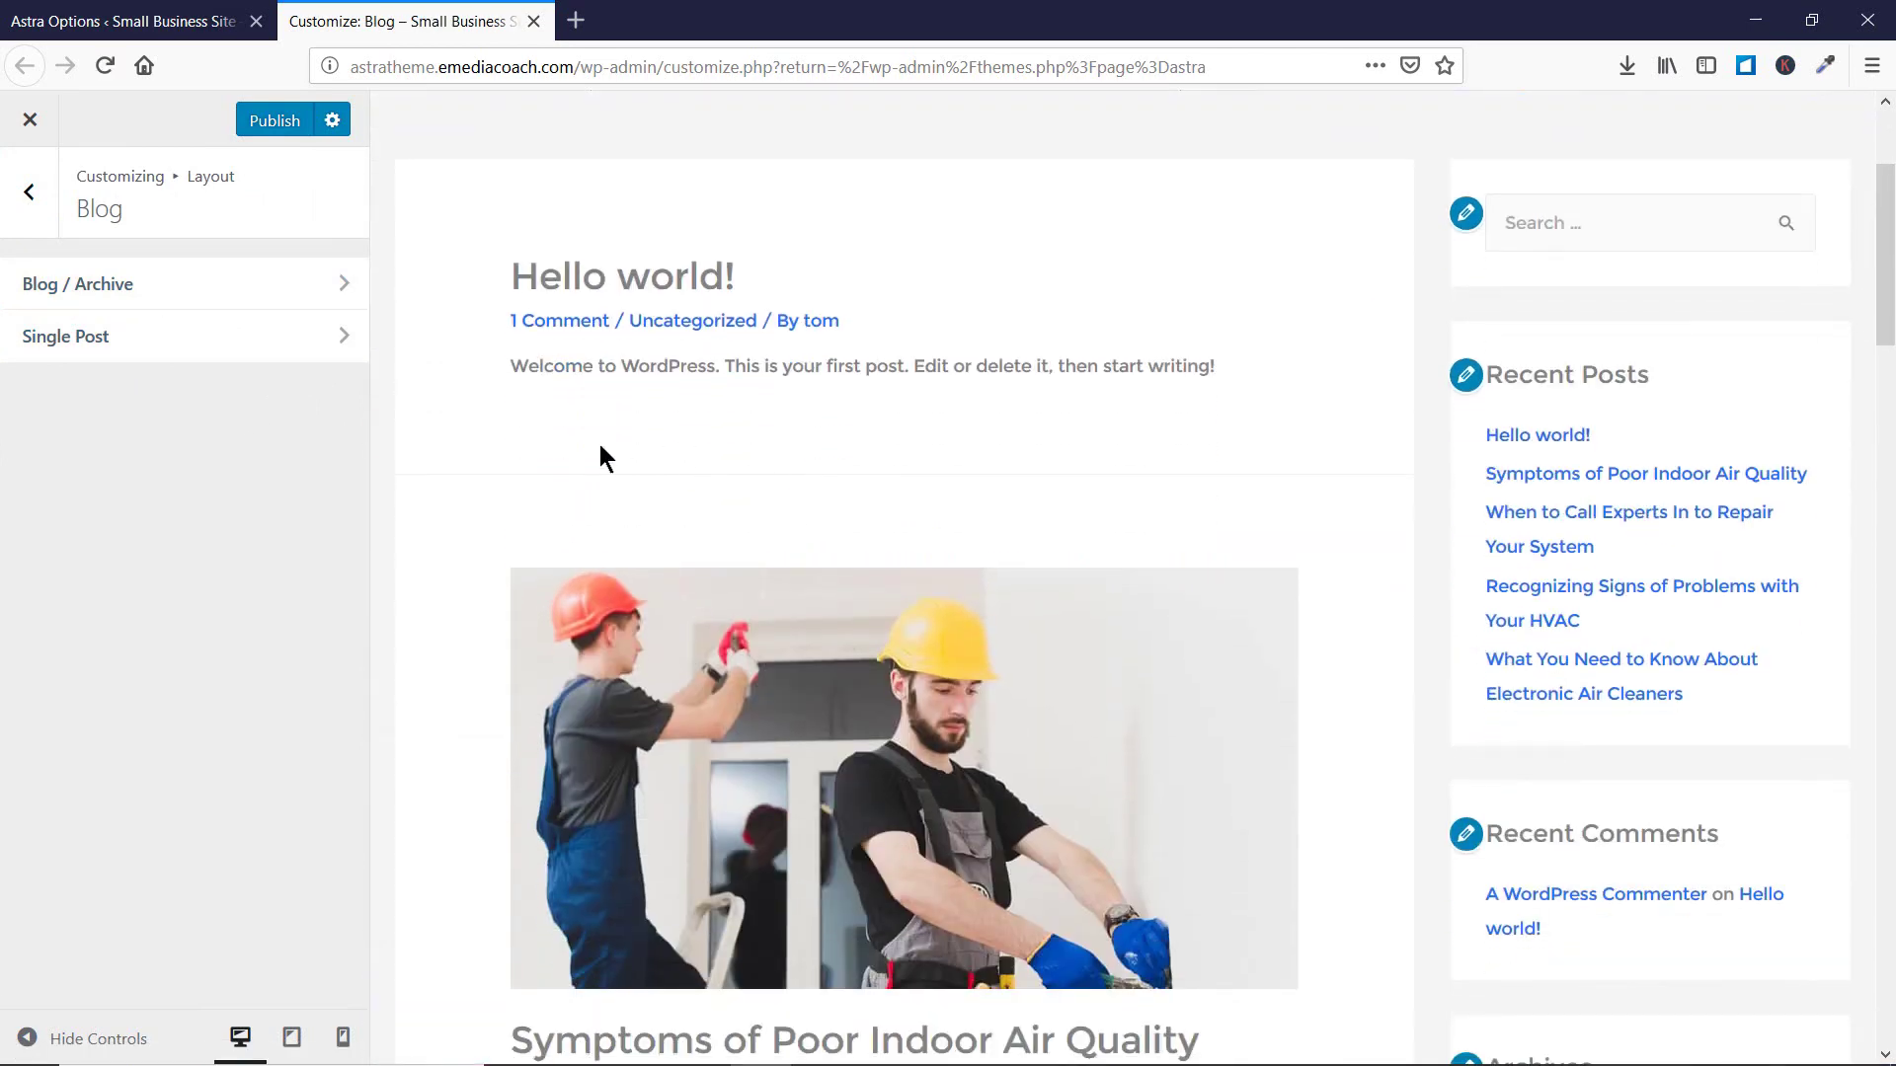
left_click(147, 305)
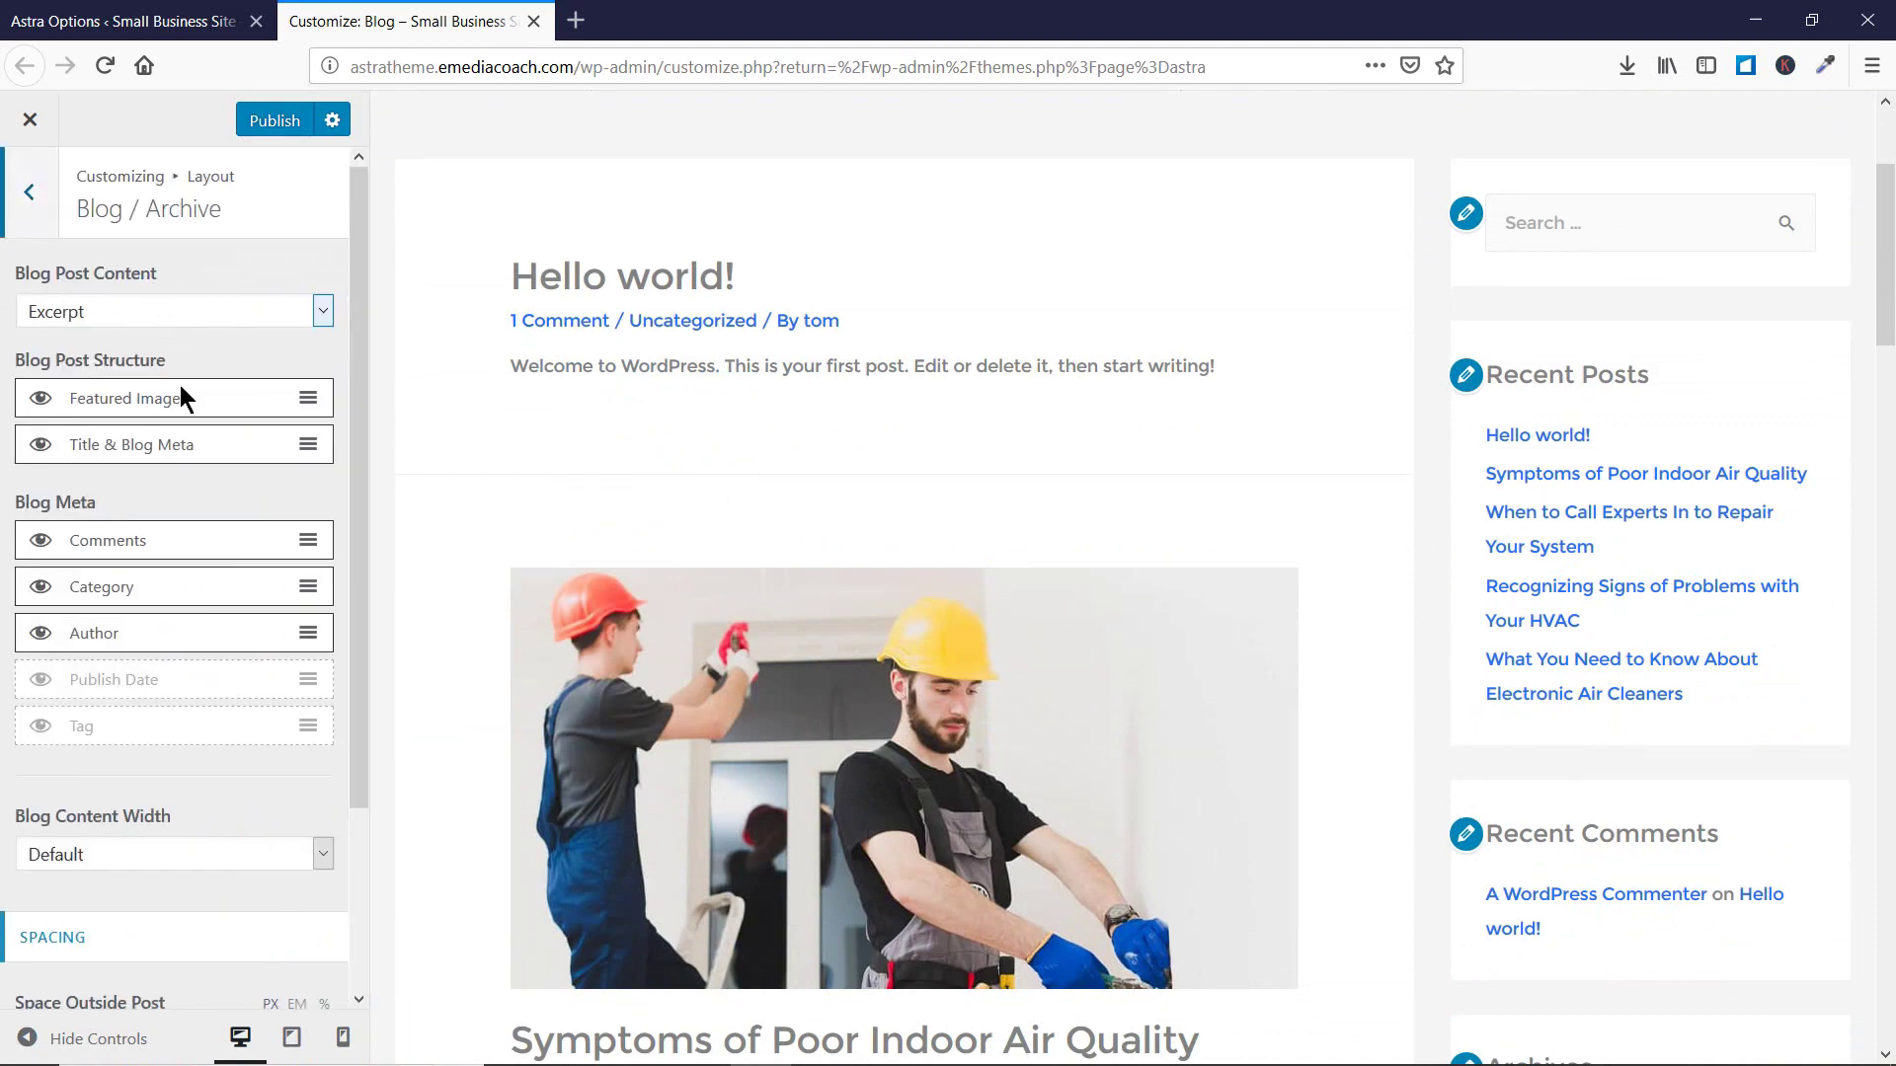
scroll(182, 389, "down", 3)
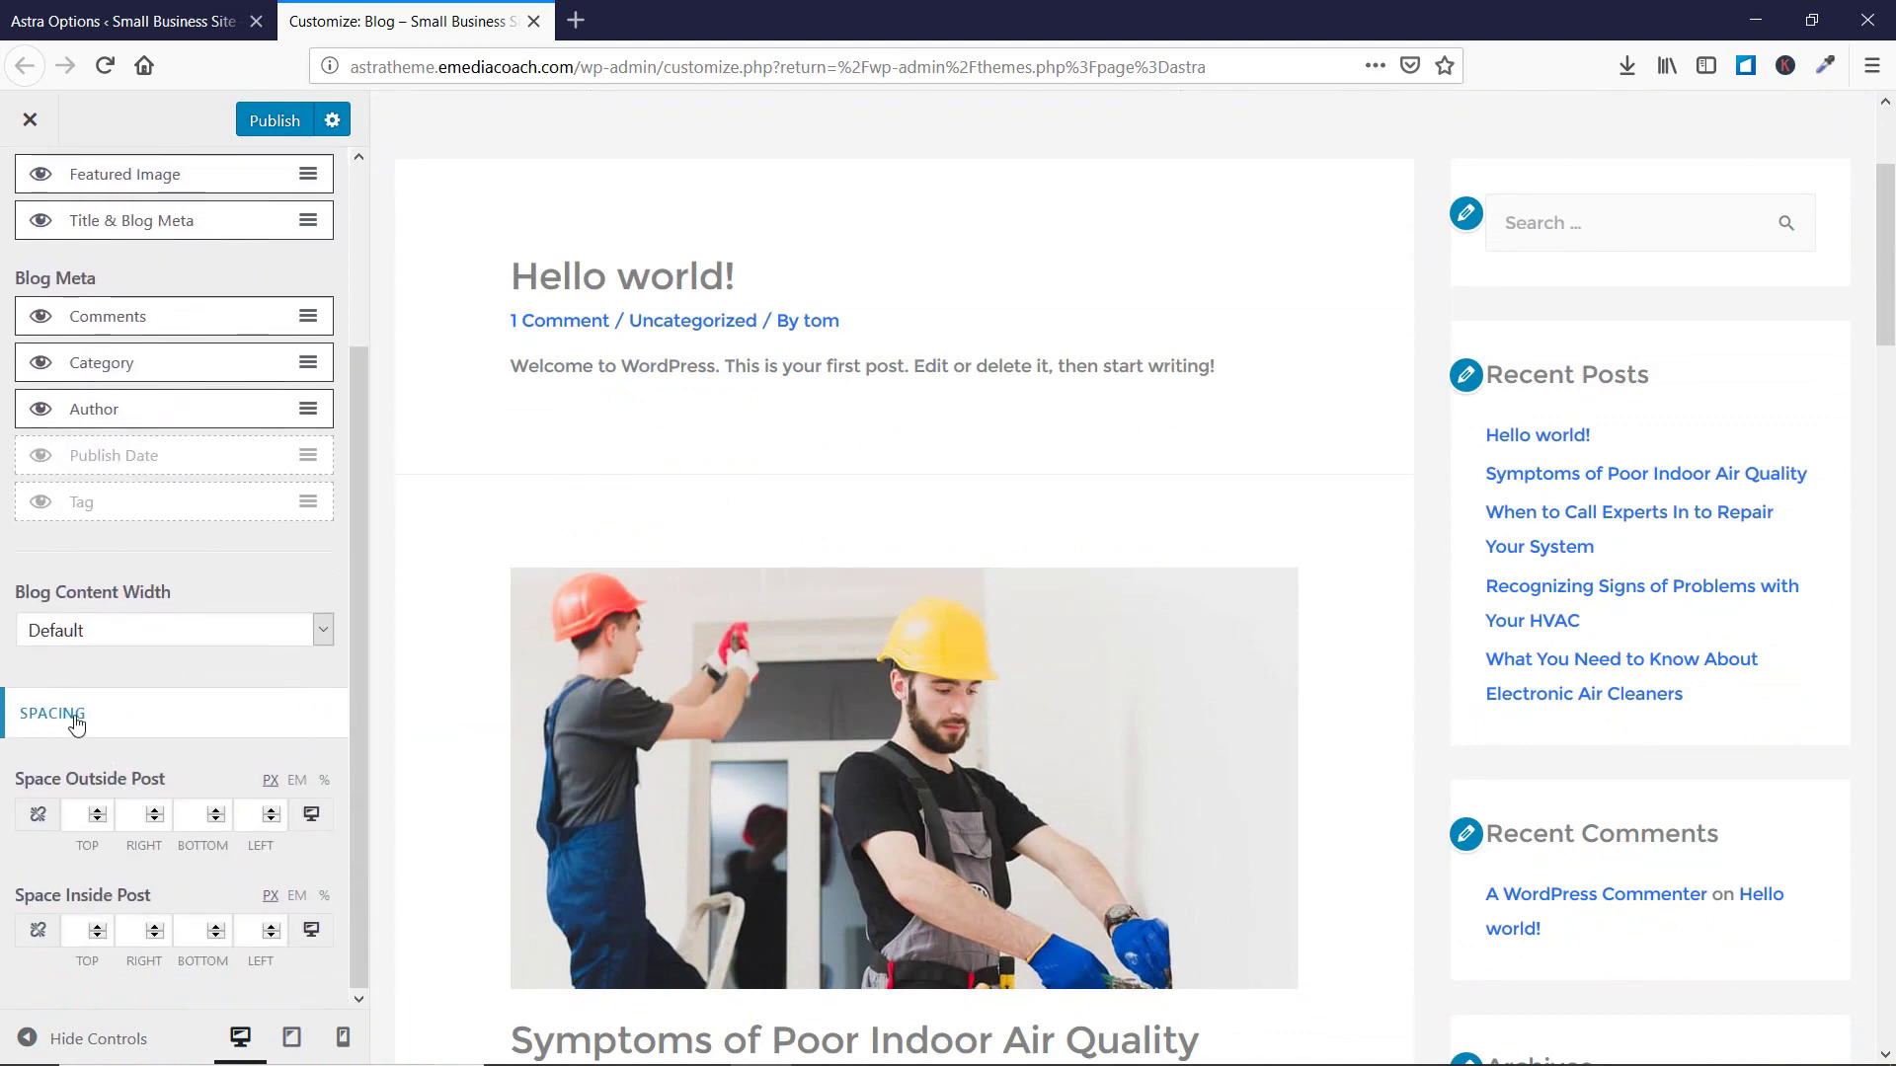
Try top Space Outside Post values of 50 px and 100 px on the blog page.
left_click(80, 817)
type("5")
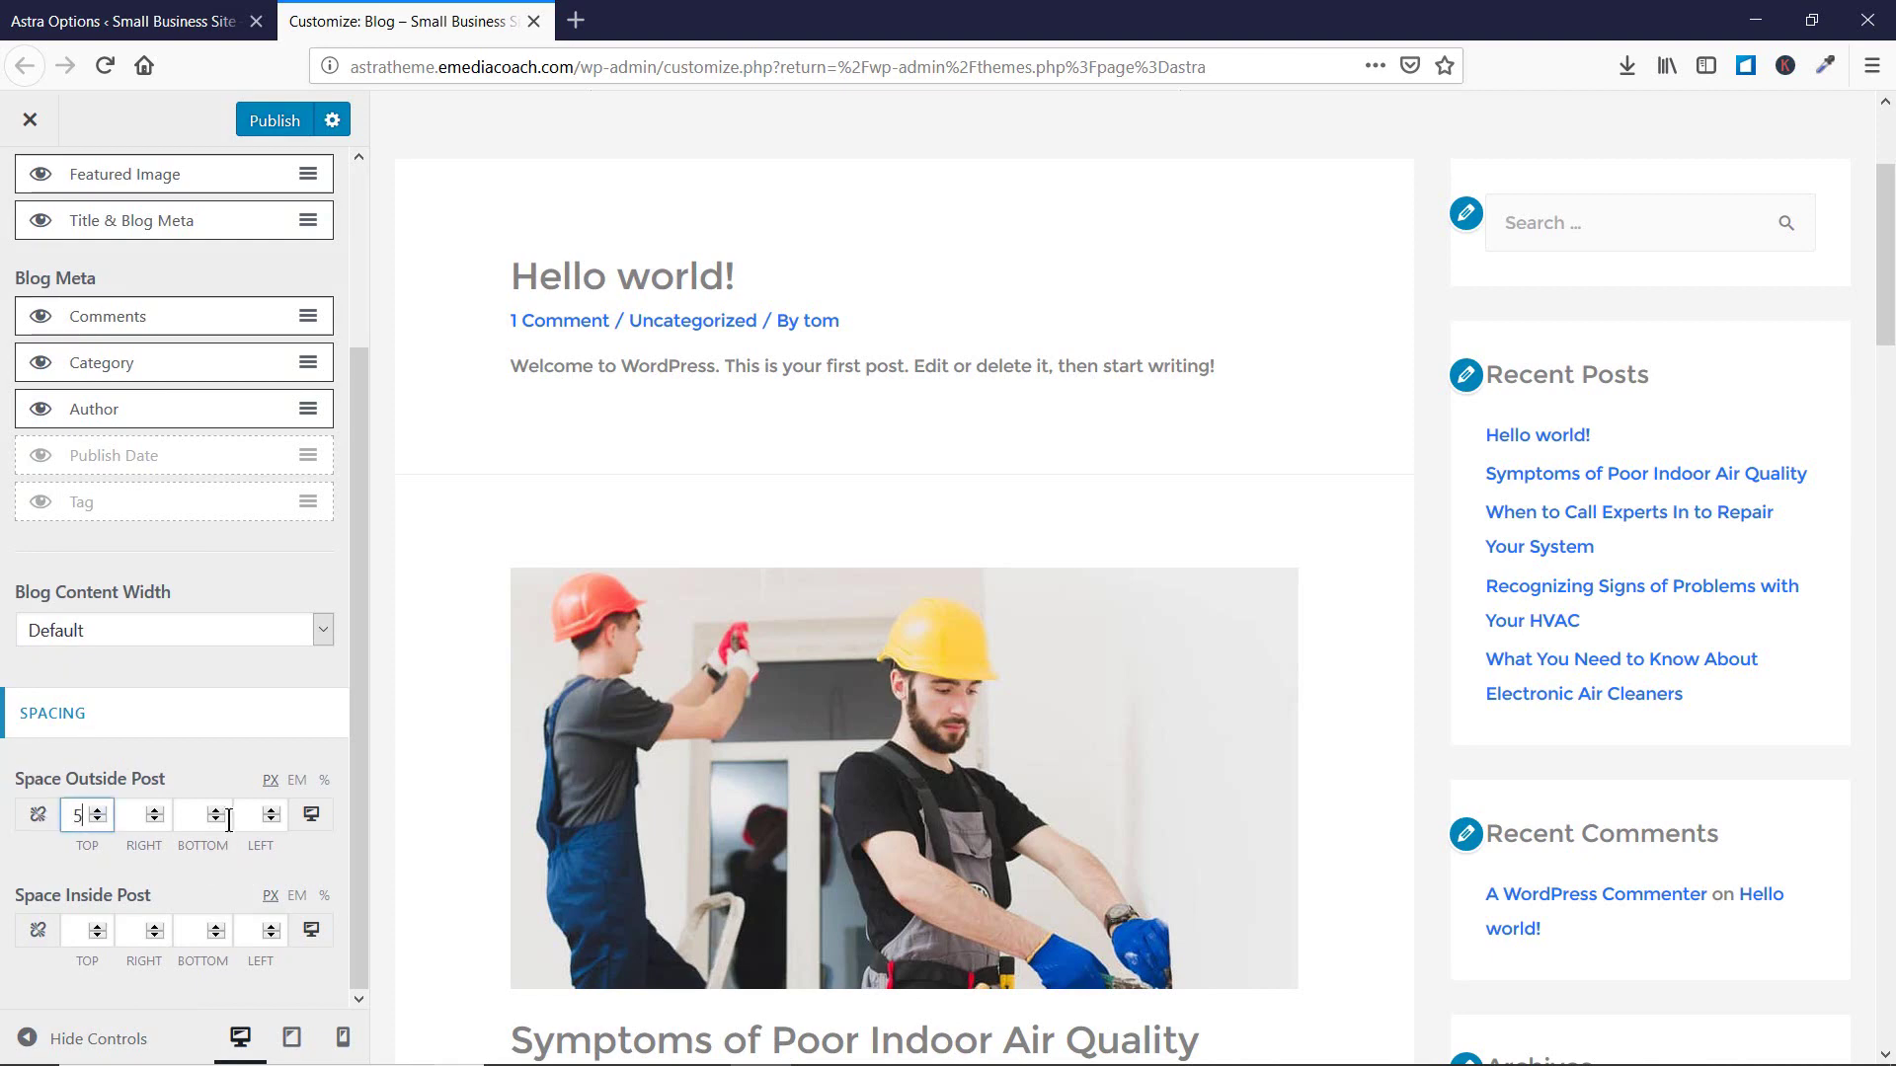
type("0")
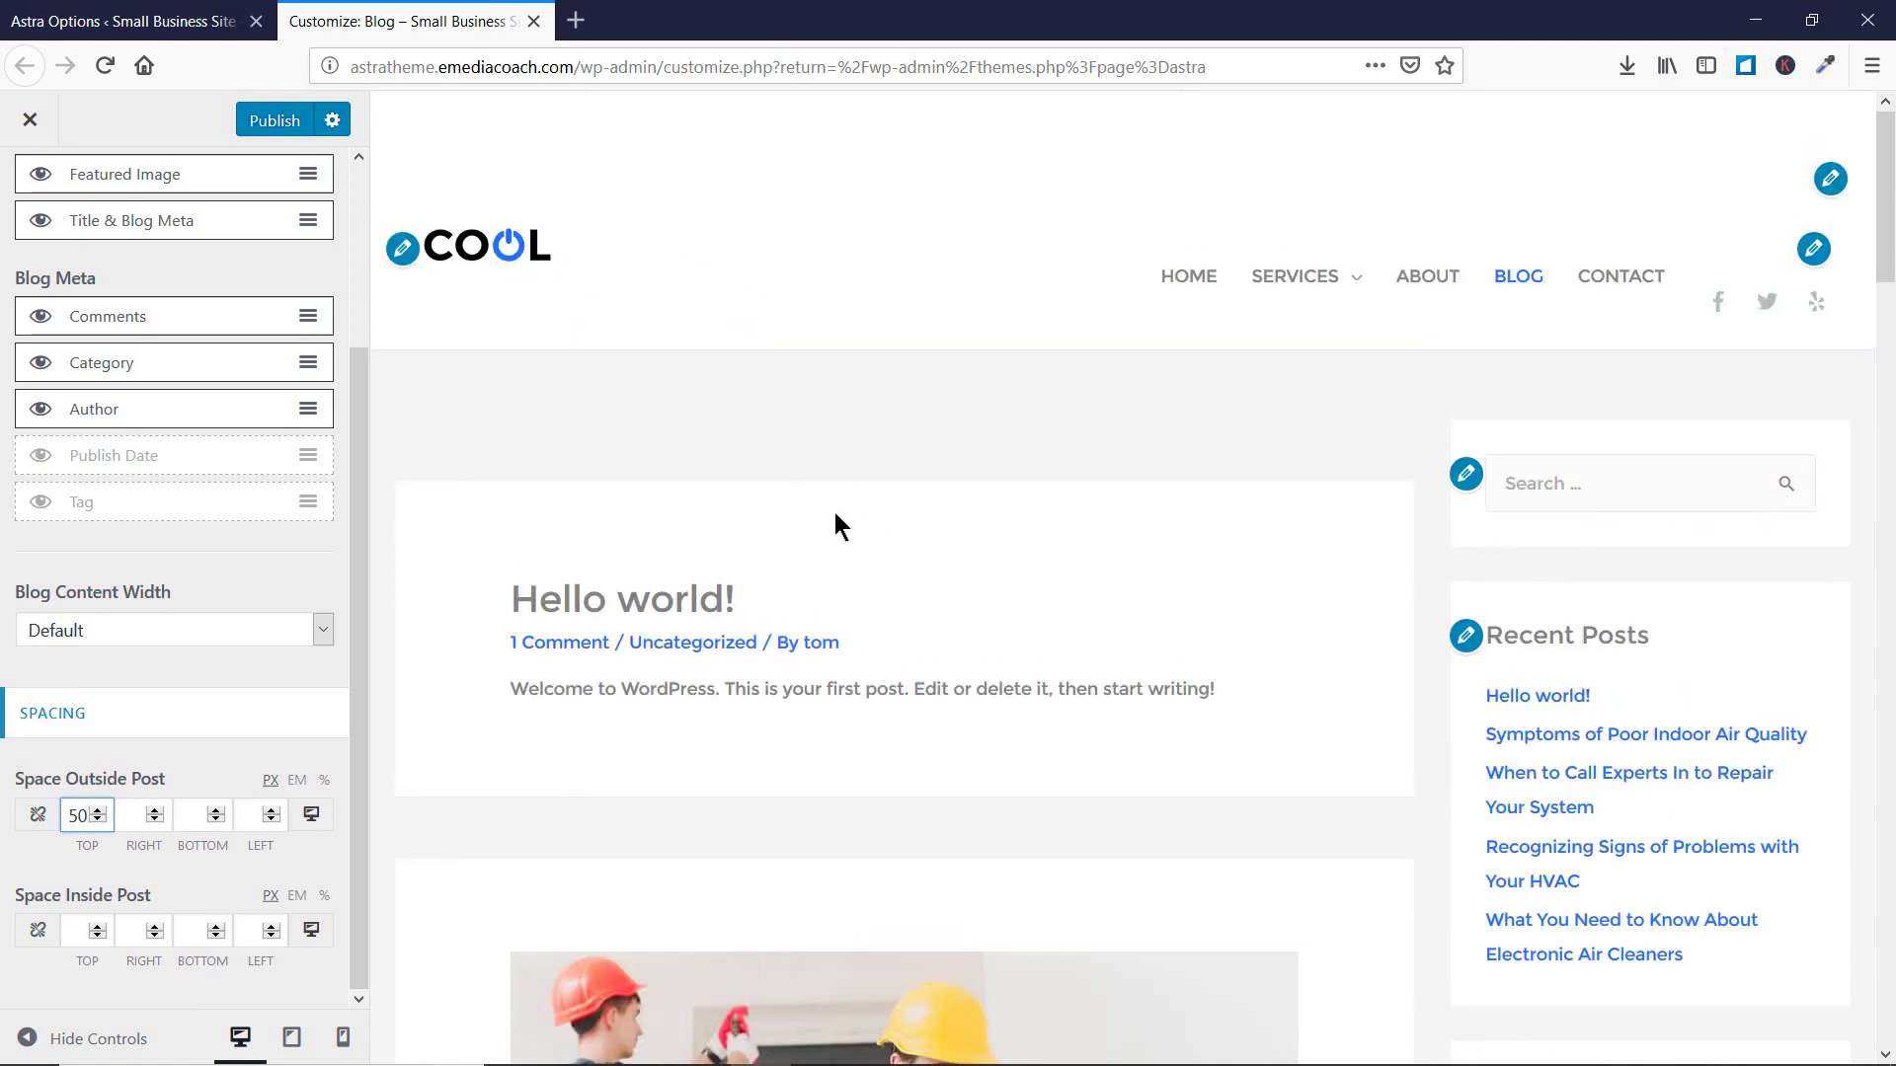
double_click(73, 819)
type("10")
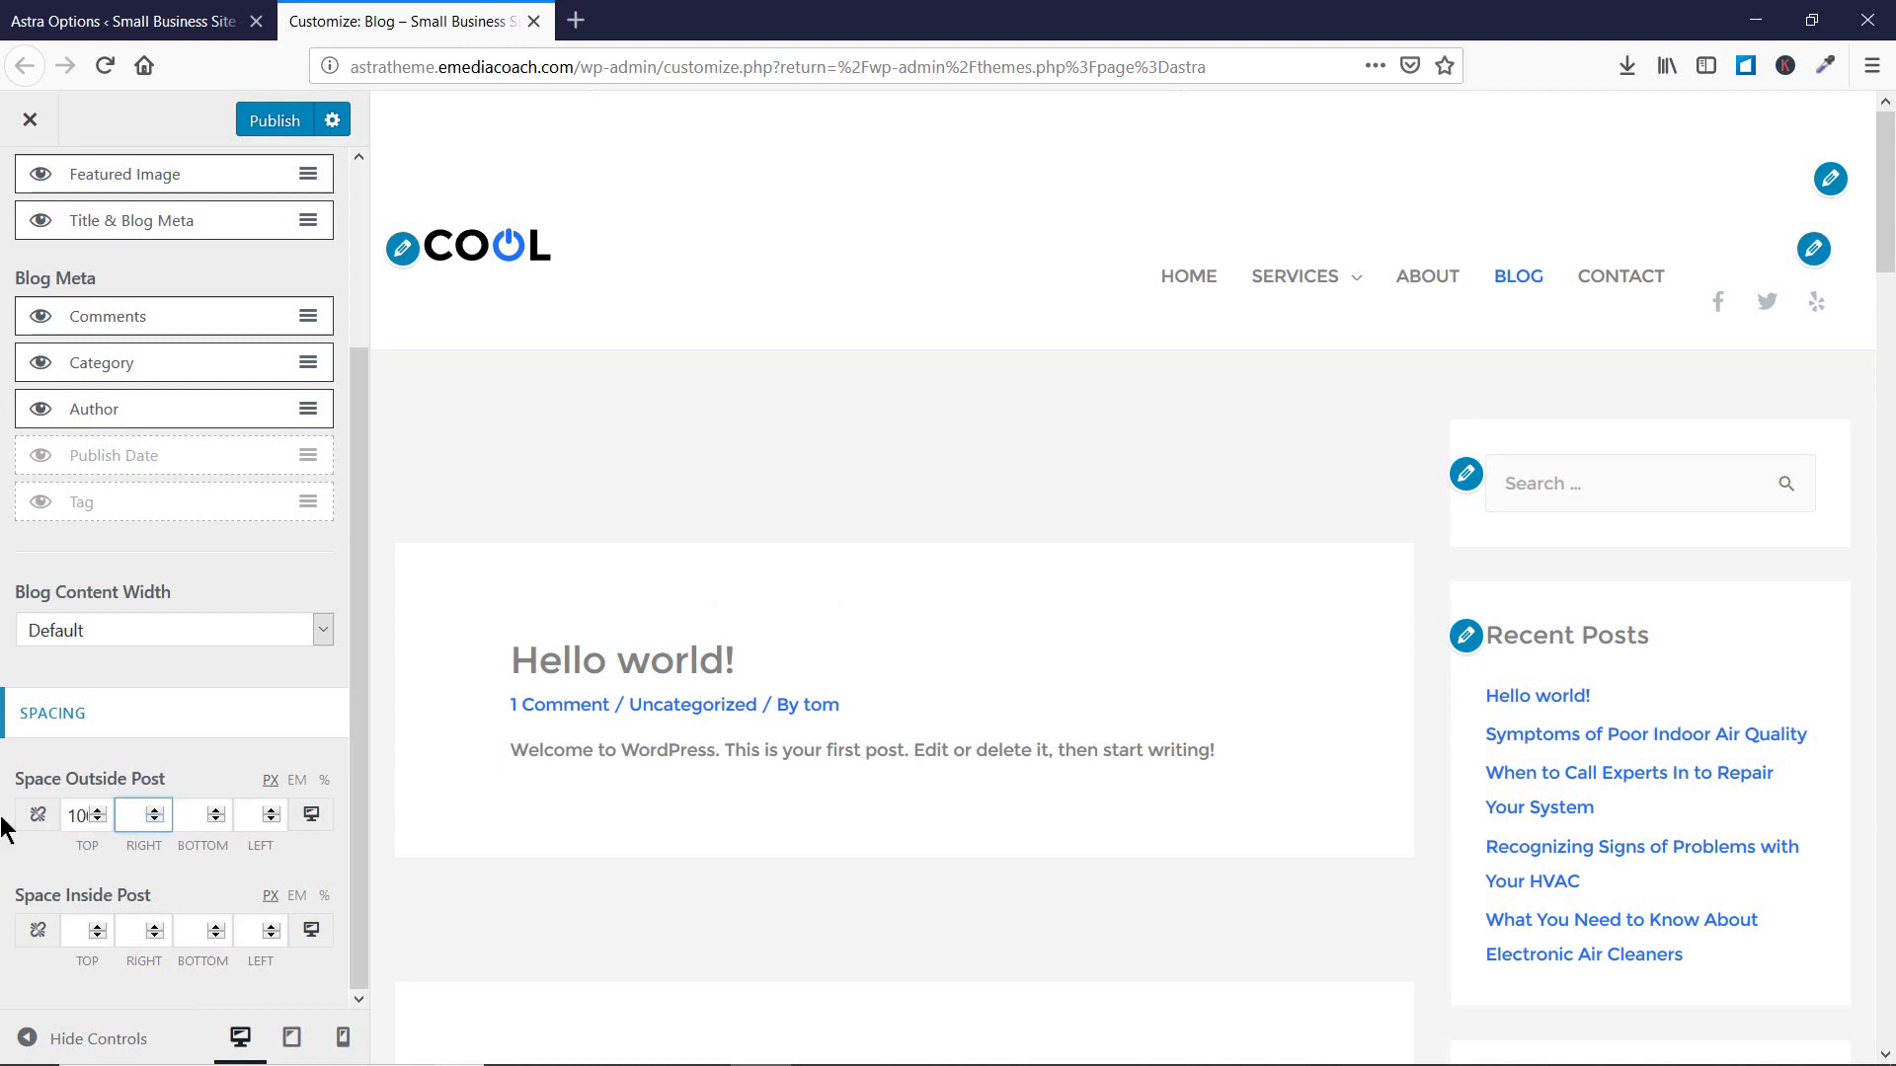
Link the four Space Outside Post sides, set them all to 100 px and check the spacing between blog posts.
left_click(34, 816)
left_click(126, 813)
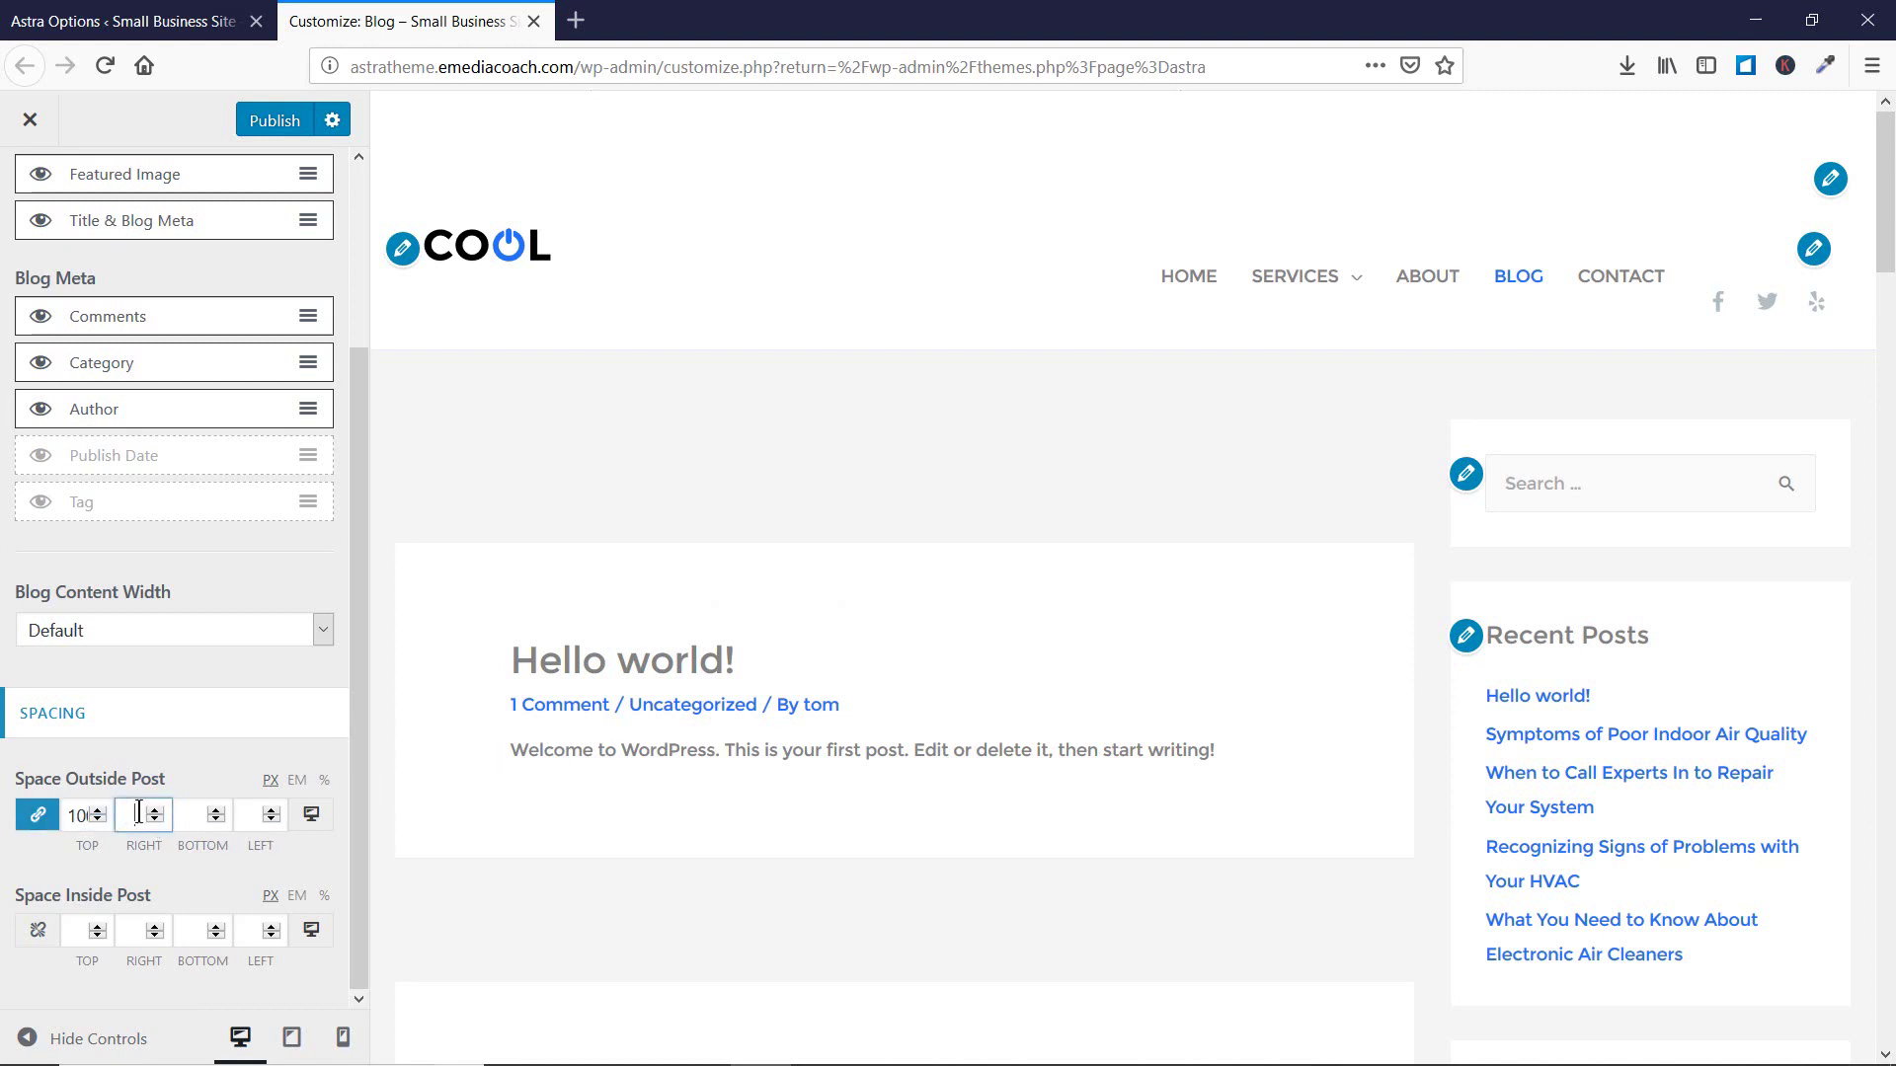
type("100")
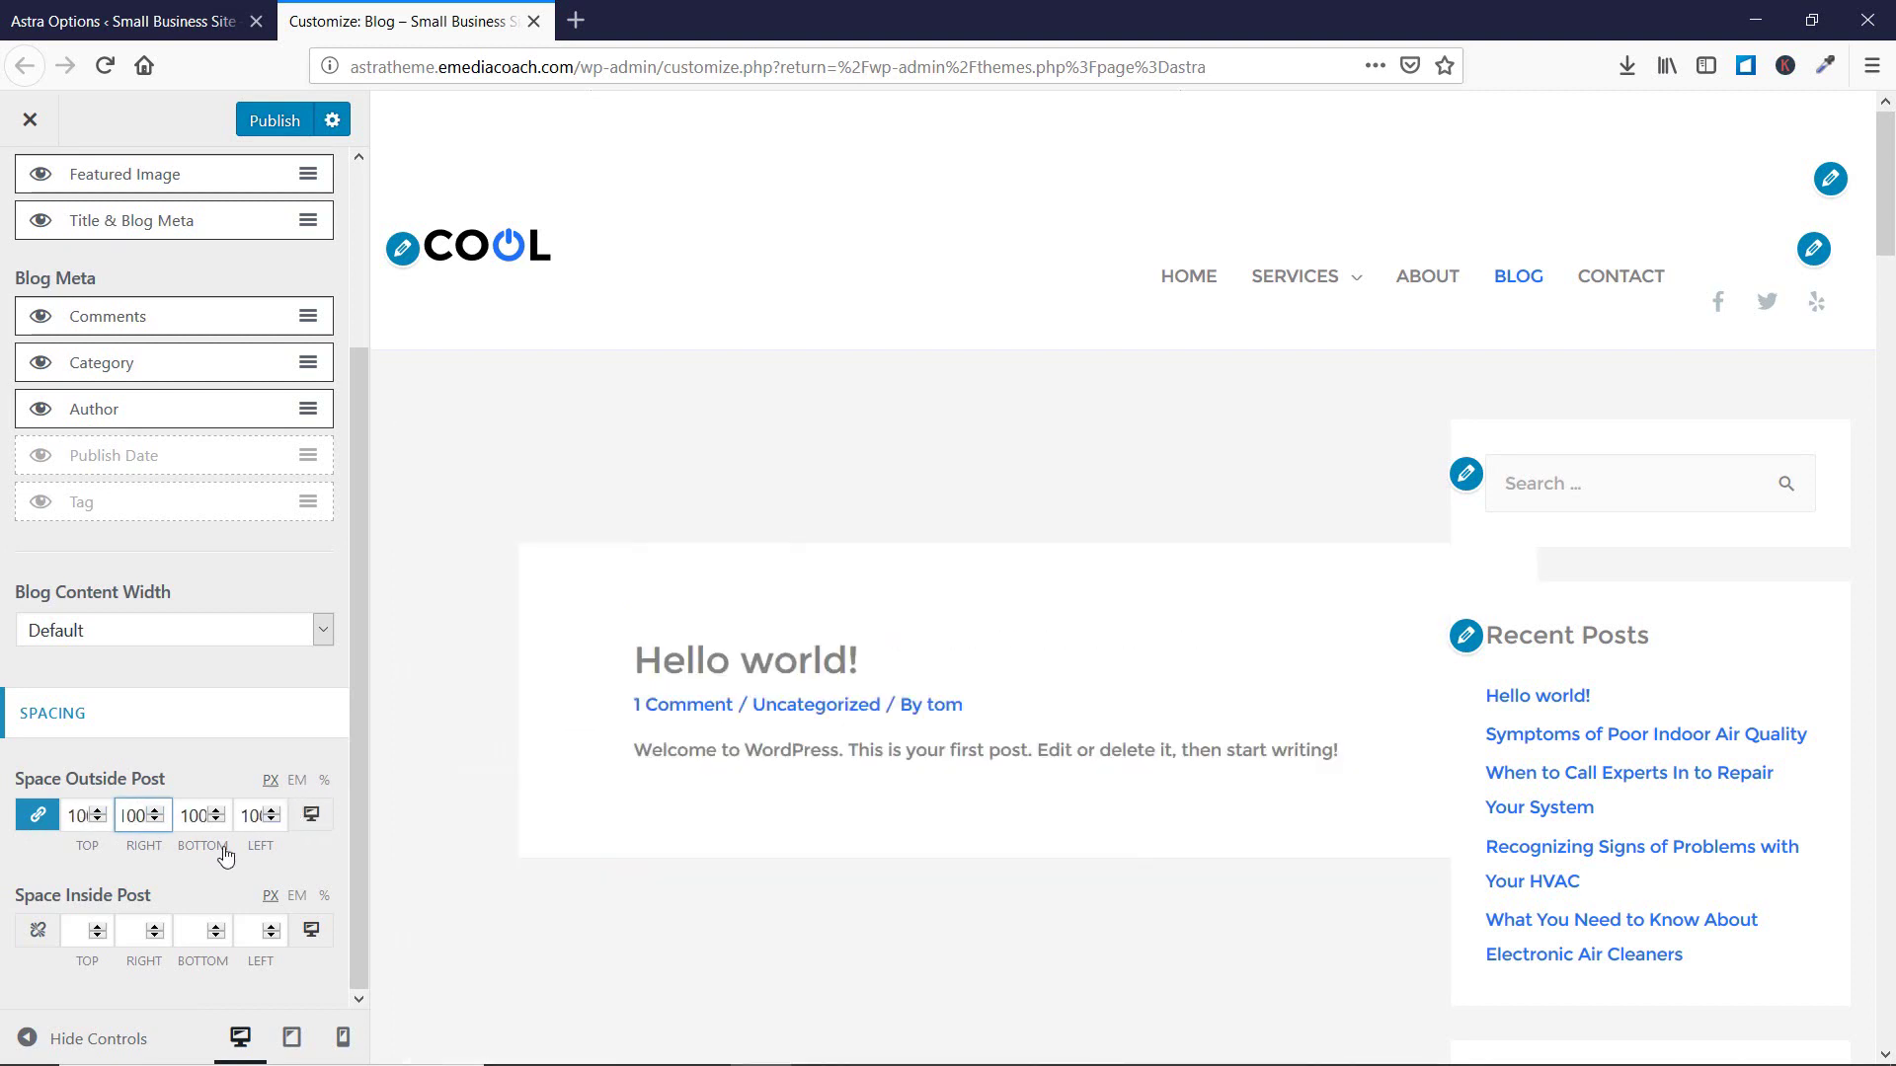
scroll(1037, 653, "down", 3)
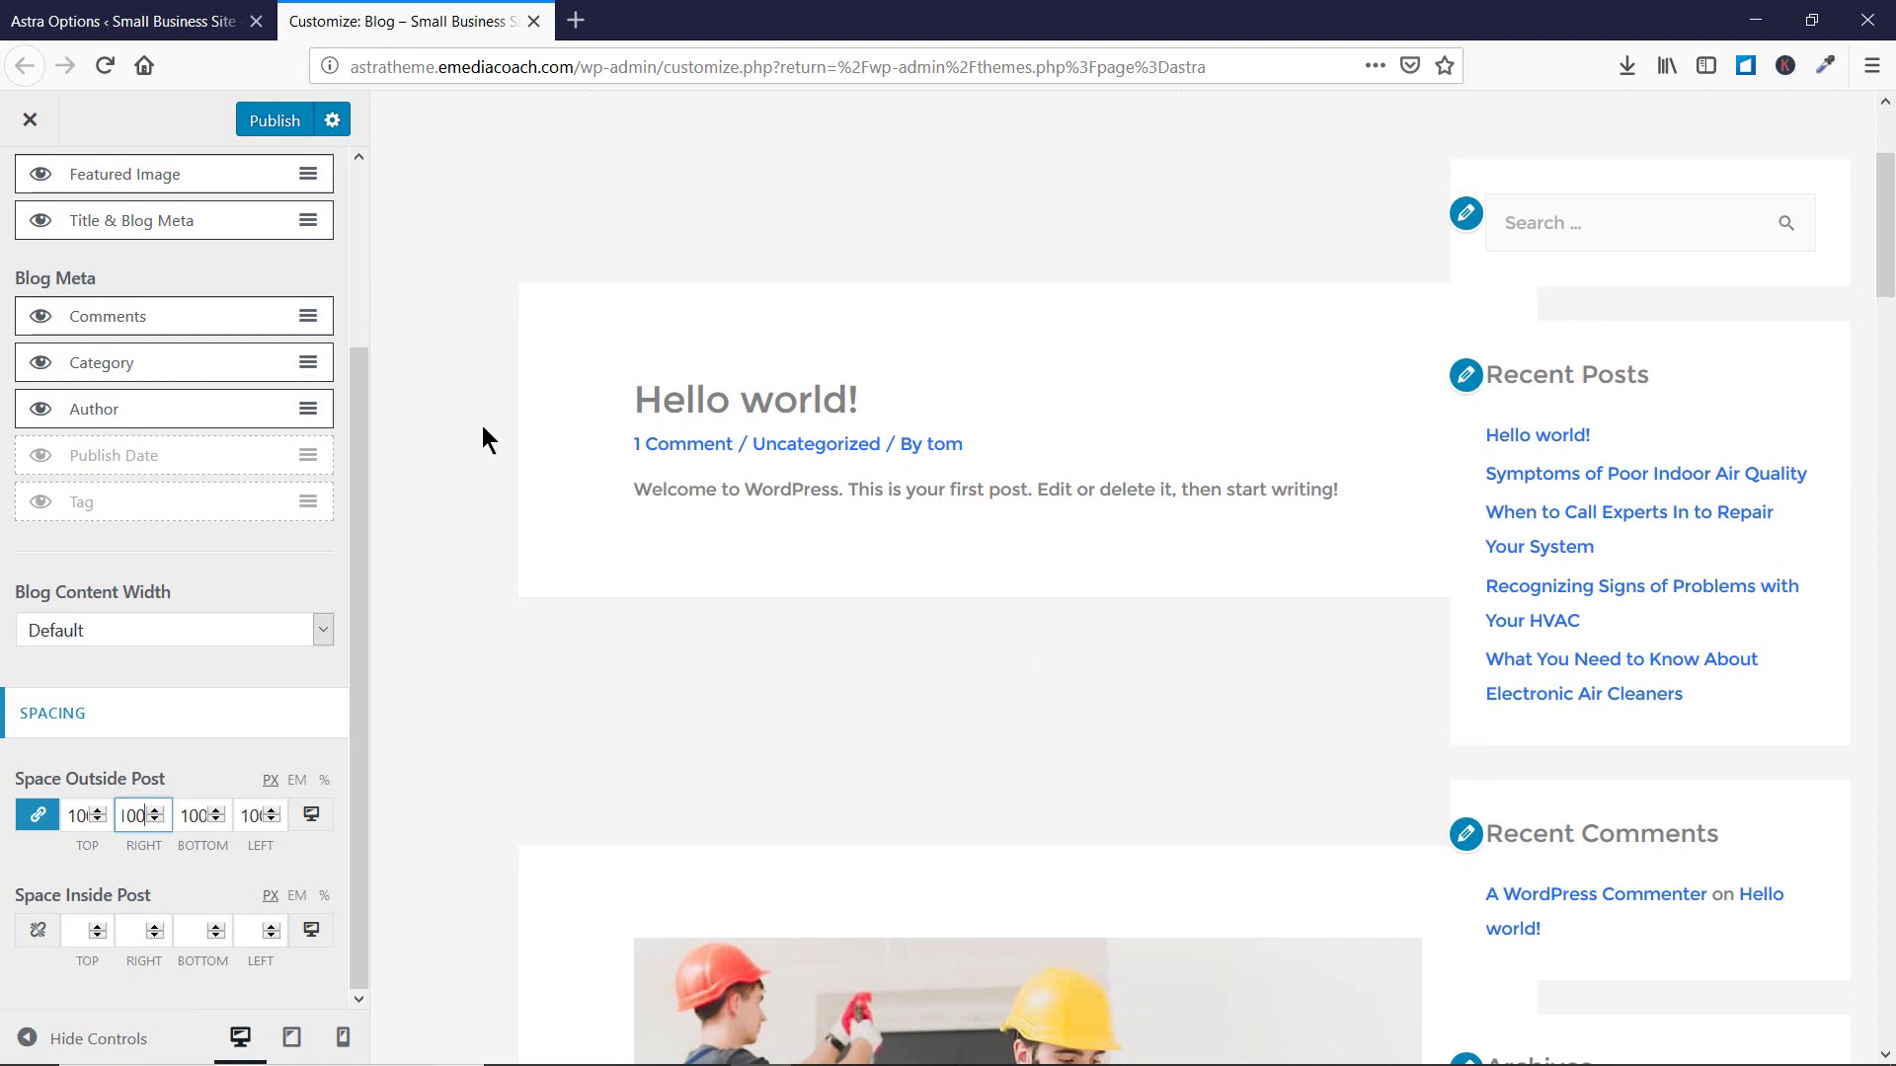
scroll(553, 400, "up", 3)
scroll(1363, 610, "down", 2)
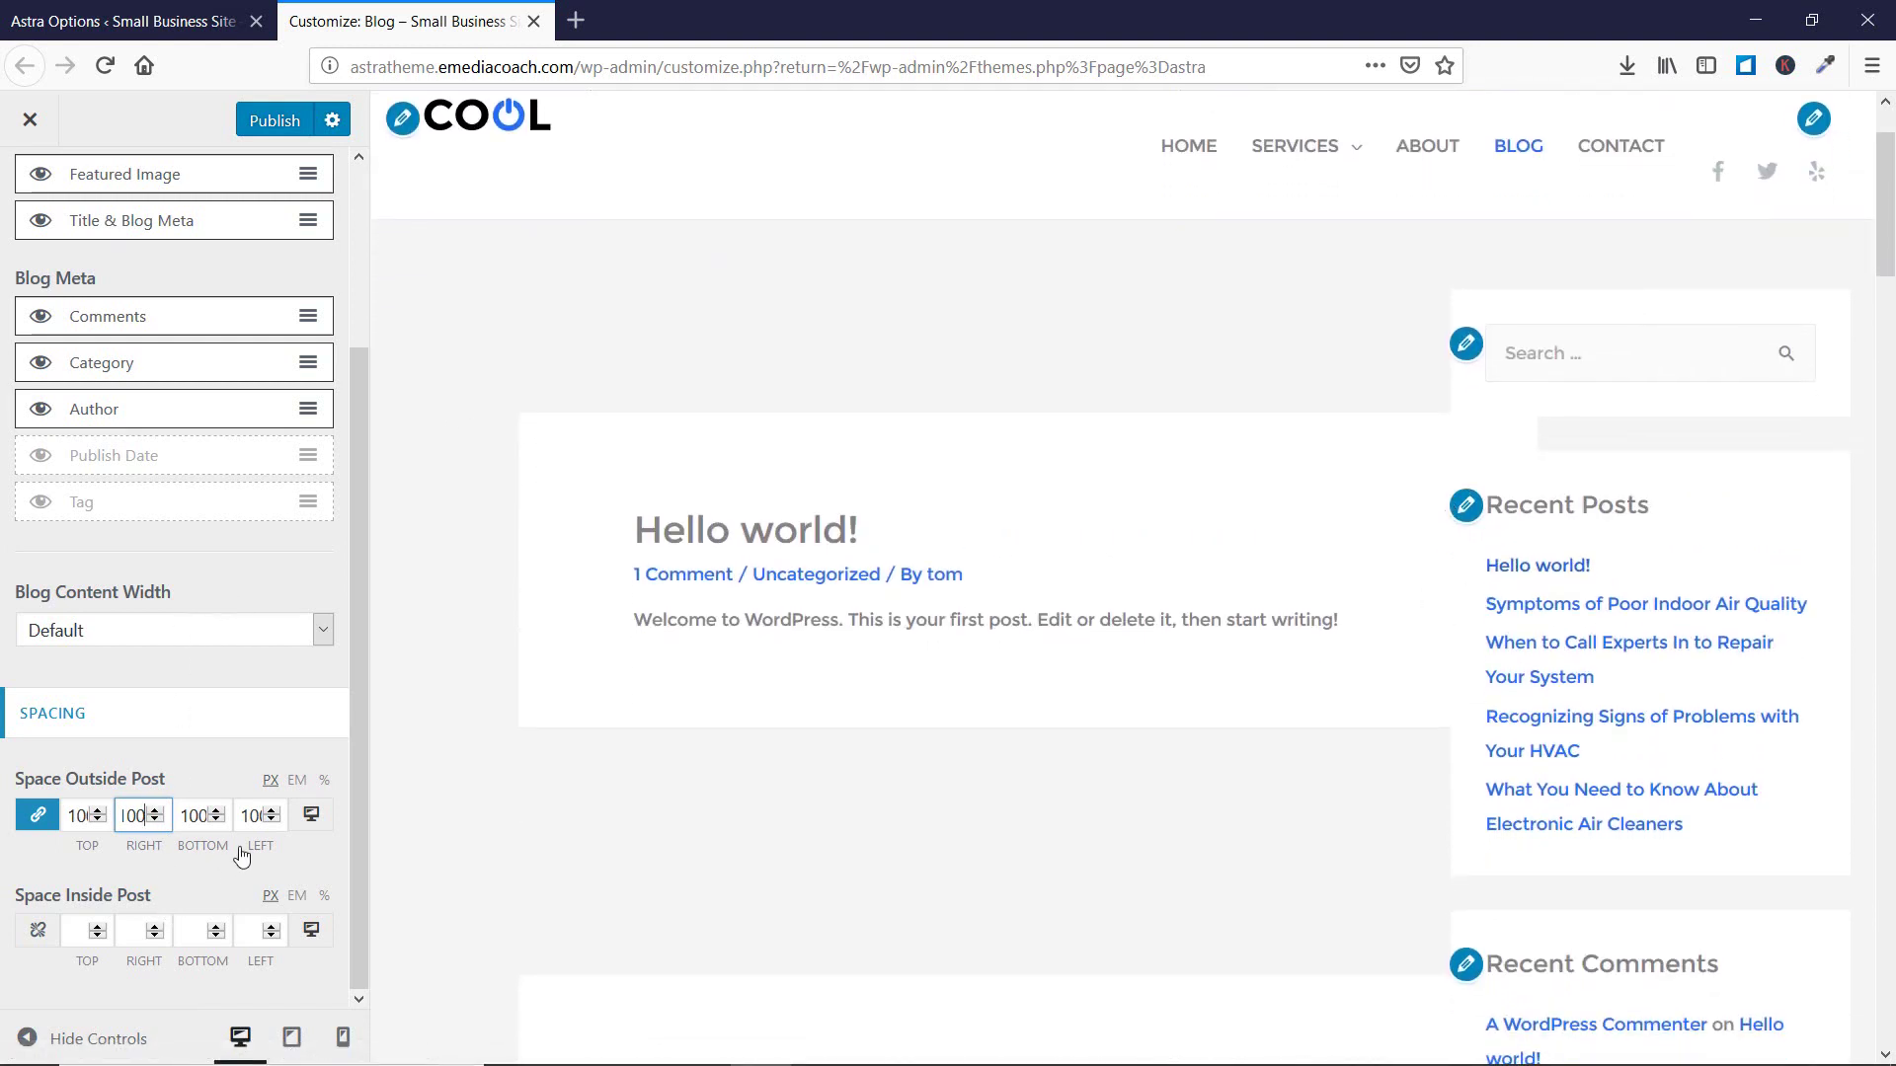
Switch the Space Outside Post unit to percent and back to pixels, and set all four linked sides to 30 px.
left_click(324, 781)
left_click(270, 780)
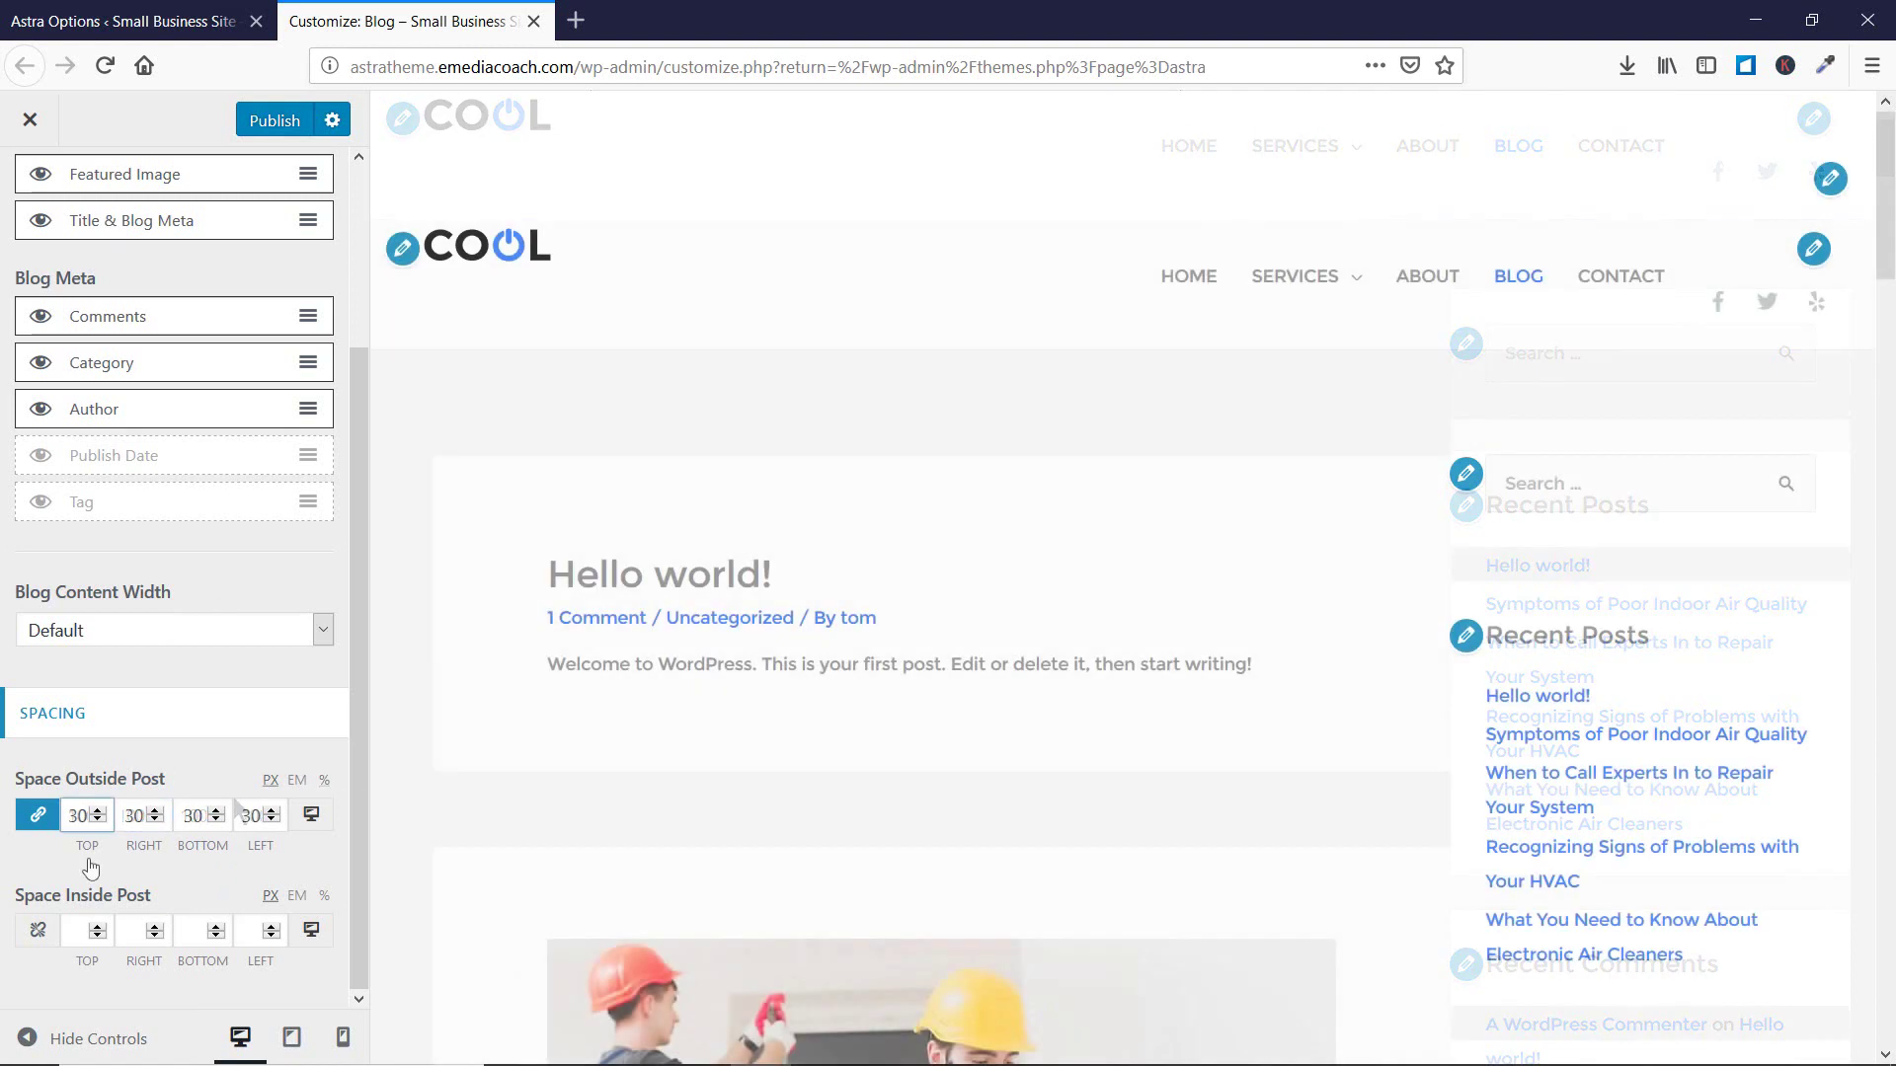
Try a top Space Inside Post value of 50 px and set it to 100 px for the blog posts.
left_click(81, 938)
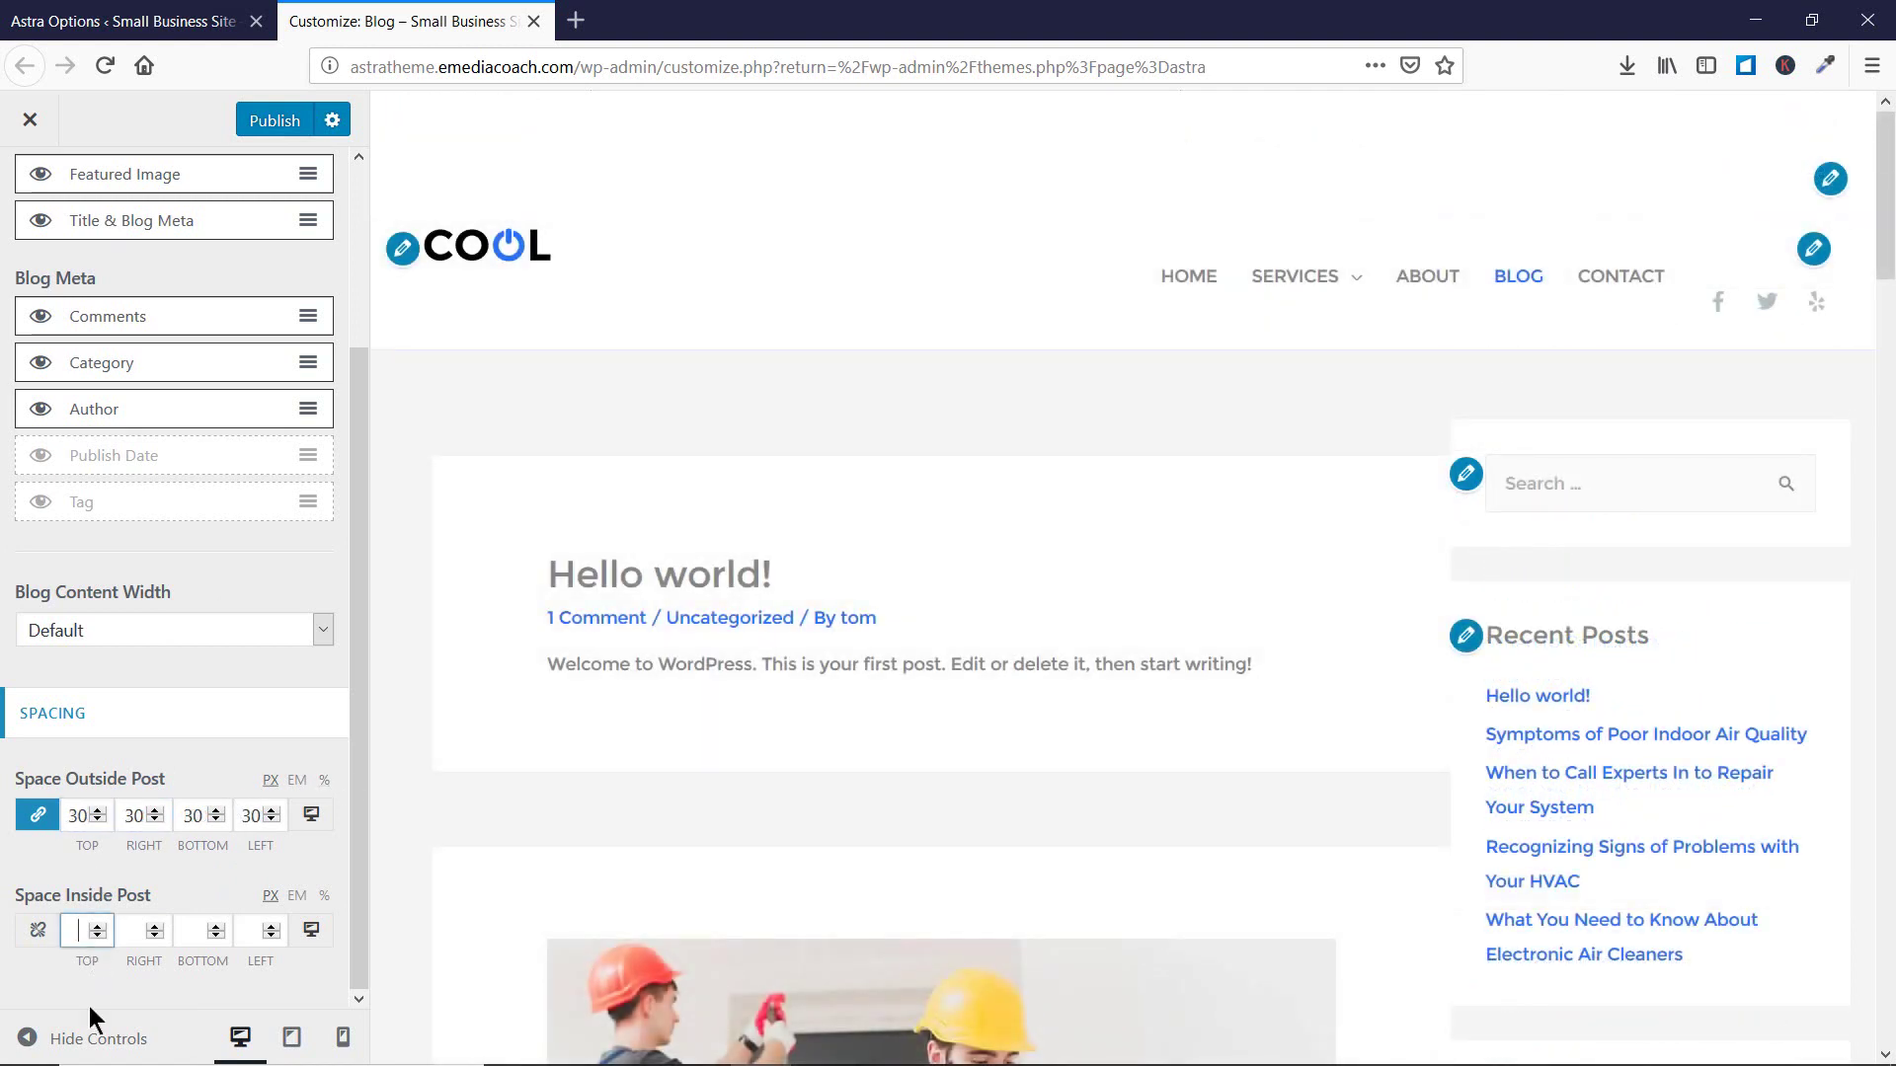
type("50")
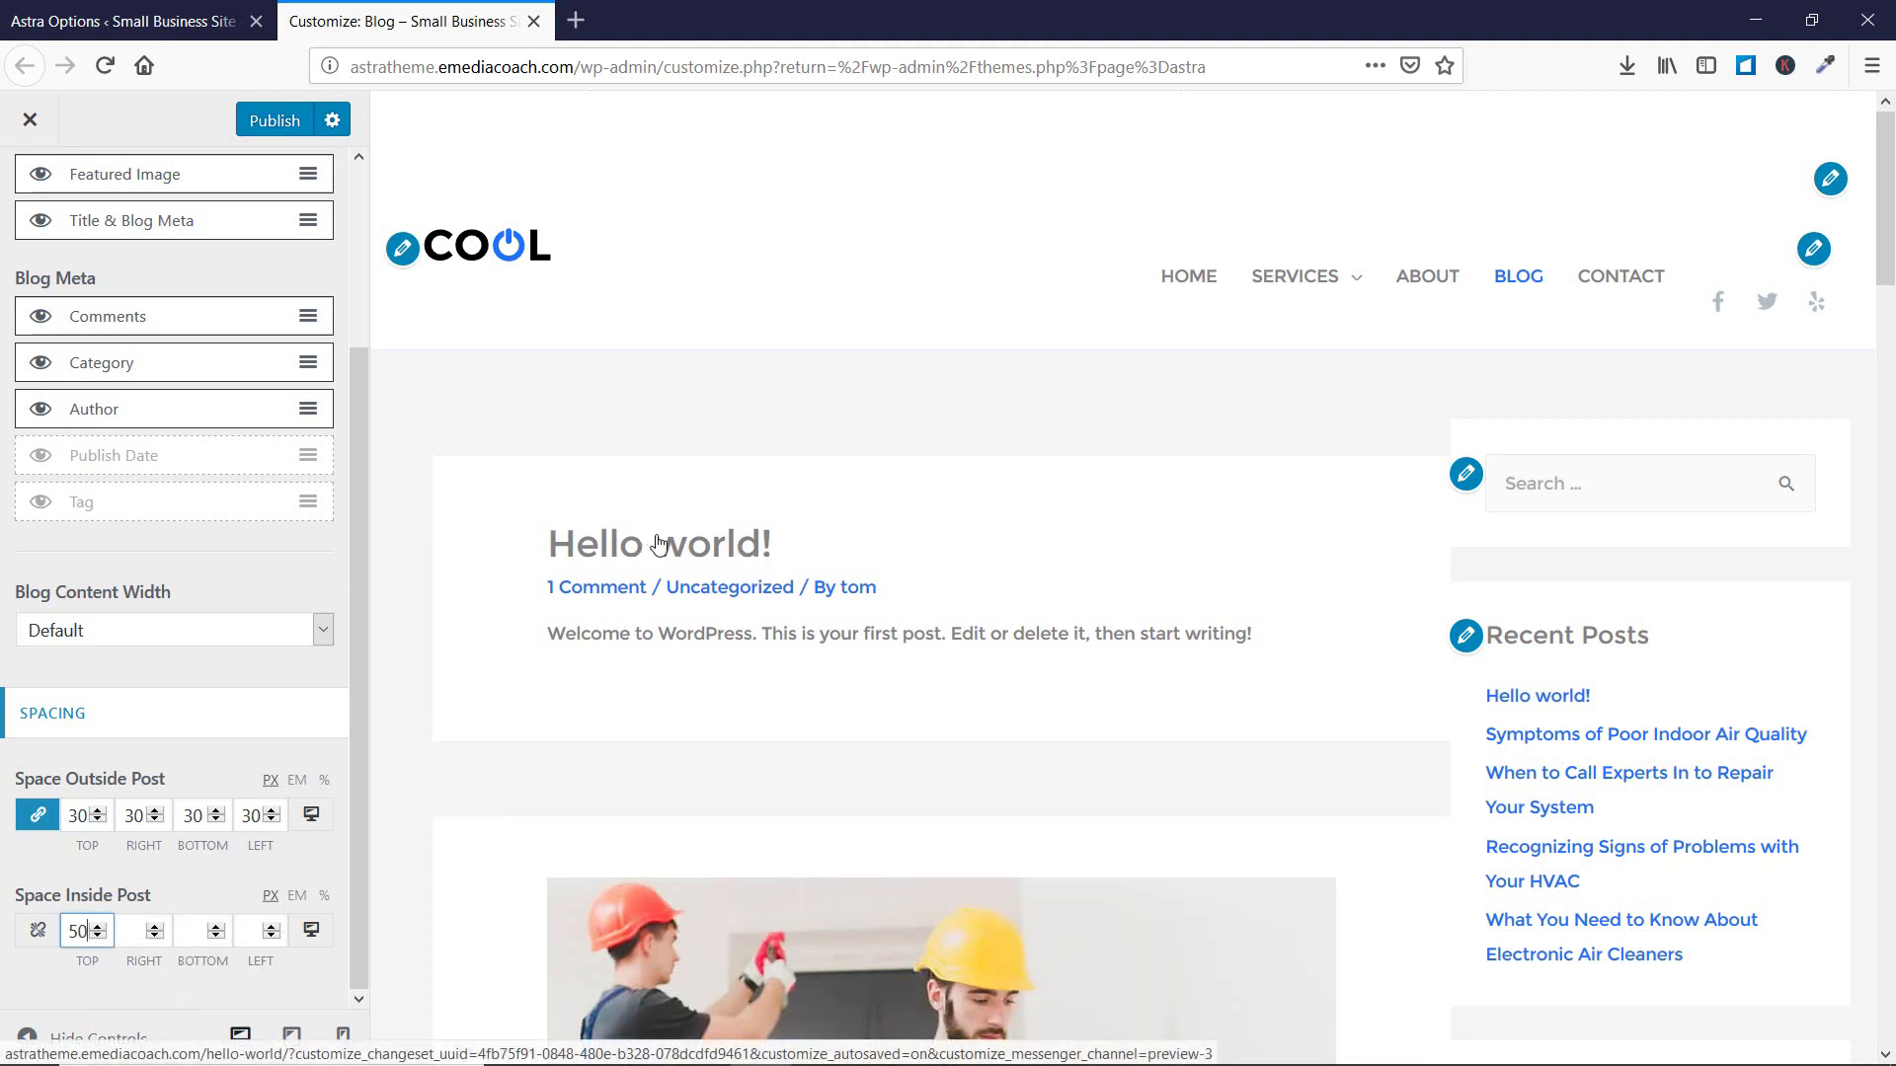
double_click(79, 933)
type("100")
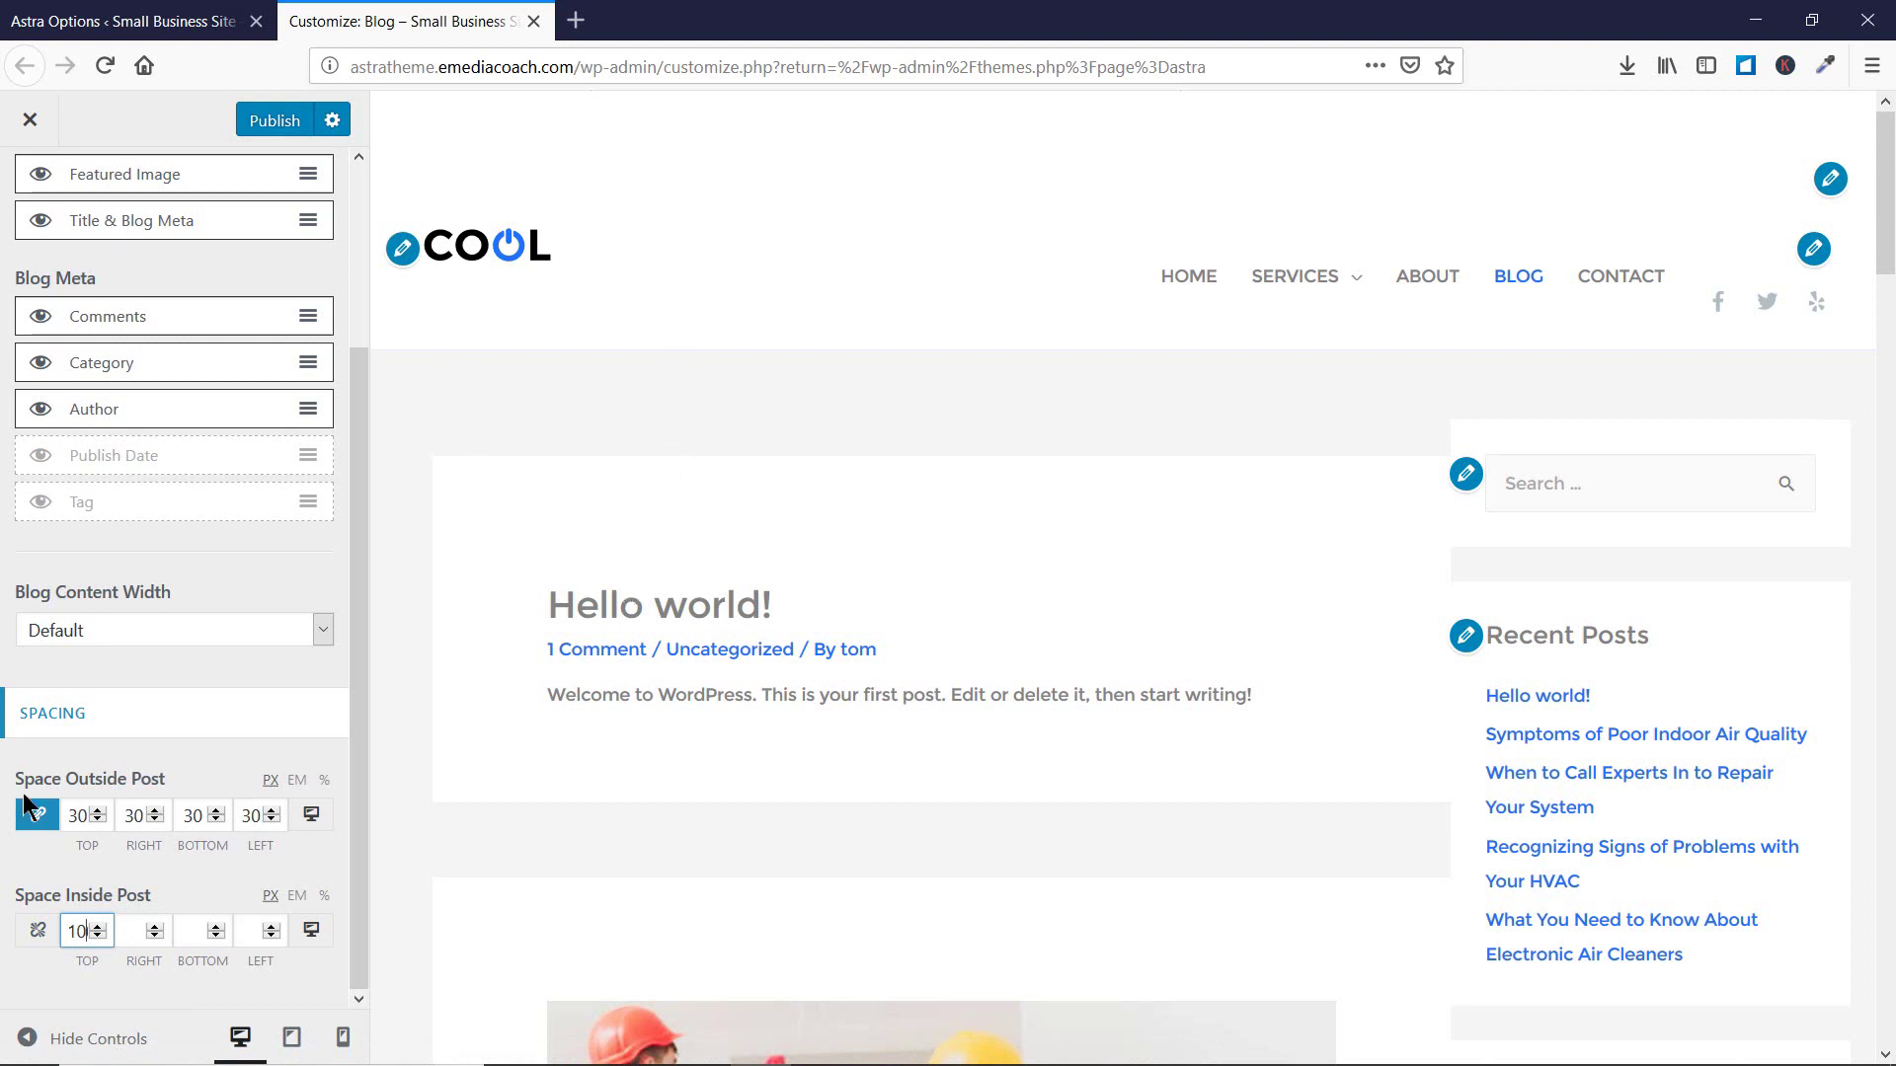
Open the Sidebar layout settings and set the top Space Outside Sidebar and top Space Inside Sidebar to 10 px.
scroll(24, 805, "up", 3)
left_click(33, 192)
left_click(30, 193)
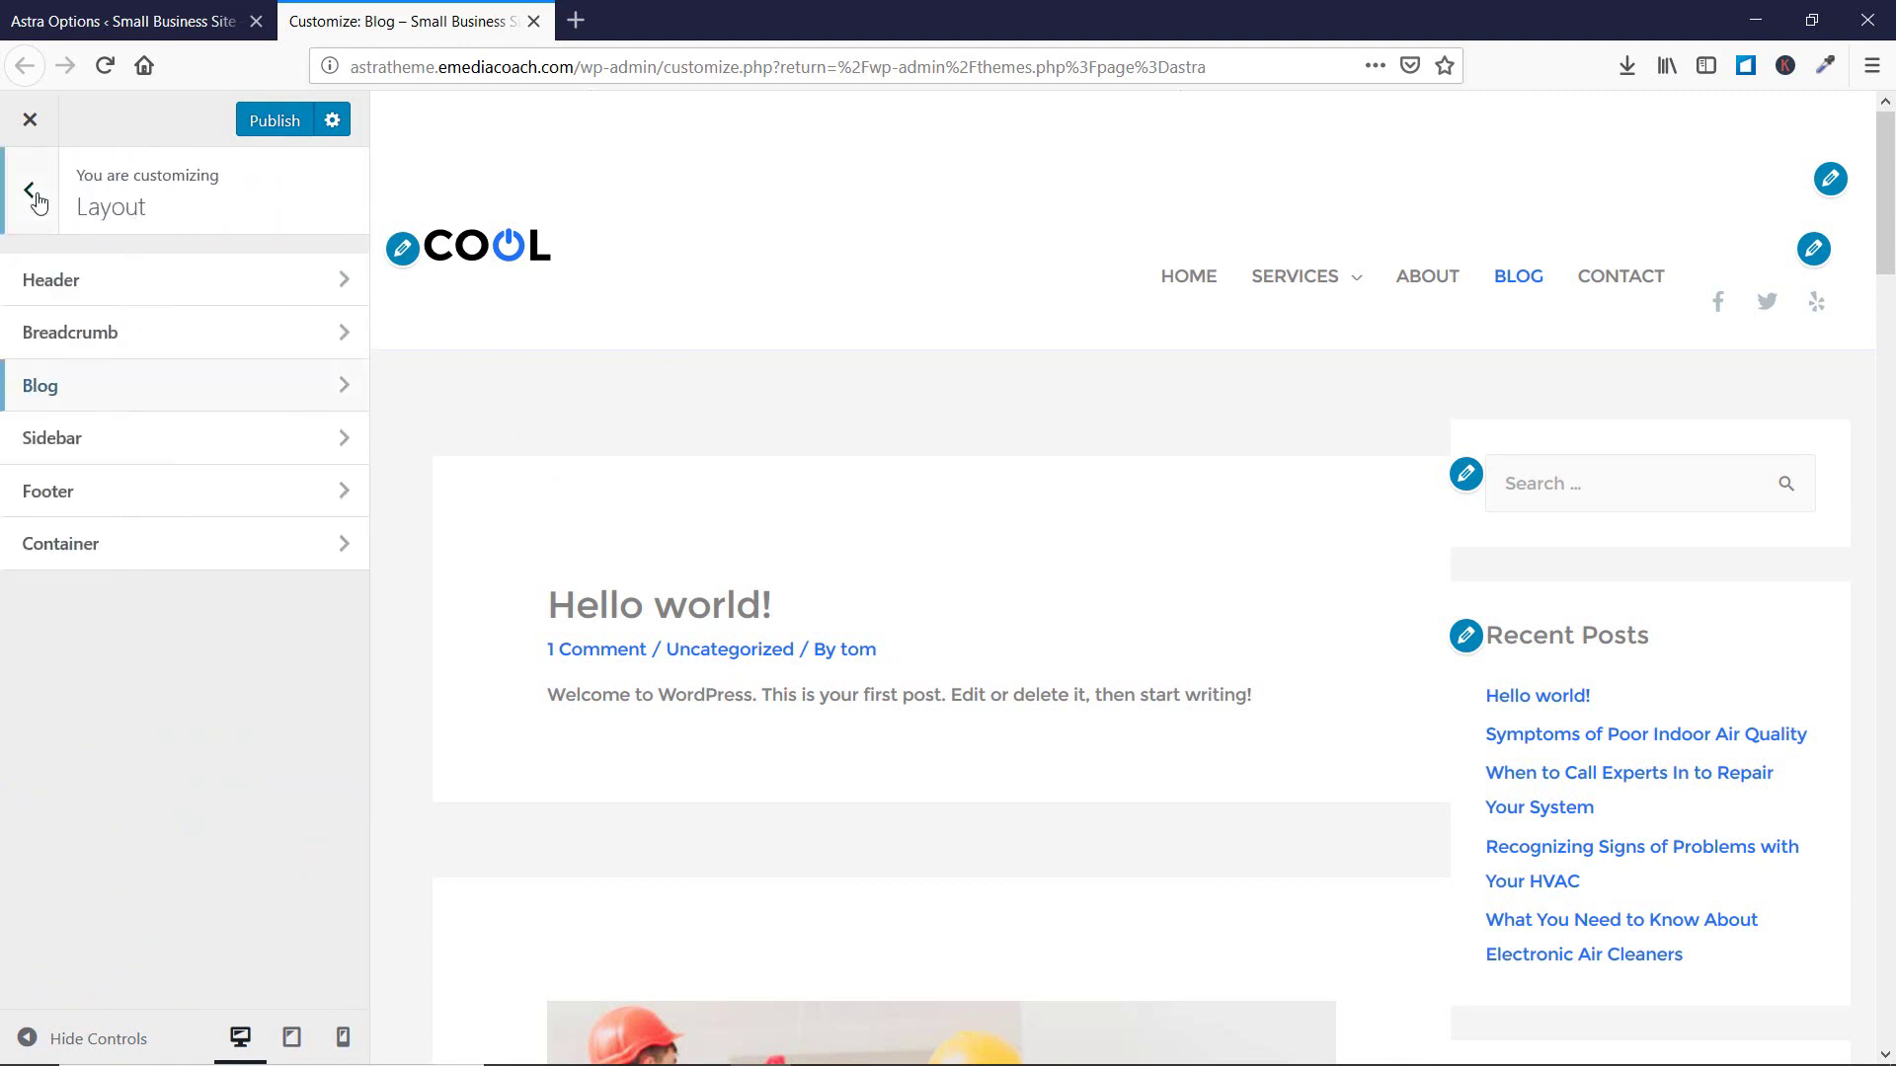
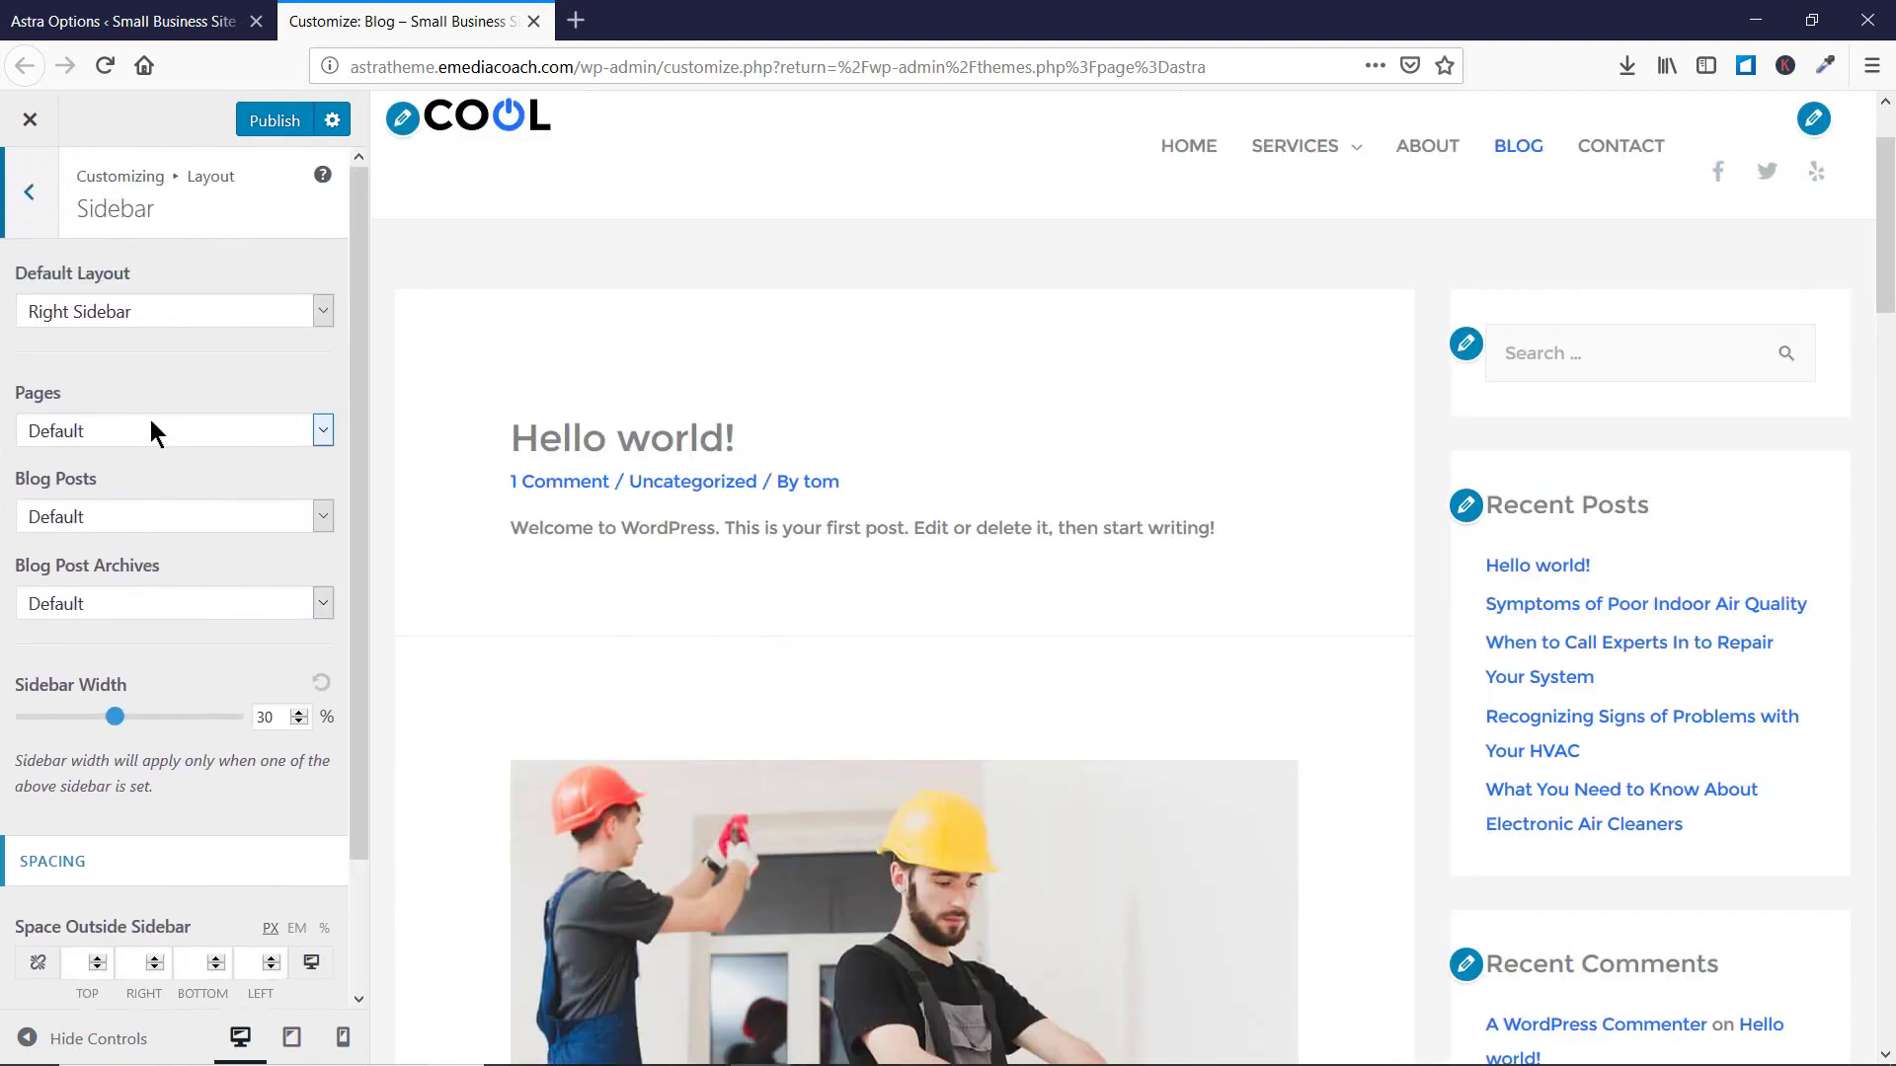
left_click(30, 191)
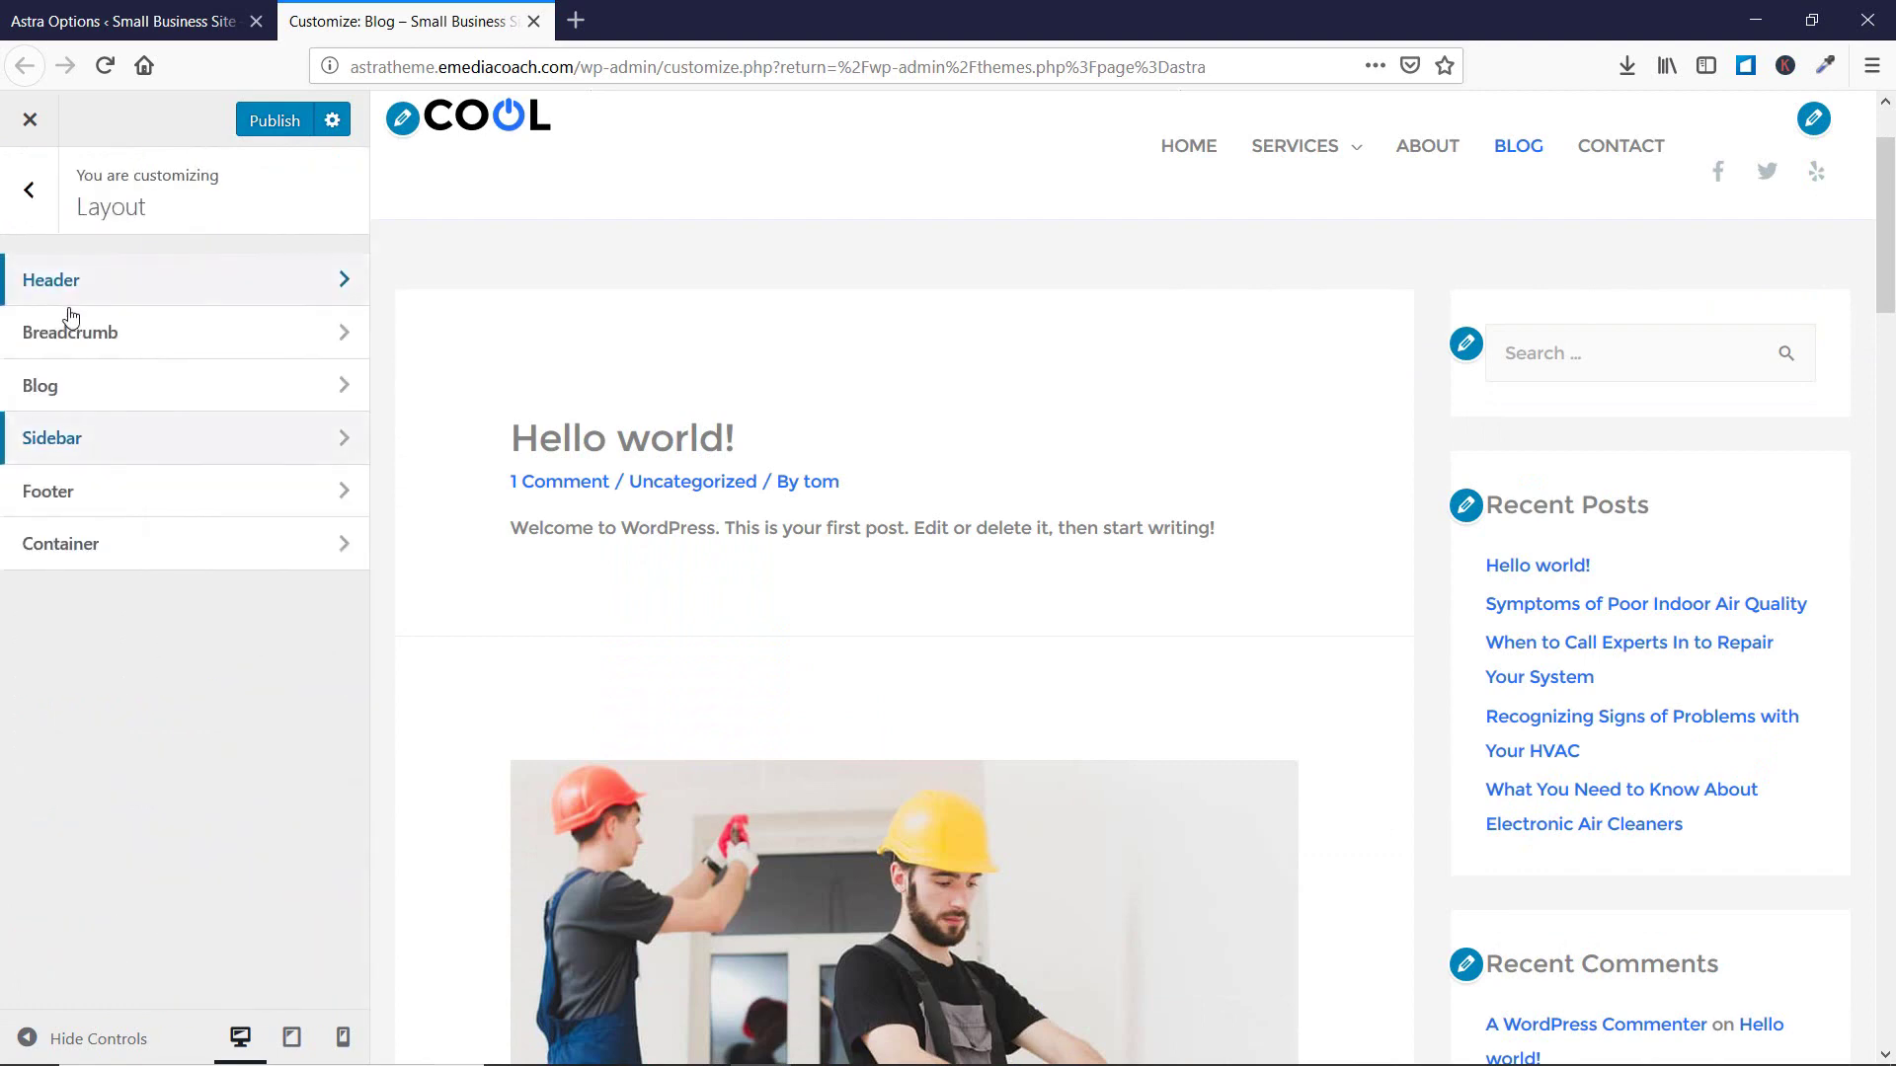
left_click(121, 450)
scroll(216, 413, "down", 3)
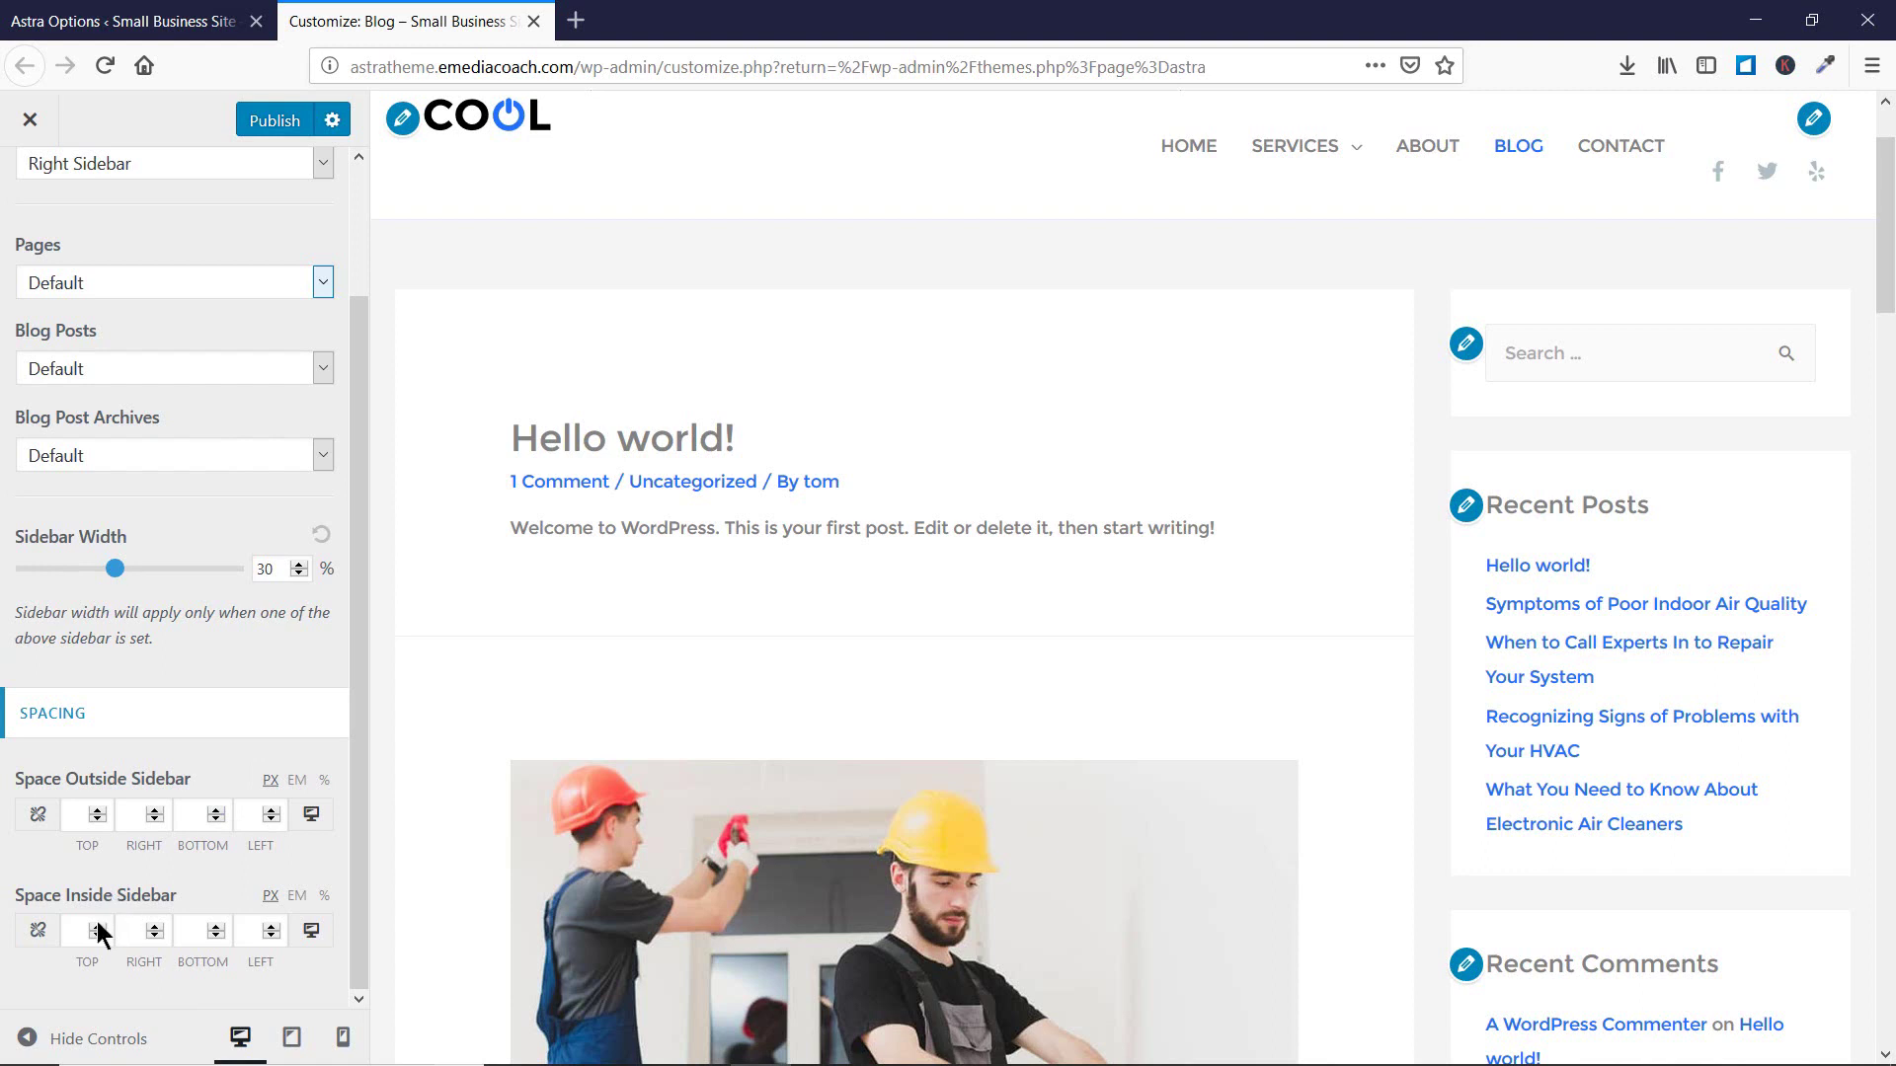
left_click(79, 821)
type("10")
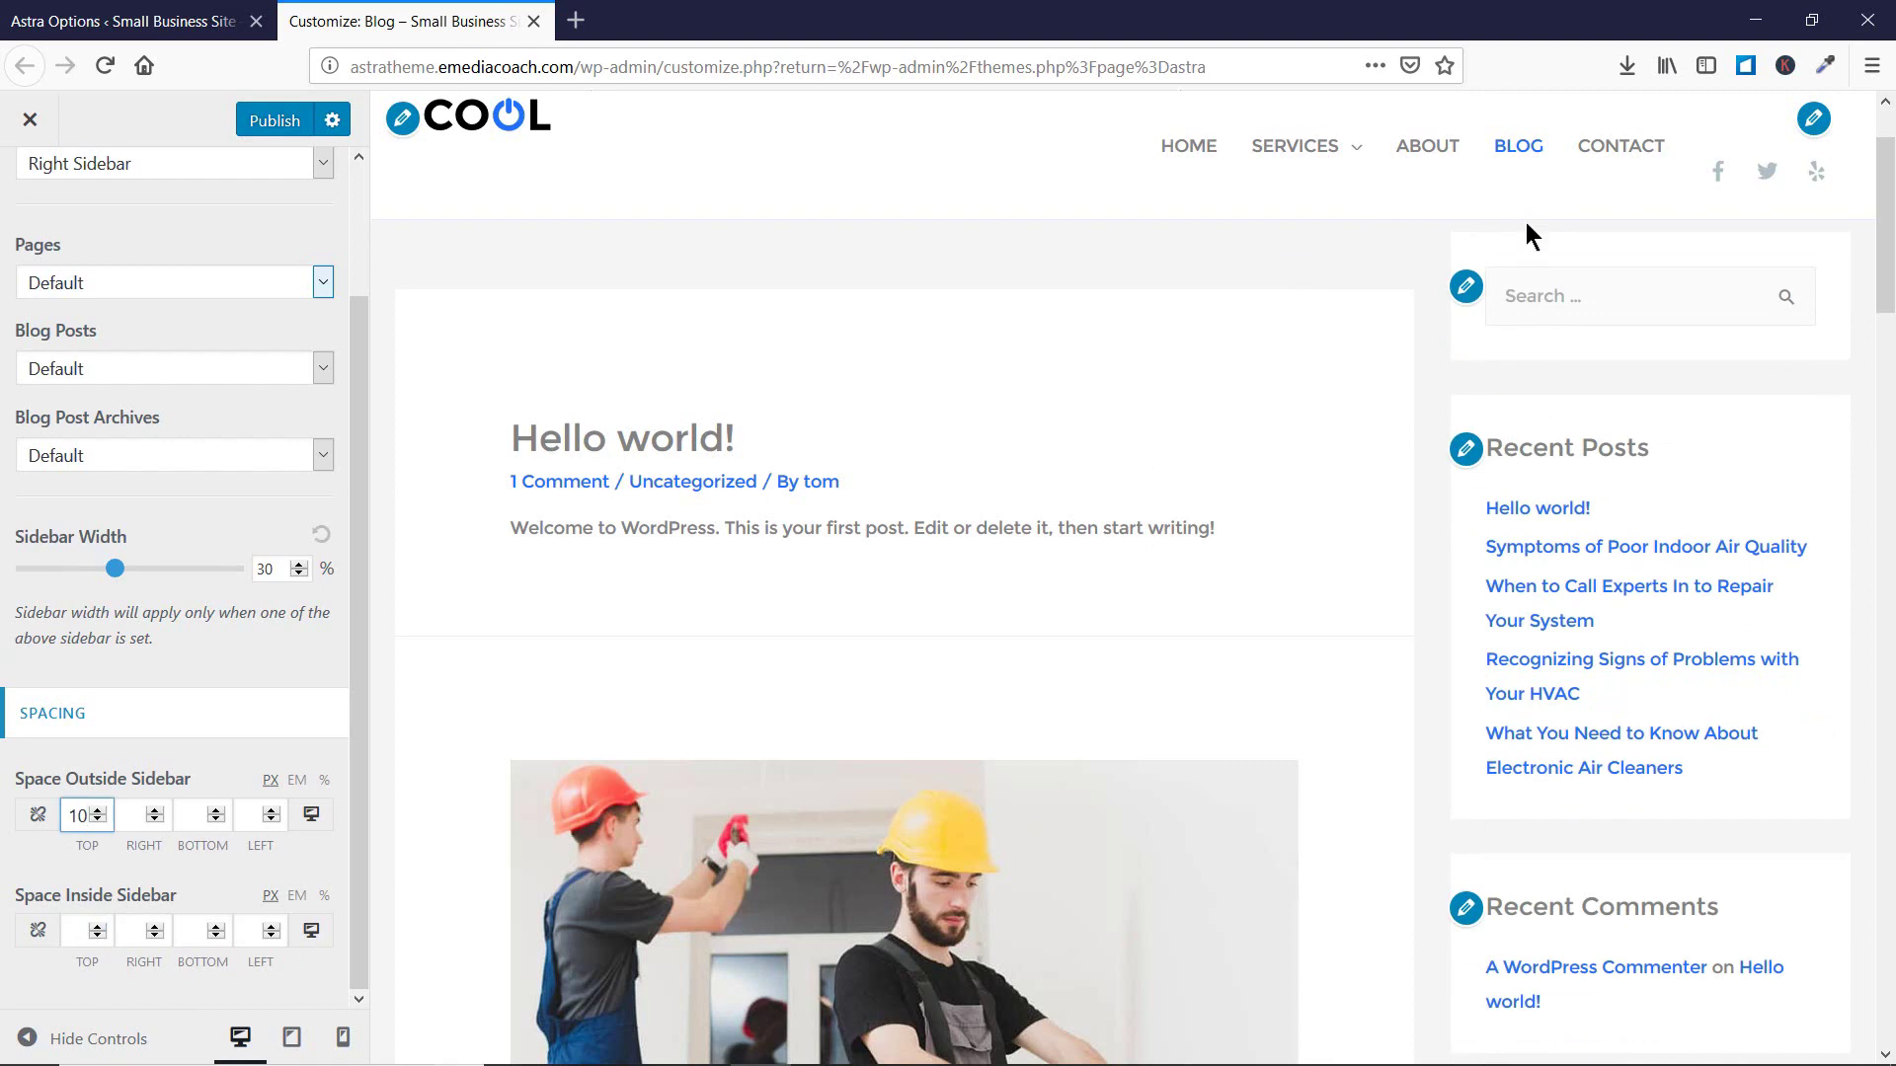
left_click(79, 933)
type("10")
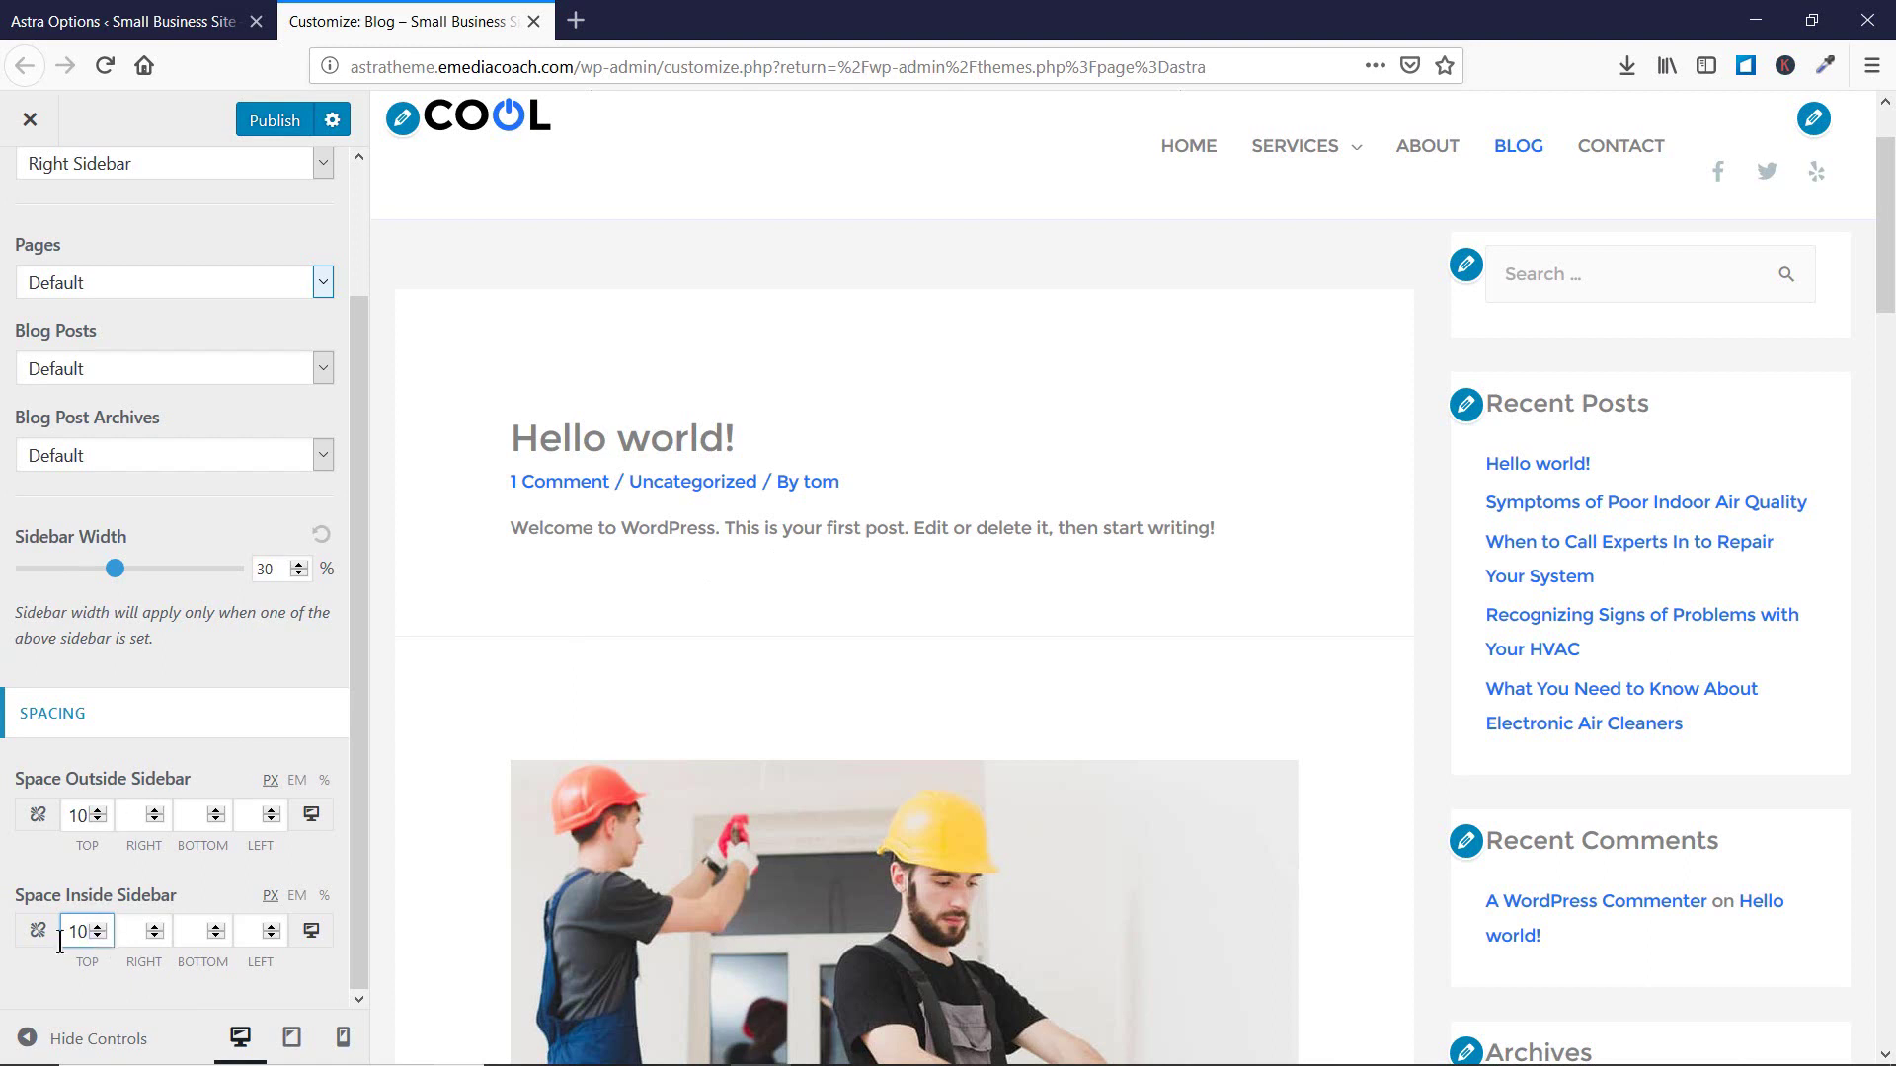
Set the right, bottom and left Space Outside Sidebar values to 10 px.
left_click(127, 814)
type("10")
left_click(193, 814)
type("10")
left_click(255, 815)
type("10")
Set the right, bottom and left Space Inside Sidebar values to 10 px.
left_click(128, 931)
type("10")
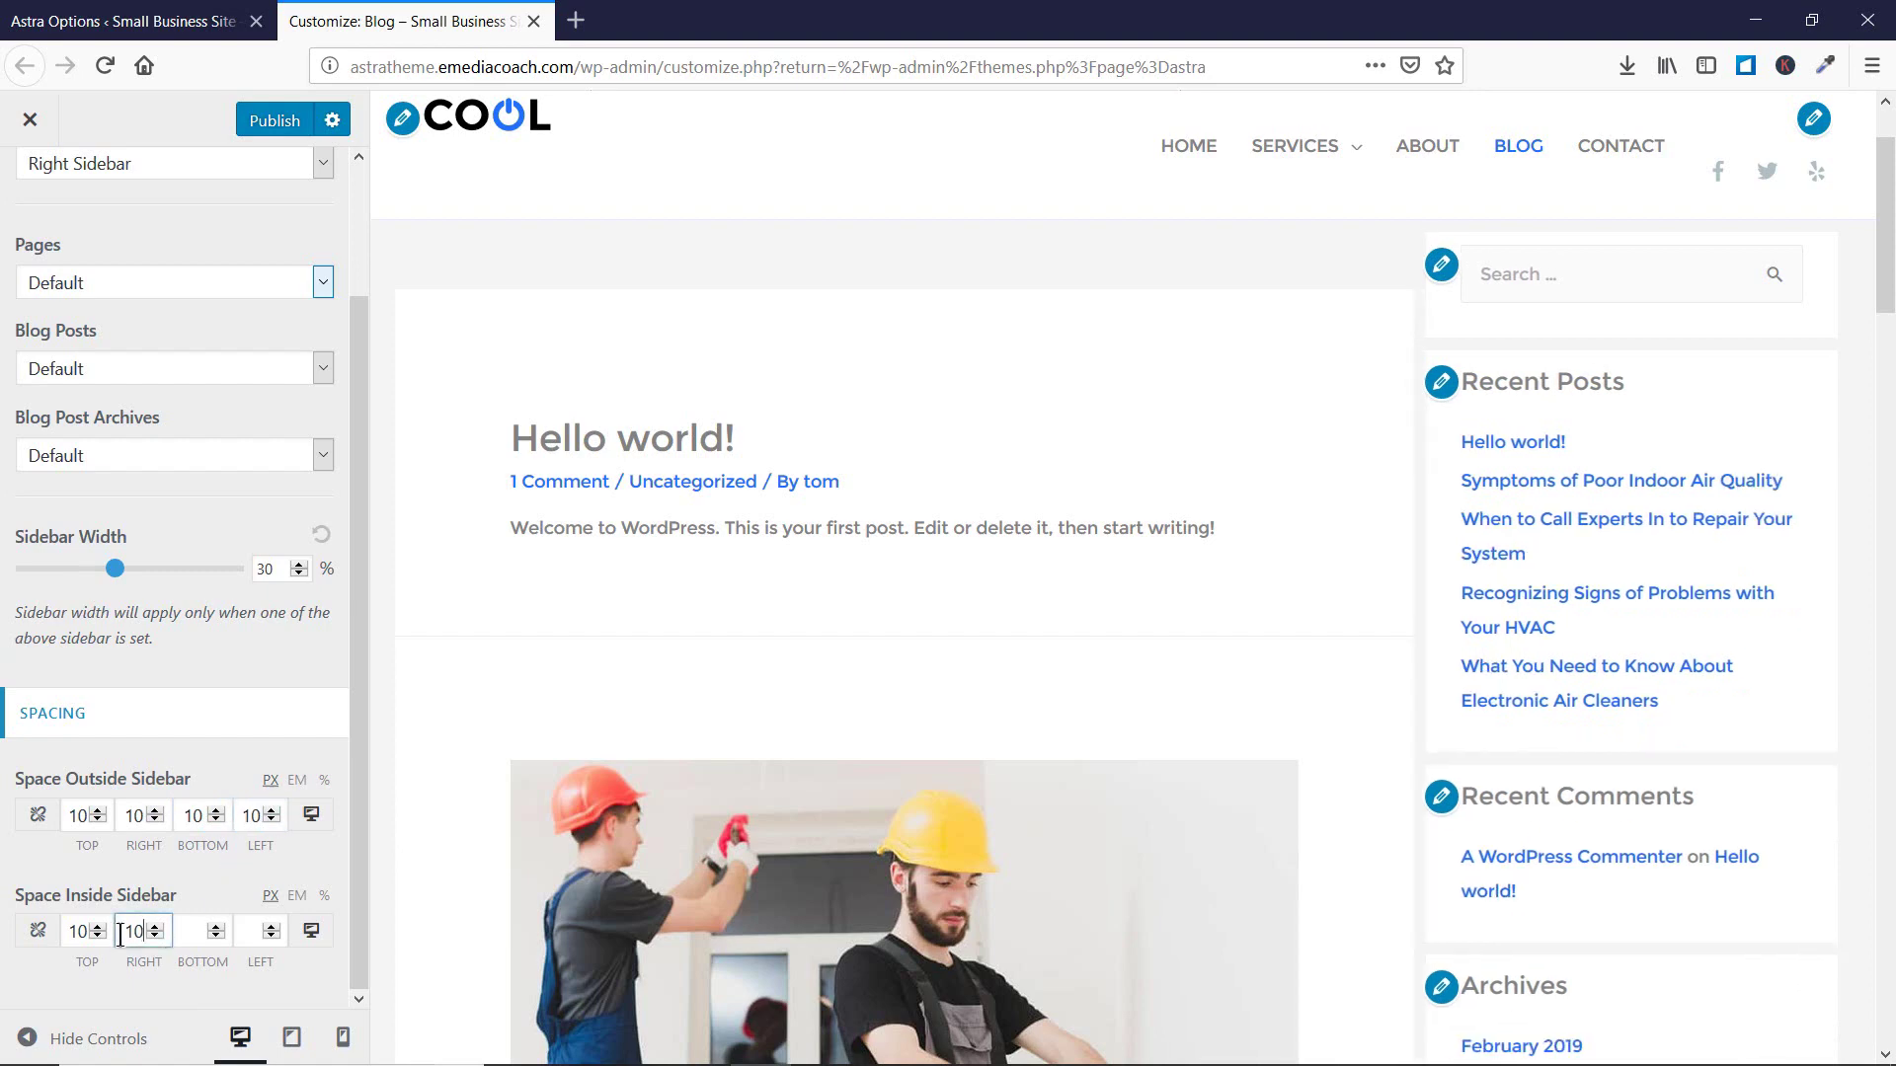
left_click(189, 931)
type("10")
left_click(254, 931)
type("10")
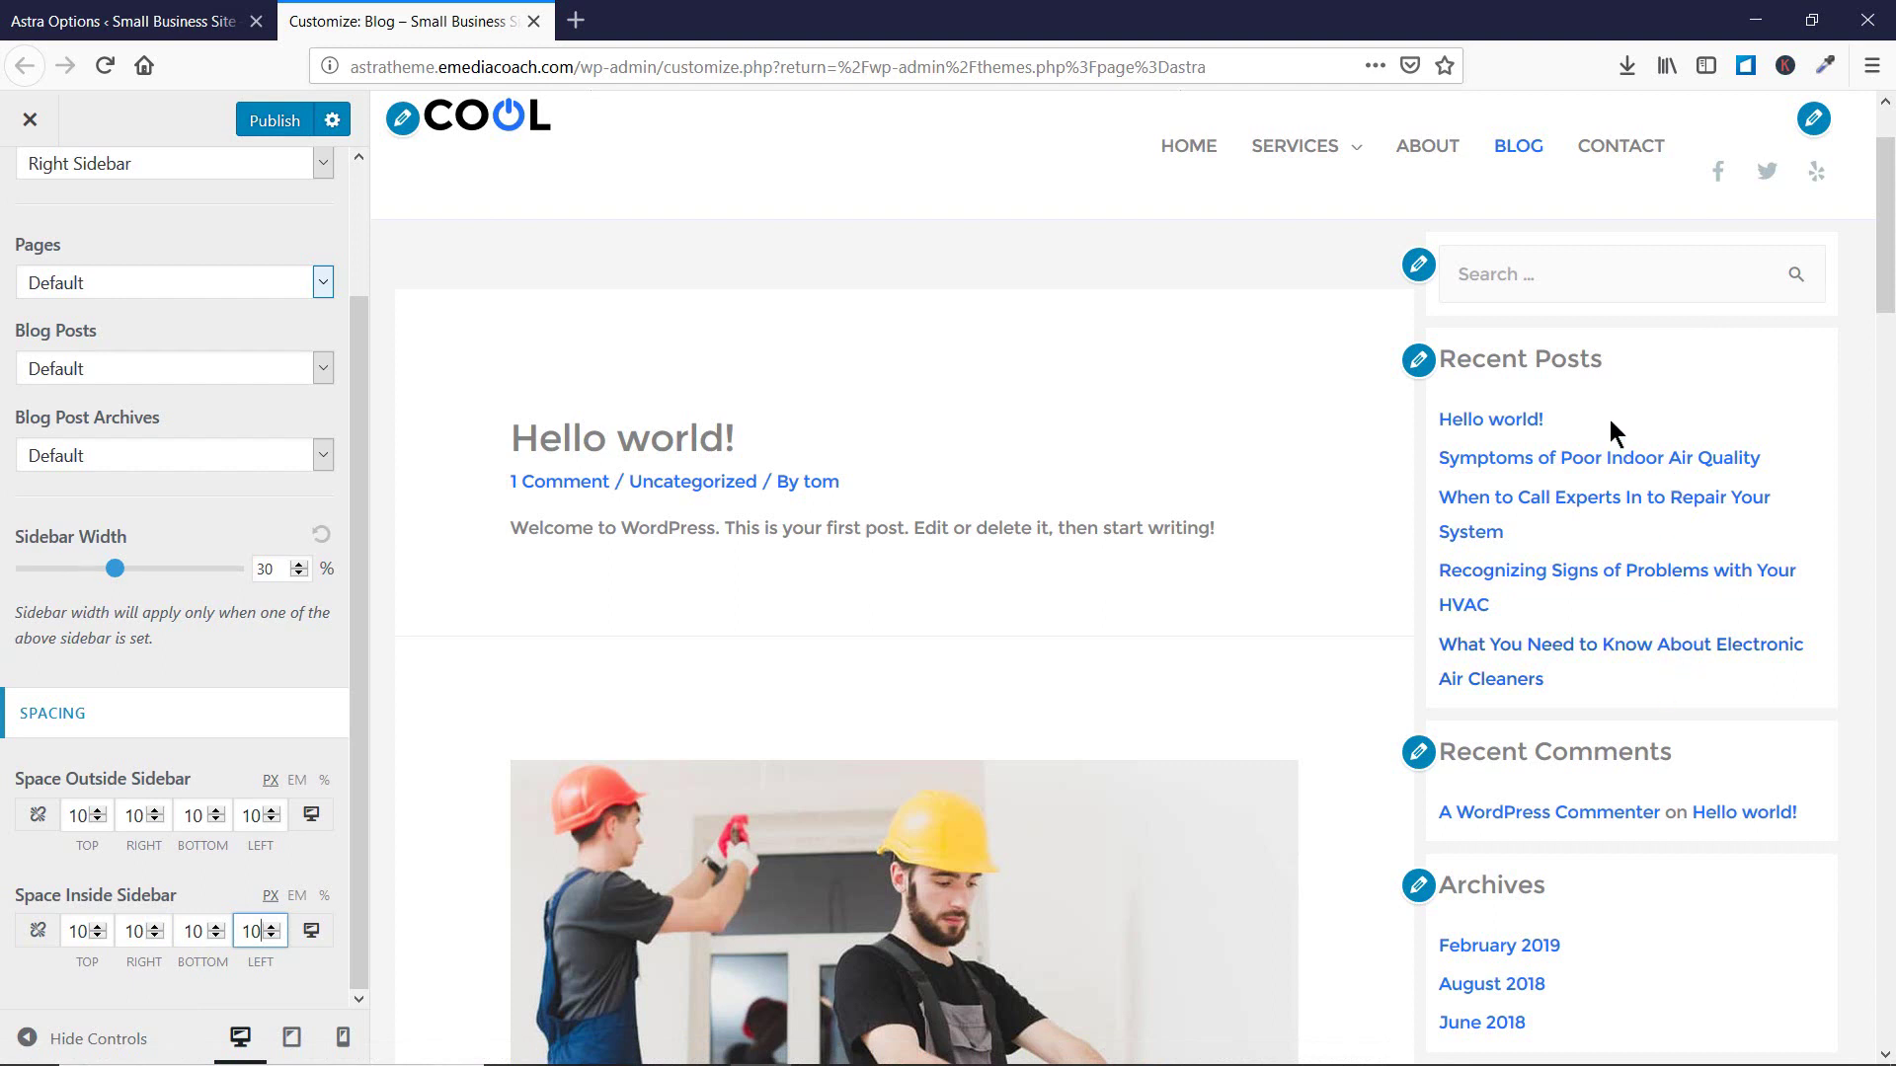
scroll(57, 518, "up", 3)
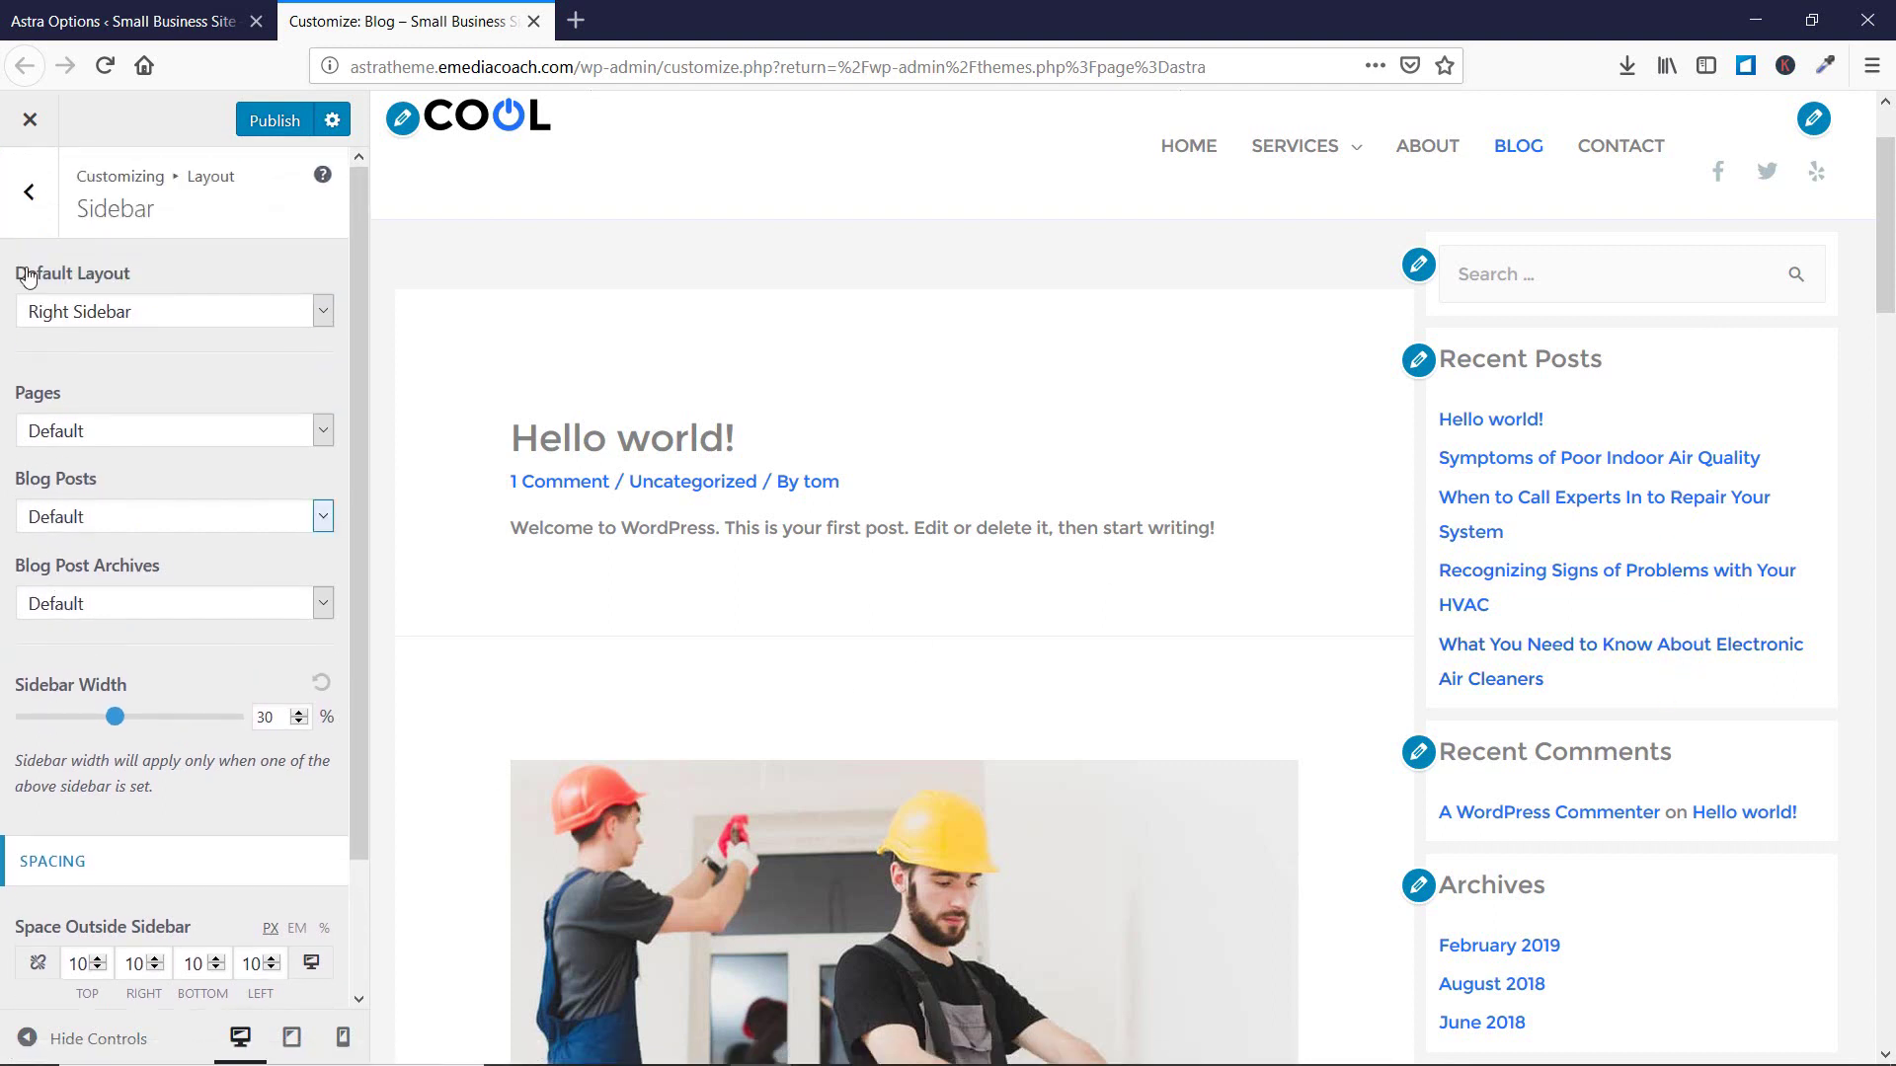
scroll(79, 400, "down", 3)
left_click(264, 931)
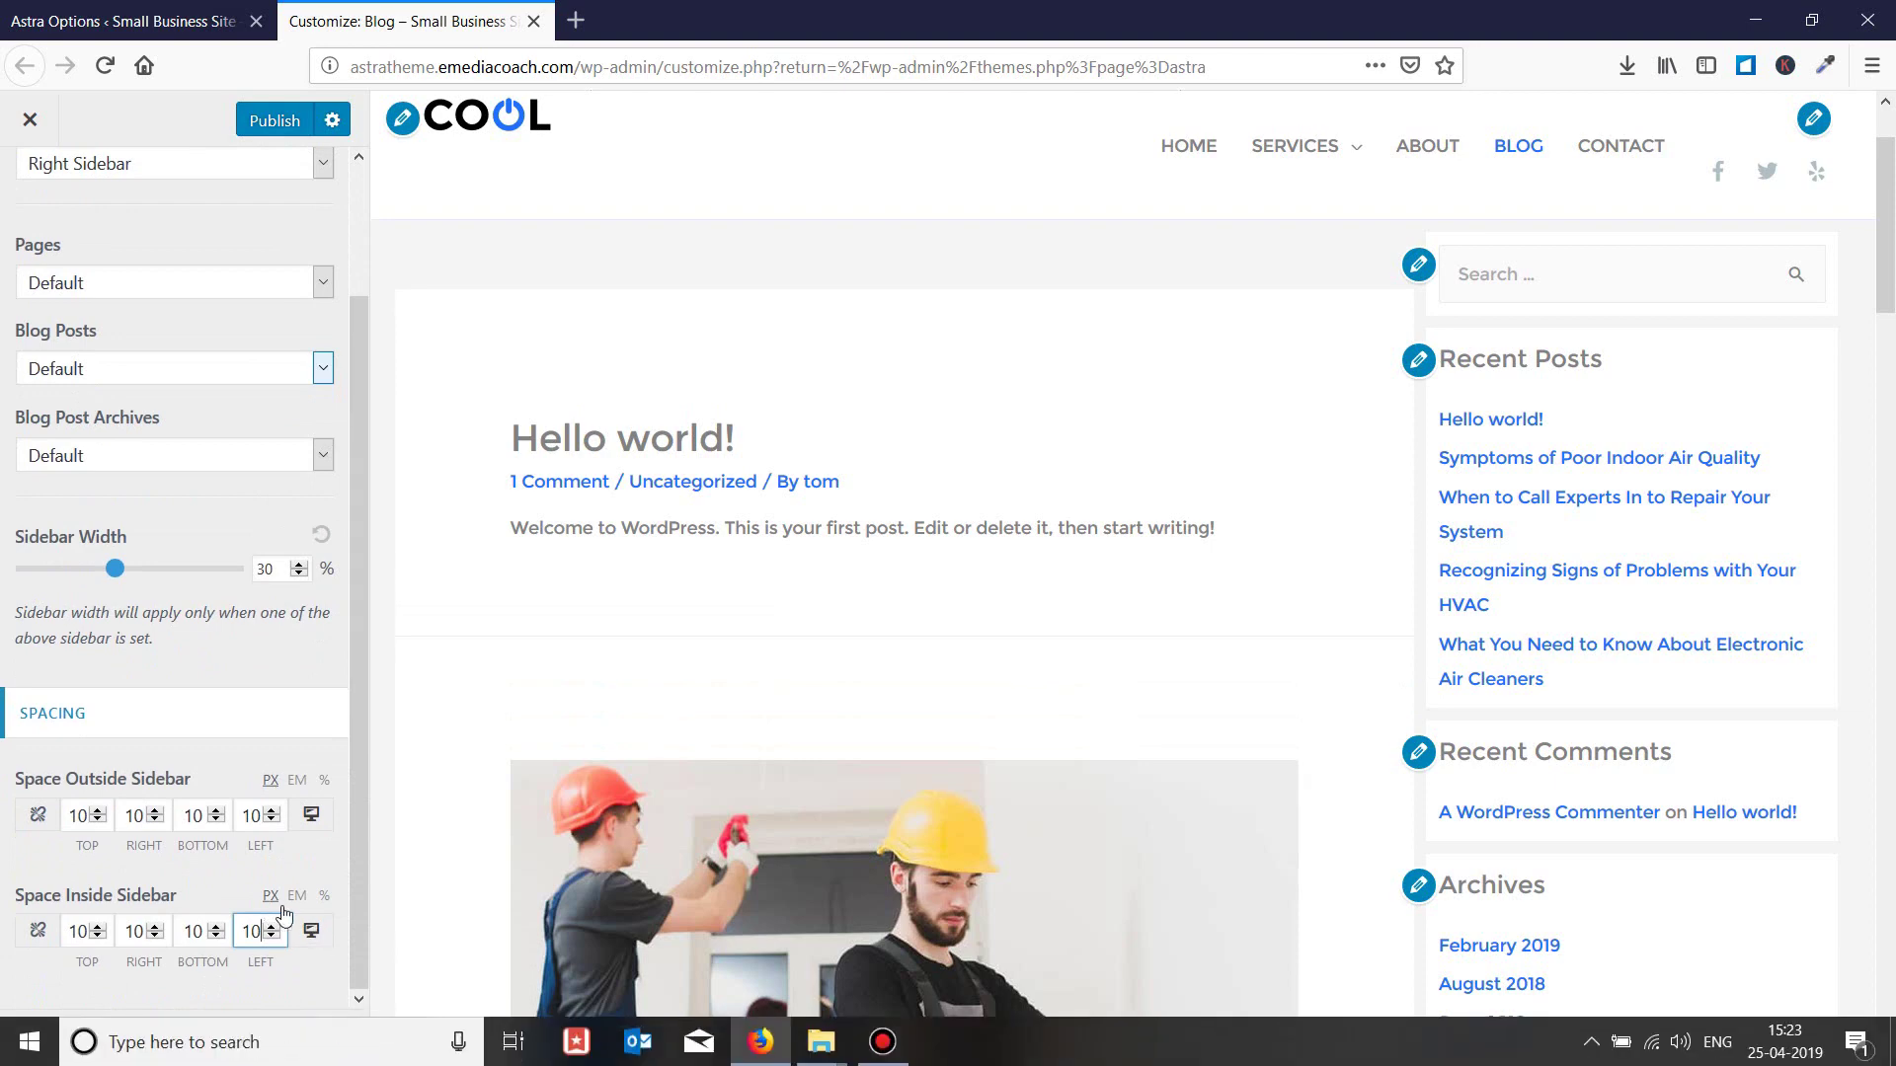
Open the Footer layout settings, show the site footer in the preview and look through the Footer Widgets and Footer Bar options.
scroll(57, 353, "up", 3)
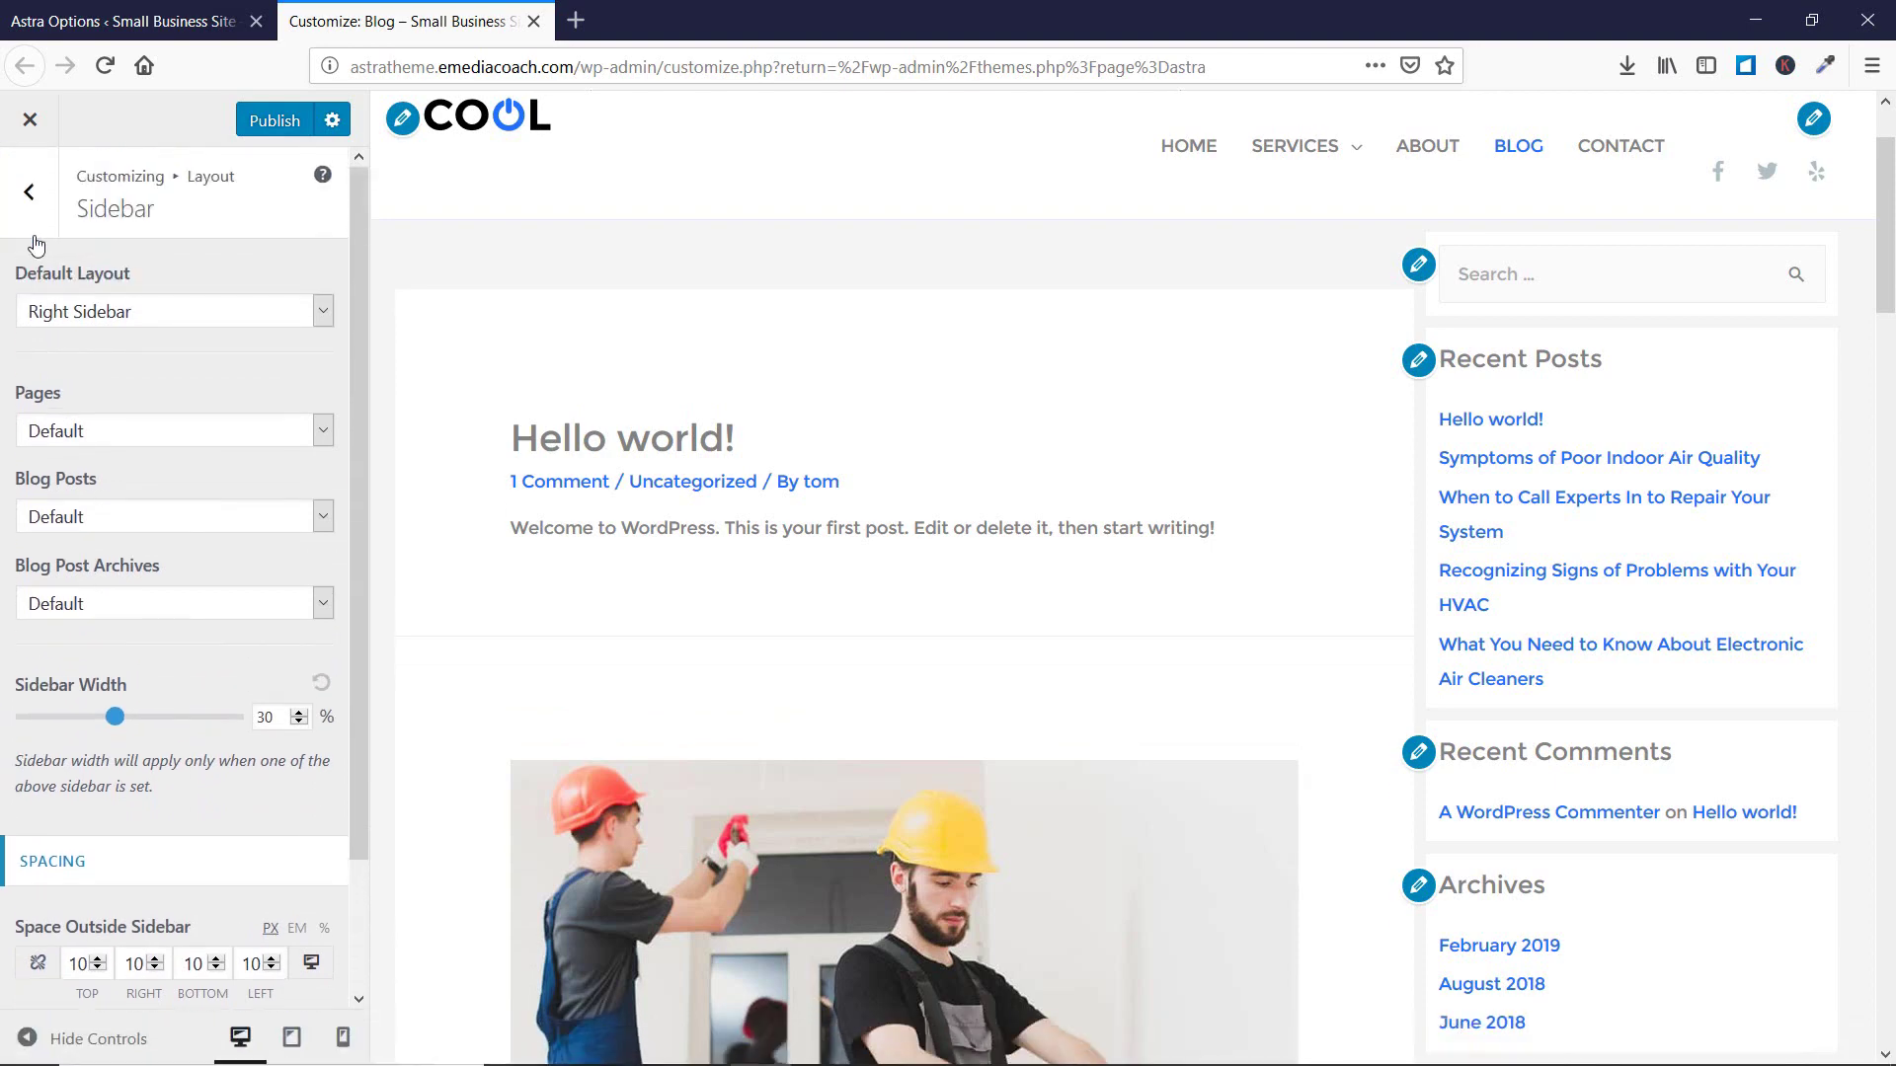
left_click(30, 198)
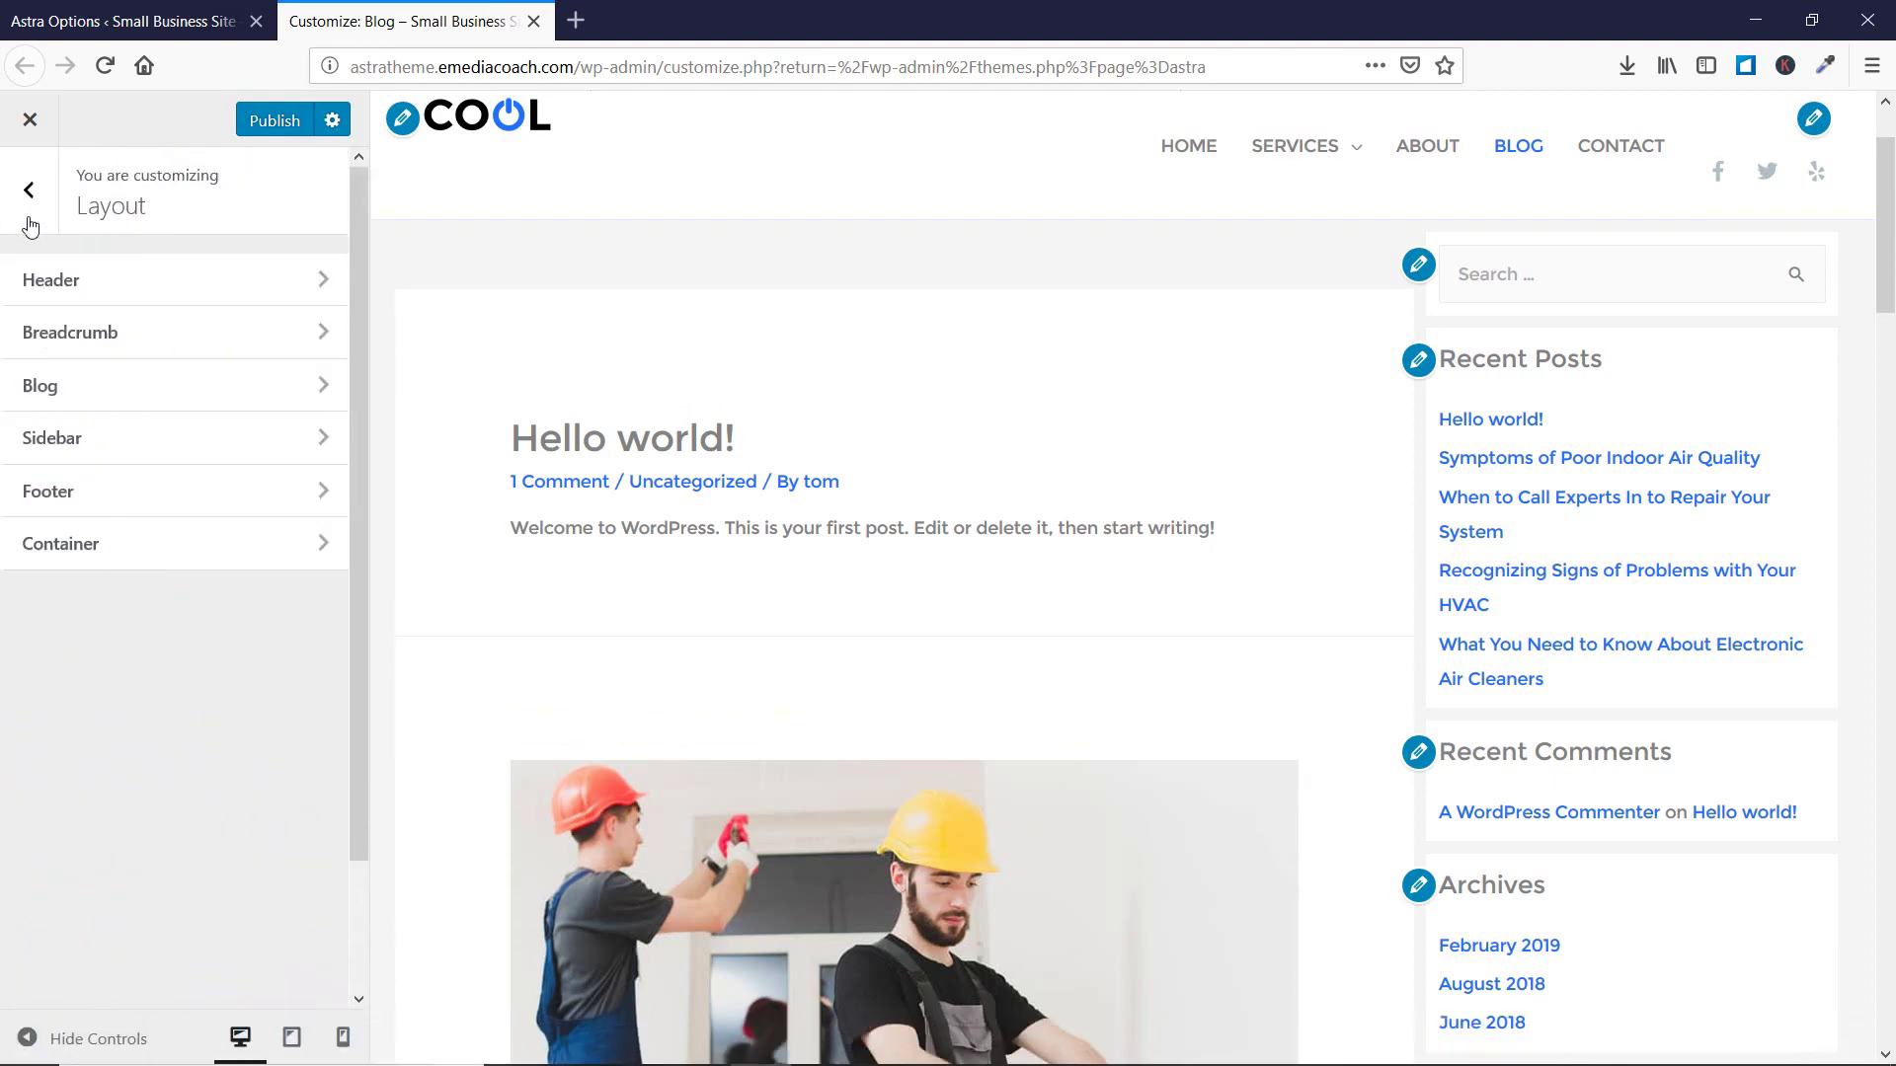
left_click(173, 506)
scroll(1222, 393, "down", 7)
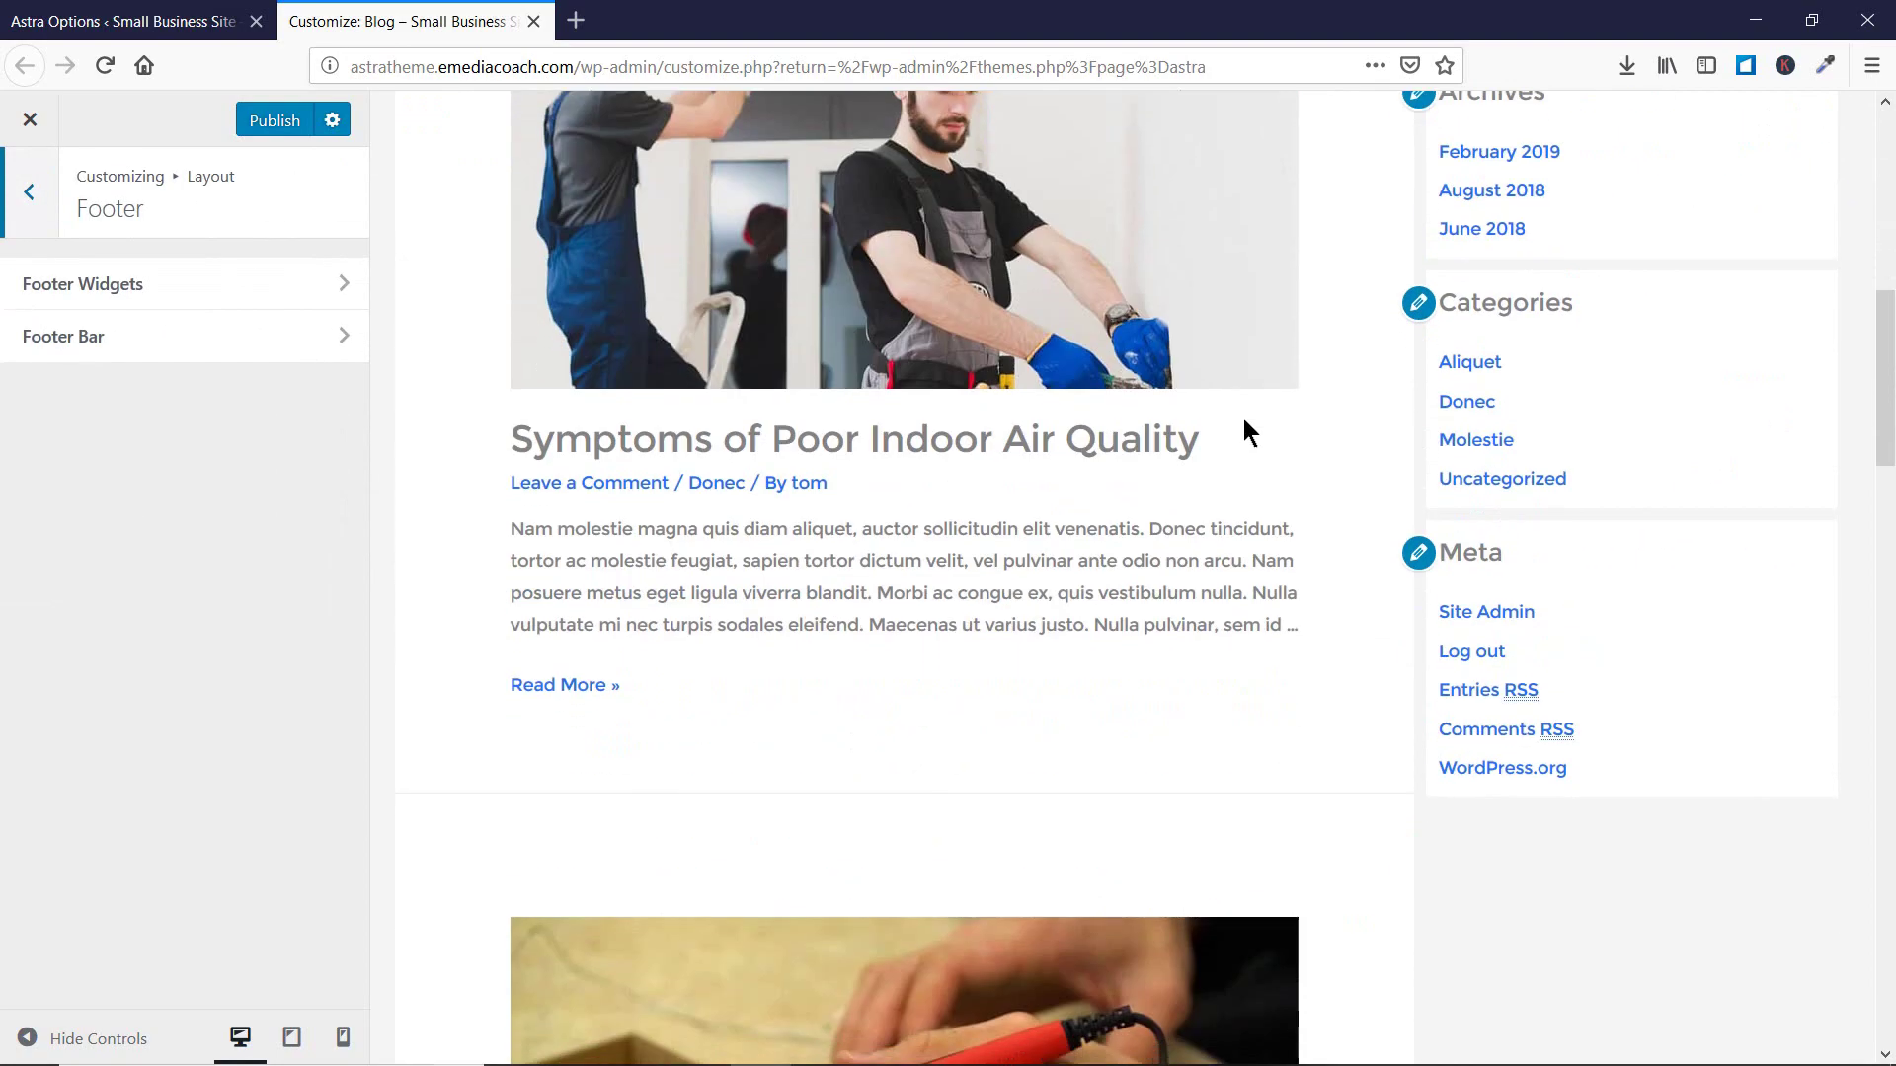
scroll(1234, 425, "down", 15)
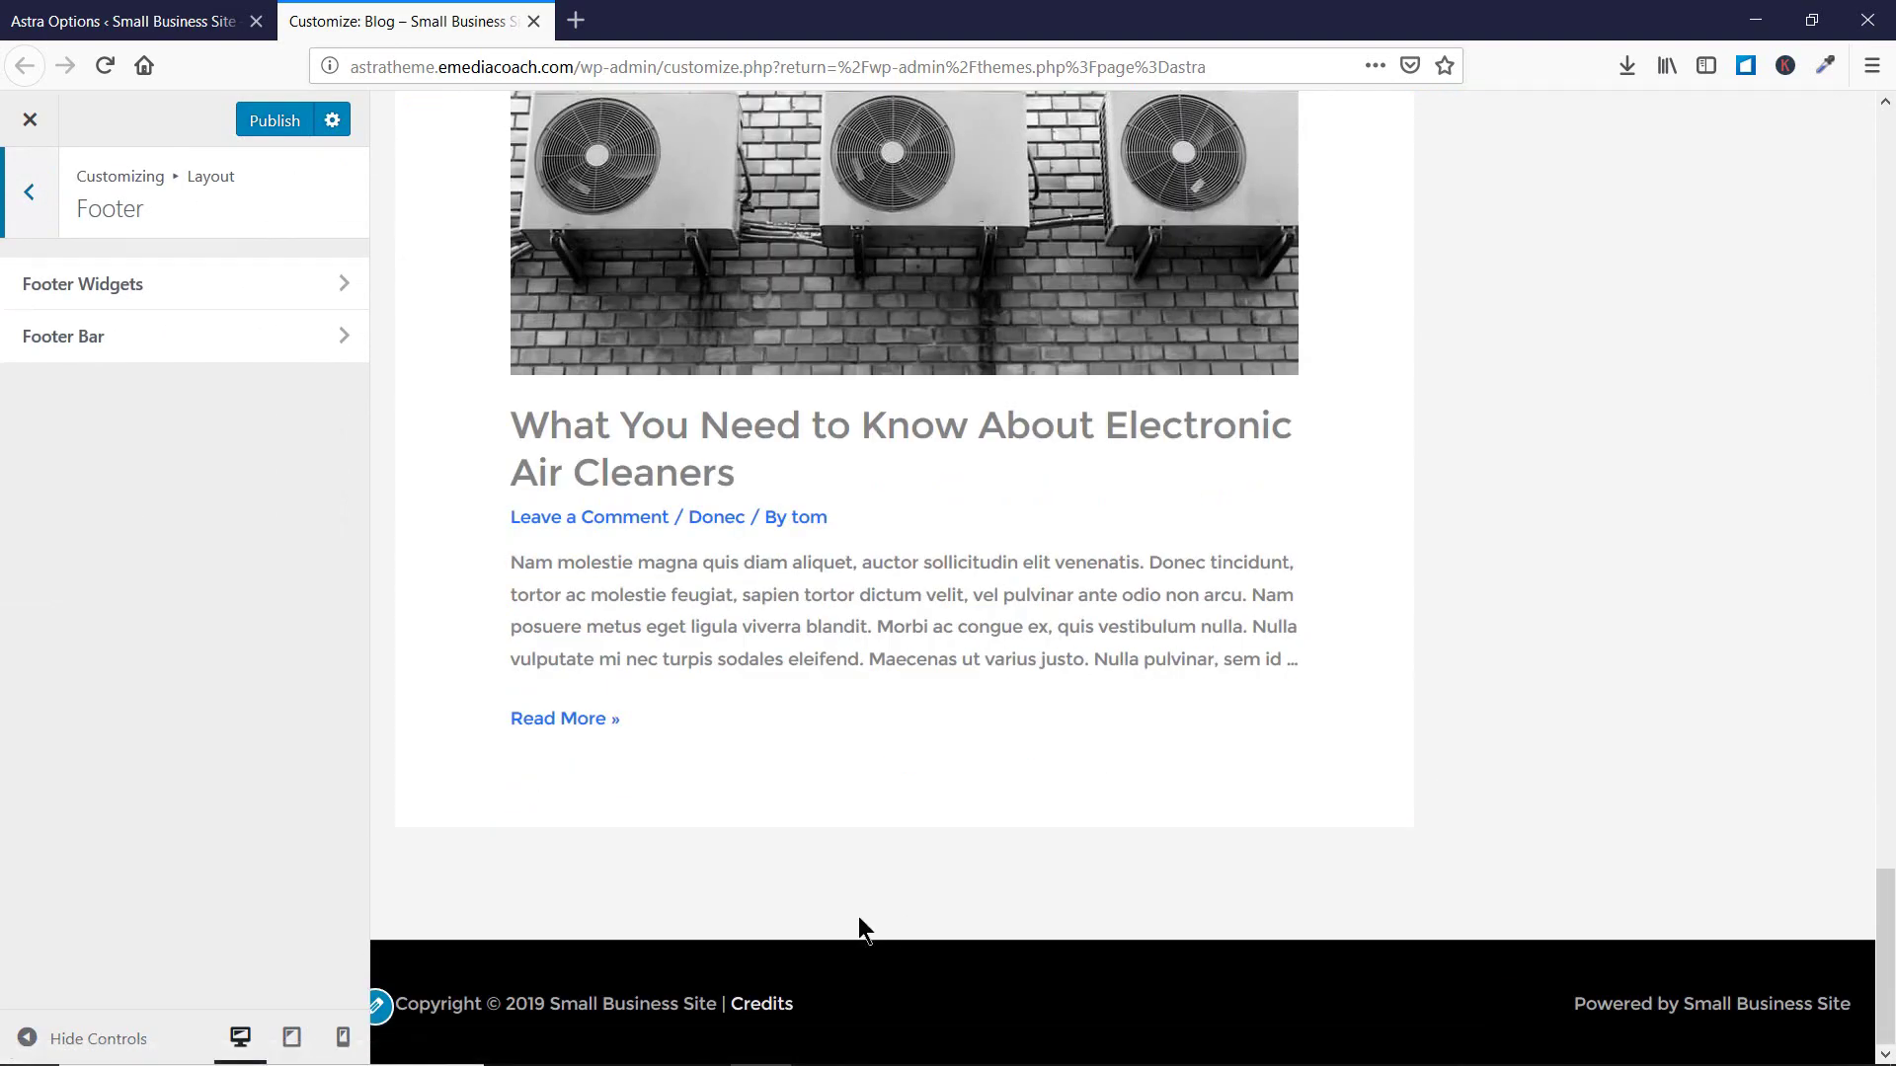
left_click(204, 305)
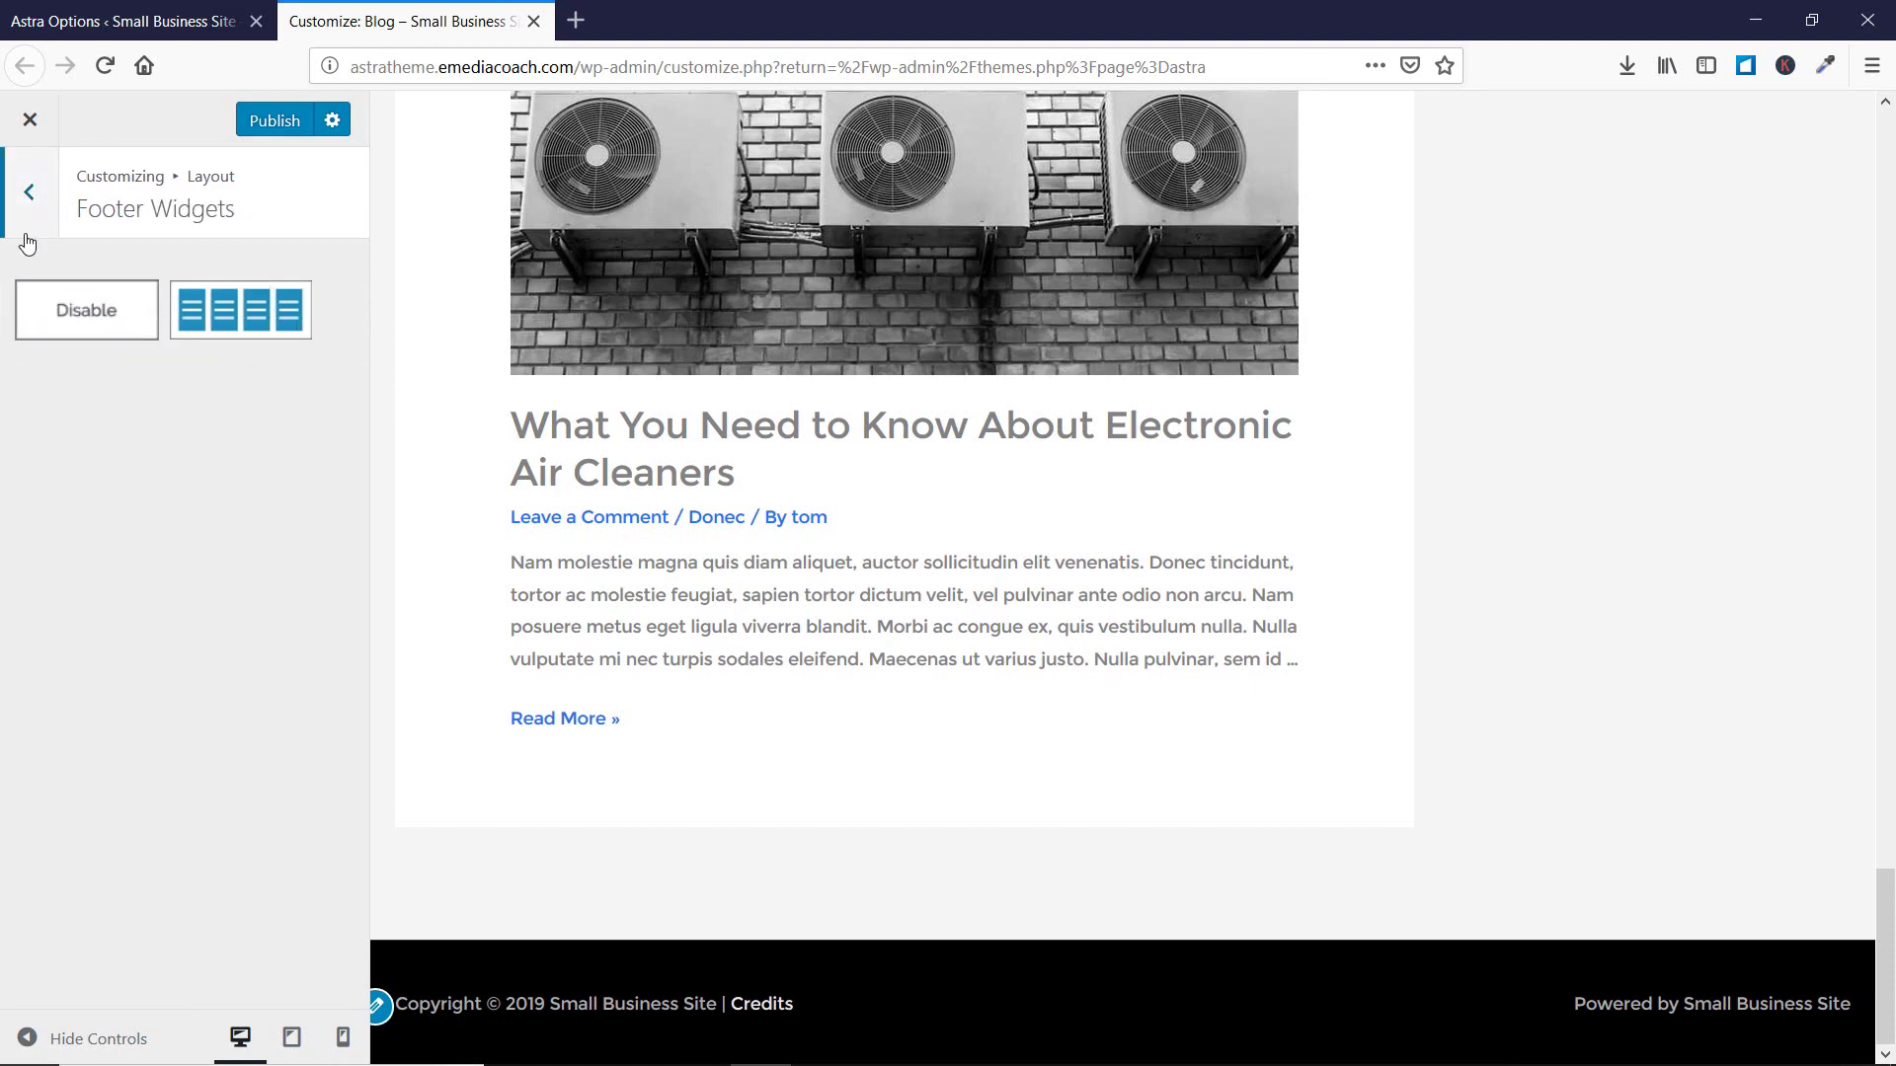
left_click(26, 230)
left_click(99, 353)
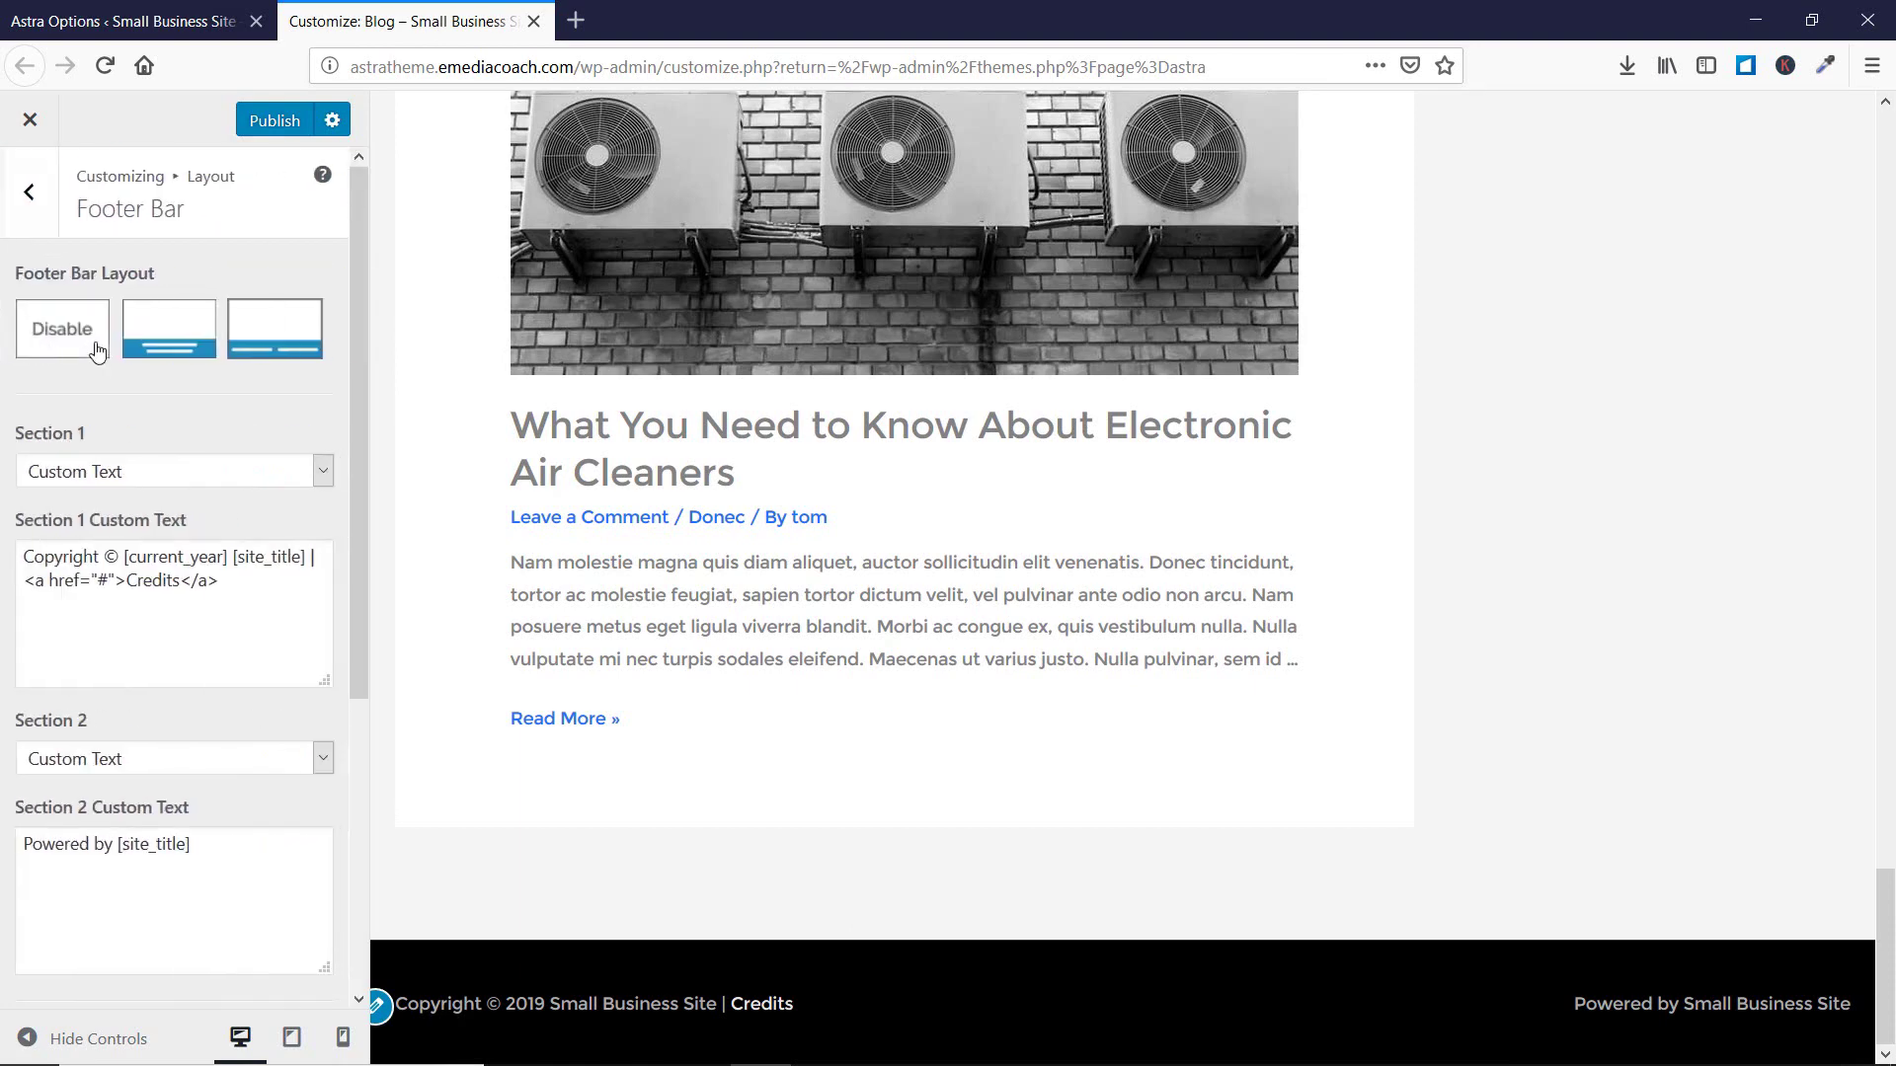
left_click(24, 225)
Enable the four-column Footer Widgets layout and check the widget areas in the preview.
left_click(89, 284)
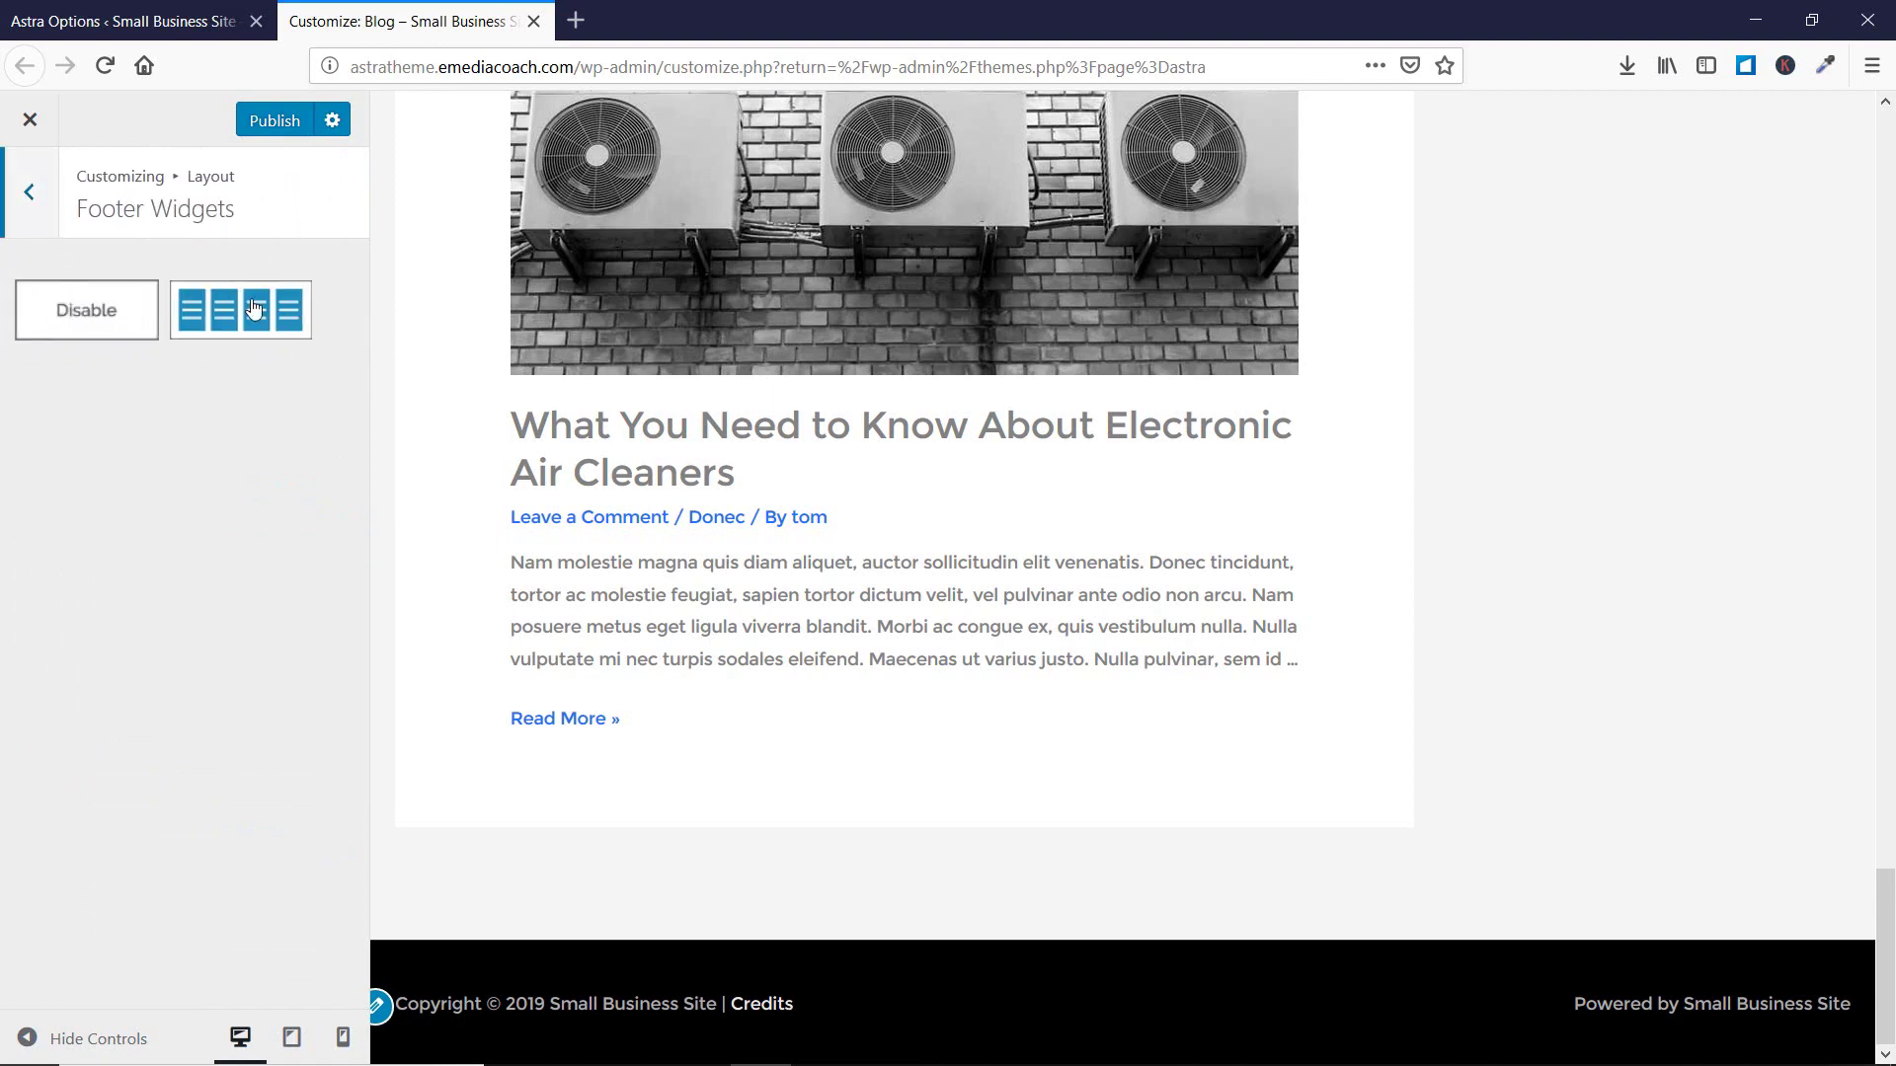
left_click(254, 309)
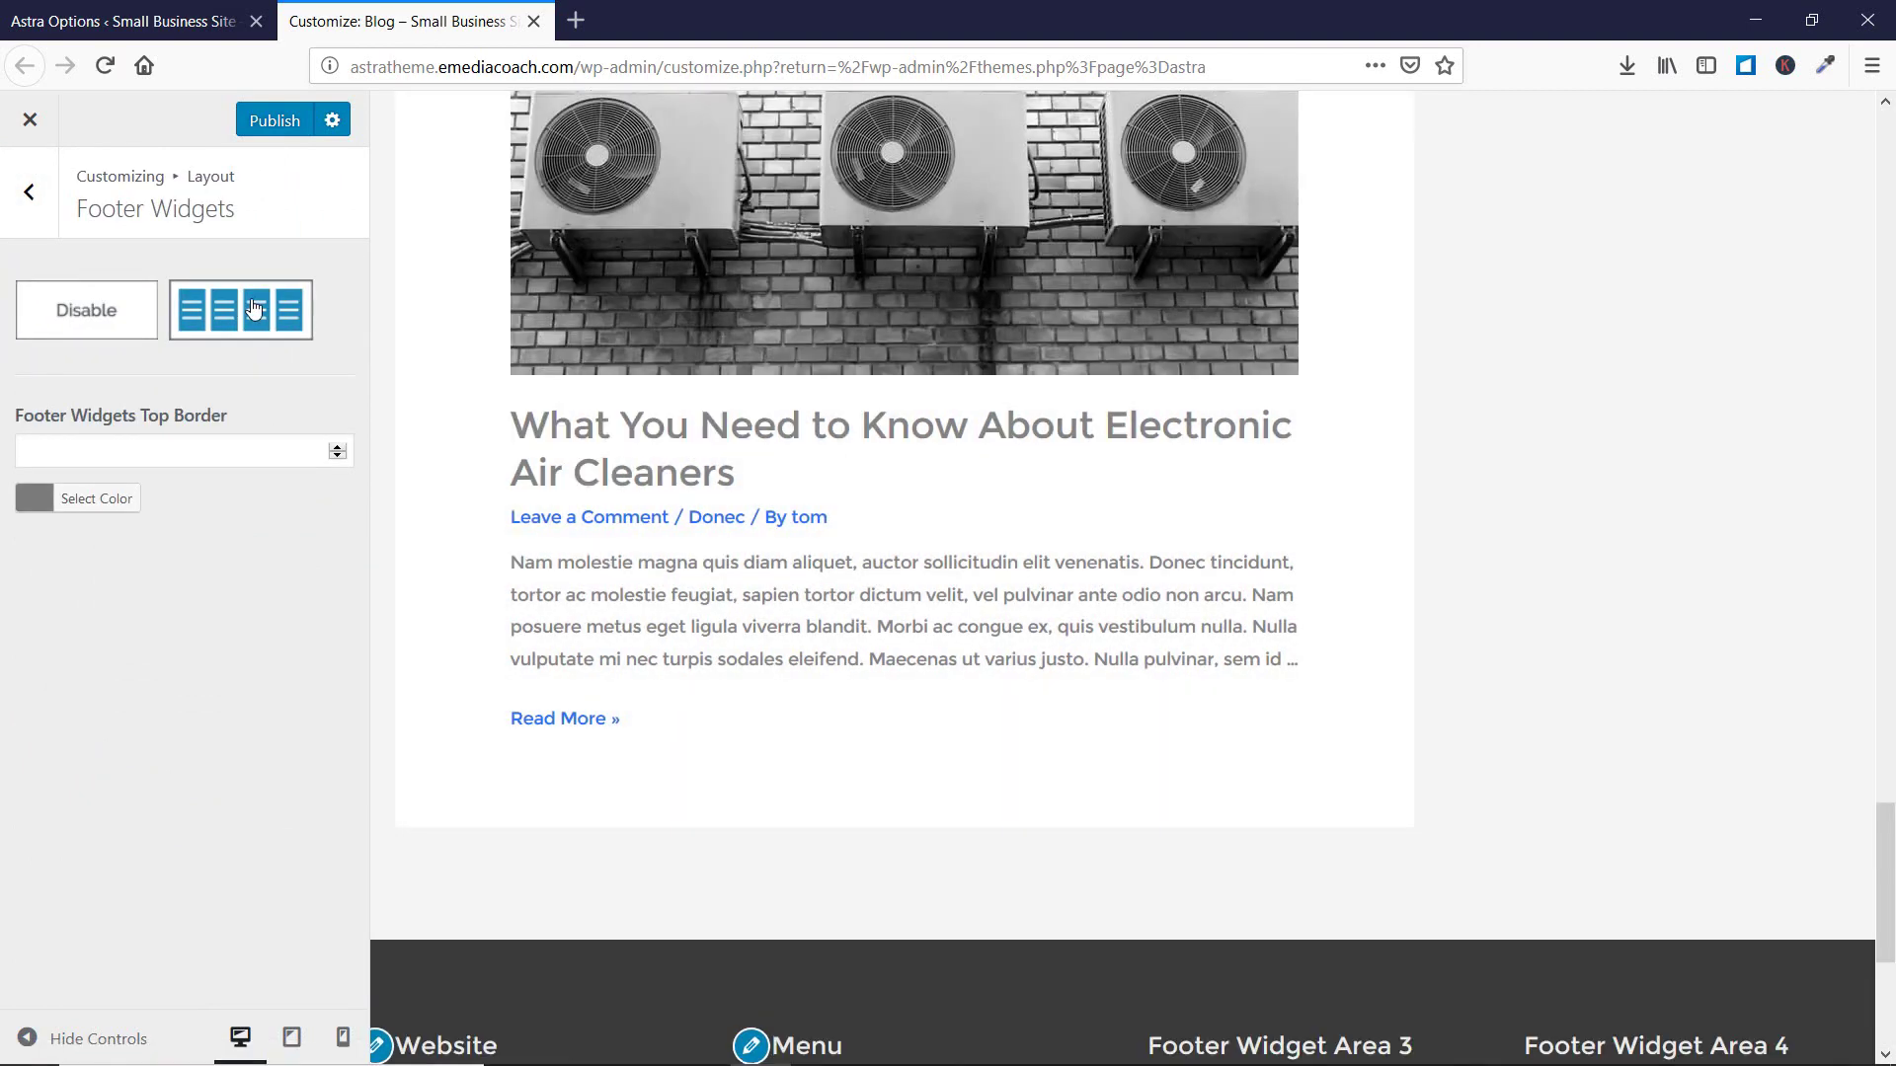
scroll(879, 686, "down", 5)
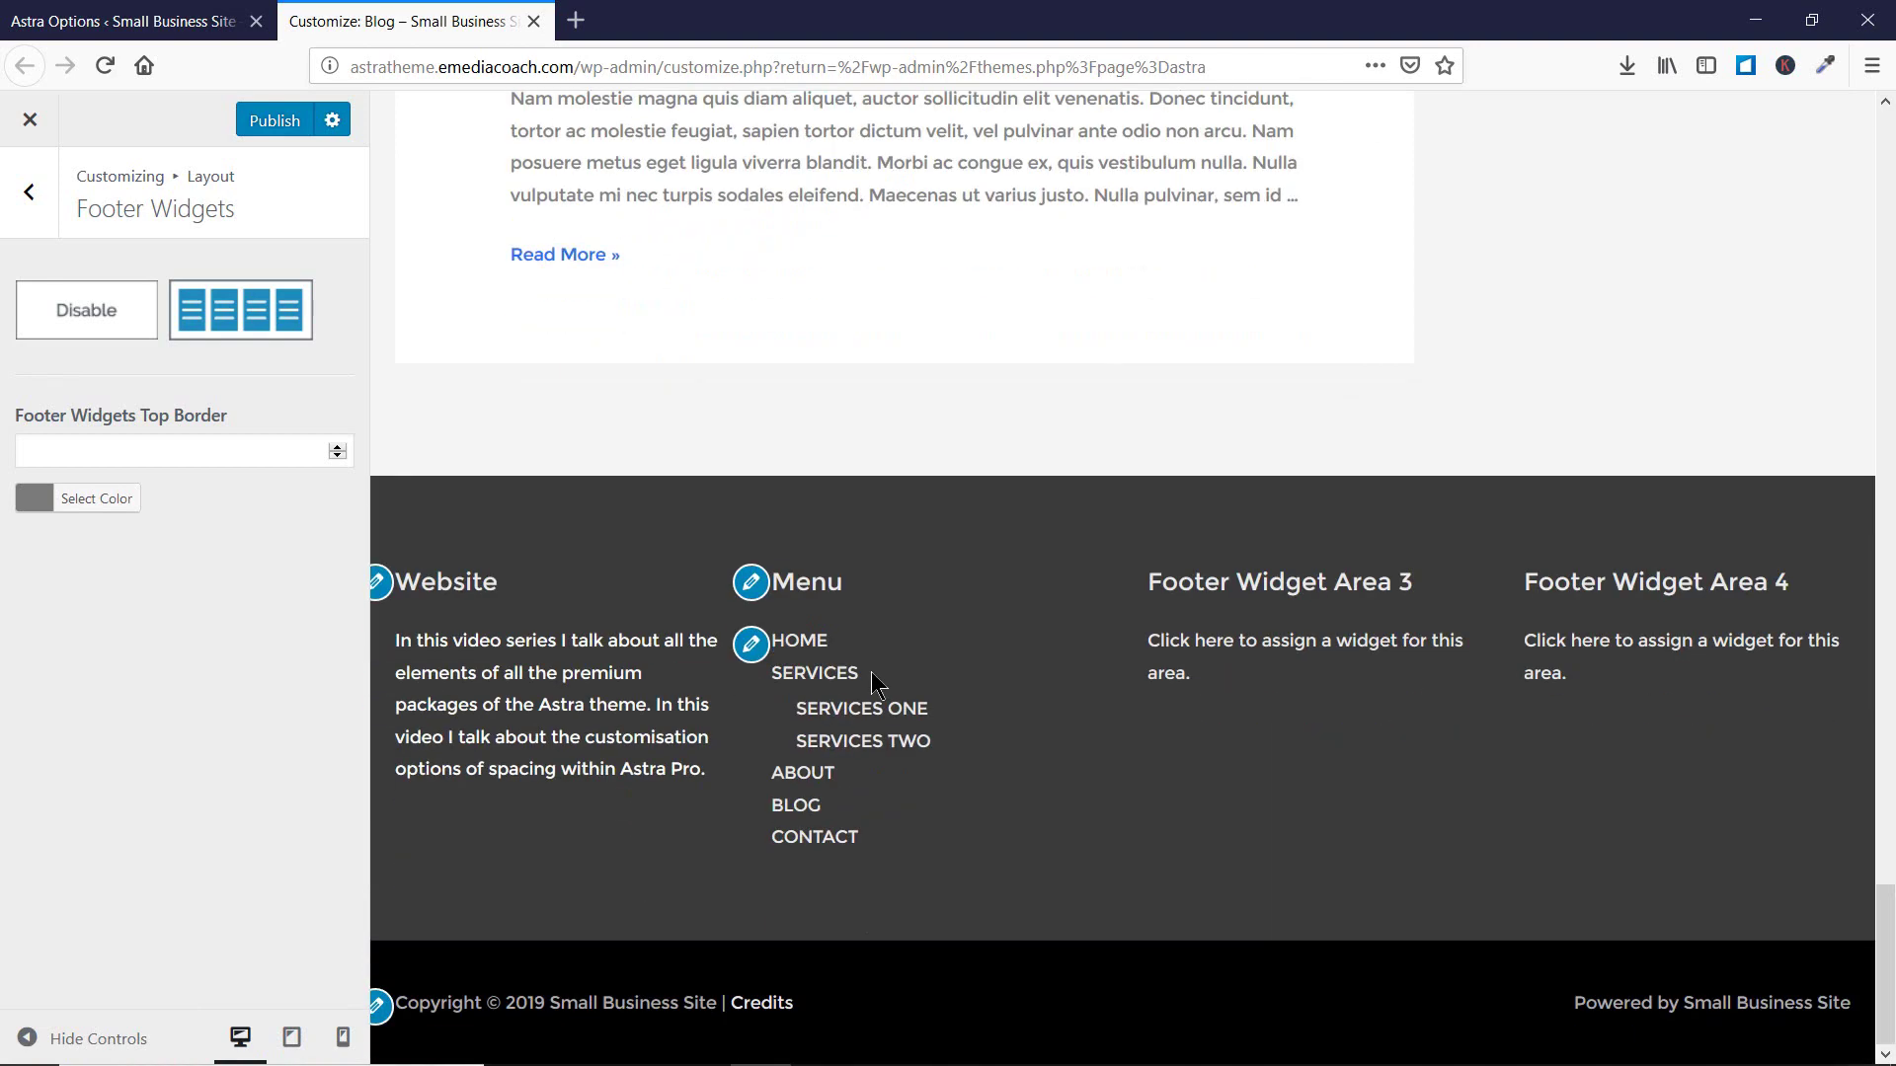
Open the Footer Bar settings and set the top, right, bottom and left Footer Space to 30 px each.
left_click(23, 210)
left_click(85, 335)
scroll(211, 476, "down", 4)
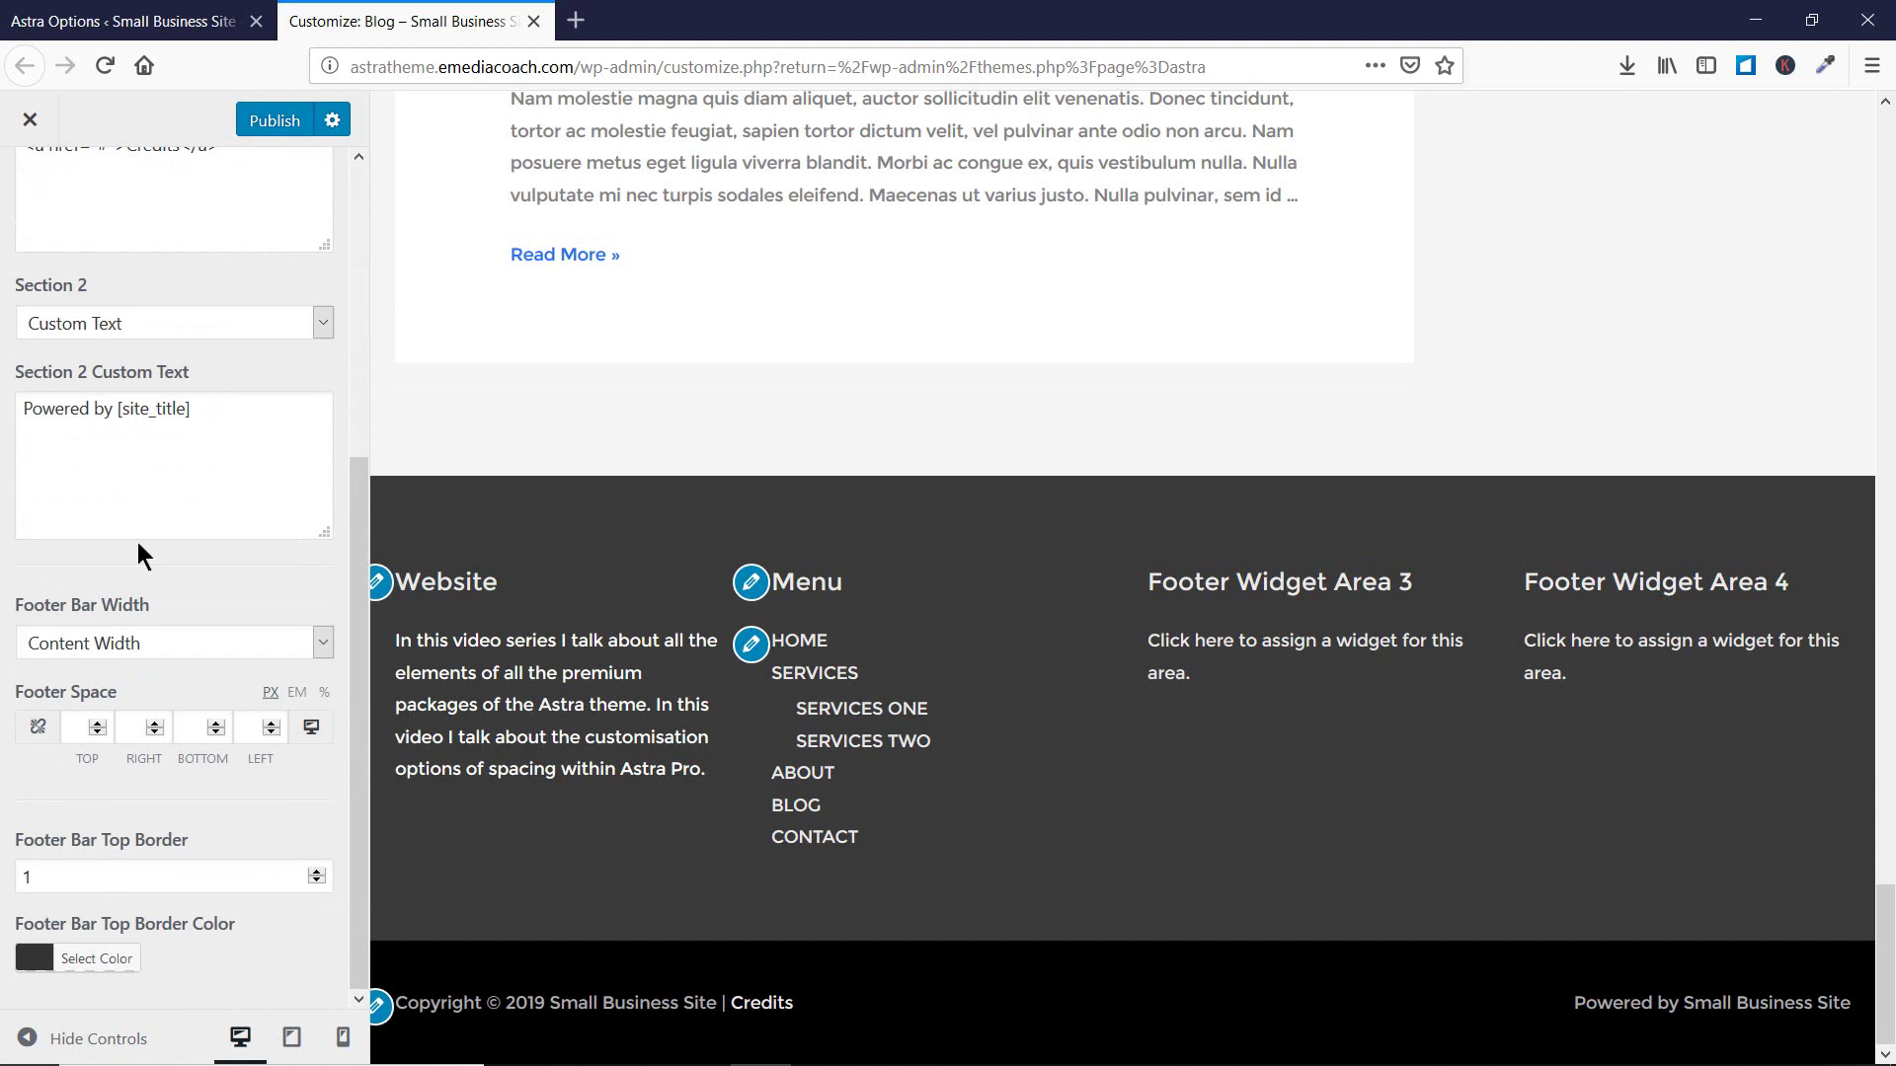
left_click(70, 730)
type("30")
left_click(122, 725)
type("30")
left_click(189, 728)
type("30")
left_click(246, 728)
type("30")
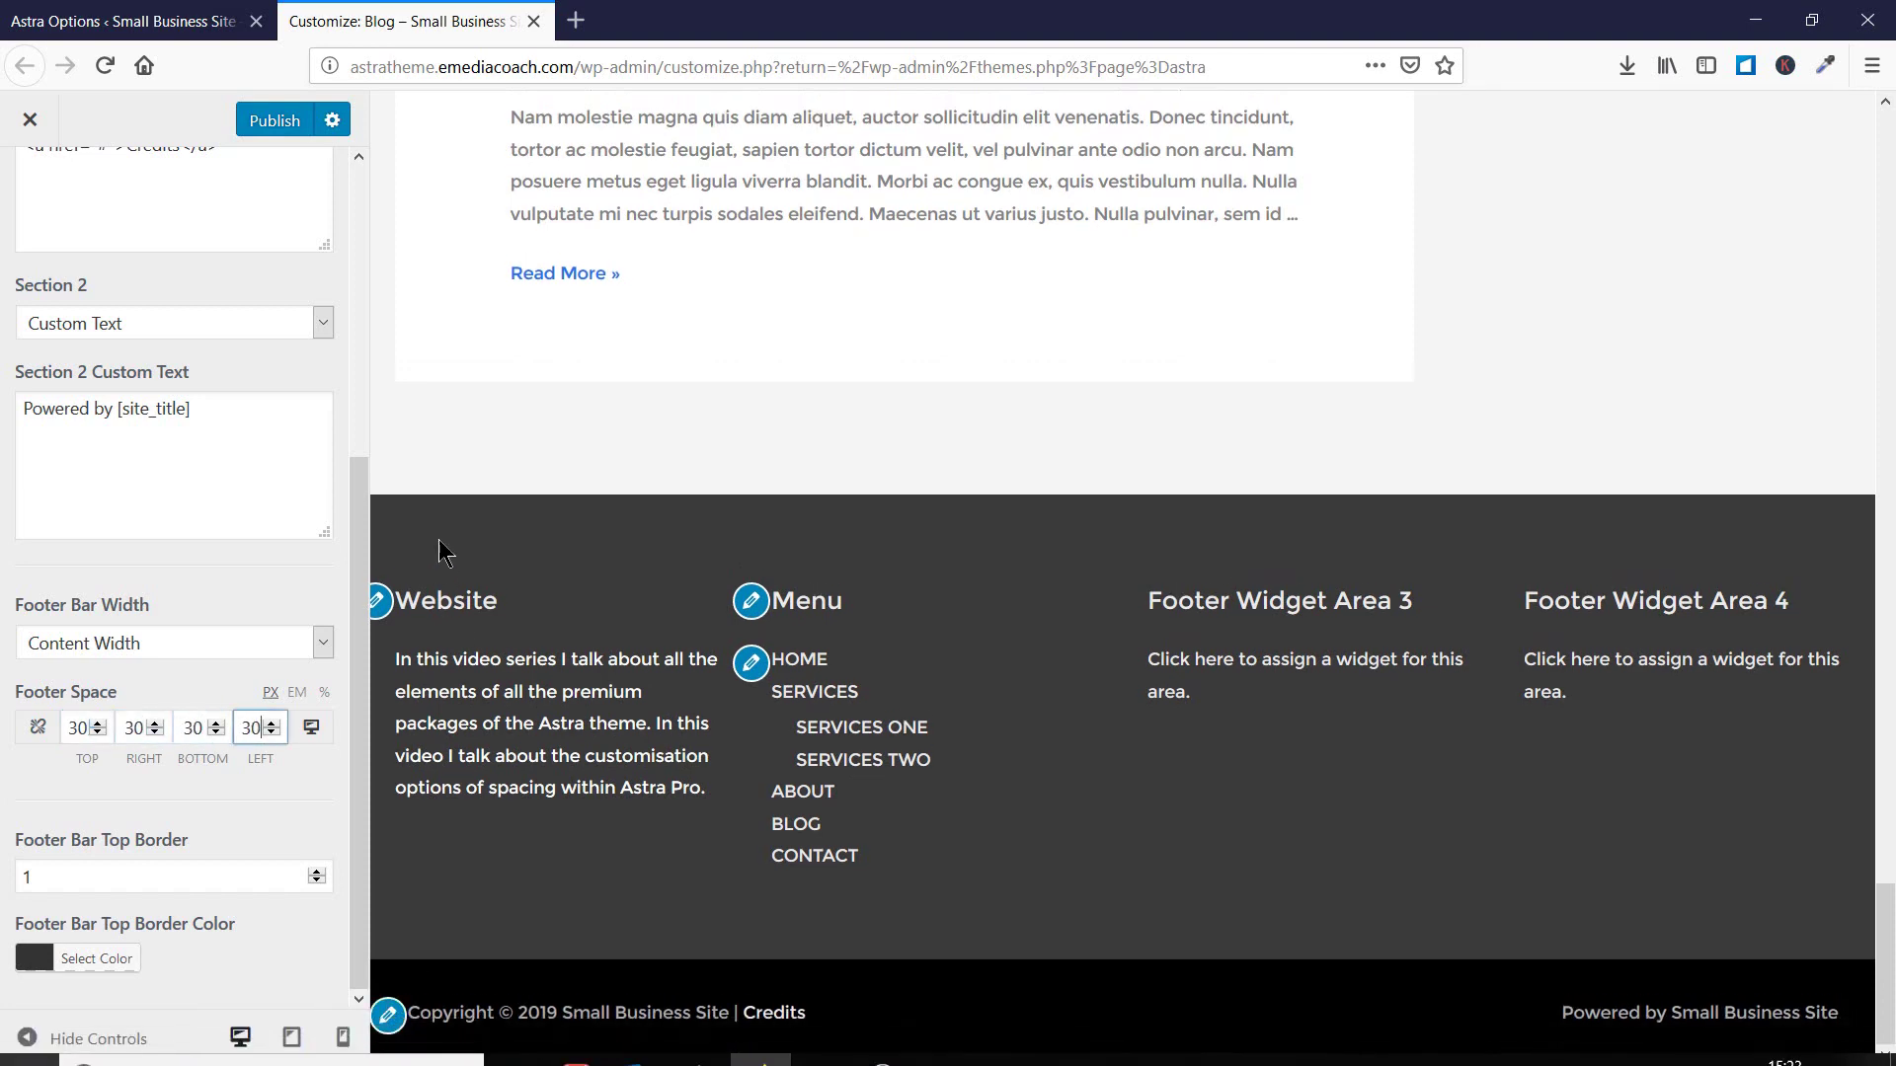
Try a top Footer Space of 100 px and set it back to 30 px.
double_click(77, 727)
type("100")
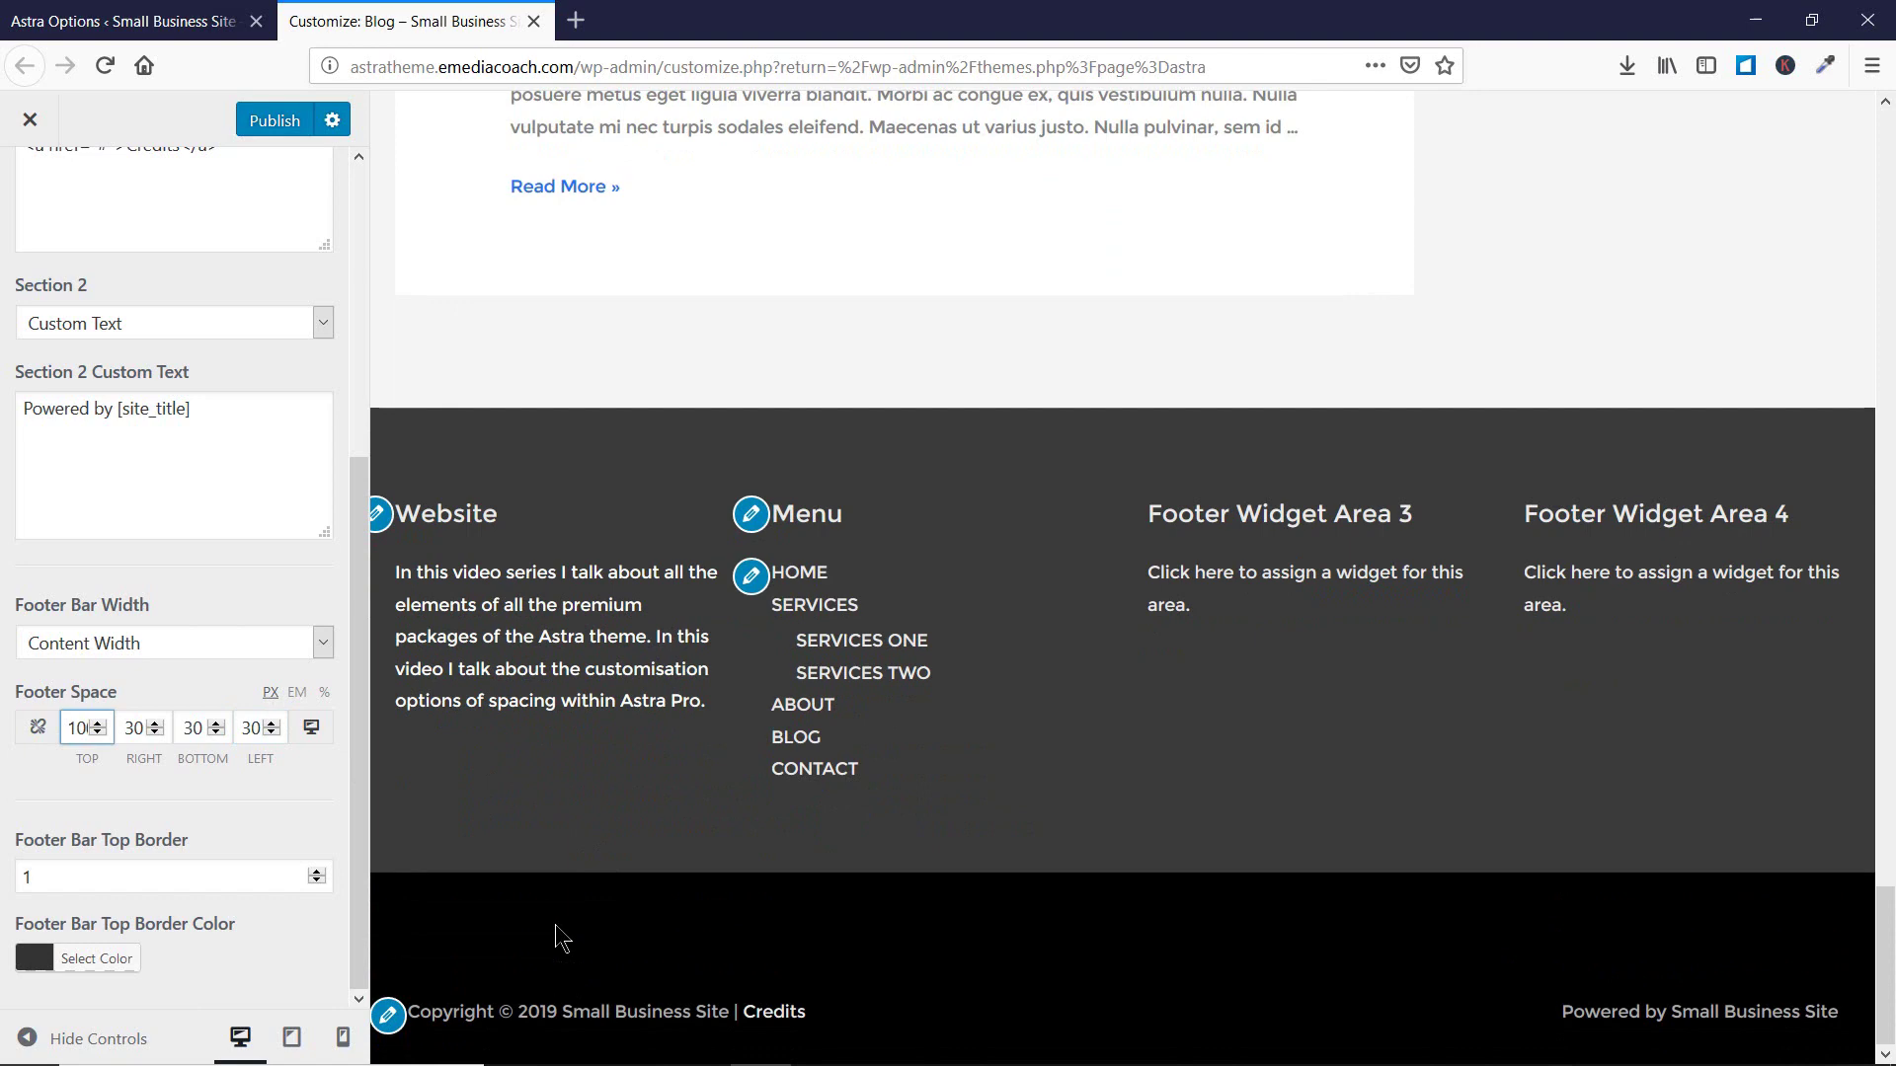
double_click(65, 733)
type("30")
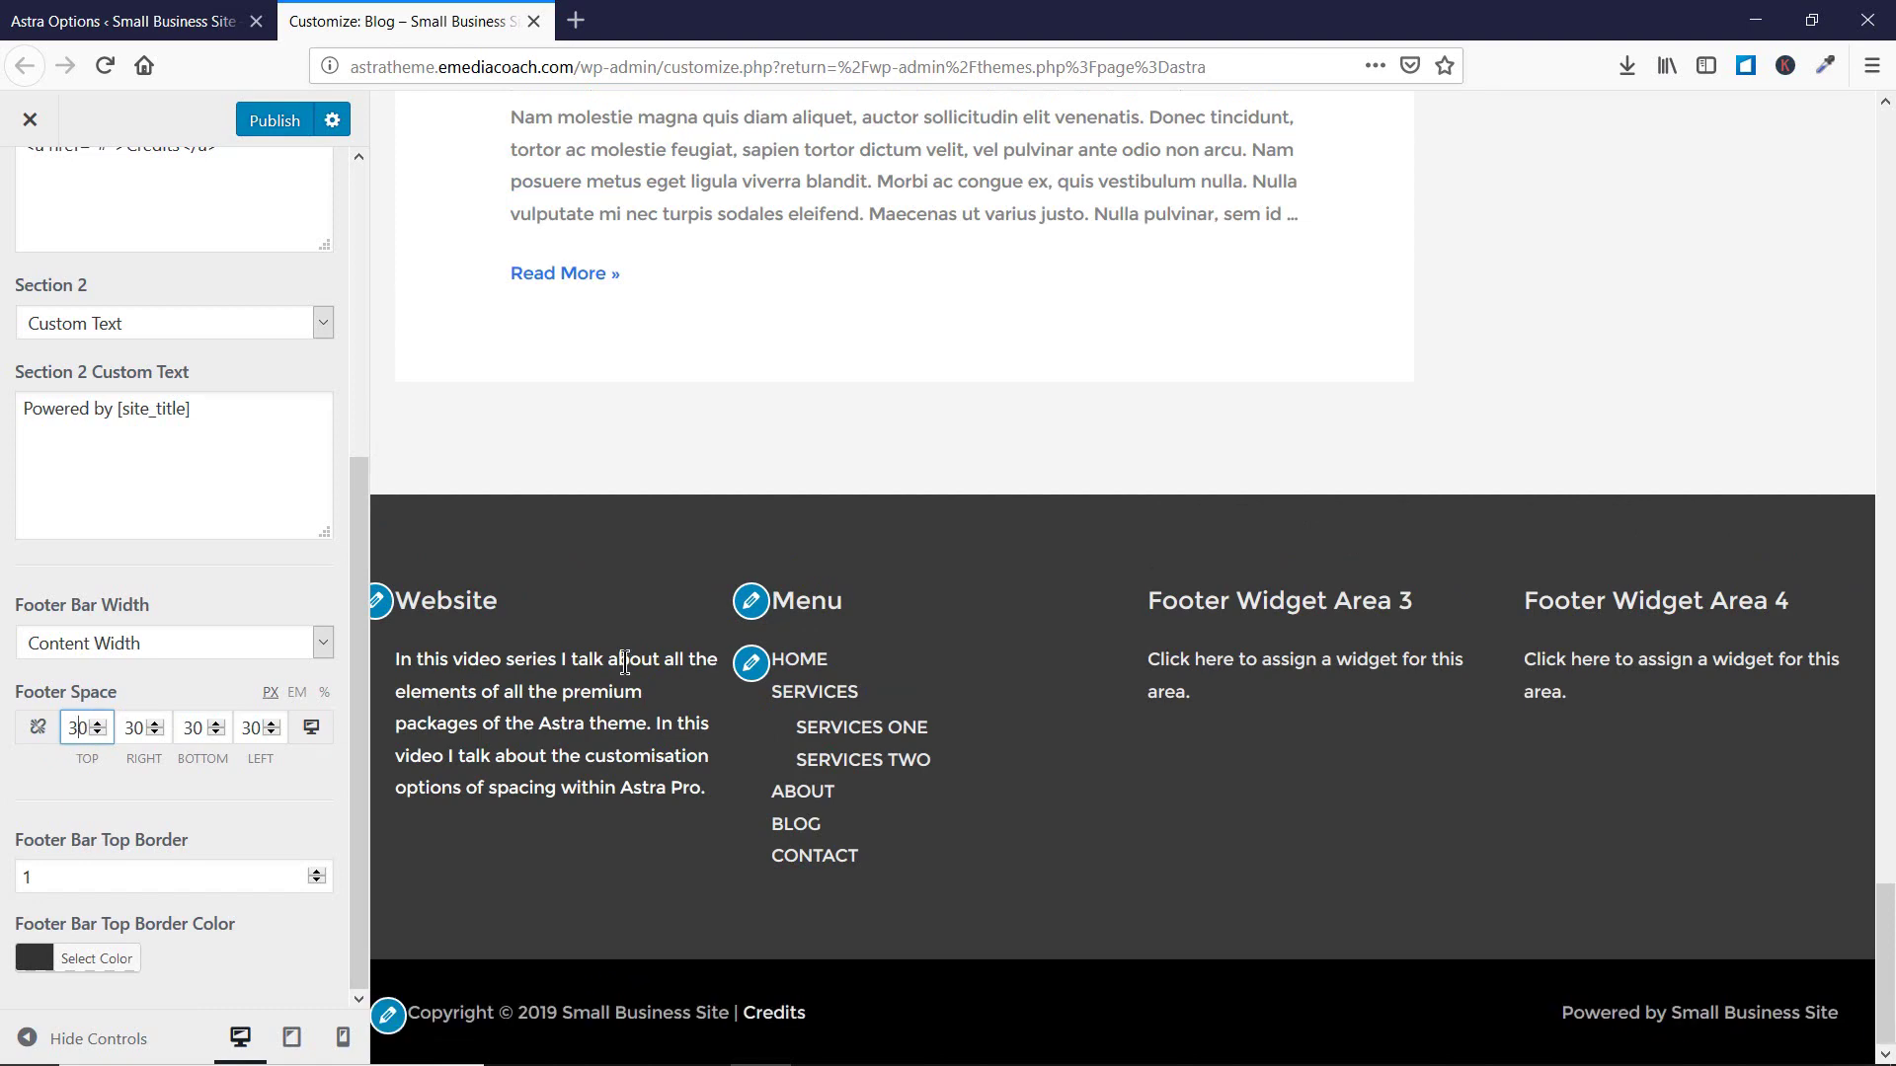
Leave the footer settings and open the Spacing section of the Container layout settings.
scroll(44, 400, "up", 5)
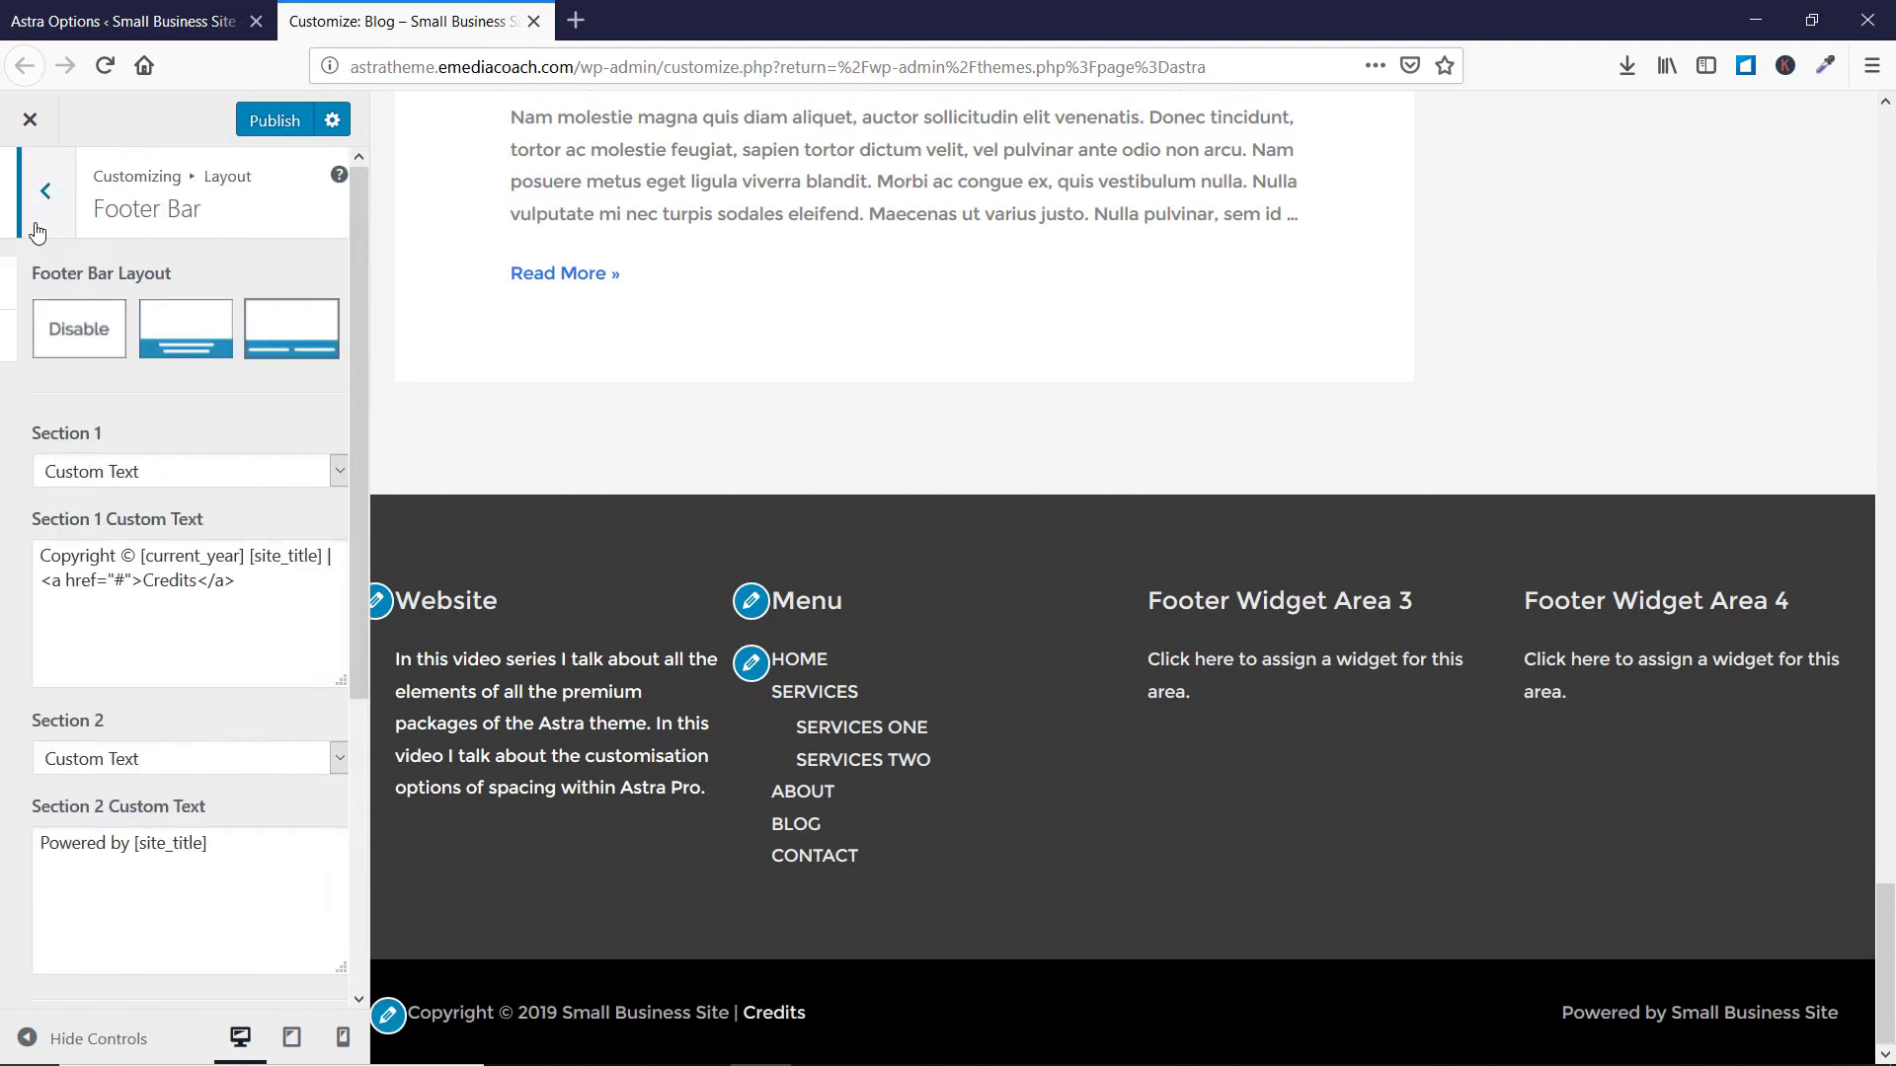
left_click(35, 229)
left_click(37, 231)
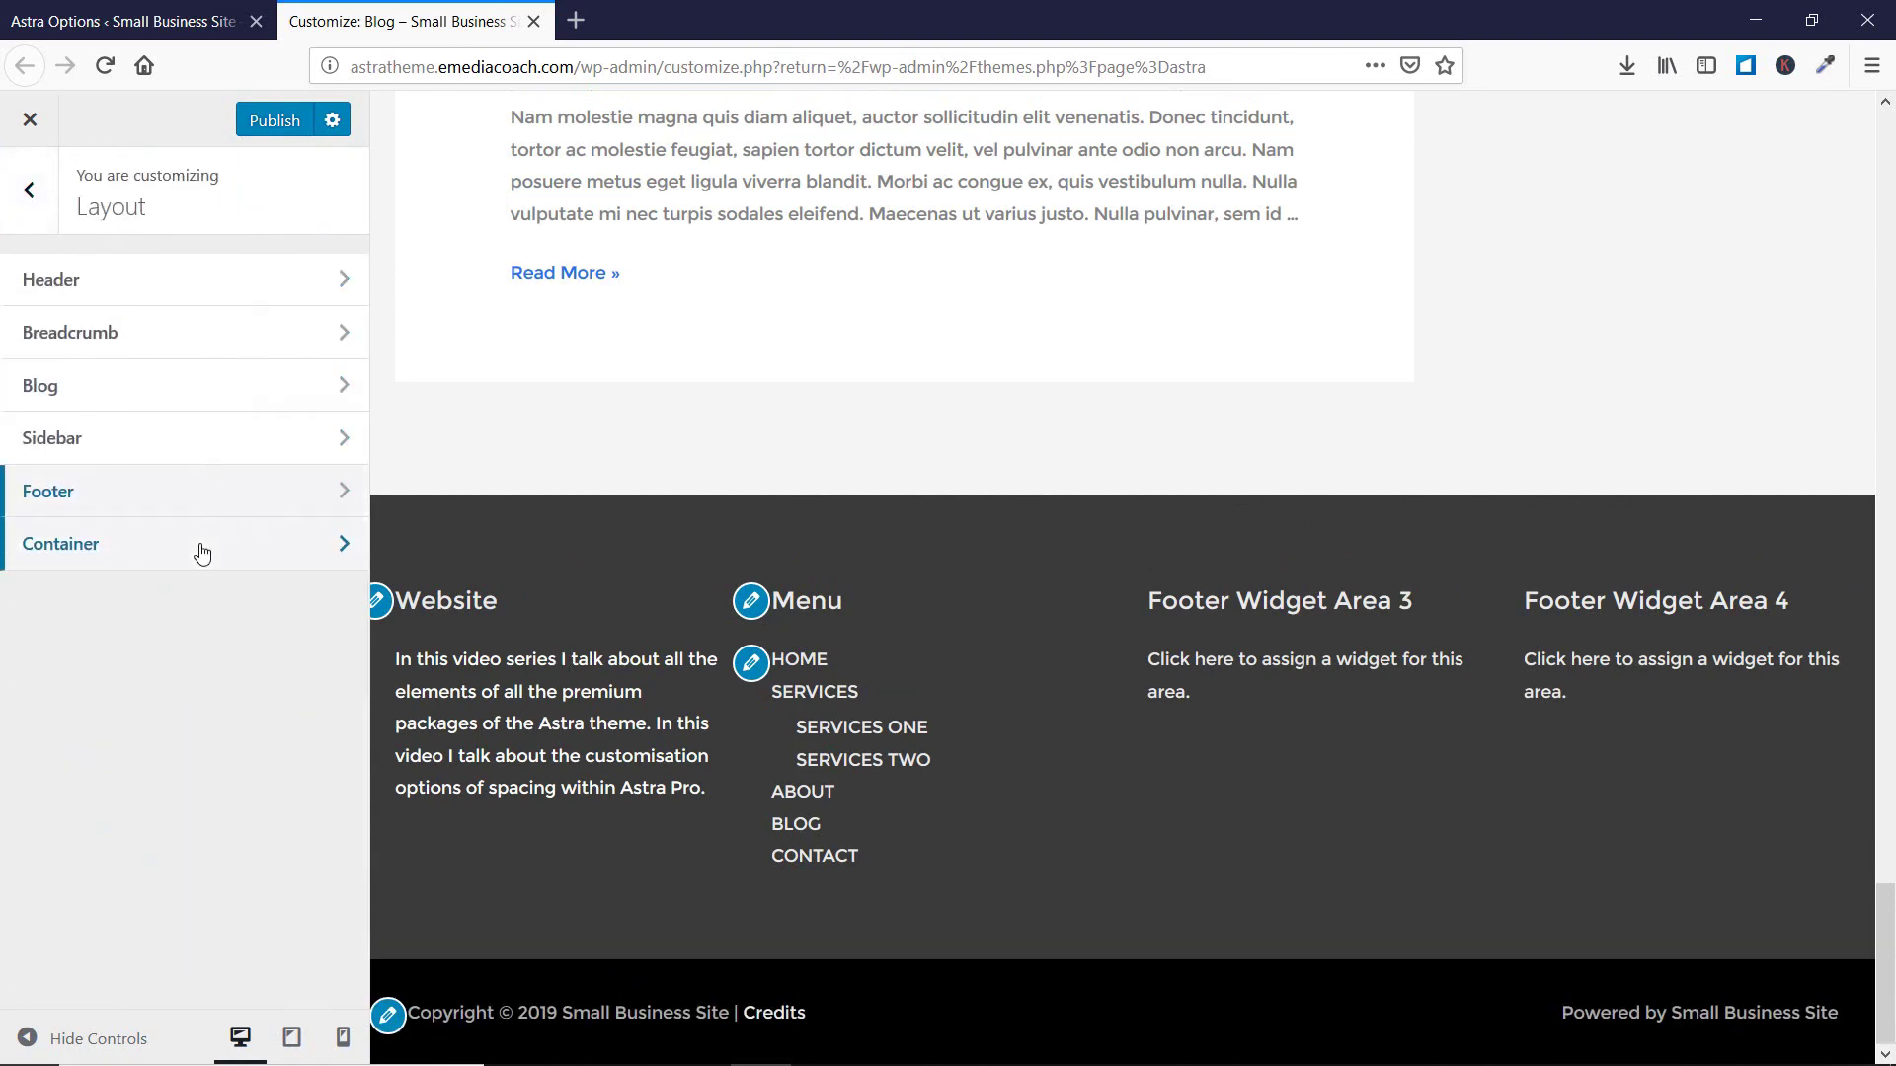
left_click(198, 544)
scroll(259, 730, "down", 1)
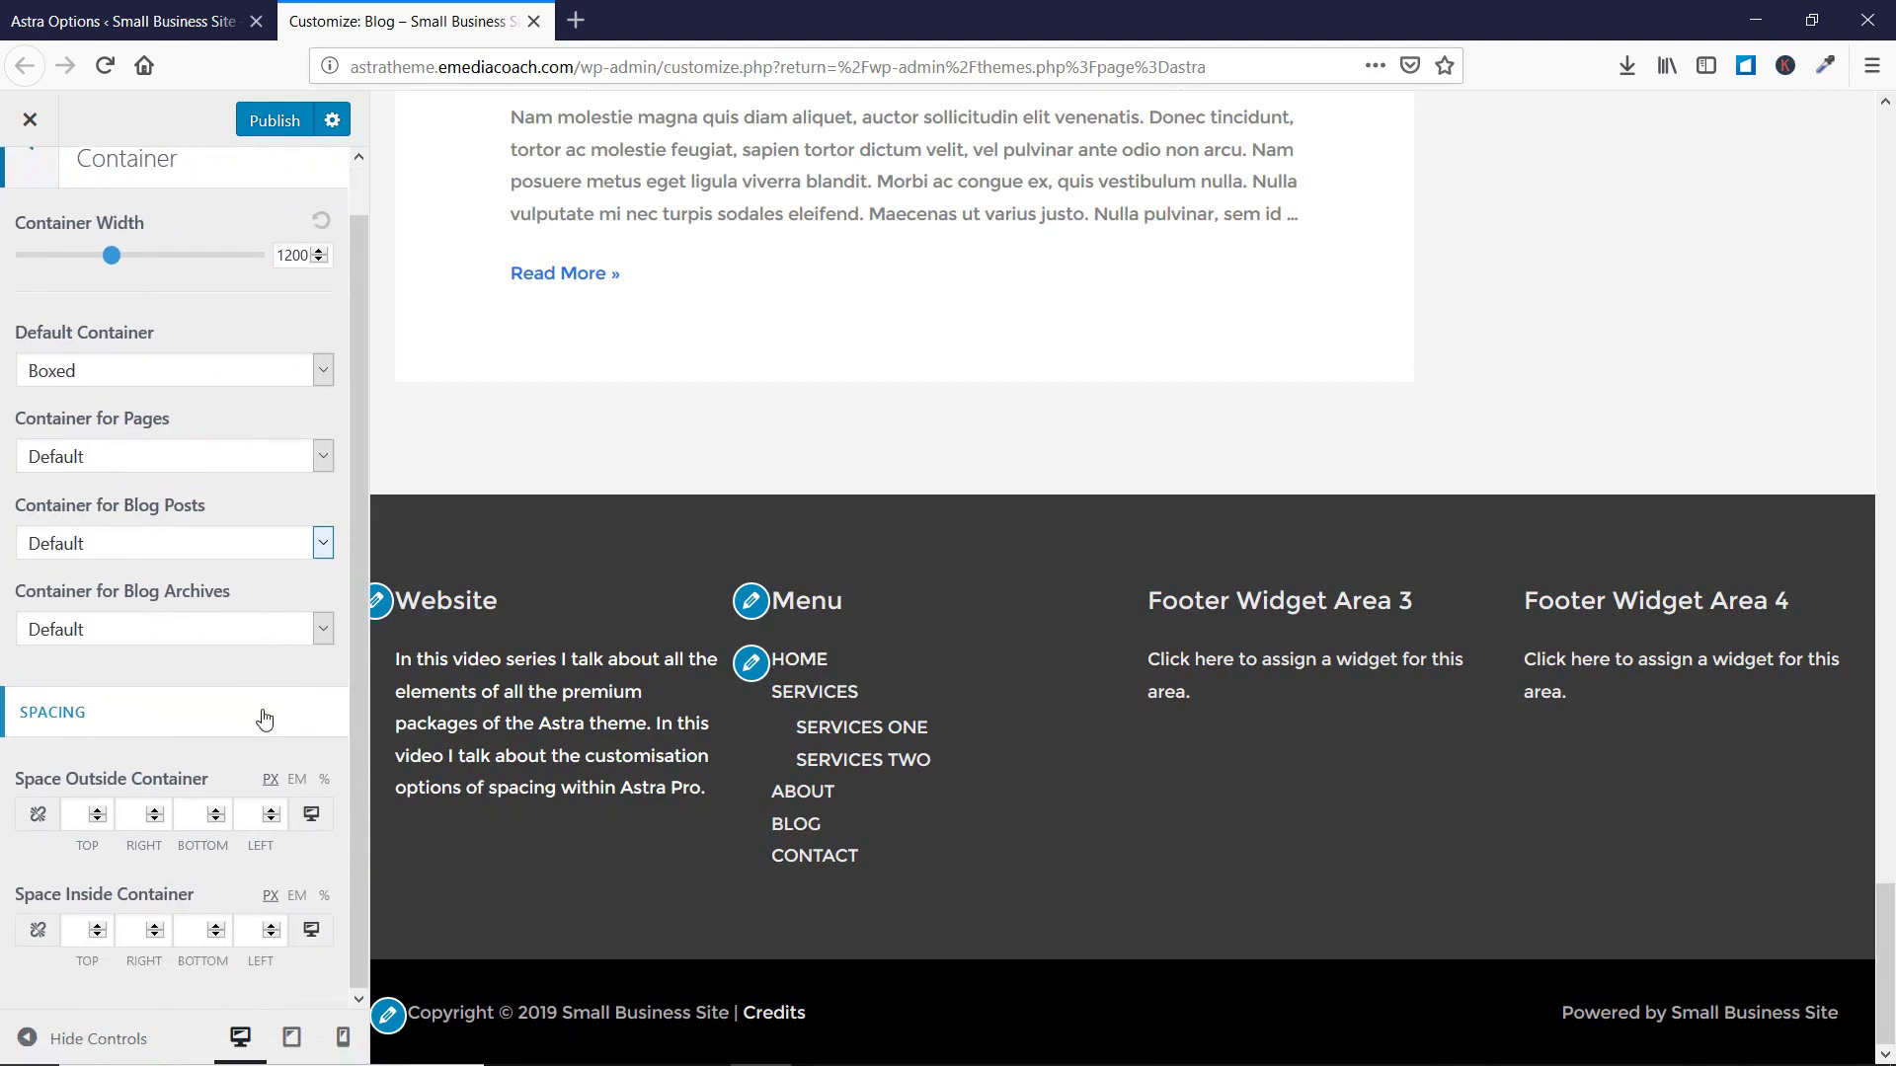
Examine the content container's spacing around the blog posts in the page preview.
scroll(1103, 786, "up", 20)
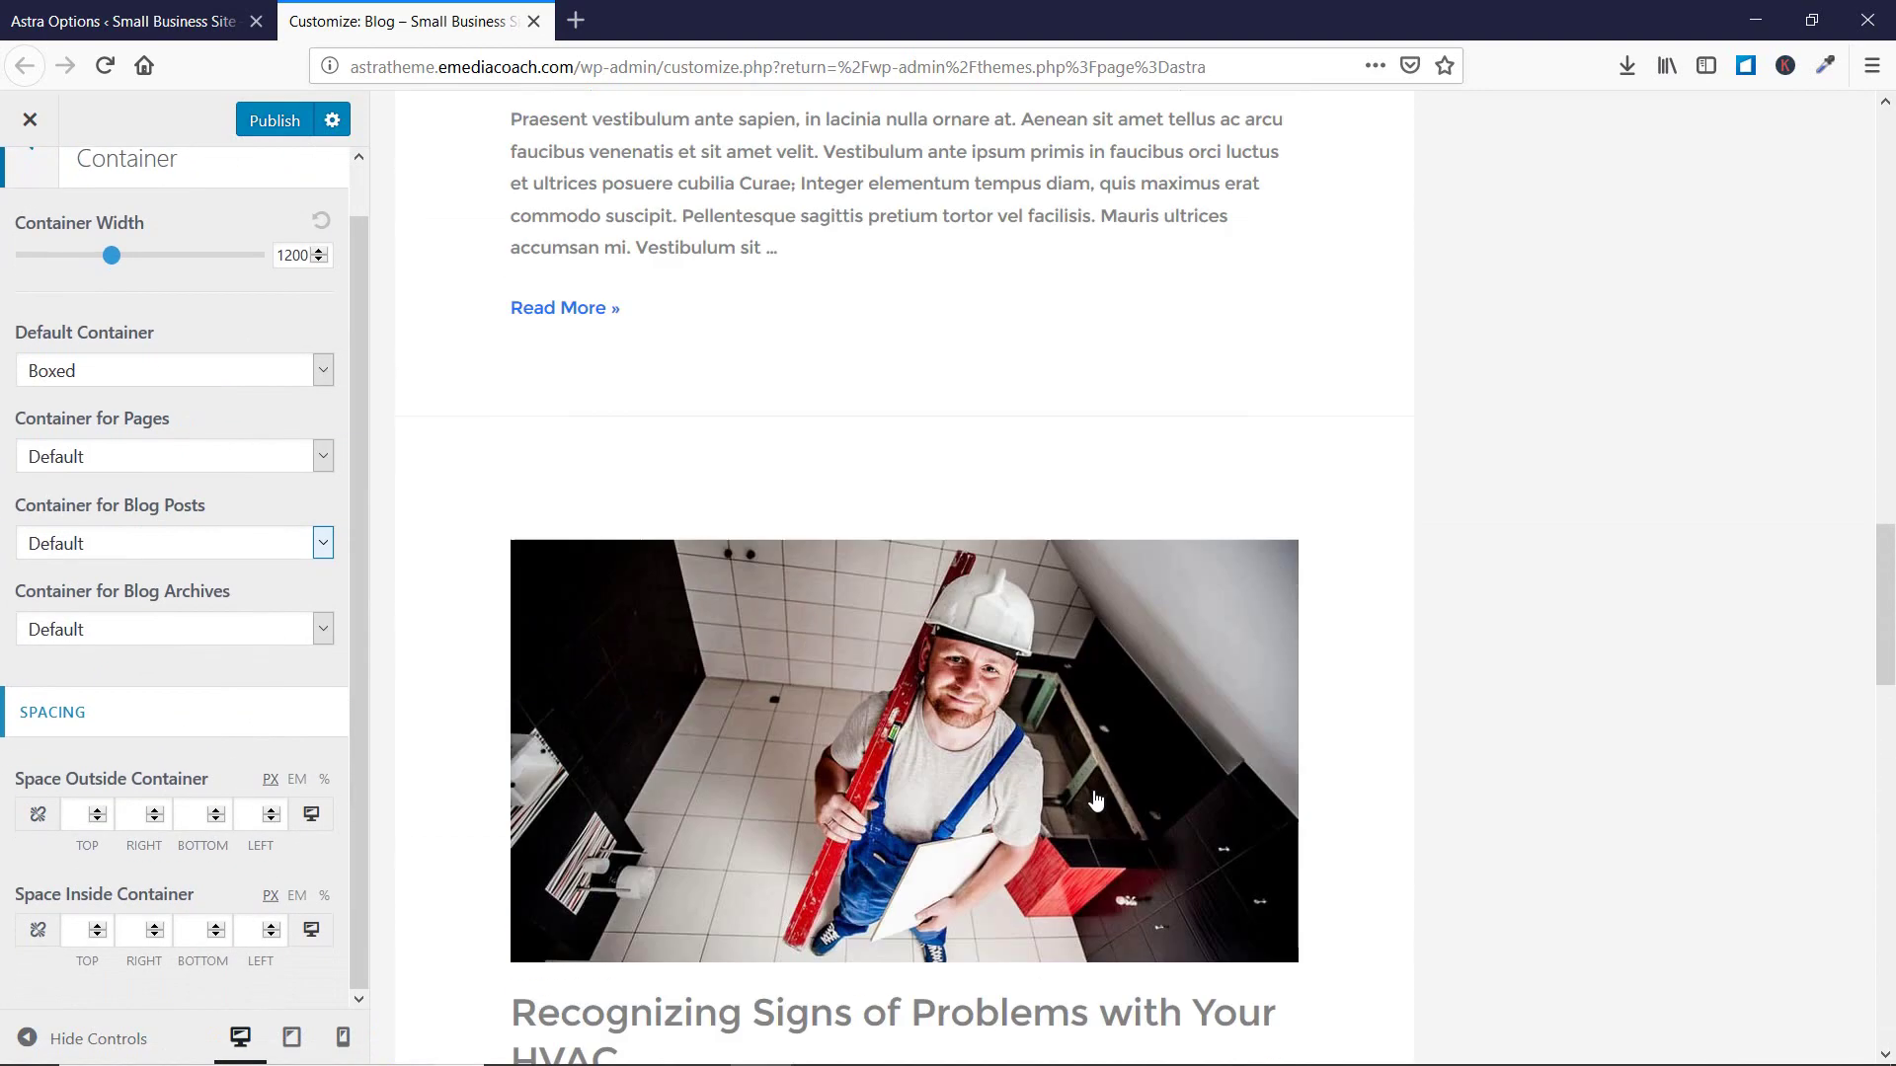
scroll(1076, 765, "up", 10)
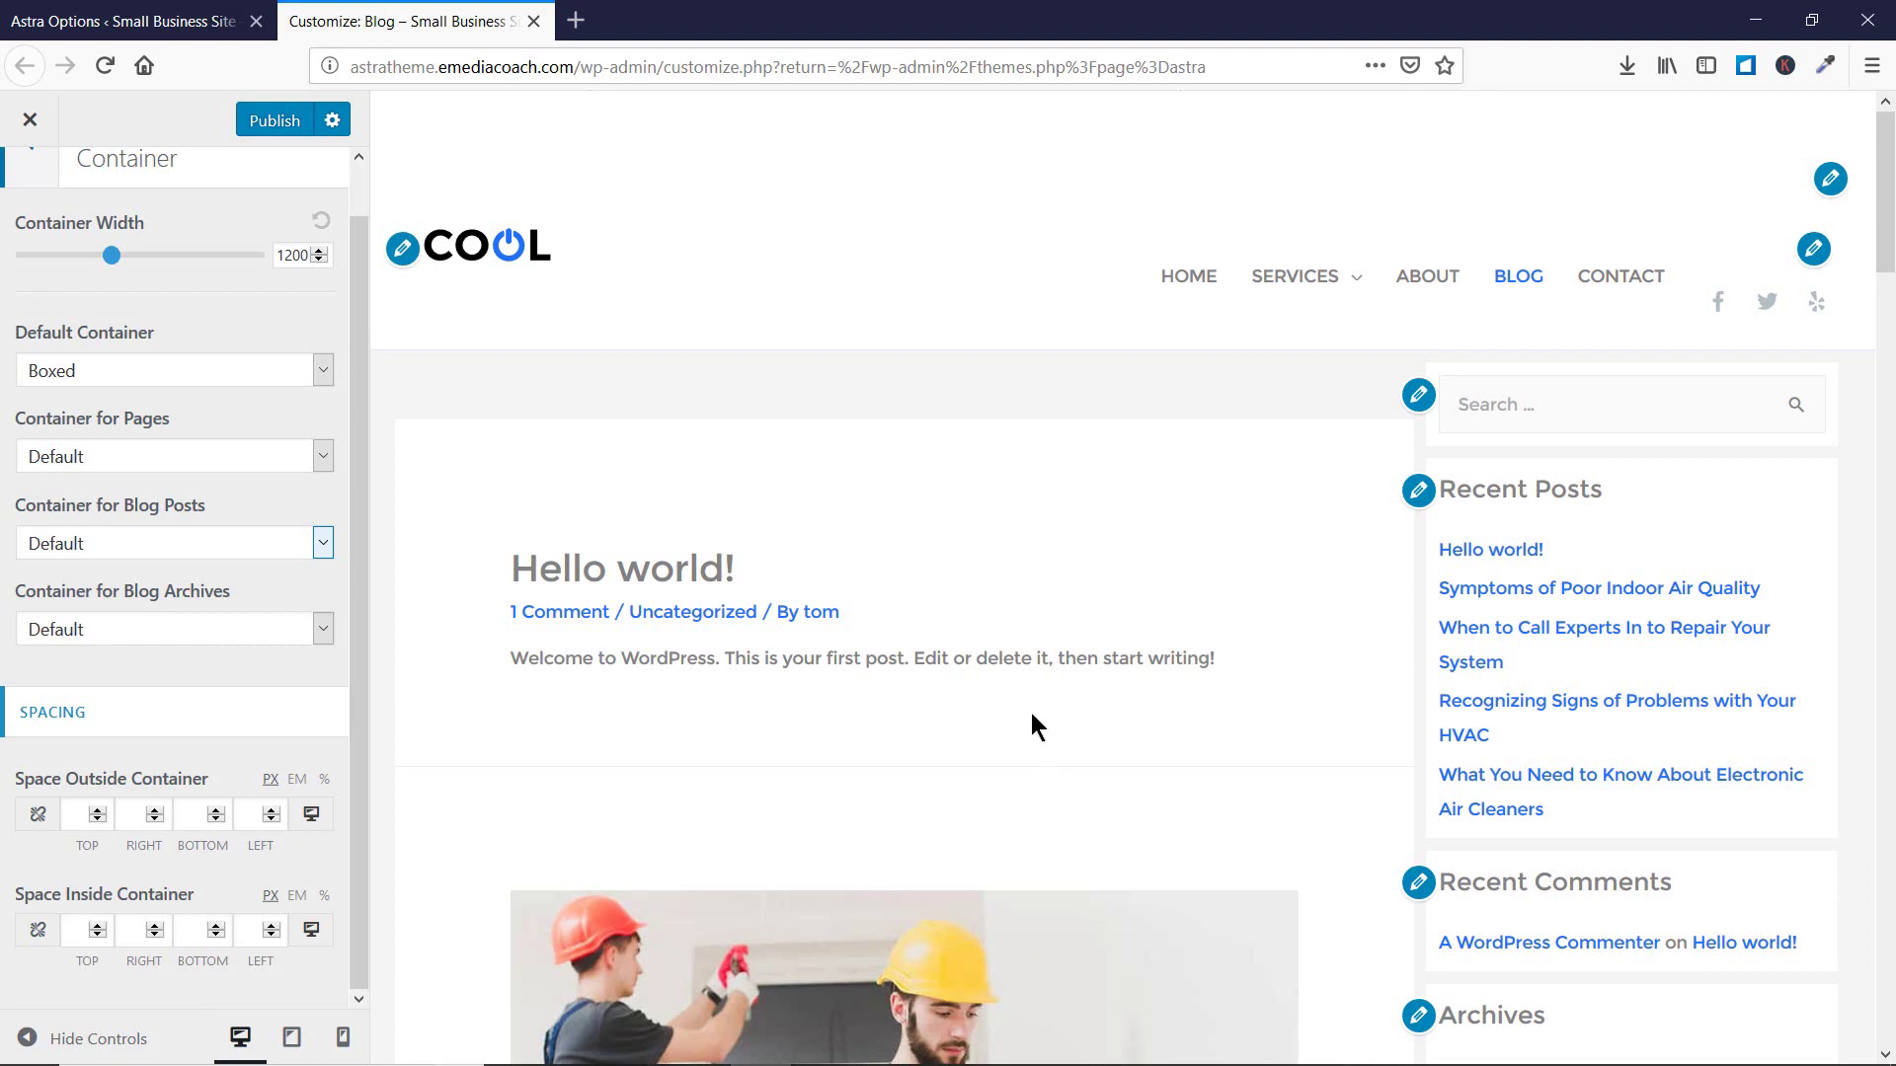
scroll(157, 570, "up", 1)
scroll(977, 580, "down", 3)
scroll(974, 584, "up", 3)
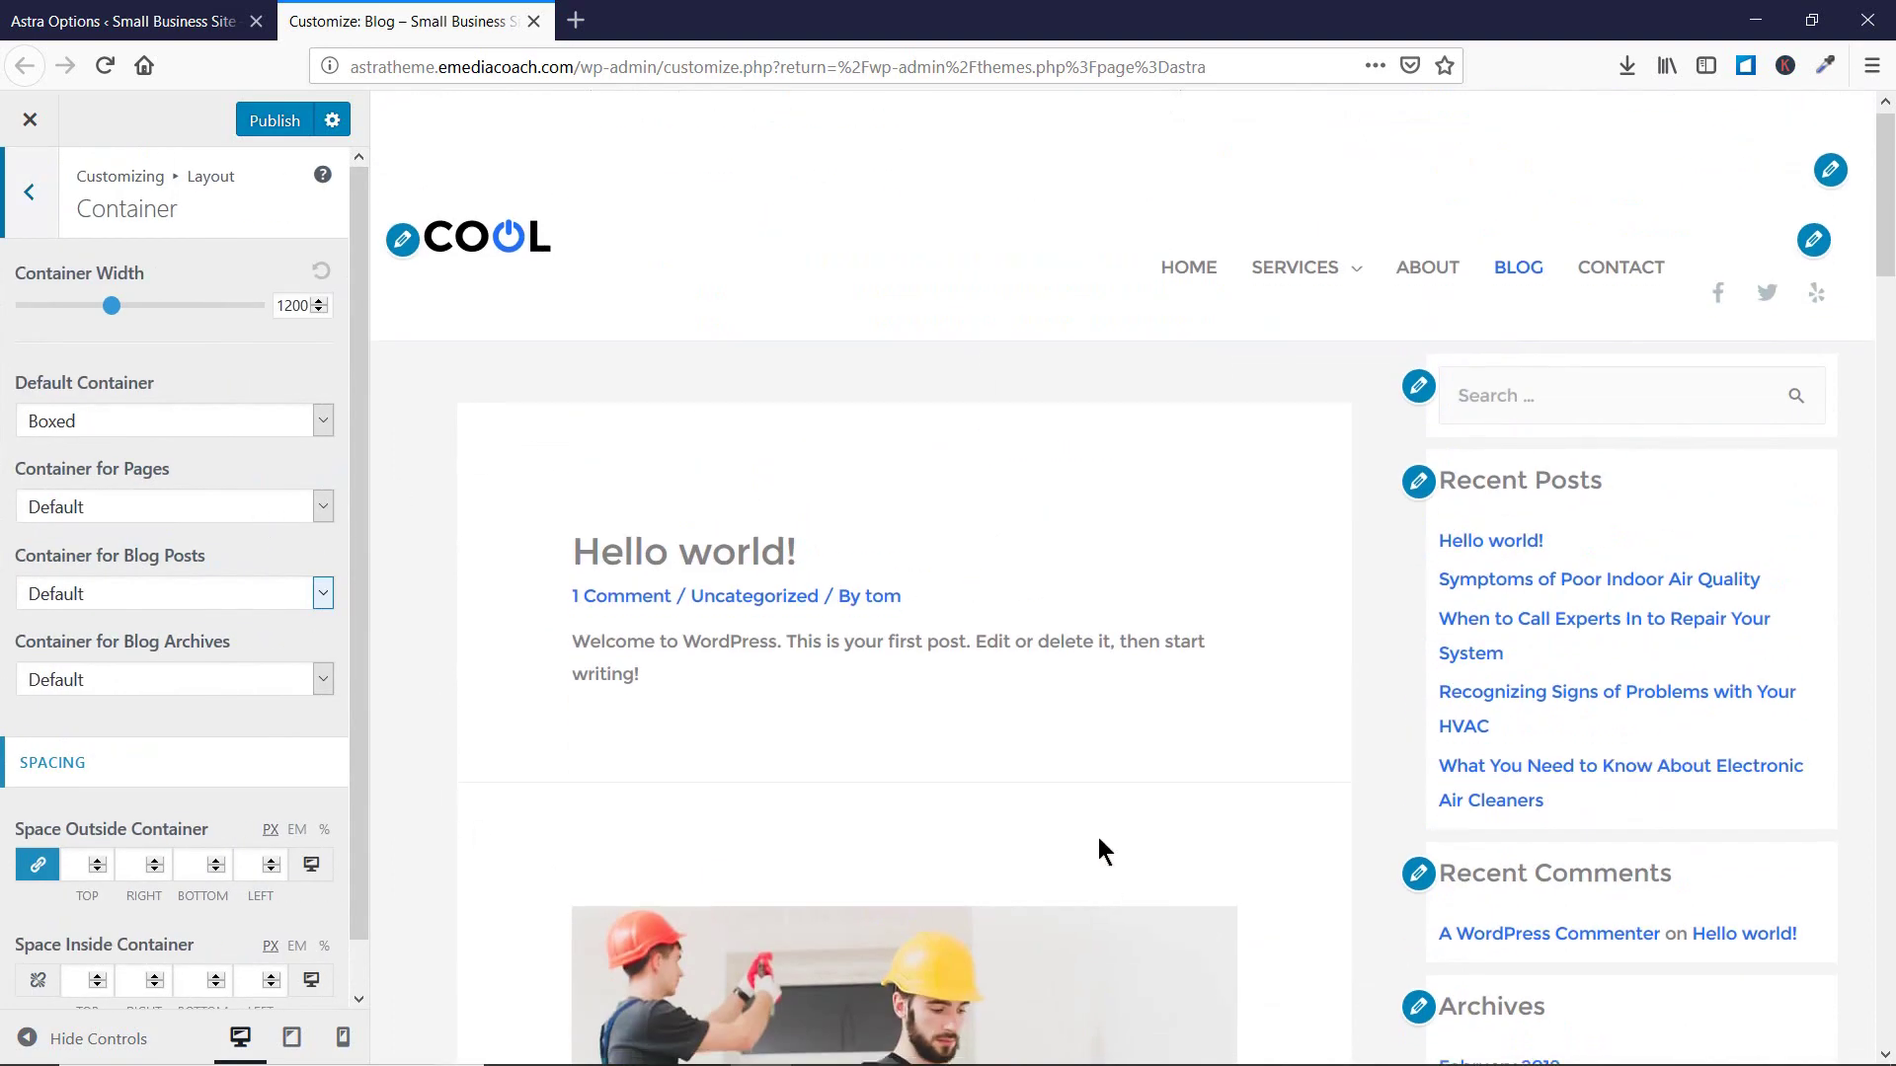
scroll(609, 768, "down", 1)
scroll(612, 787, "down", 4)
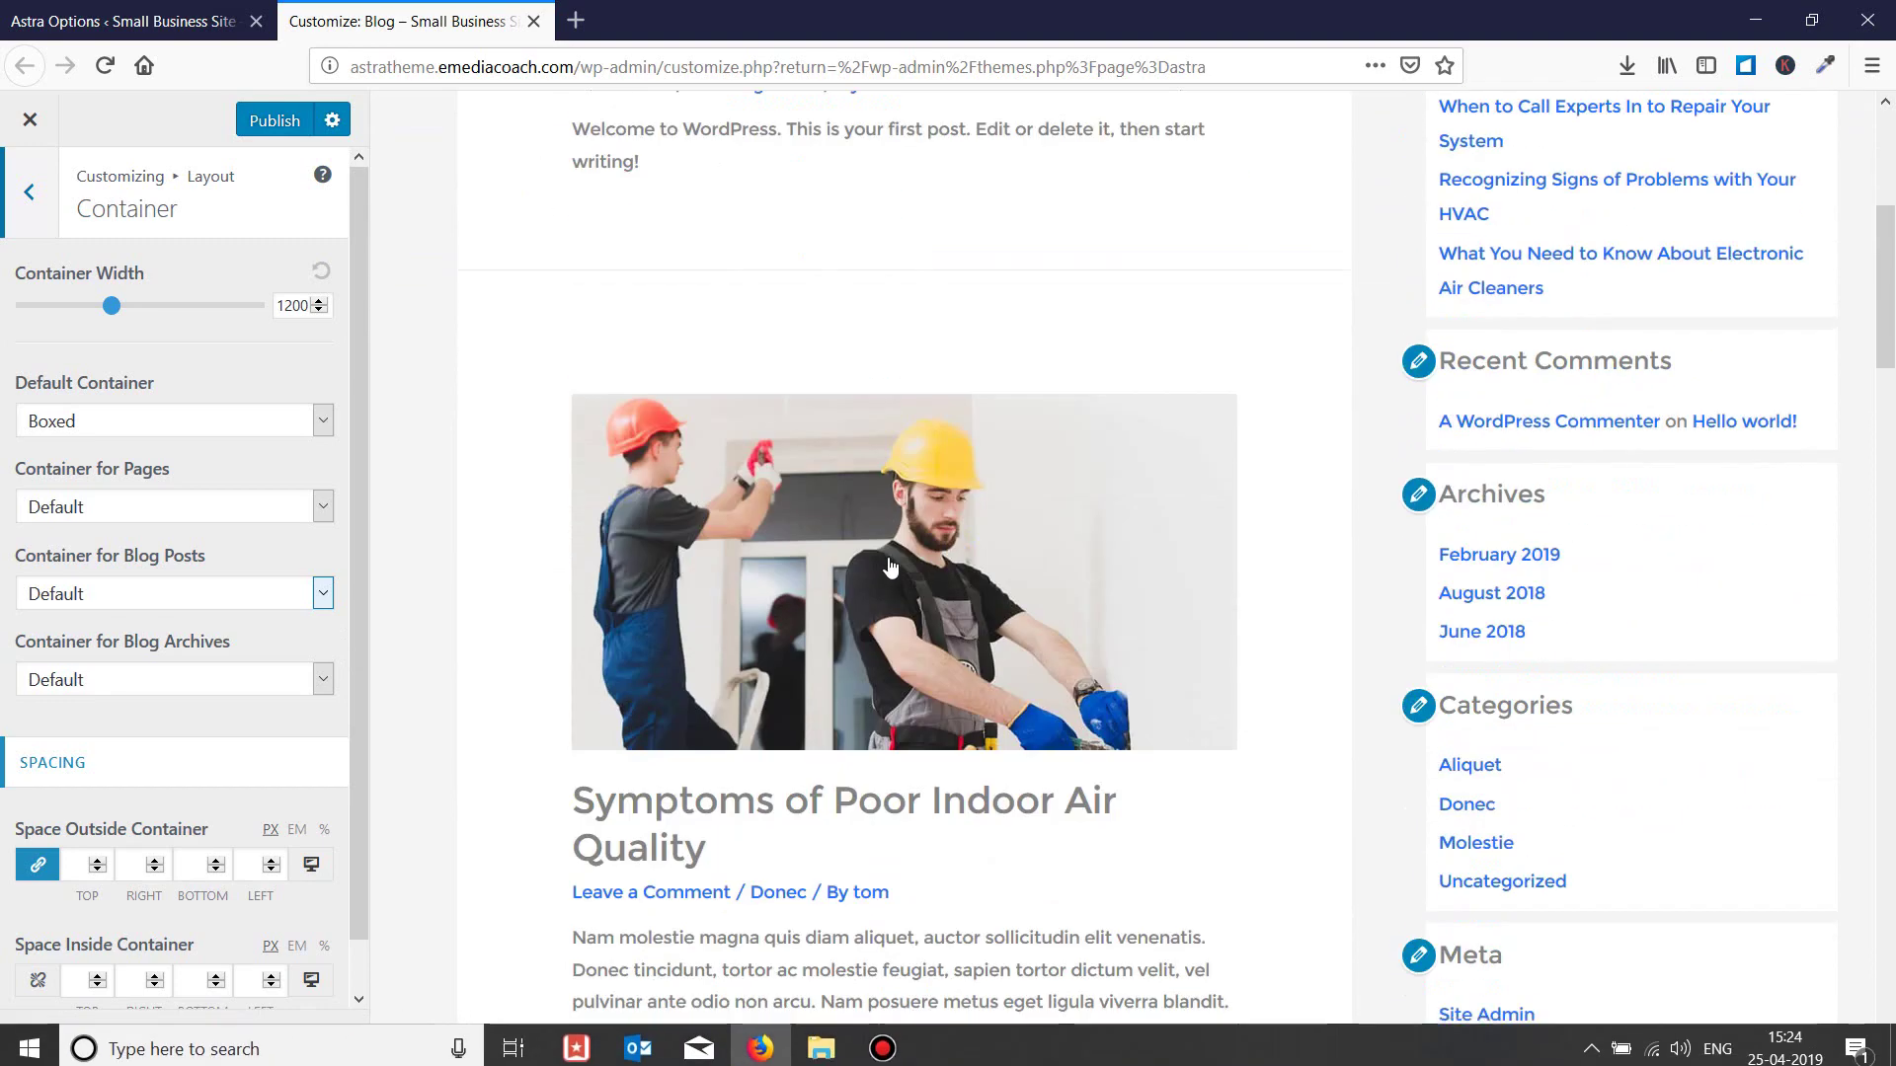
scroll(1359, 215, "up", 3)
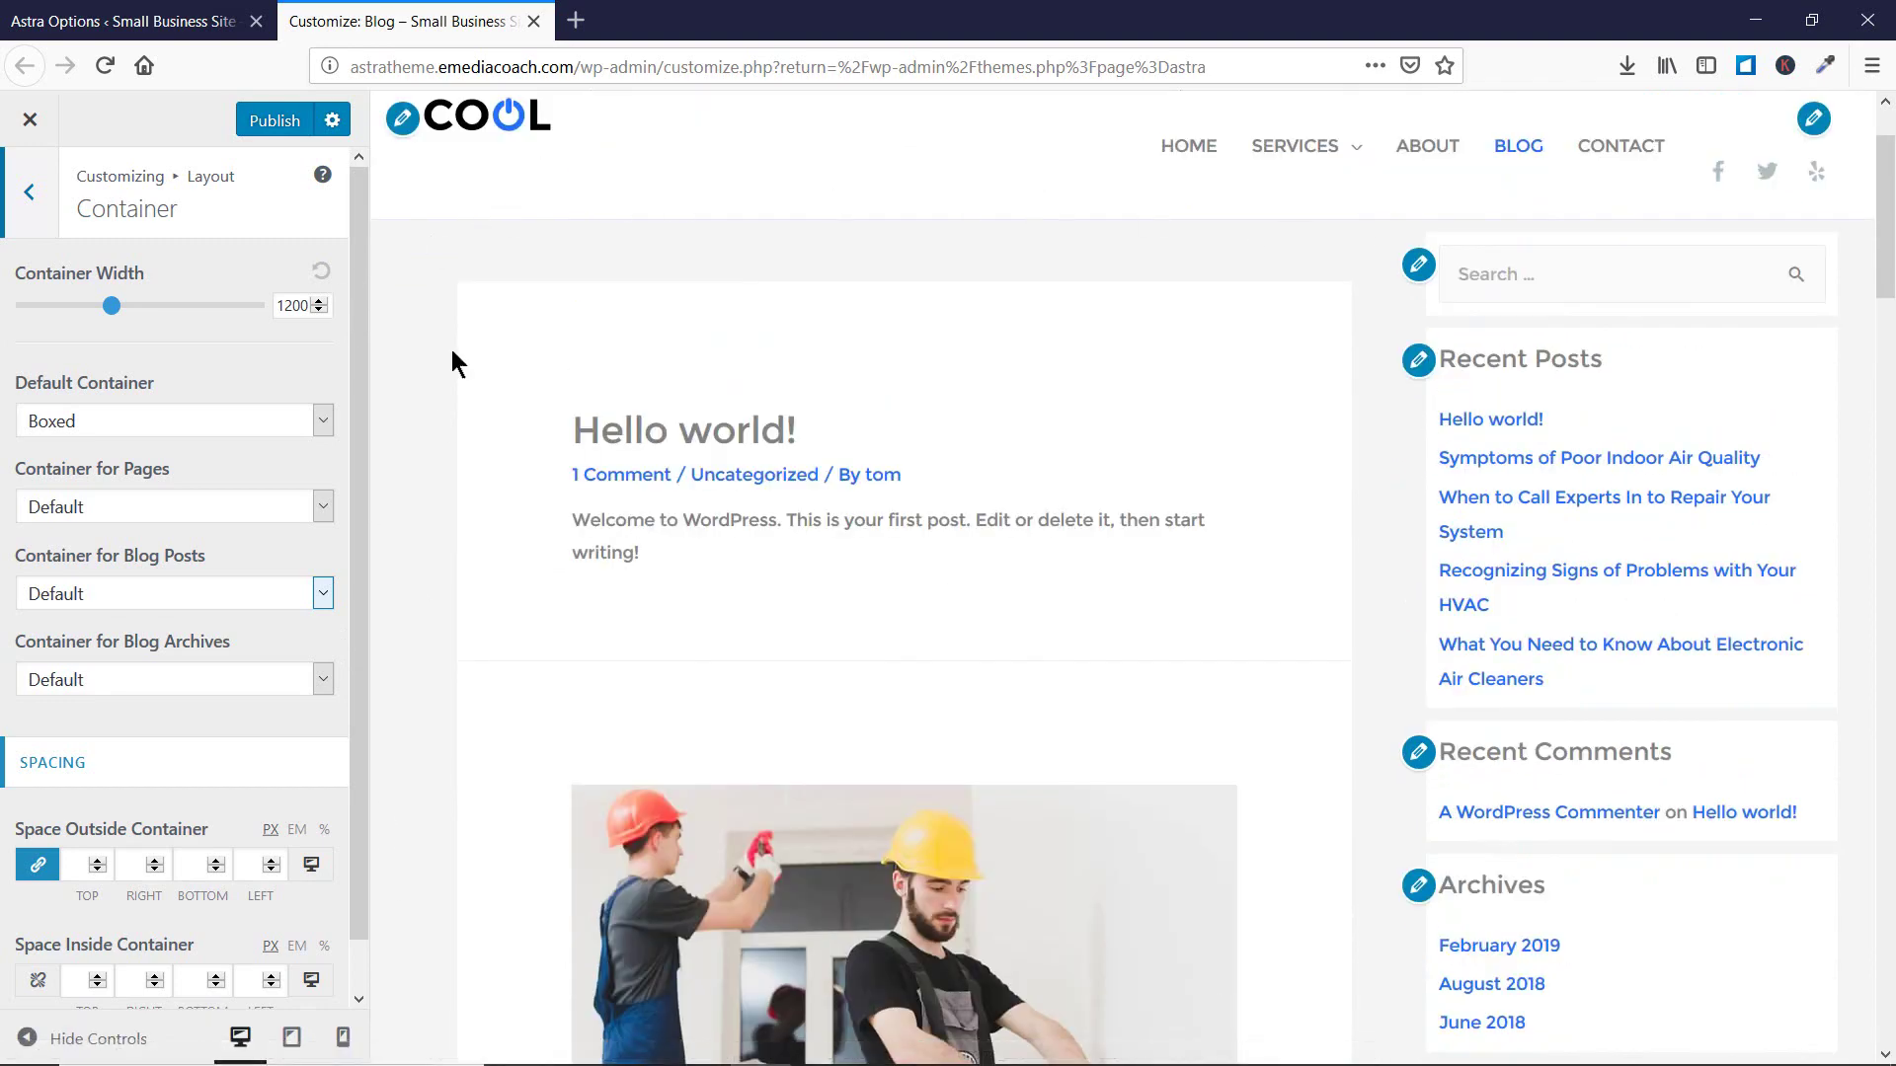
scroll(263, 755, "down", 1)
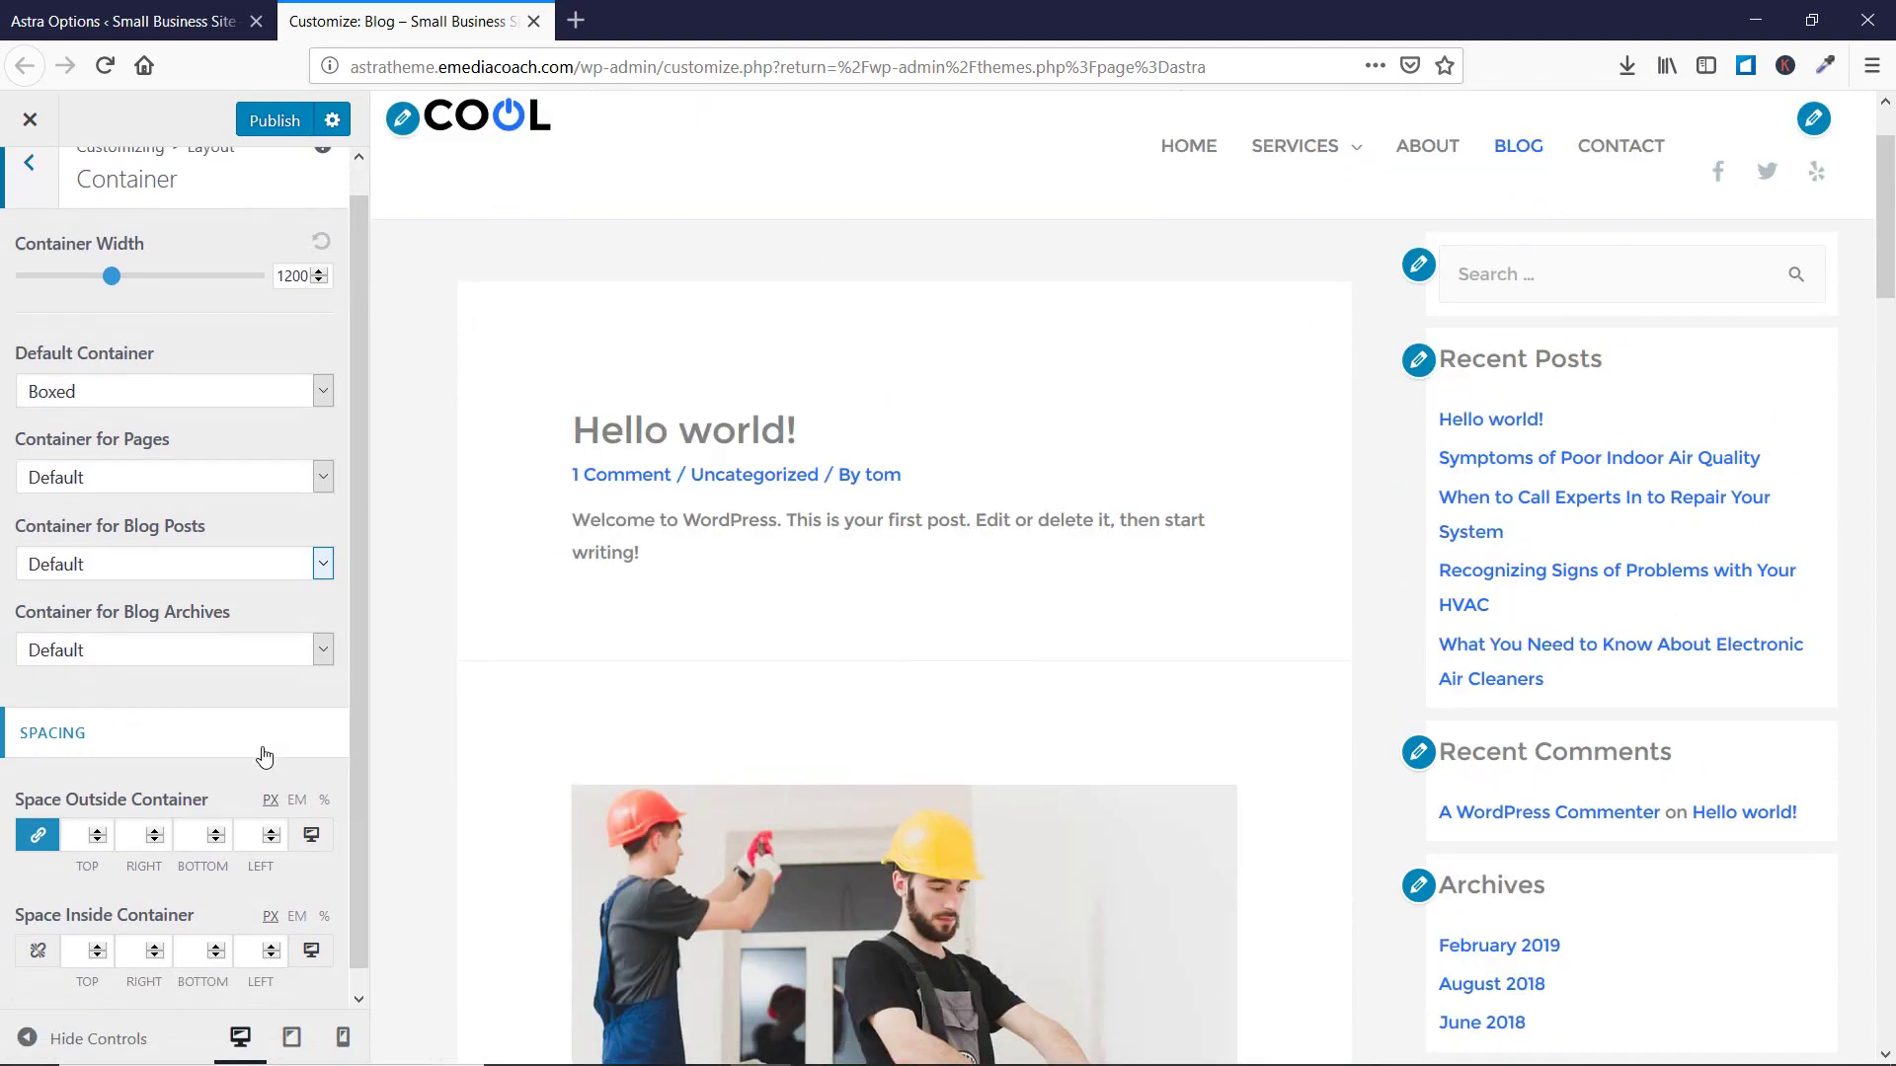
Try a Space Outside Container of 50 px on all four sides and change it to 10 px.
left_click(77, 816)
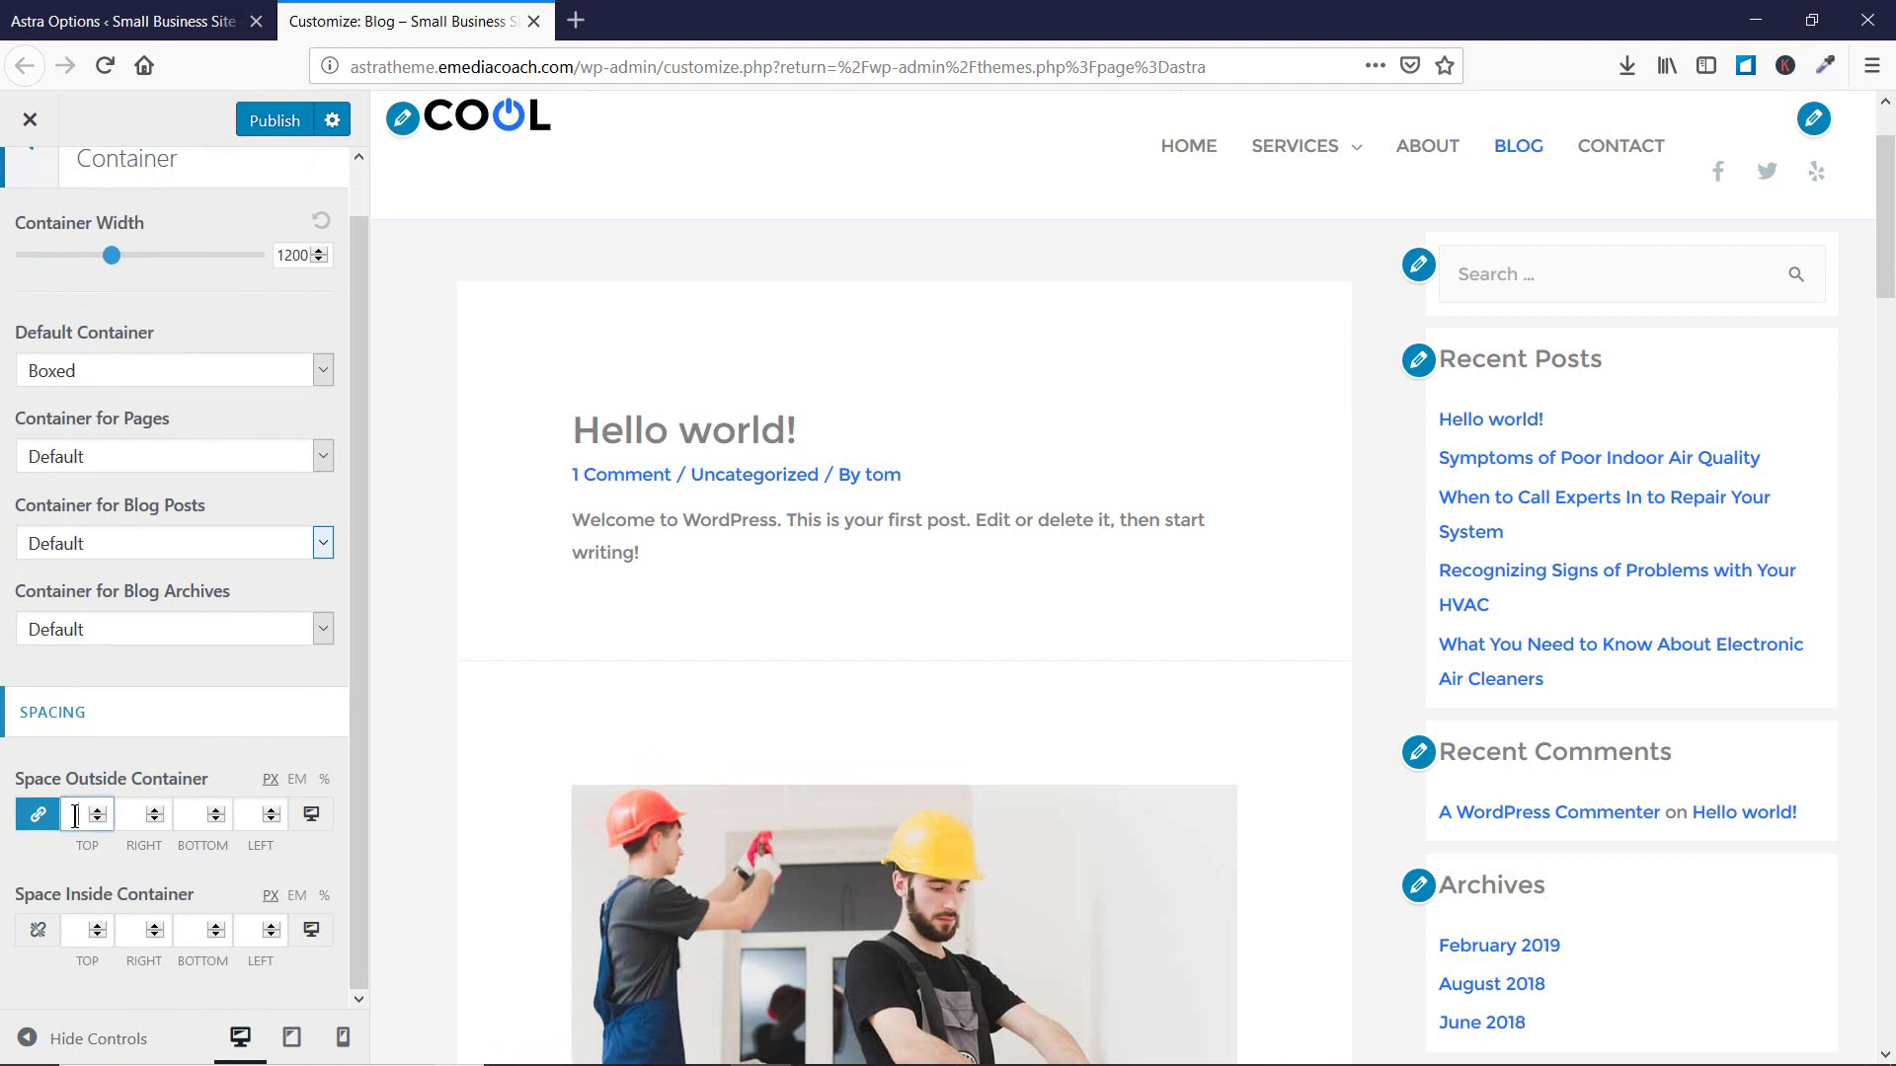
type("50")
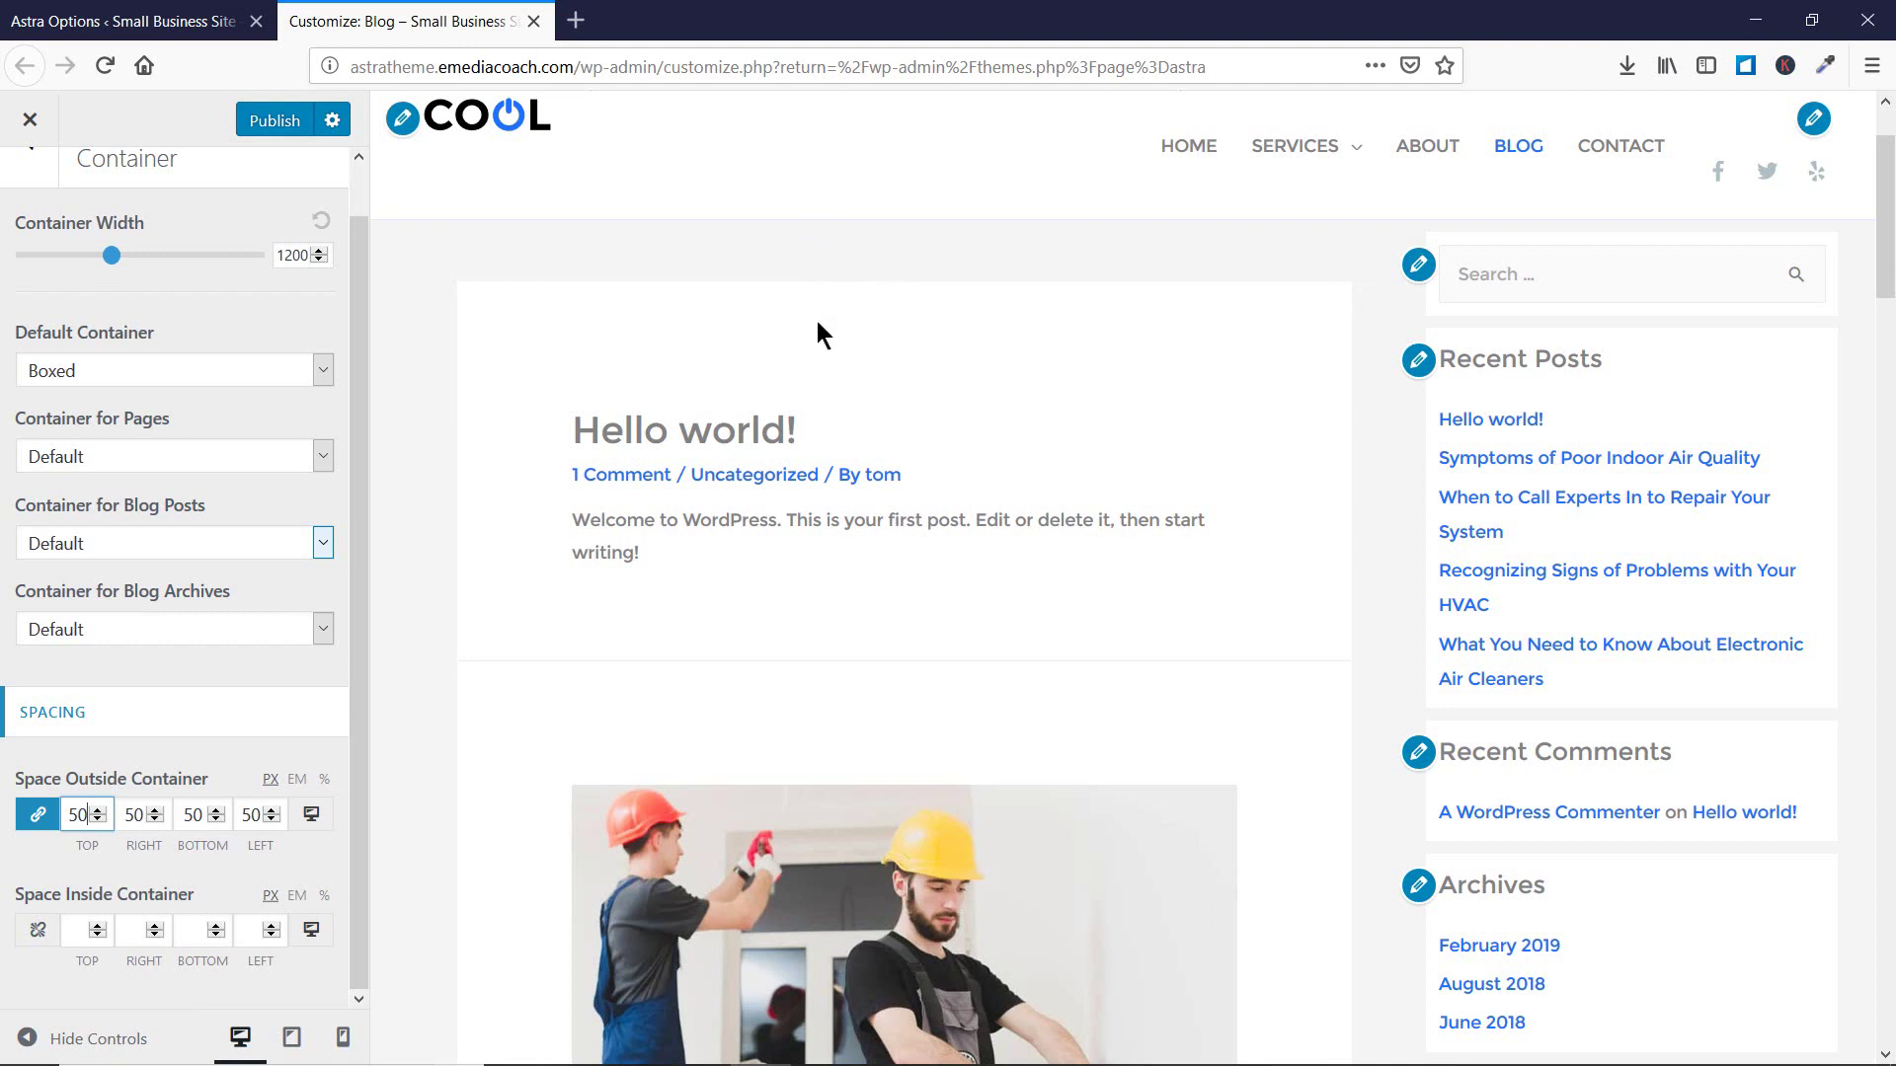
key("Left")
key("BackSpace")
type("1")
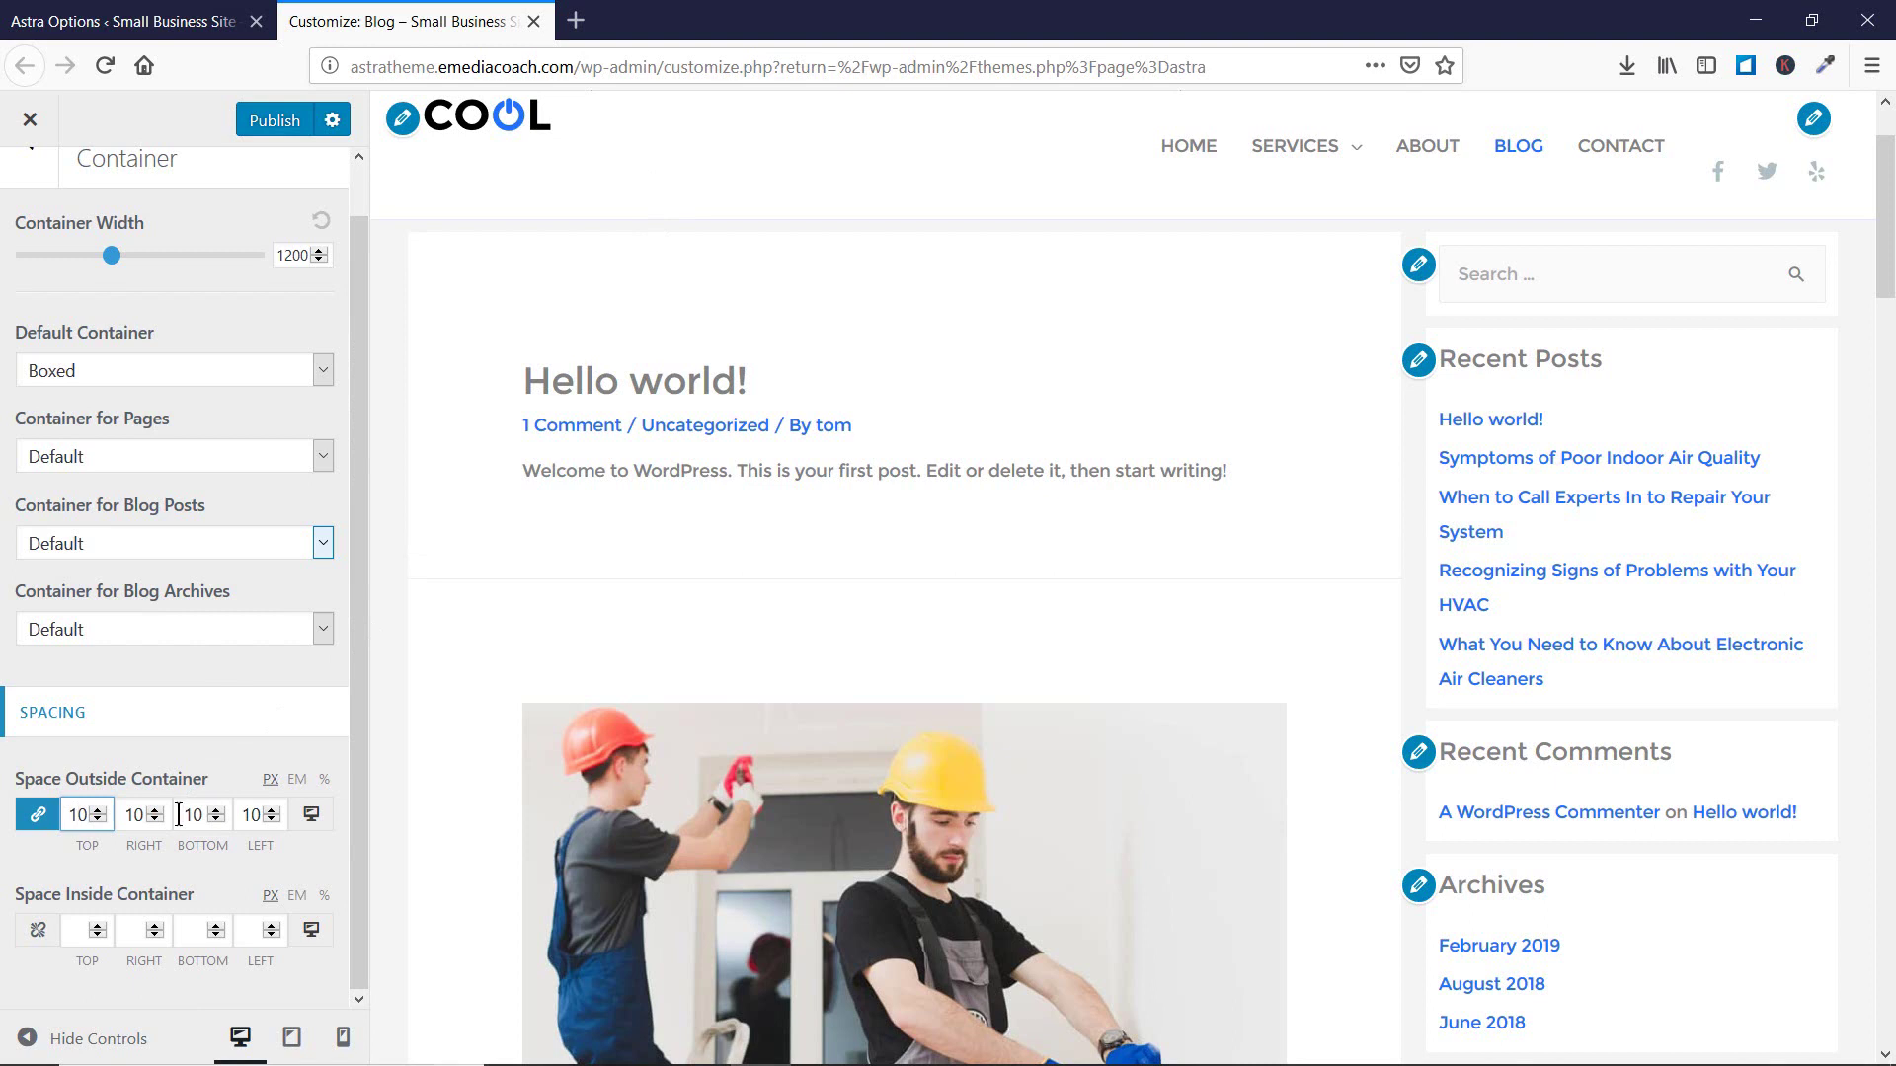
Link the four Space Inside Container values and set them all to 10 px.
left_click(39, 936)
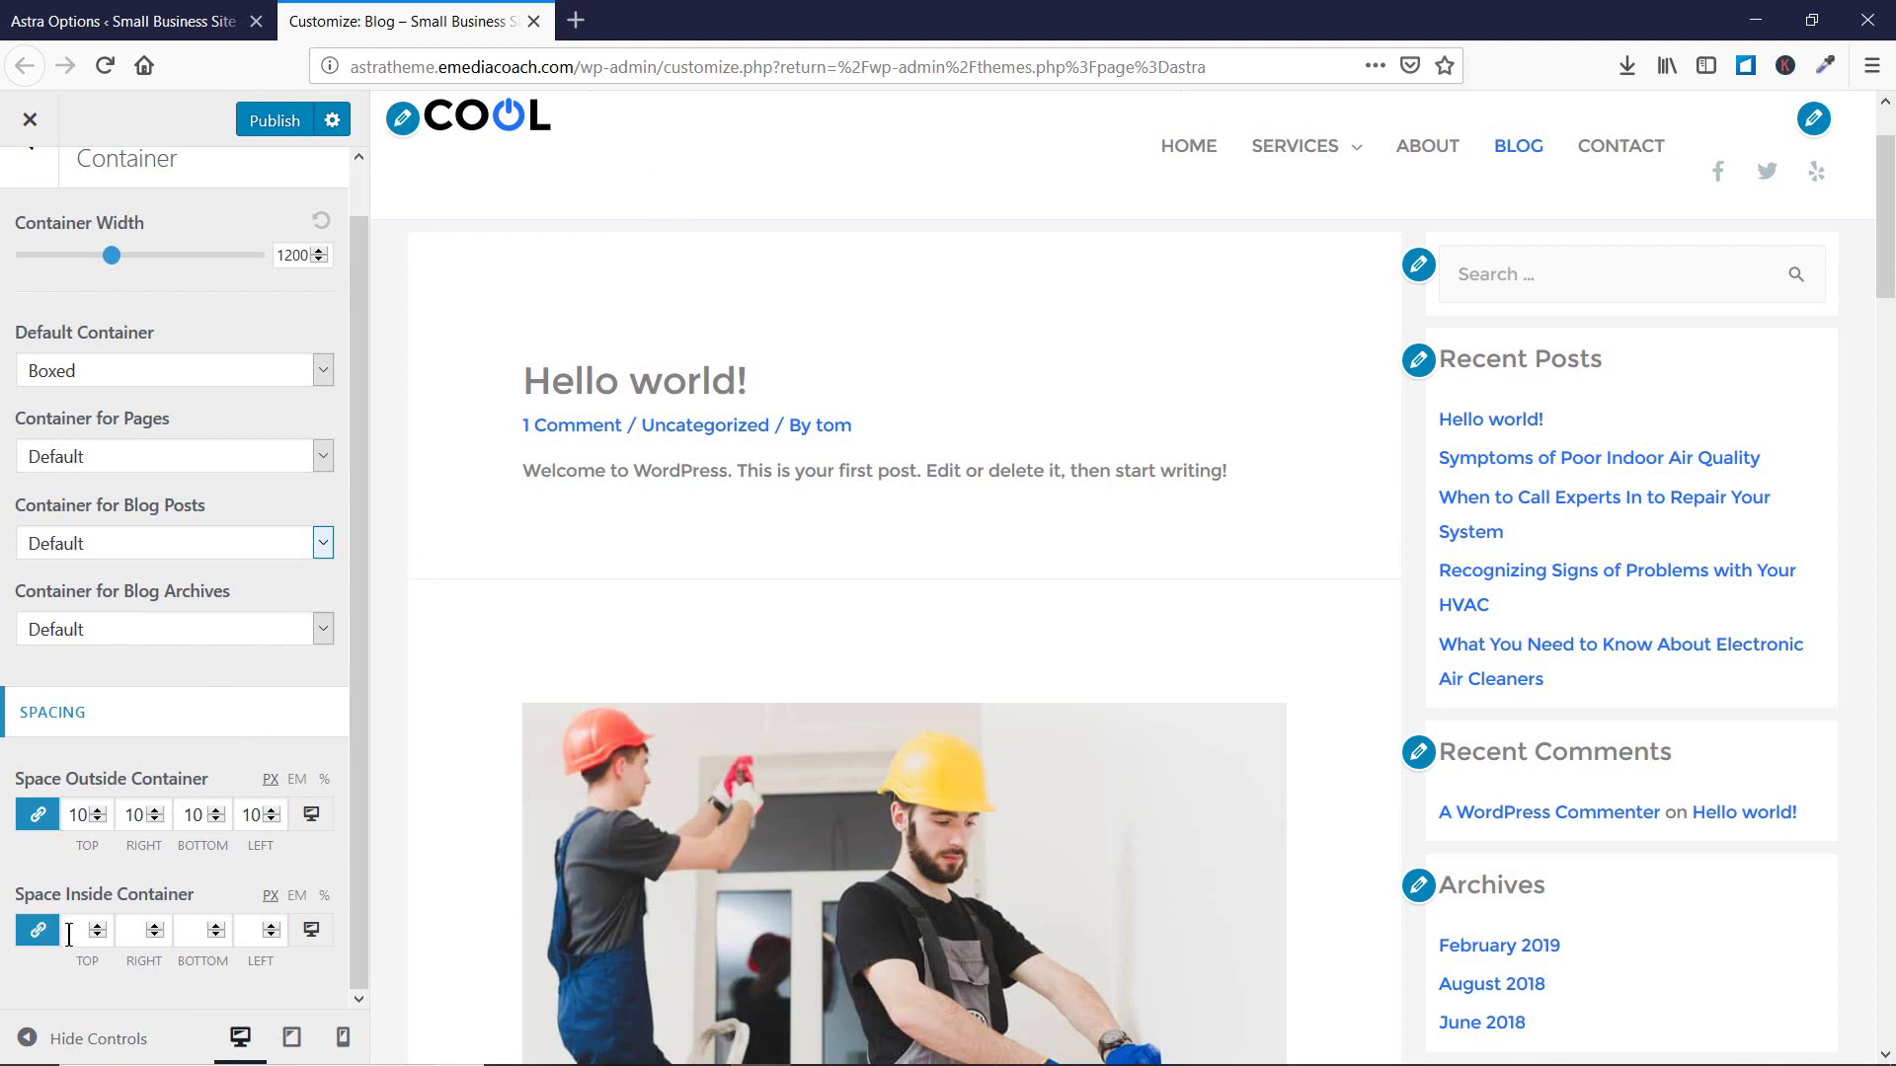
left_click(69, 935)
type("10")
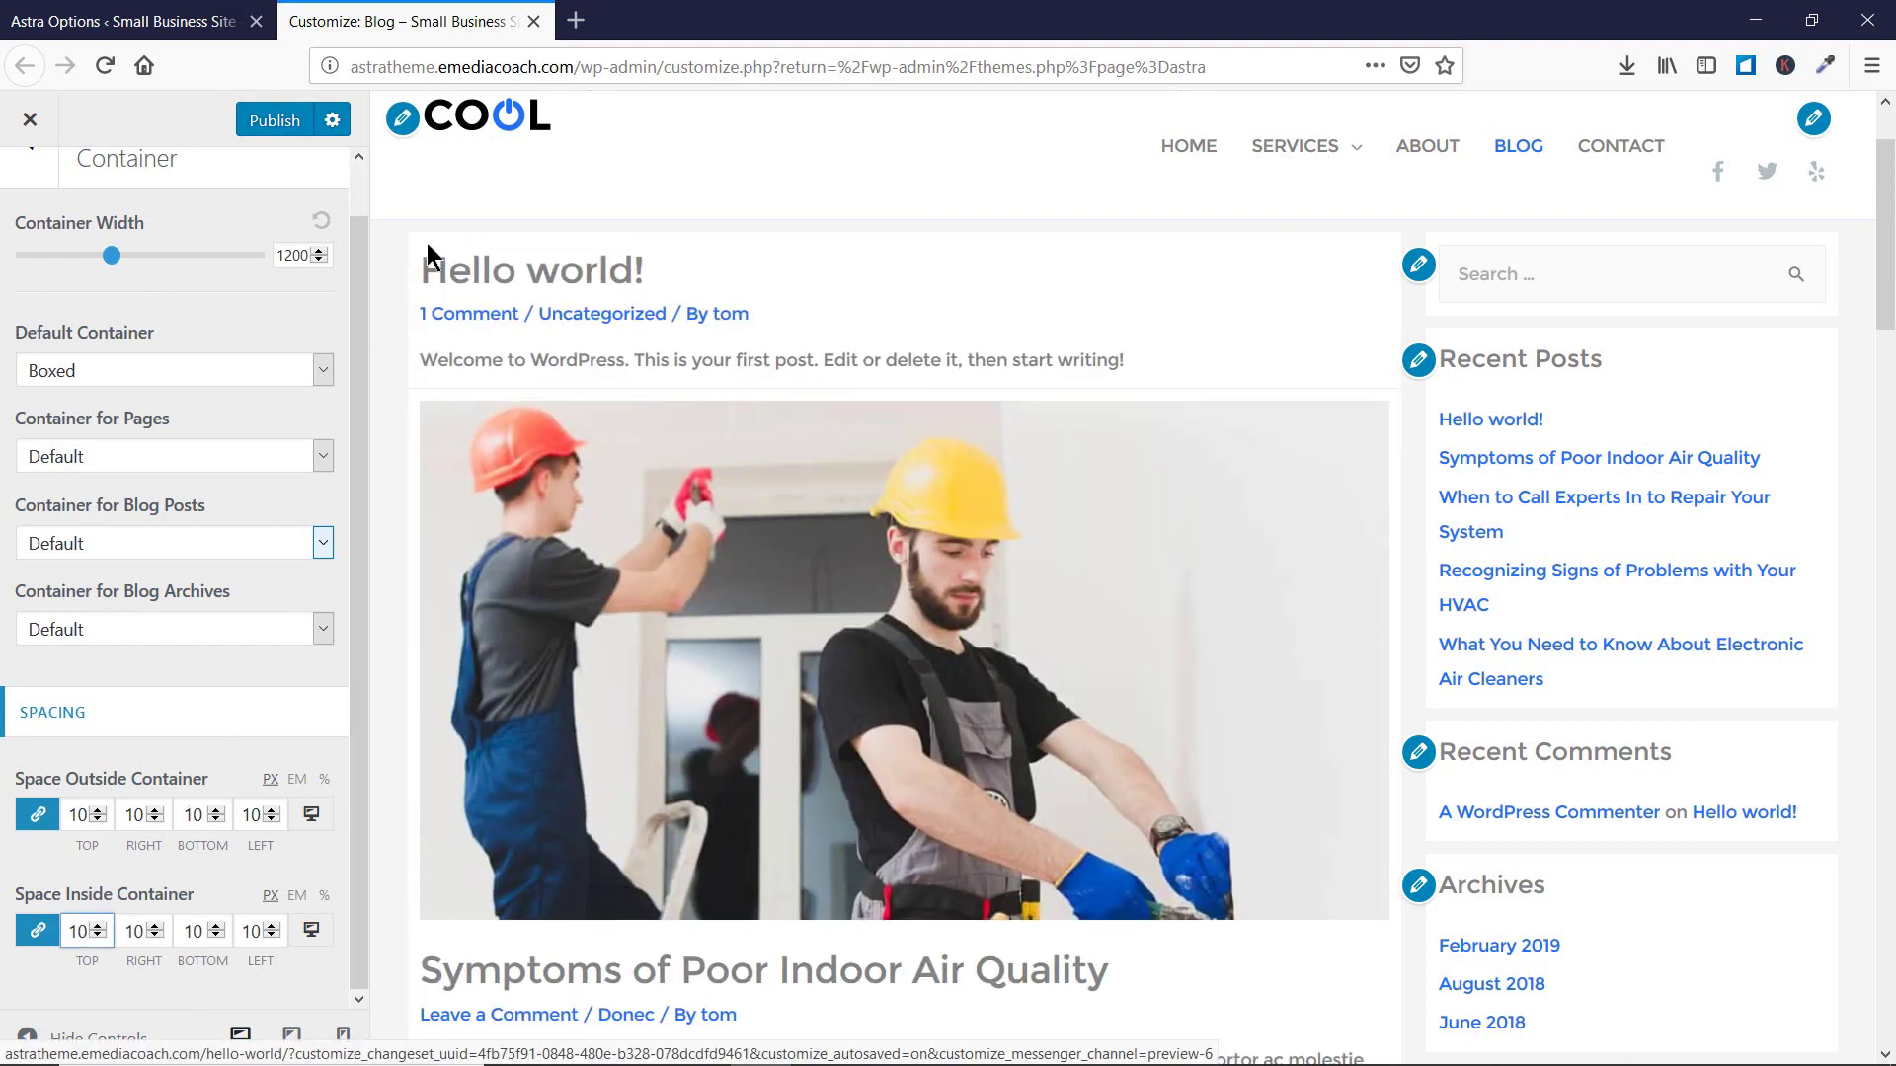
Leave the Container settings and review the post spacing options in the Blog / Archive layout settings.
scroll(129, 553, "up", 1)
scroll(97, 648, "down", 1)
scroll(146, 709, "up", 1)
scroll(121, 859, "down", 1)
scroll(139, 865, "up", 1)
left_click(39, 223)
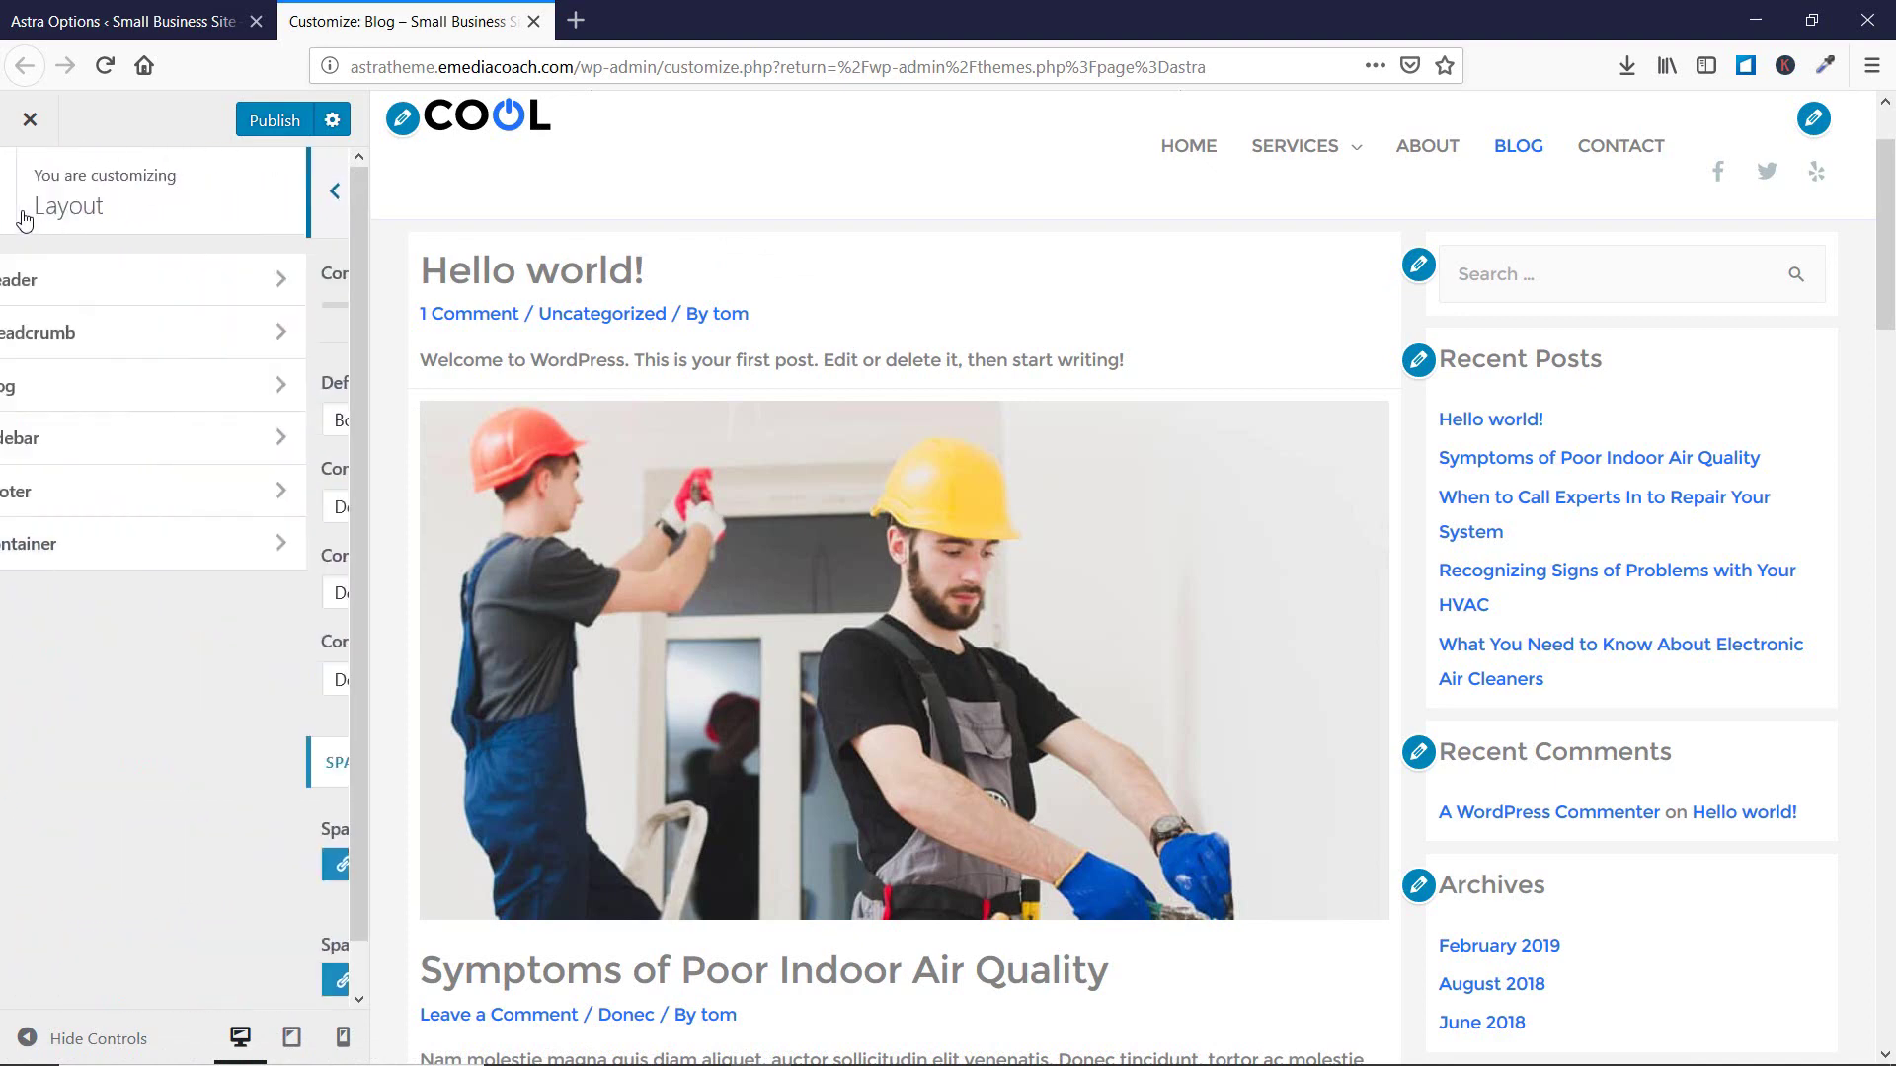
left_click(142, 406)
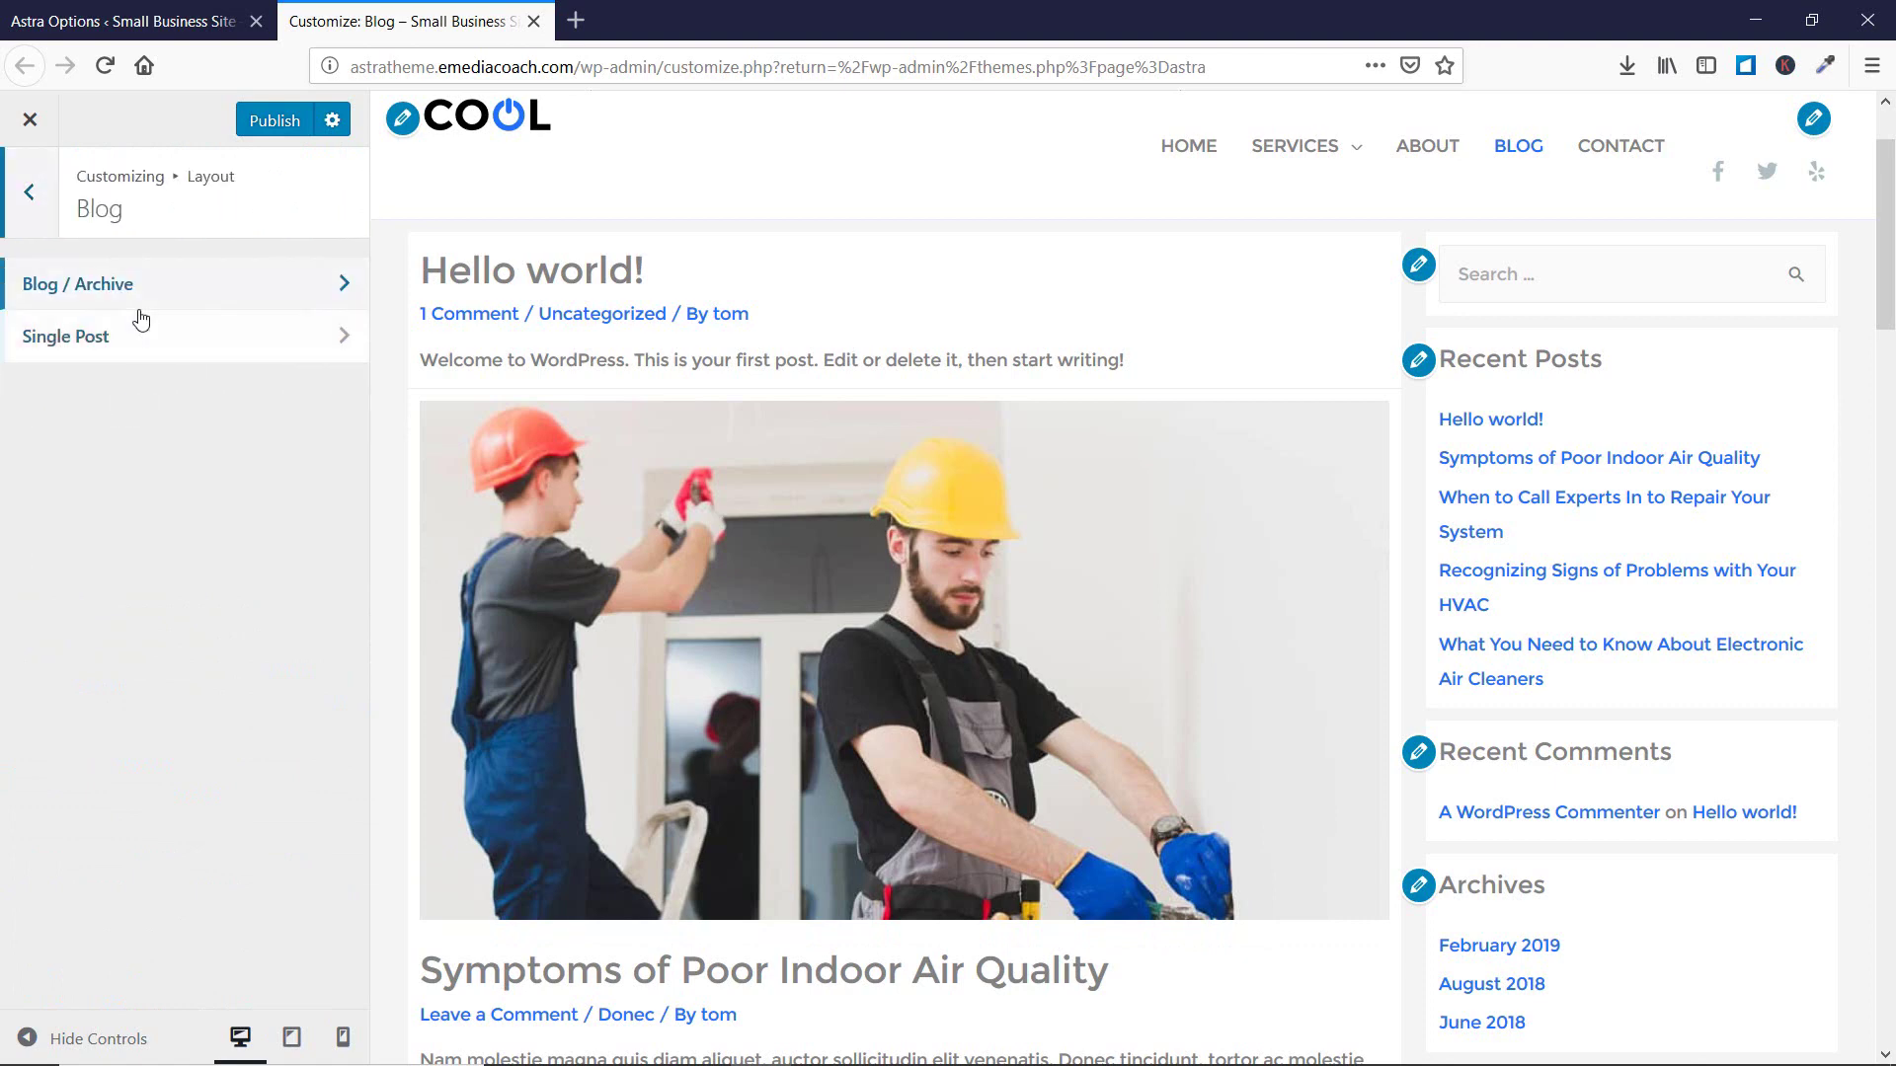
left_click(138, 304)
scroll(239, 767, "down", 2)
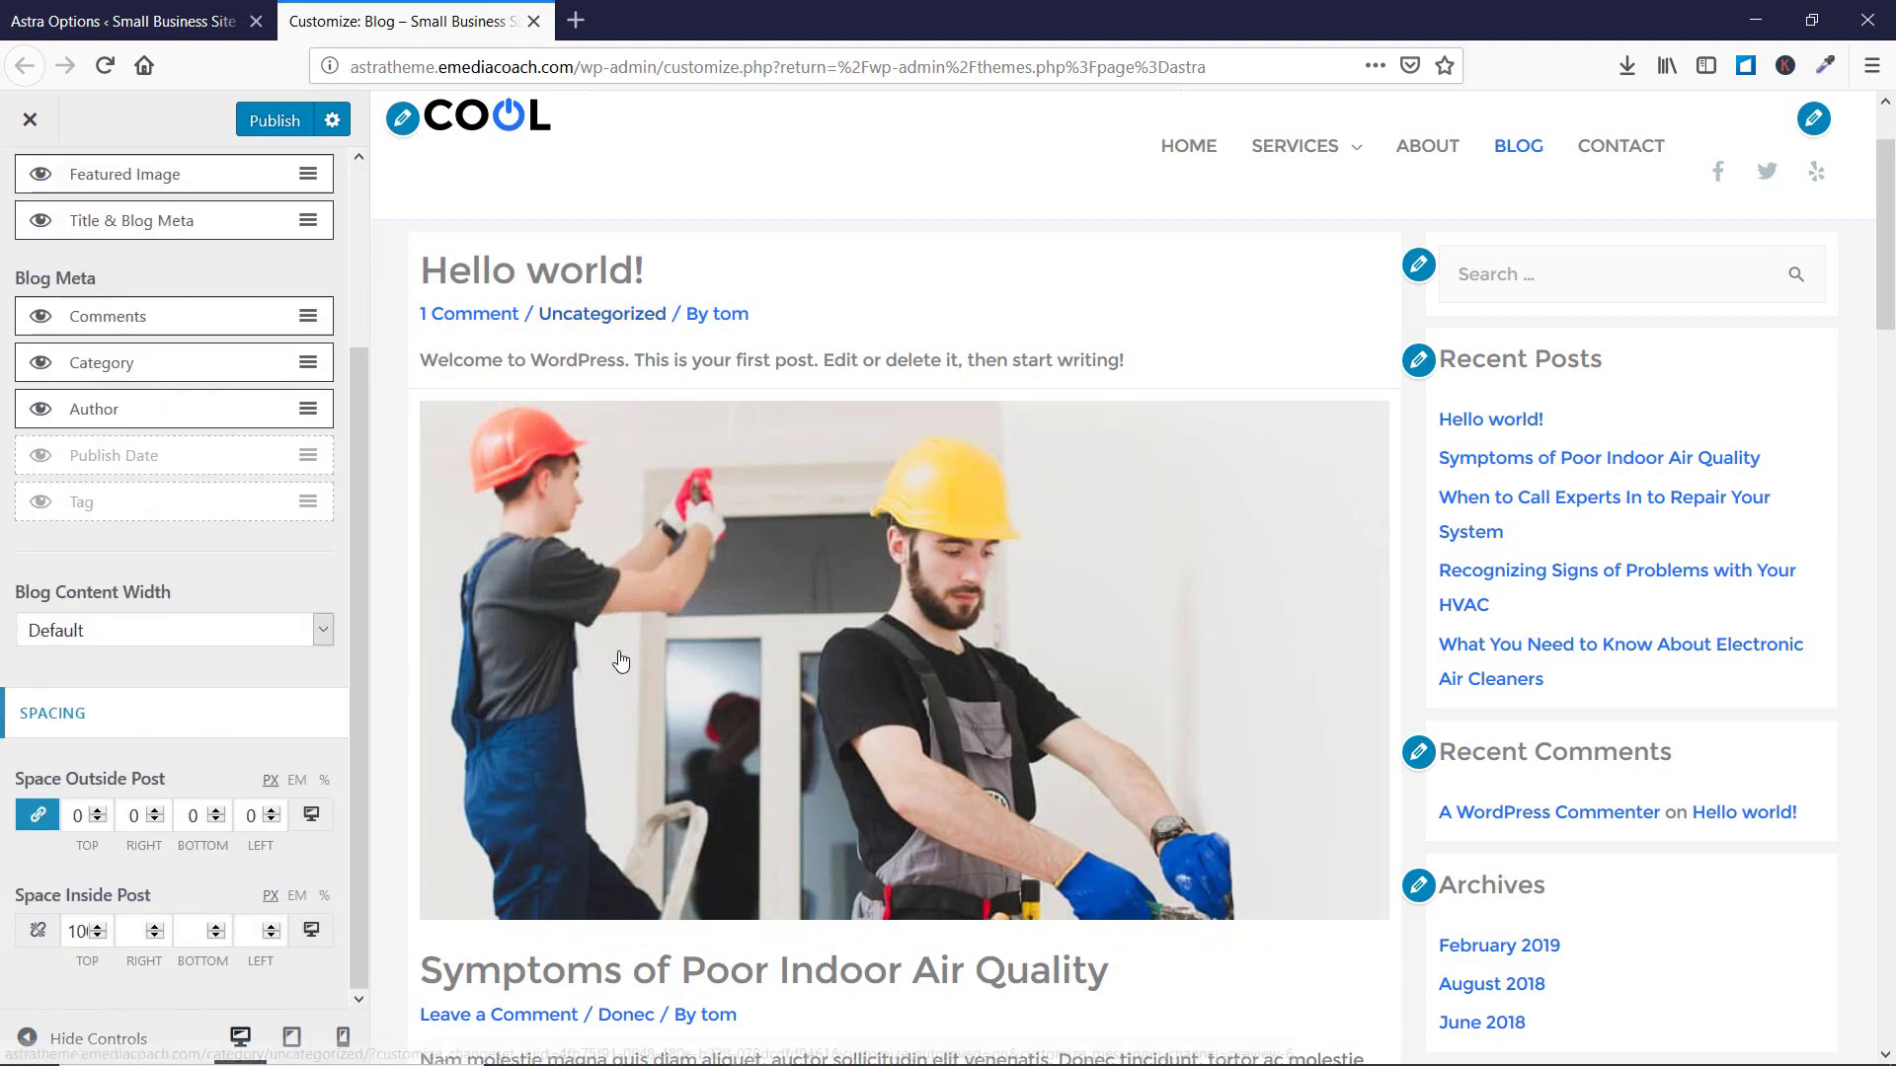
scroll(118, 395, "up", 3)
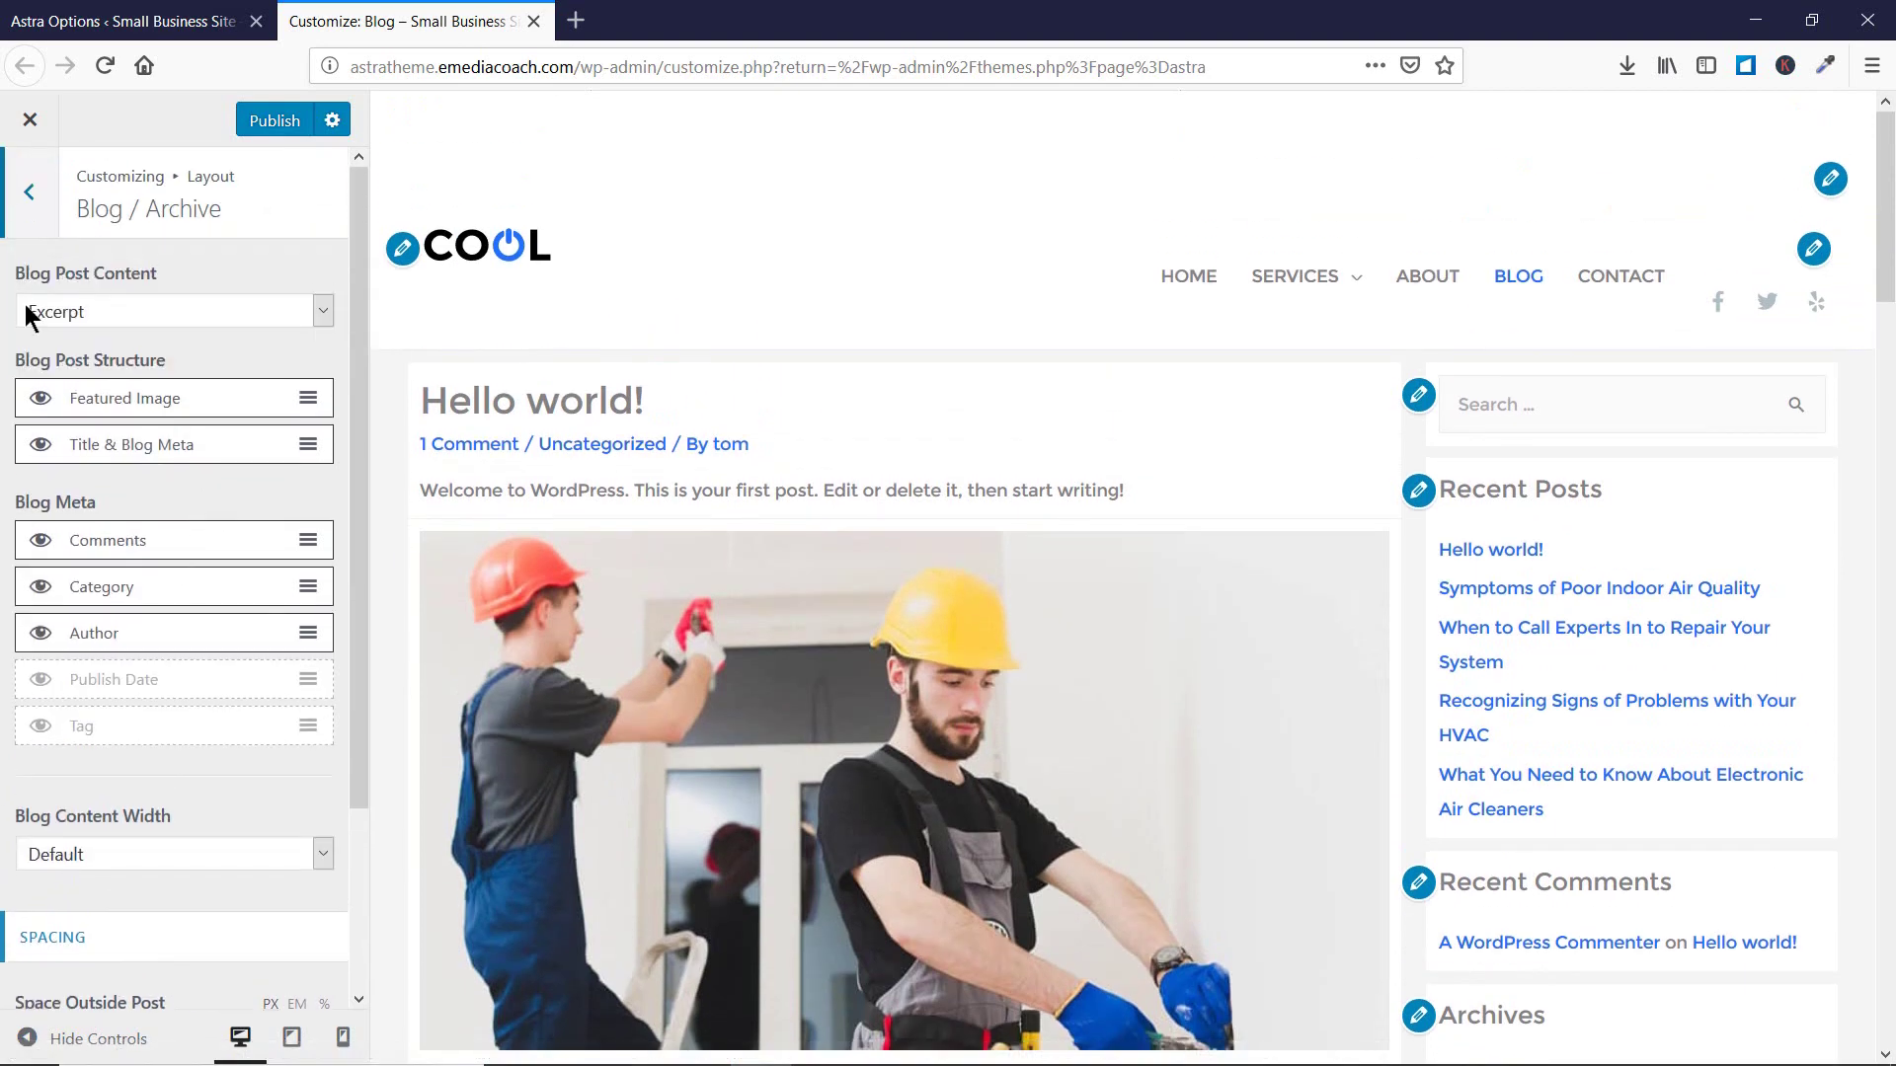
Recheck the Container layout's spacing settings and switch back to the Astra Options page with the Pro module list.
left_click(30, 193)
left_click(30, 193)
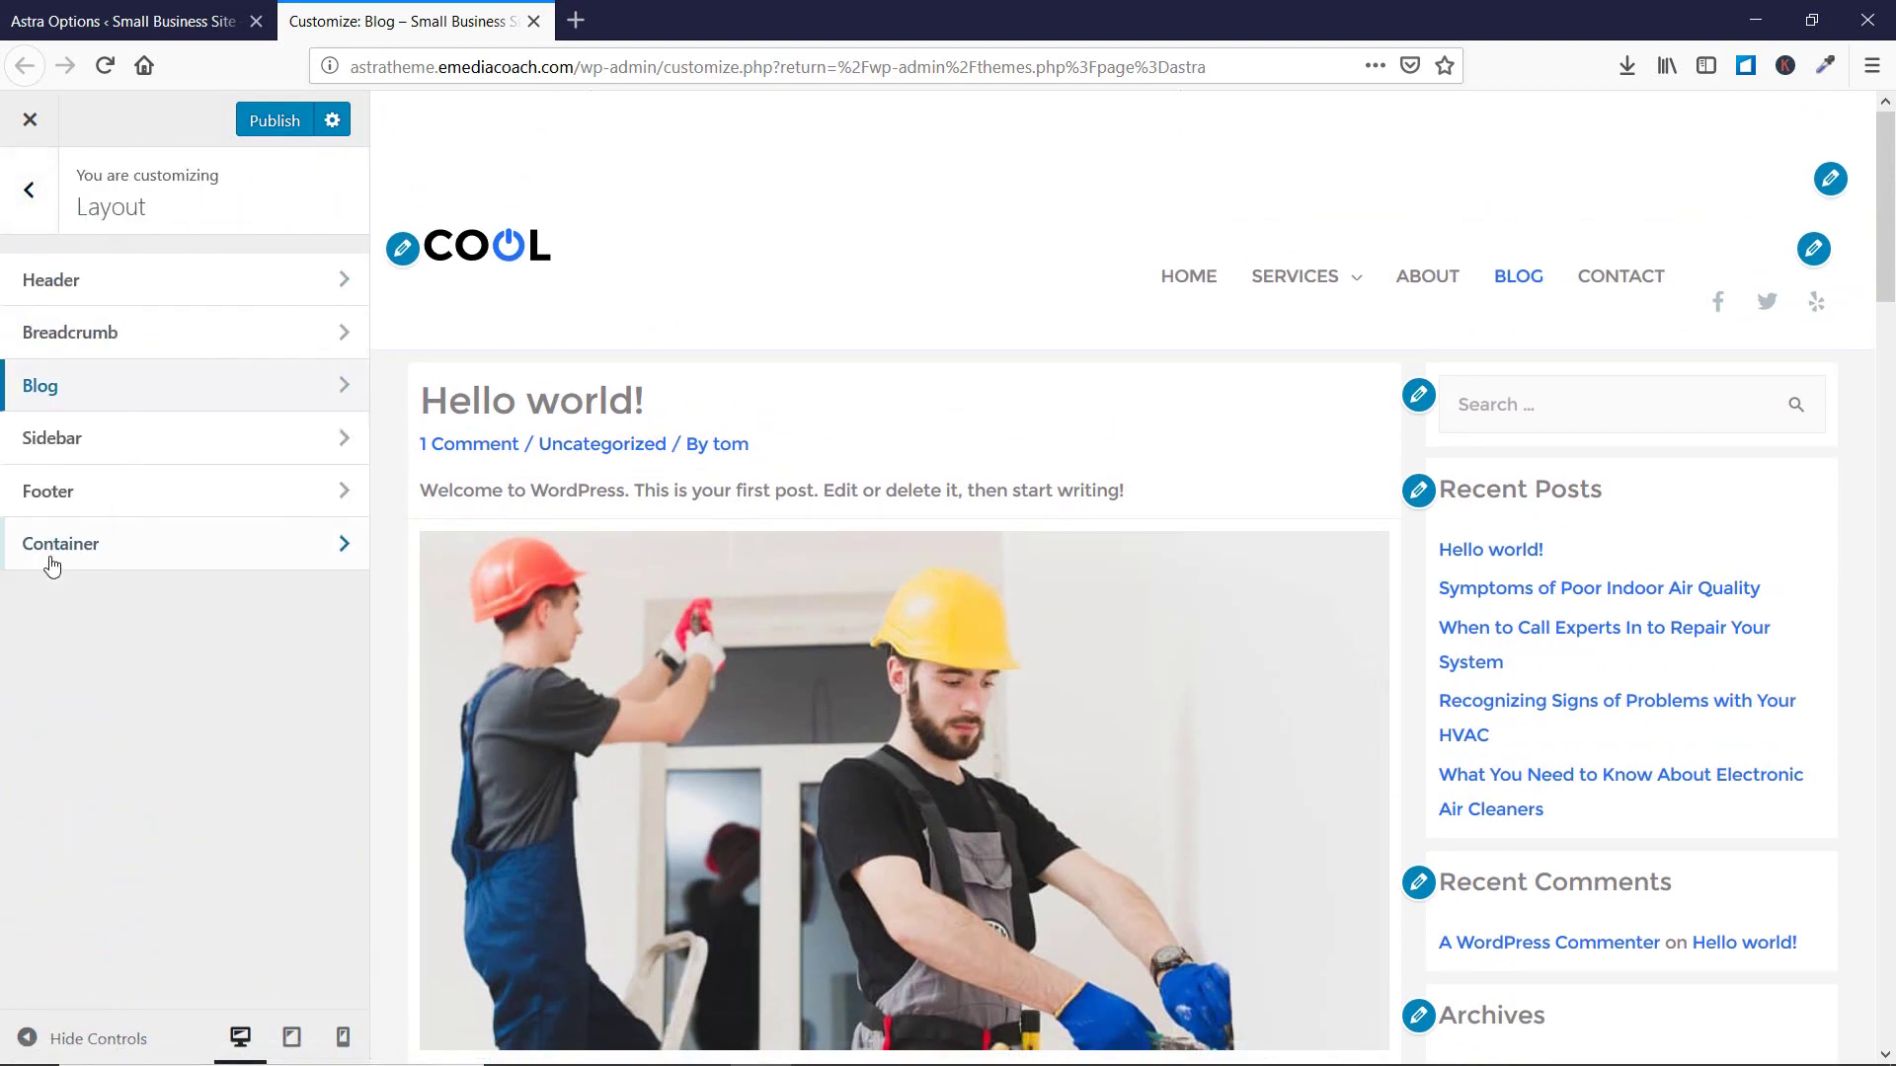
left_click(50, 553)
scroll(157, 417, "down", 1)
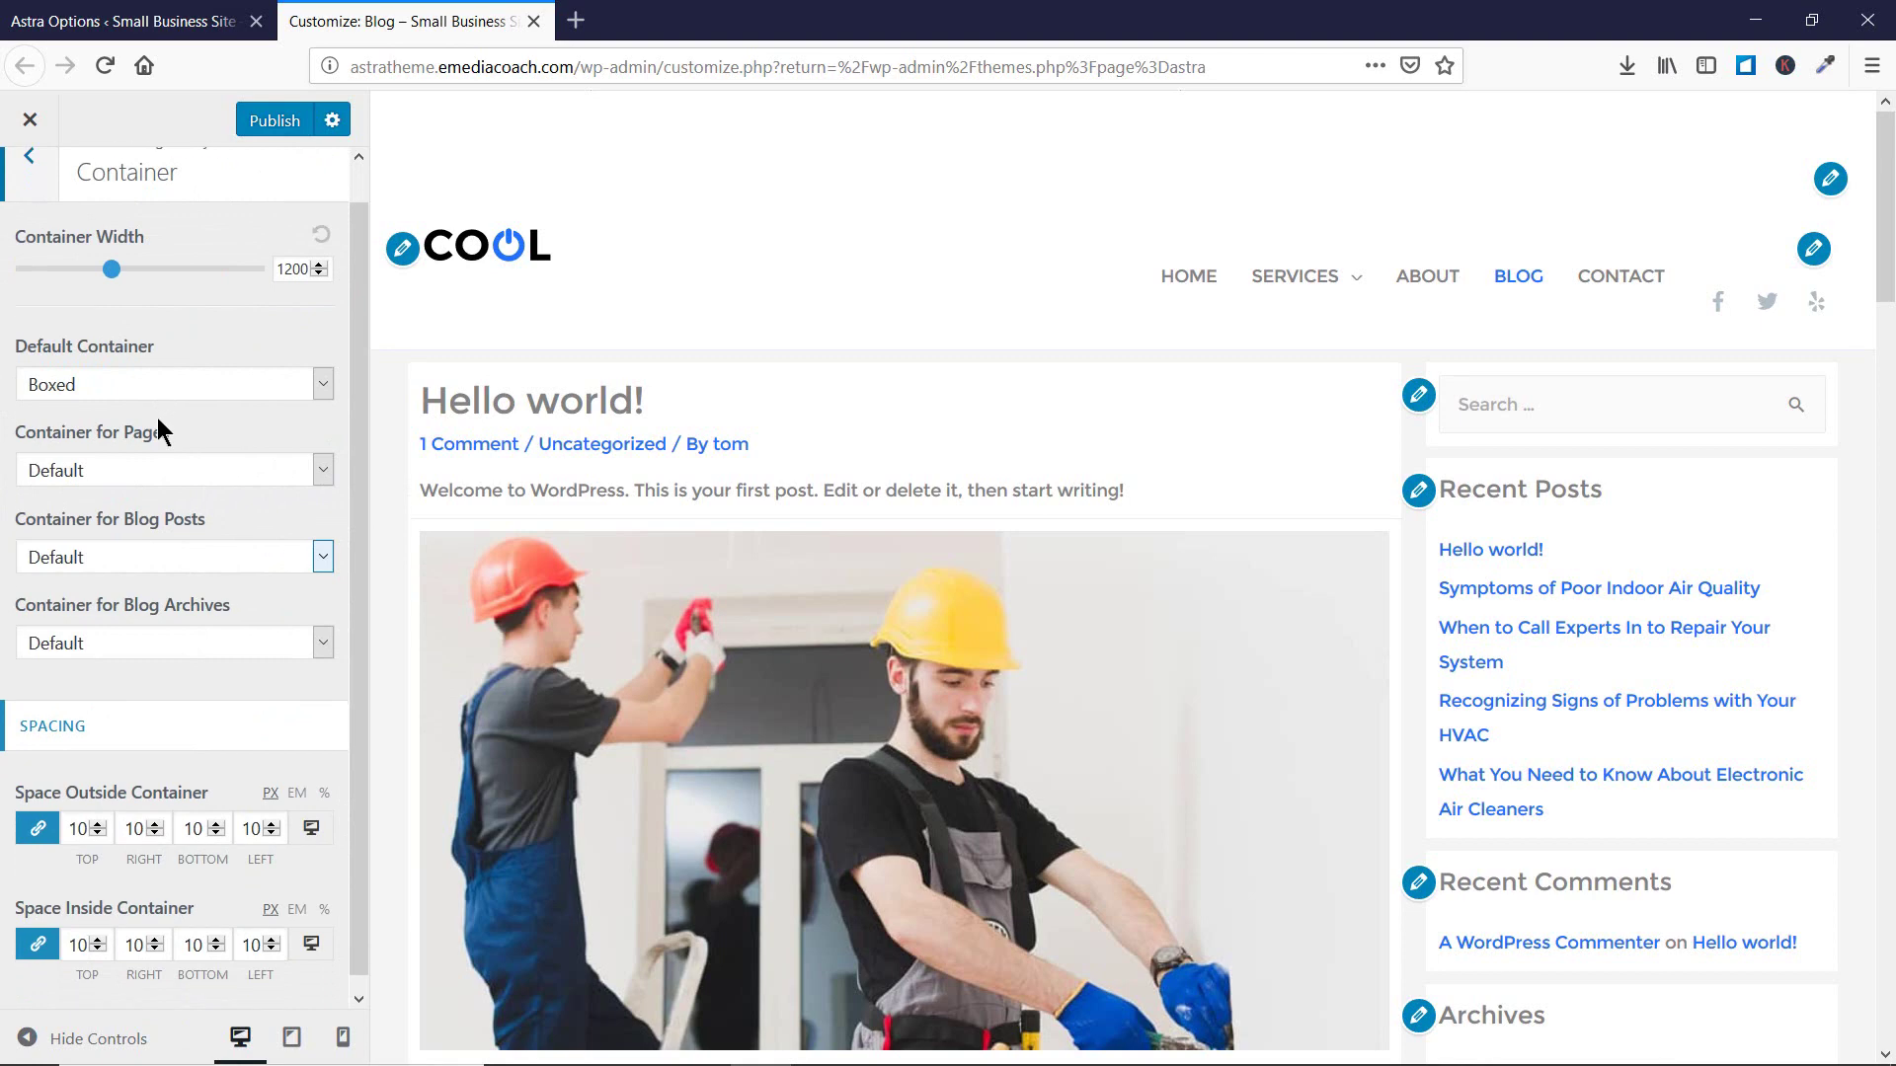
scroll(150, 401, "up", 1)
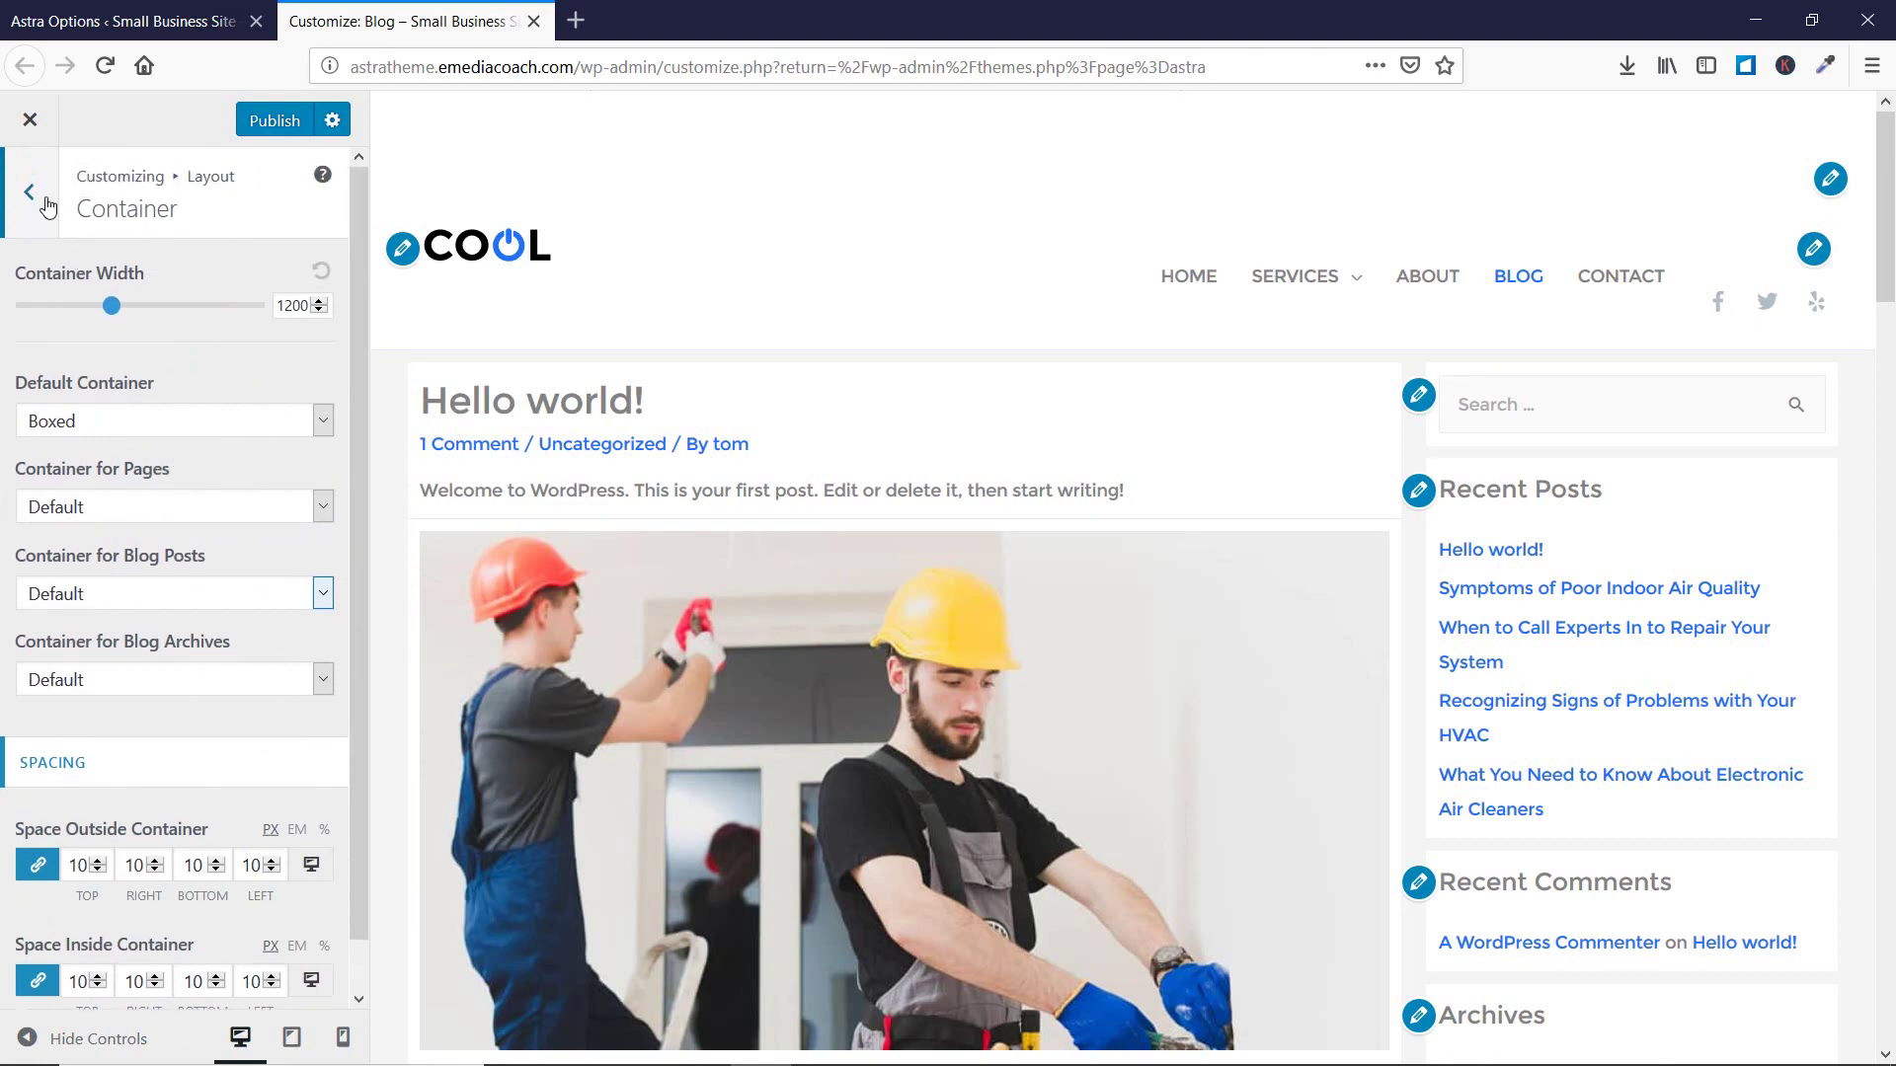
left_click(46, 202)
left_click(83, 19)
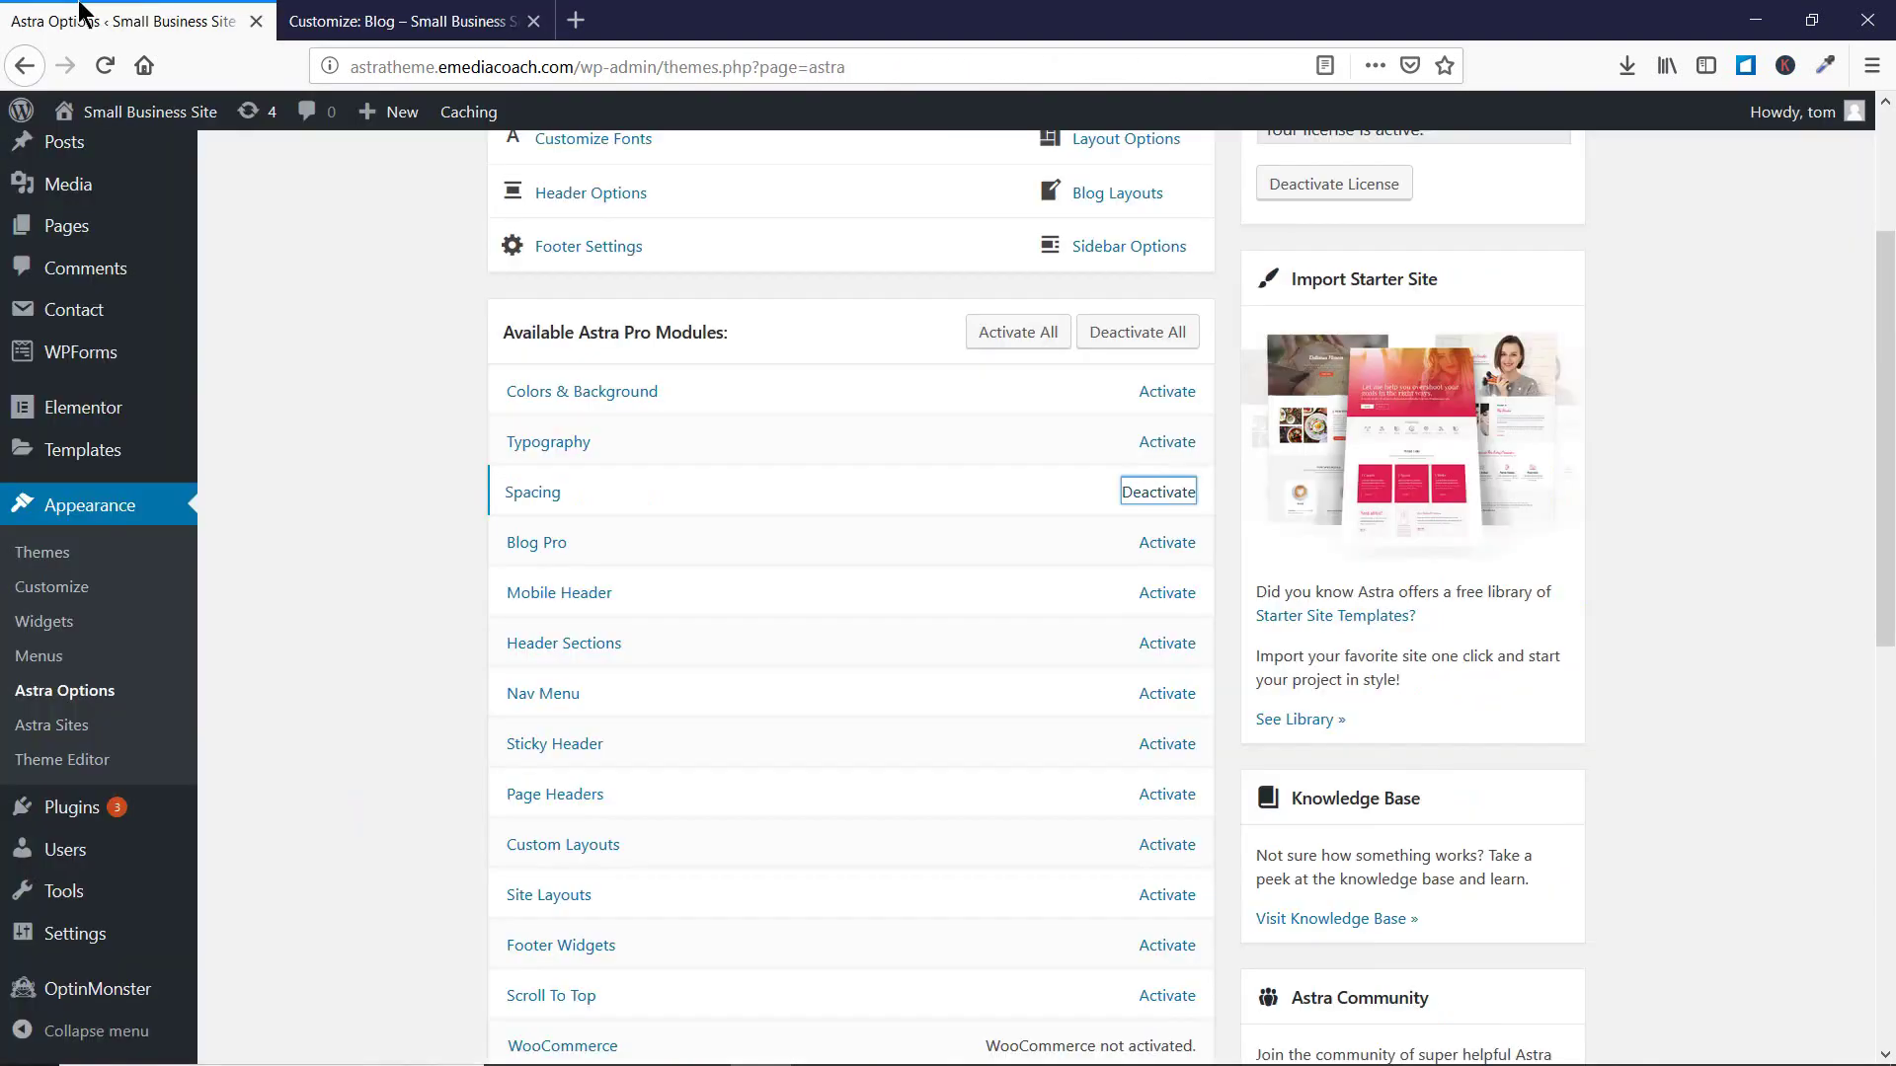